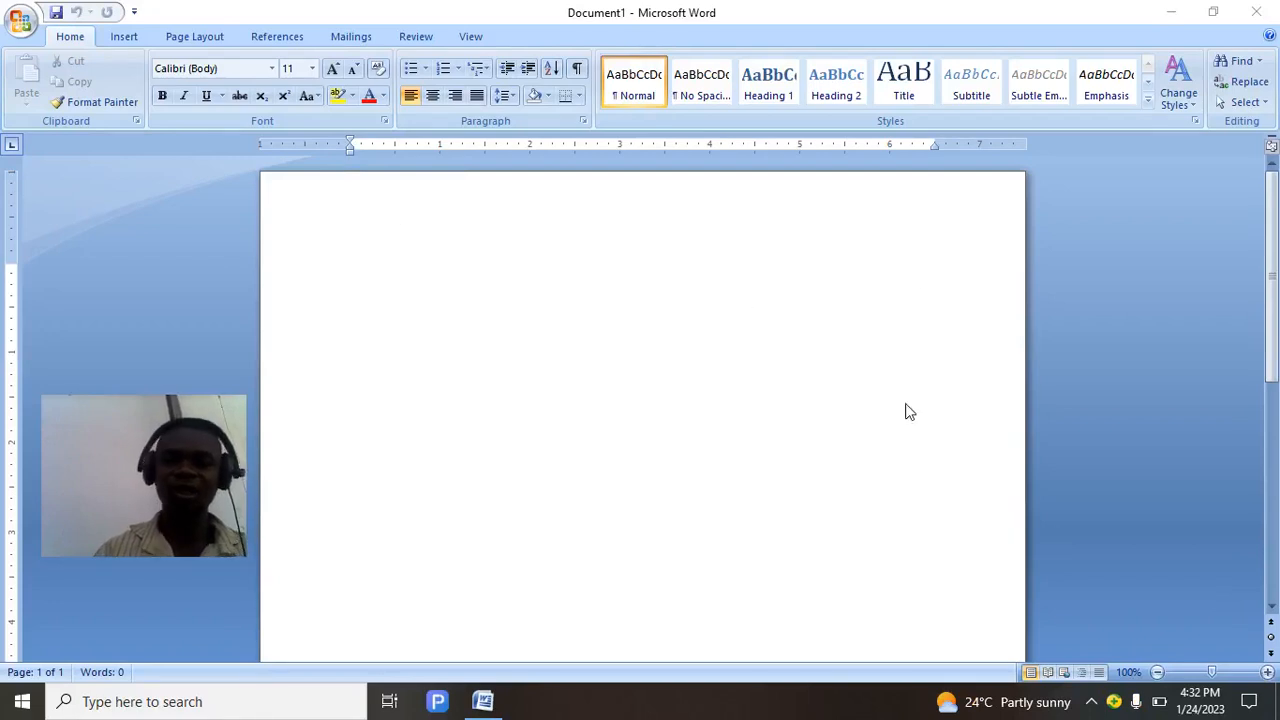
Open the Borders and Shading dialog on the Page Border tab and expand the Art border list.
left_click_drag(1275, 265, 1273, 593)
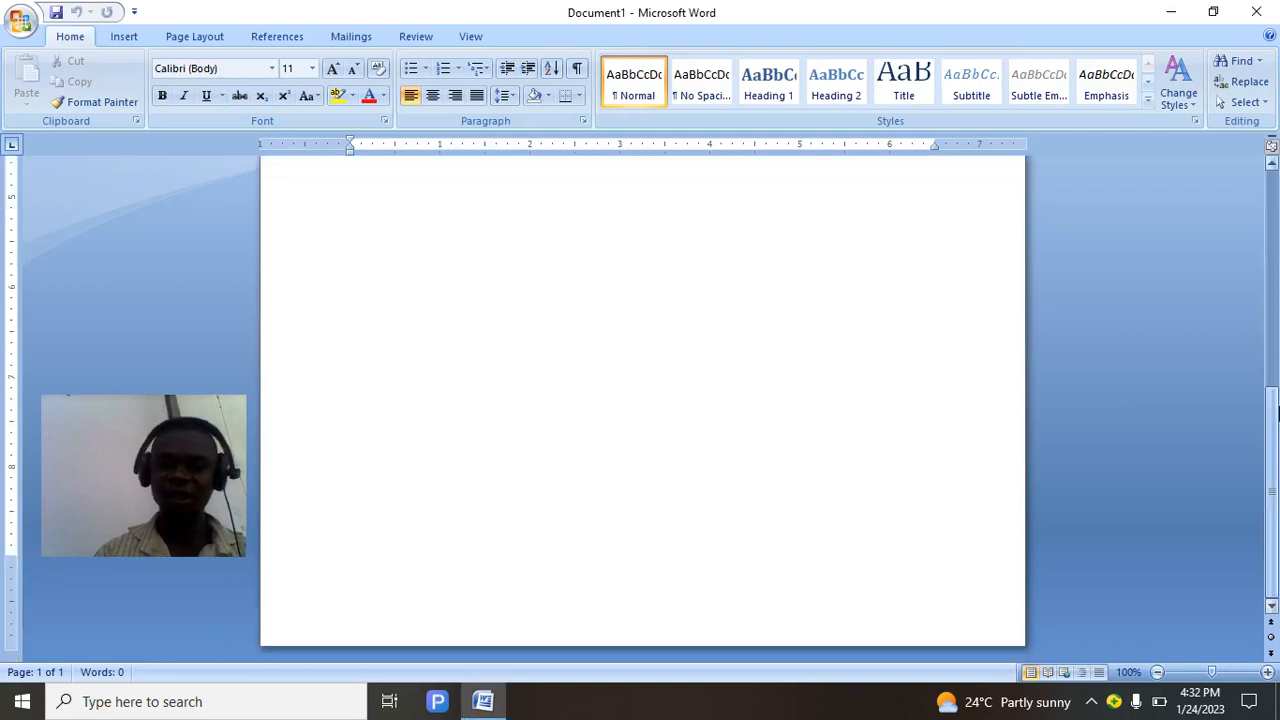
left_click_drag(1277, 413, 1275, 221)
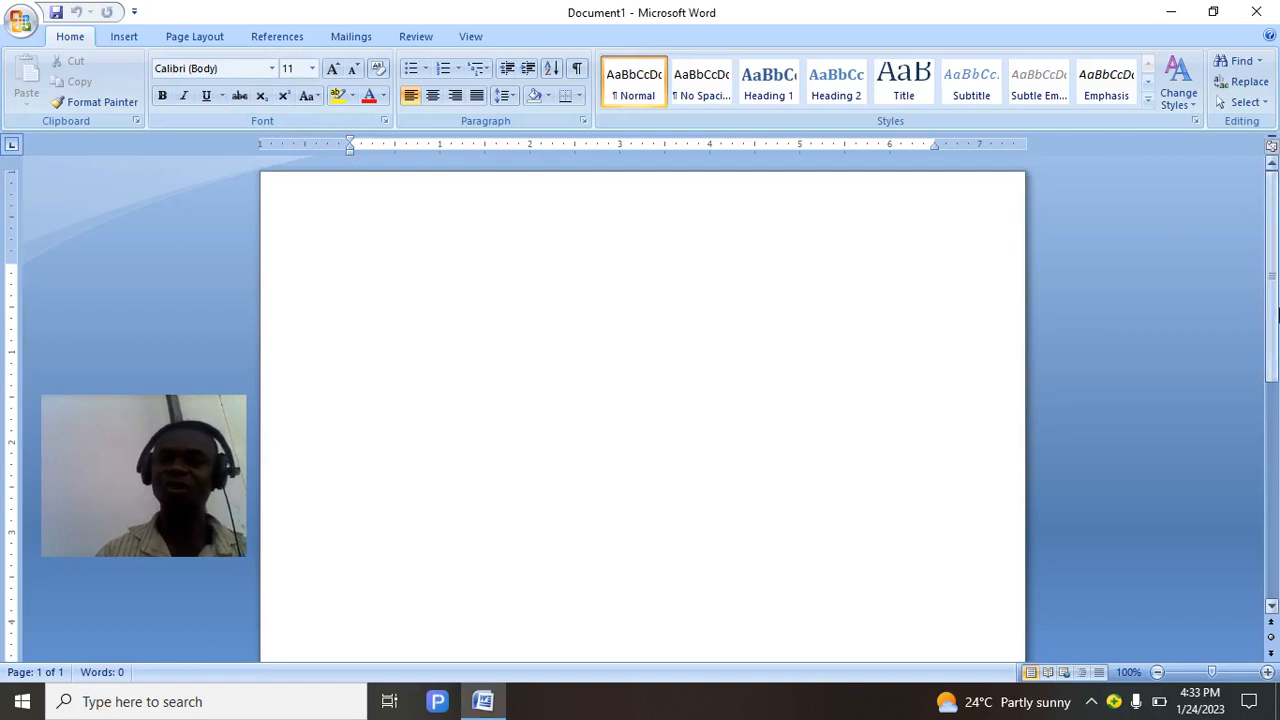
left_click_drag(1275, 315, 1273, 600)
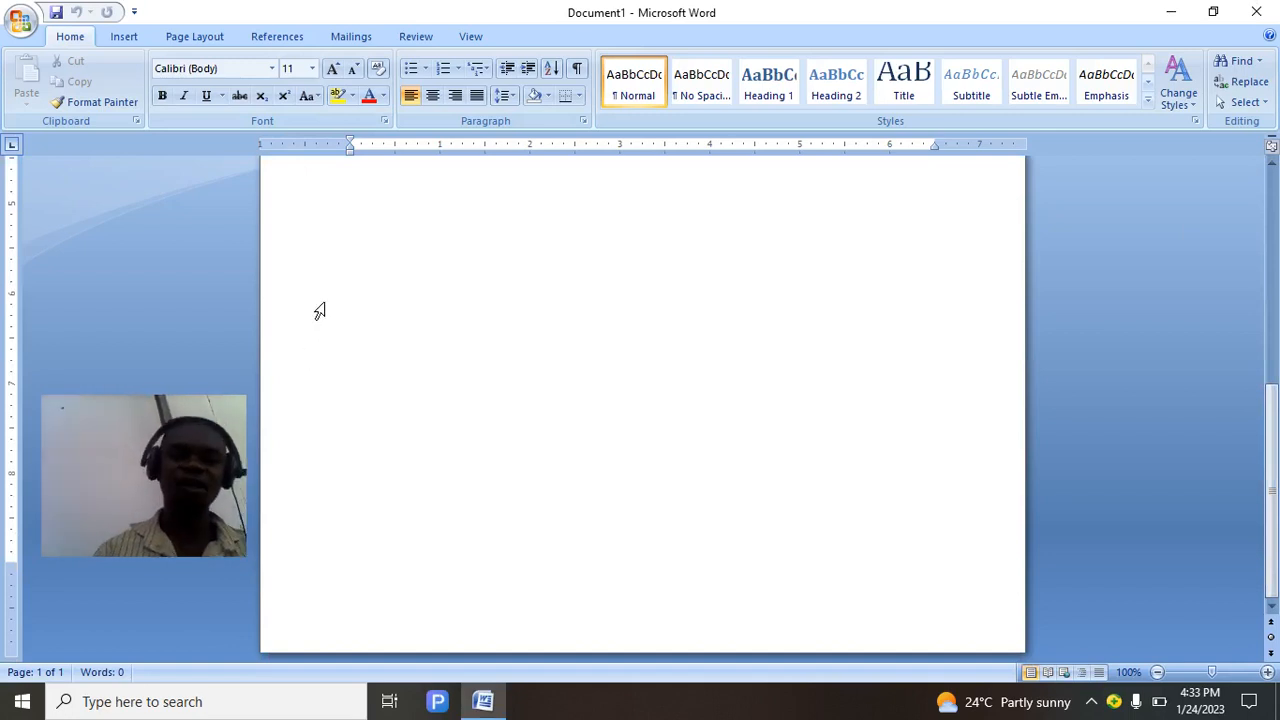
left_click_drag(1272, 389, 1265, 222)
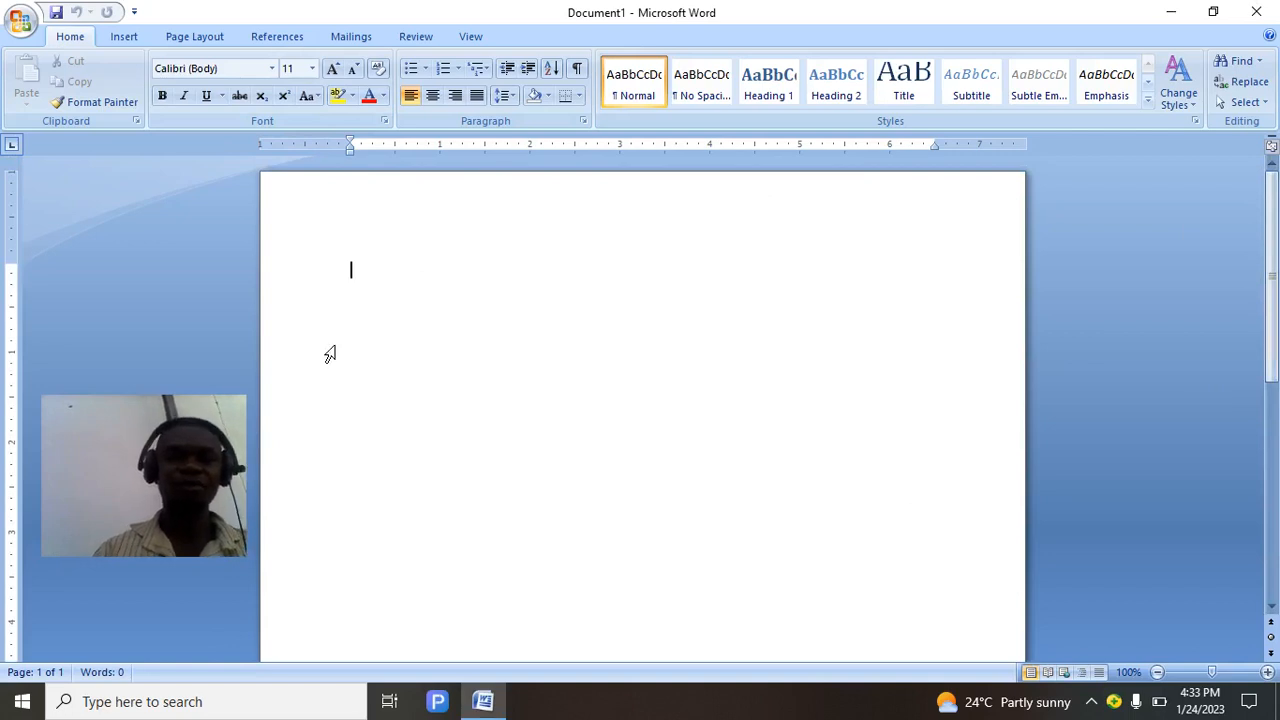
left_click(183, 42)
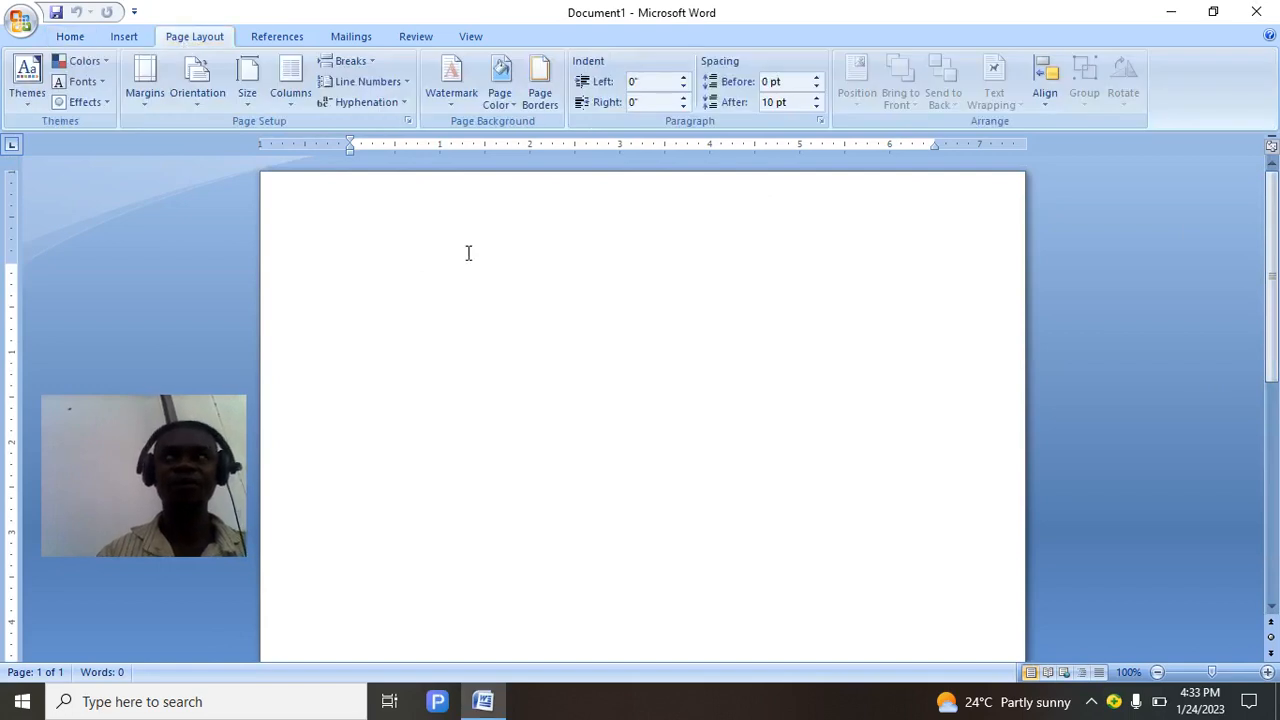
left_click(540, 92)
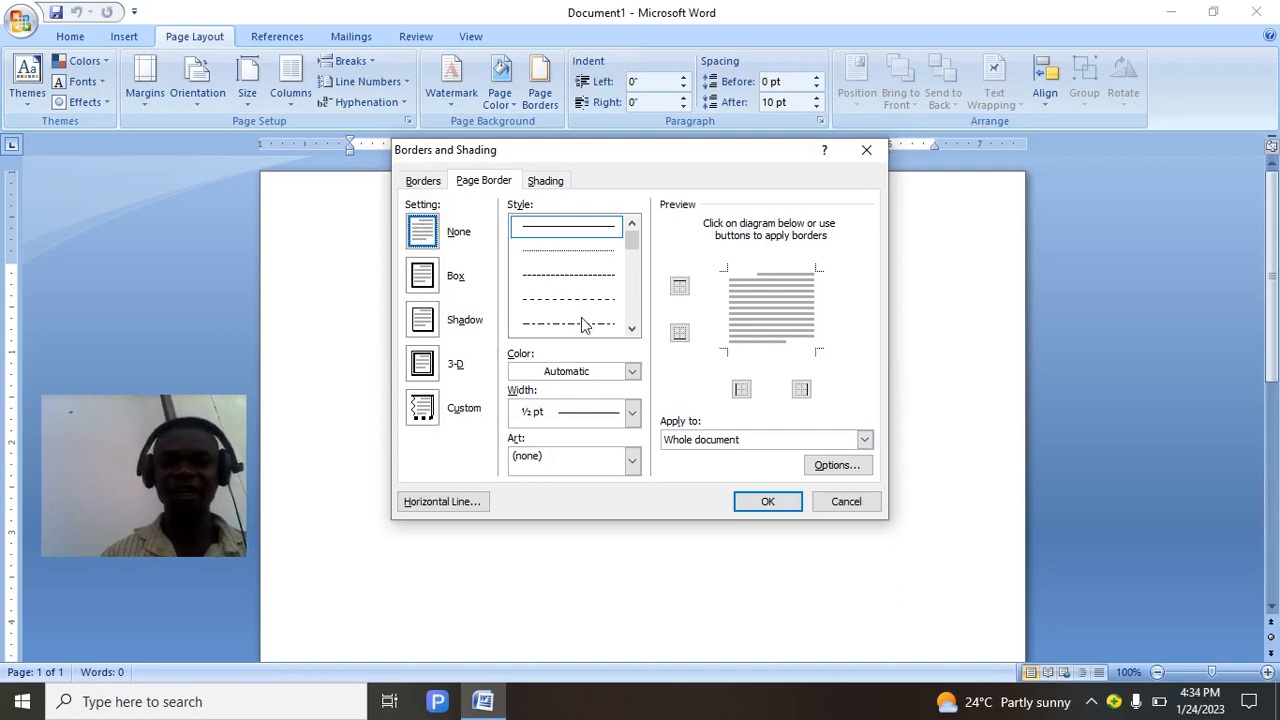
scroll(630, 305, "down", 5)
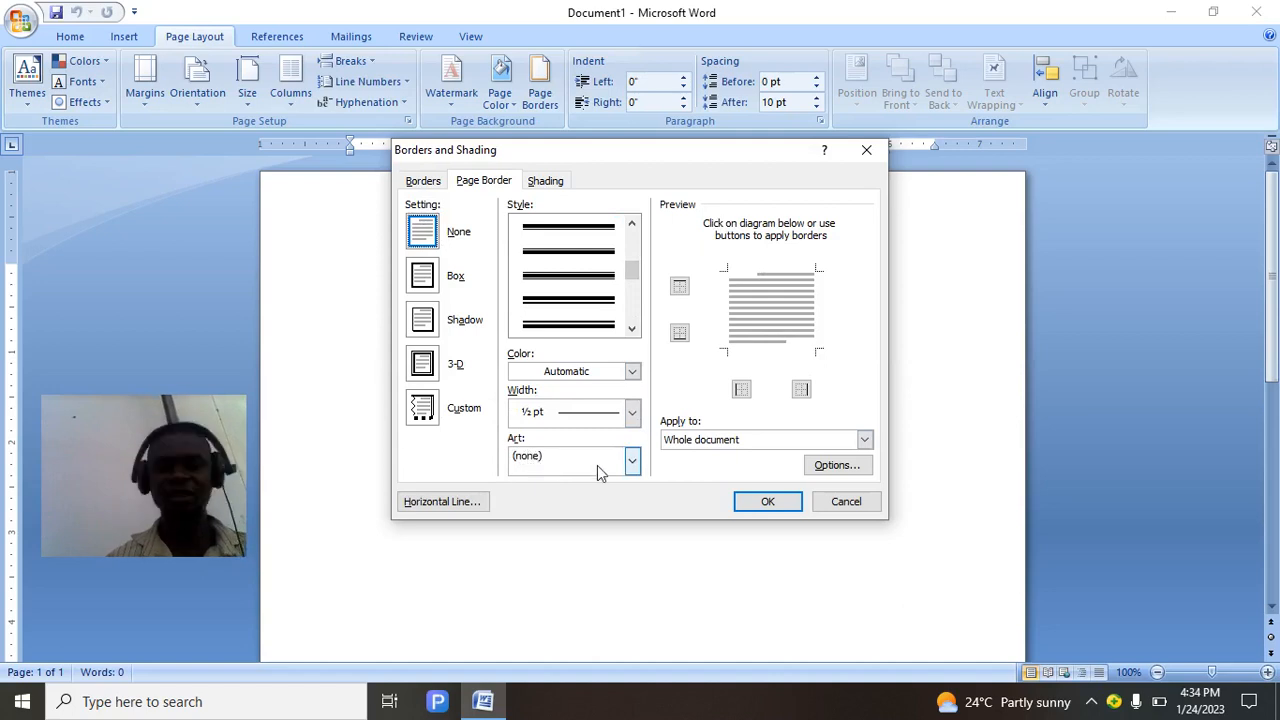
left_click(632, 461)
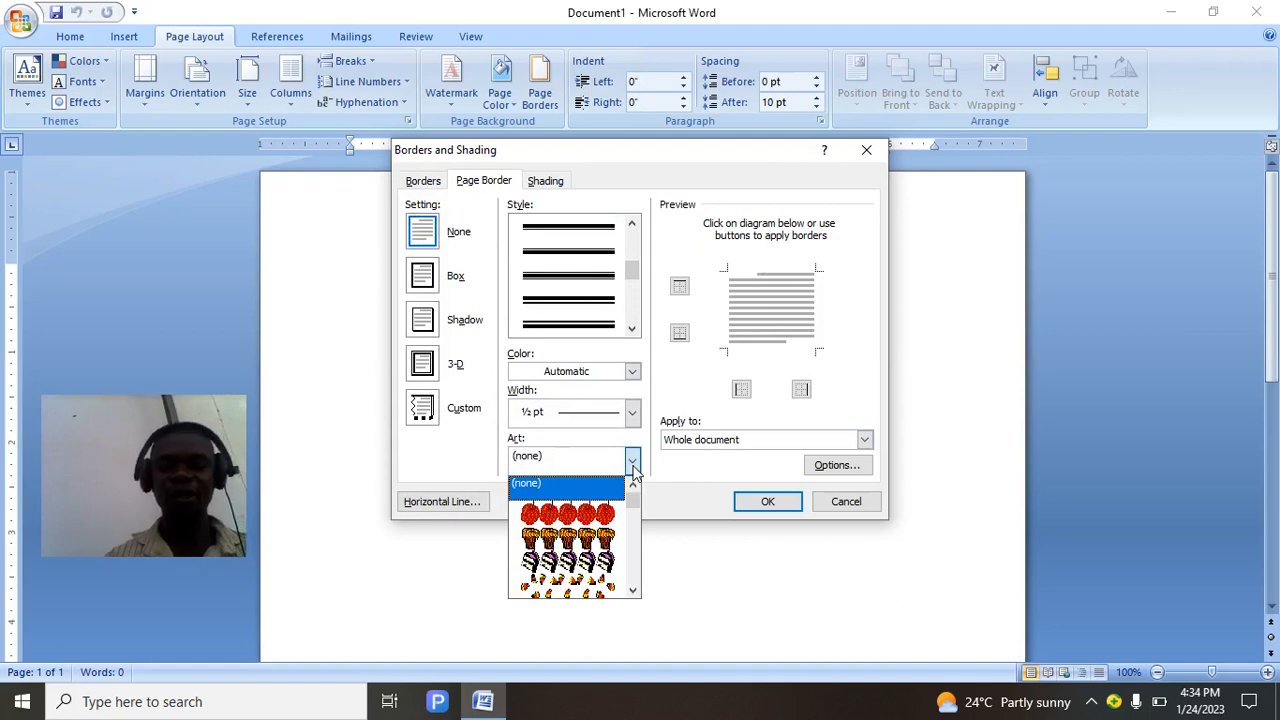
Pick the red apples art border and apply it around the whole page.
left_click_drag(637, 503, 637, 578)
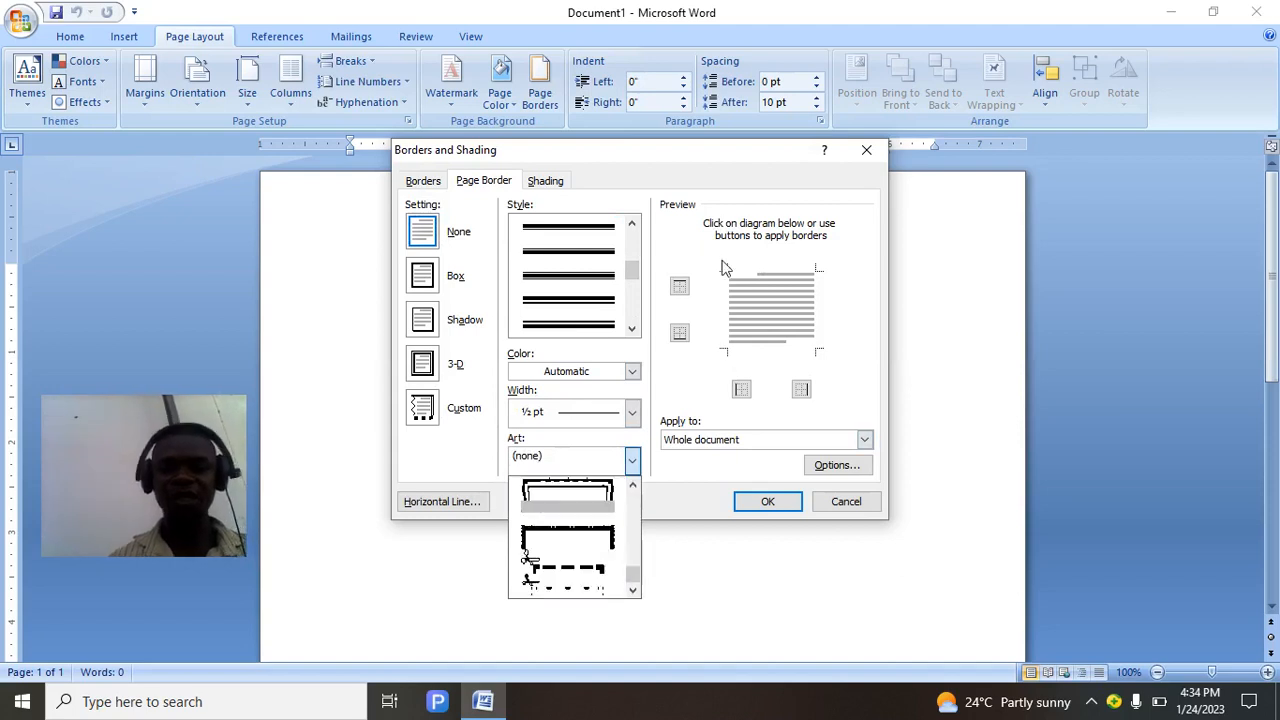
left_click(633, 505)
left_click(633, 545)
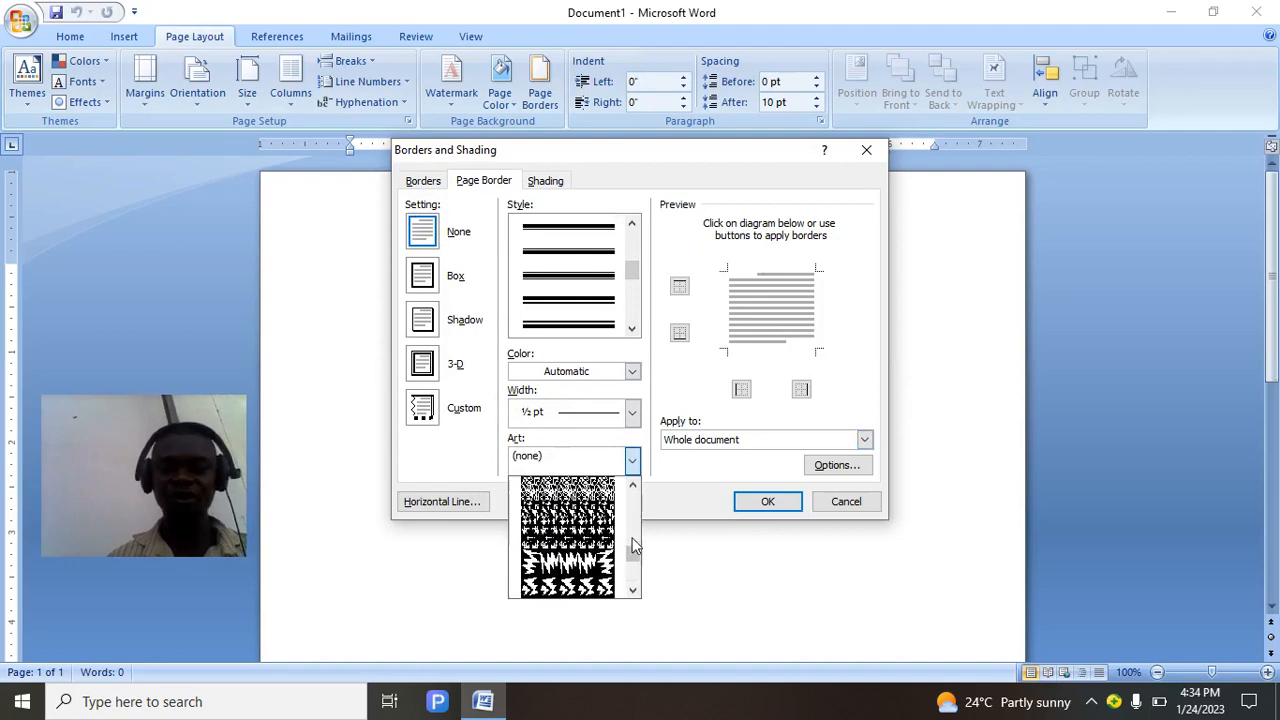
left_click_drag(633, 545, 632, 496)
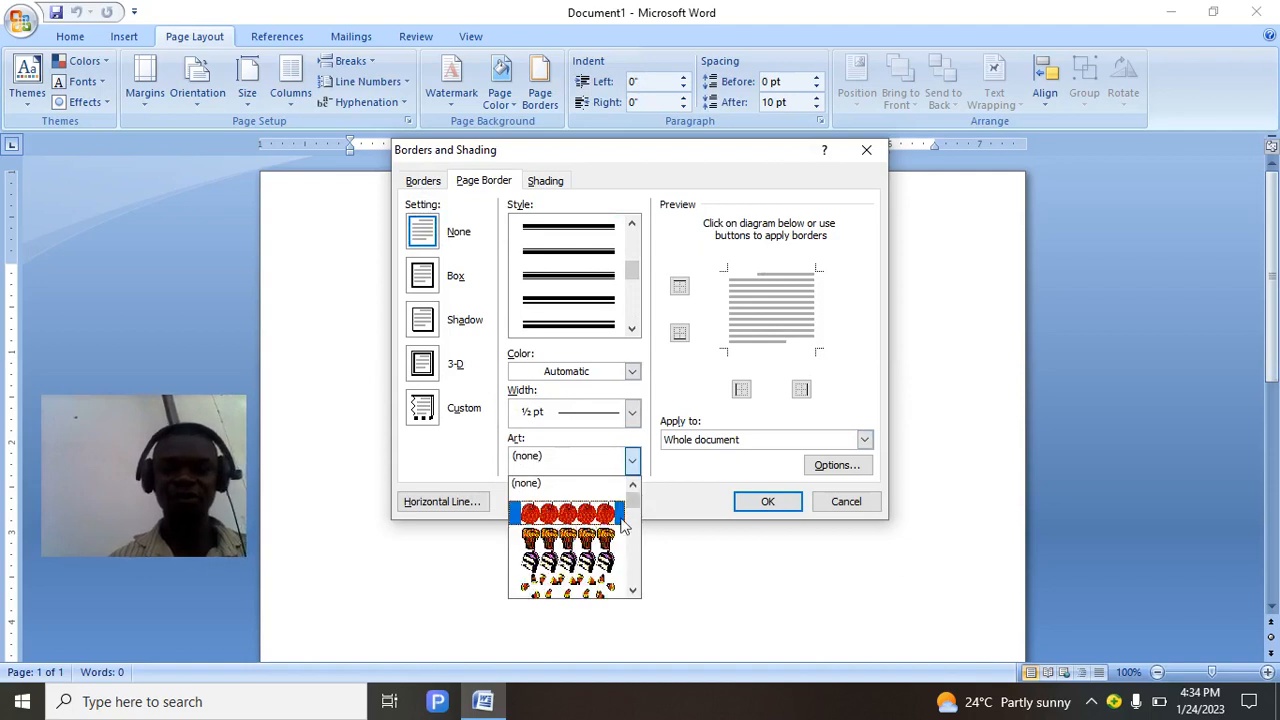
left_click(580, 520)
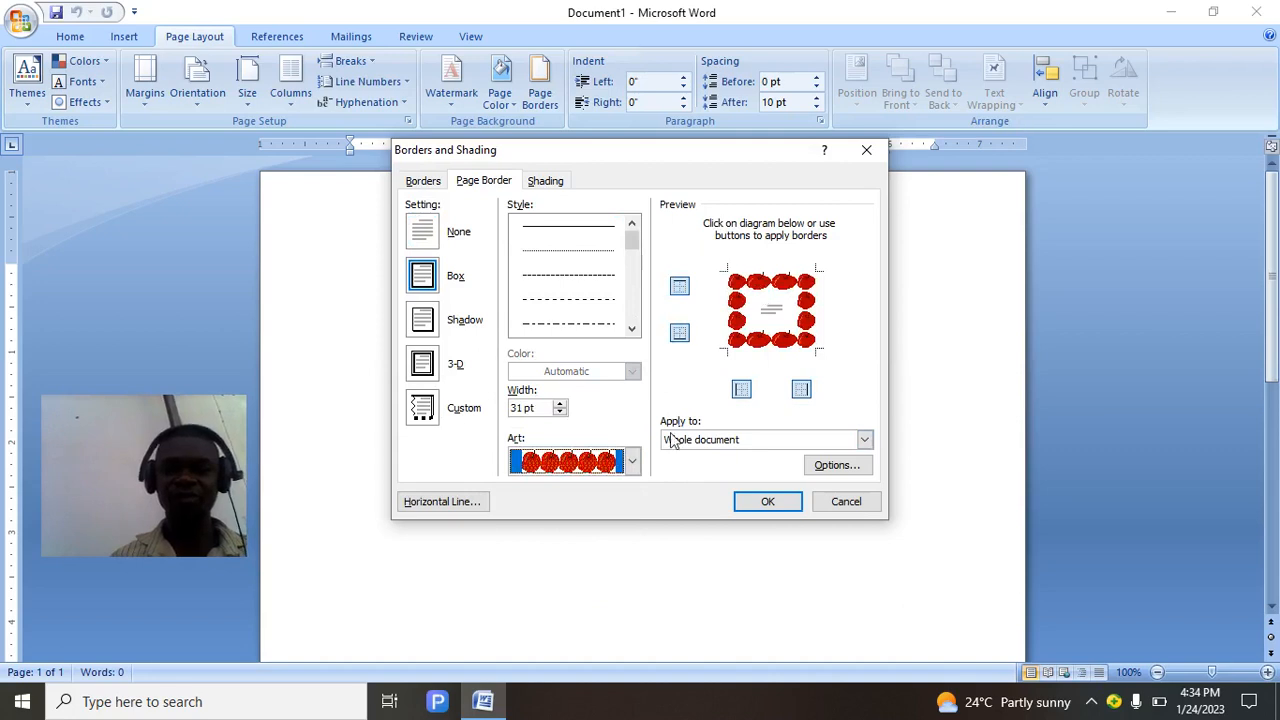
left_click(638, 470)
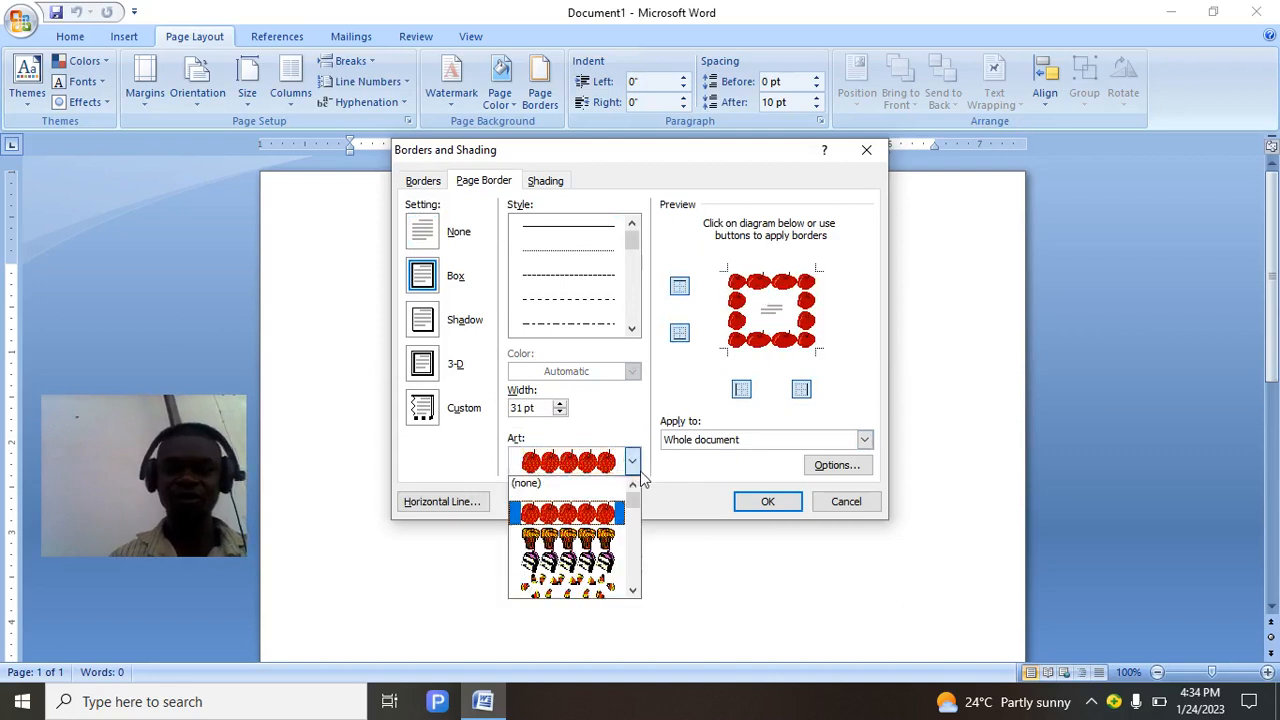
left_click(641, 475)
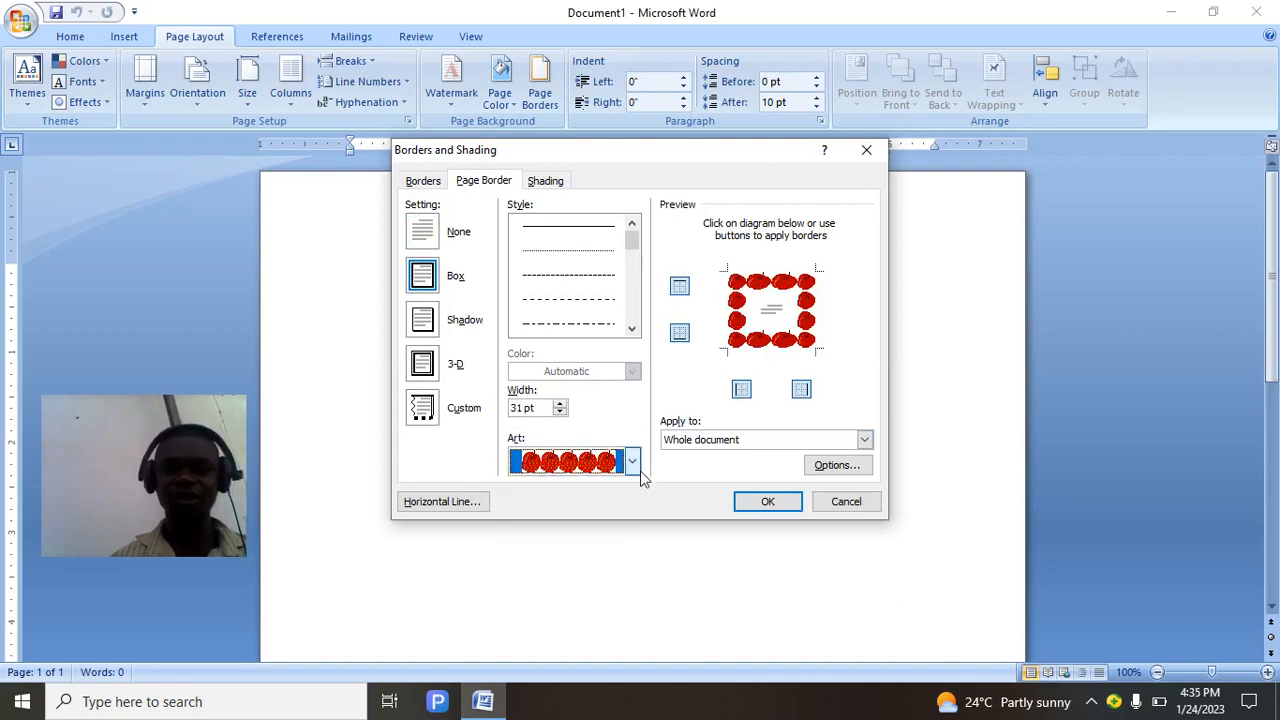
left_click(768, 502)
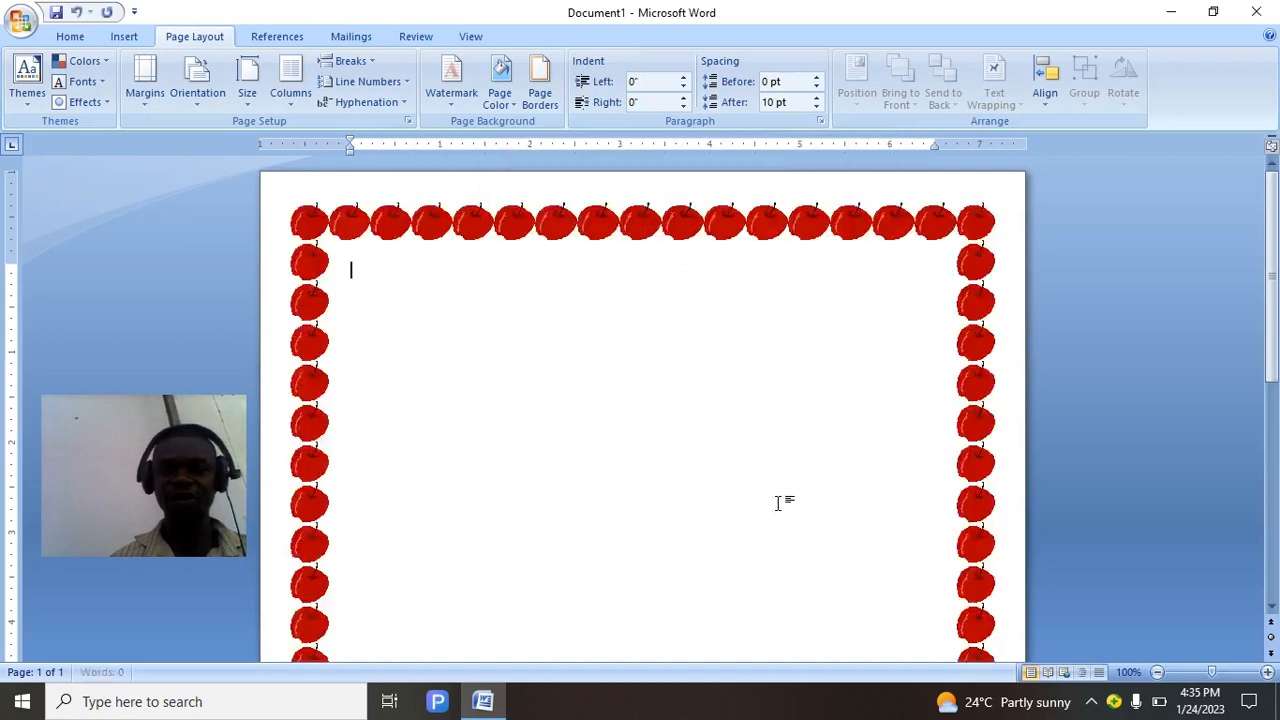
left_click_drag(1277, 300, 1276, 550)
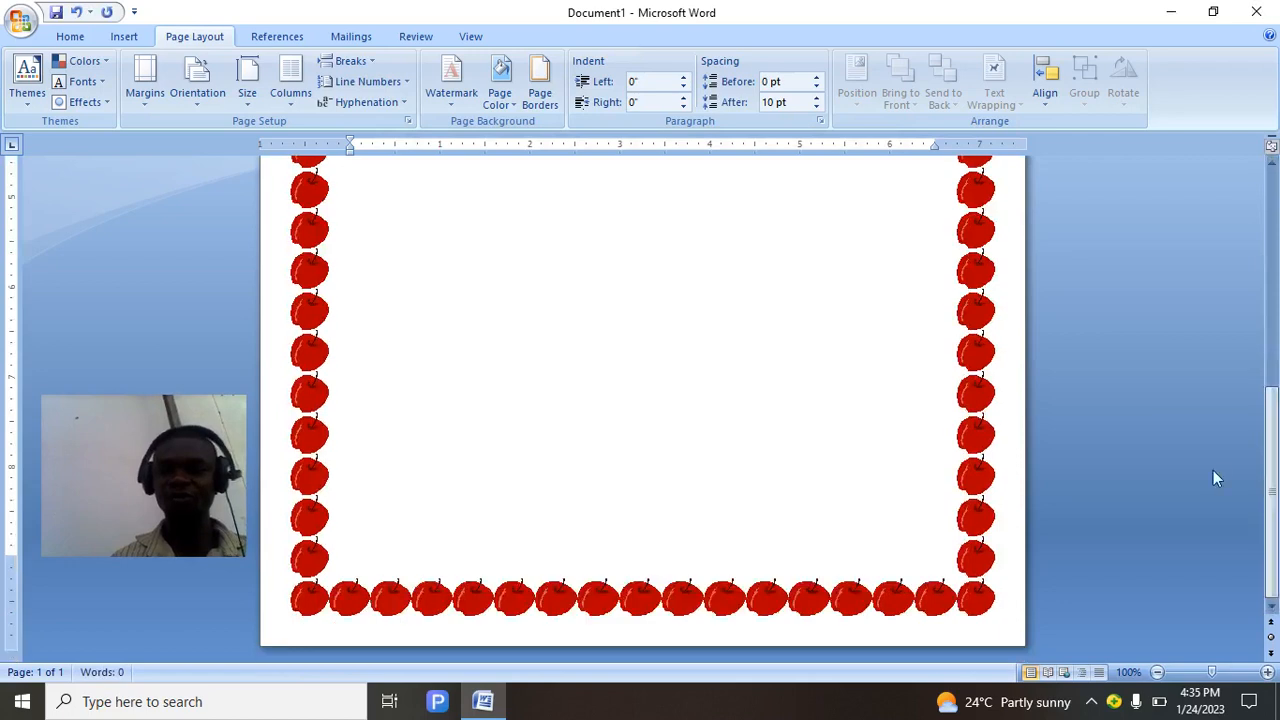
left_click_drag(1273, 468, 1259, 250)
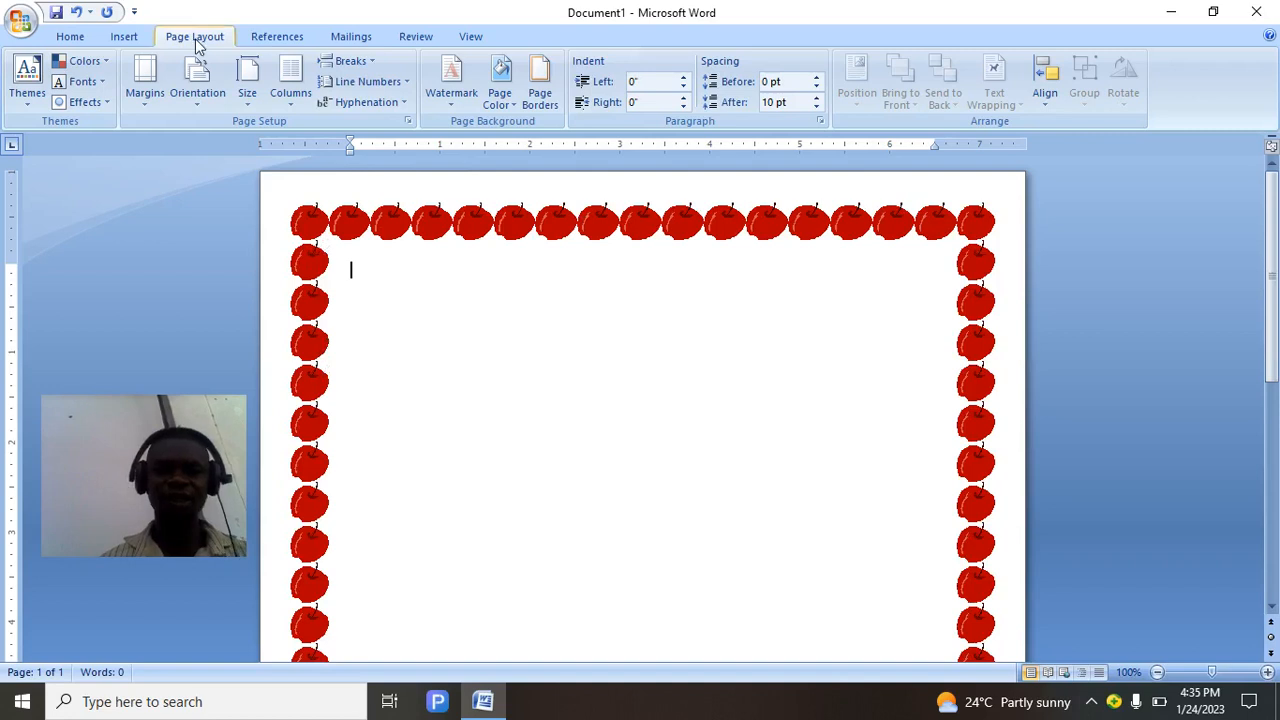
Reopen Page Borders and swap the apples for the flower design in the Art list.
left_click(548, 106)
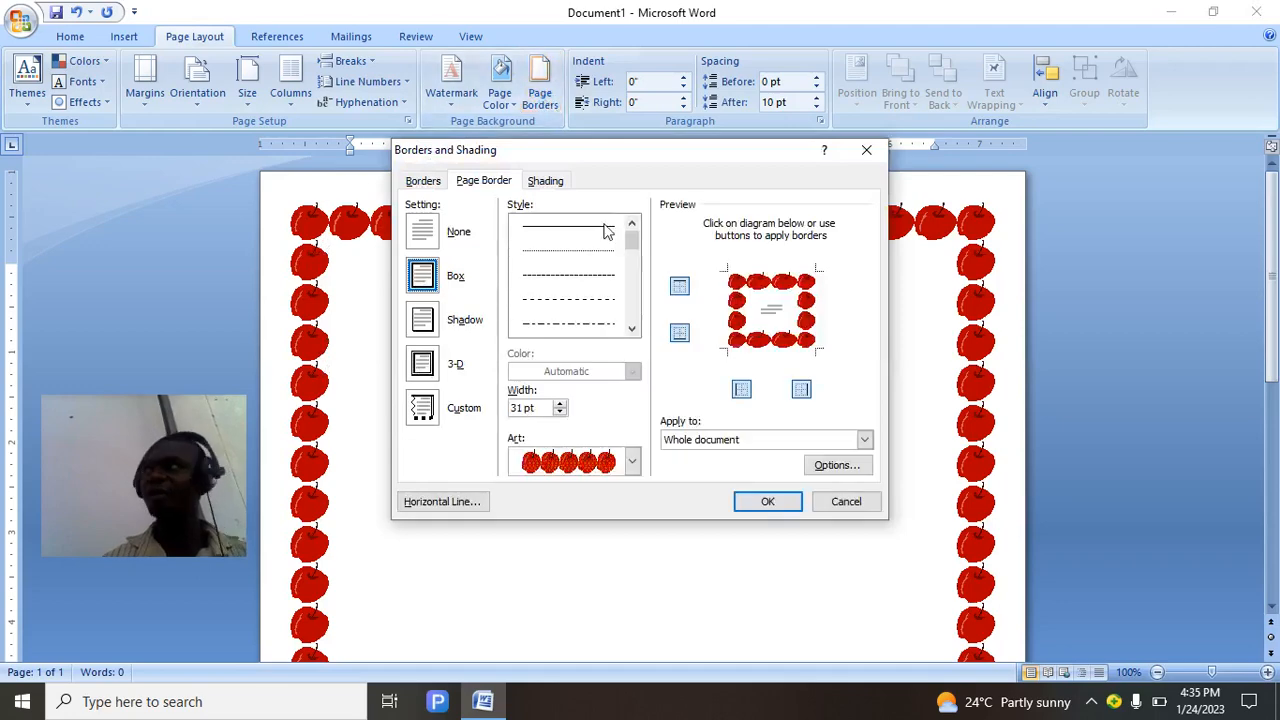
left_click(632, 461)
scroll(634, 537, "down", 2)
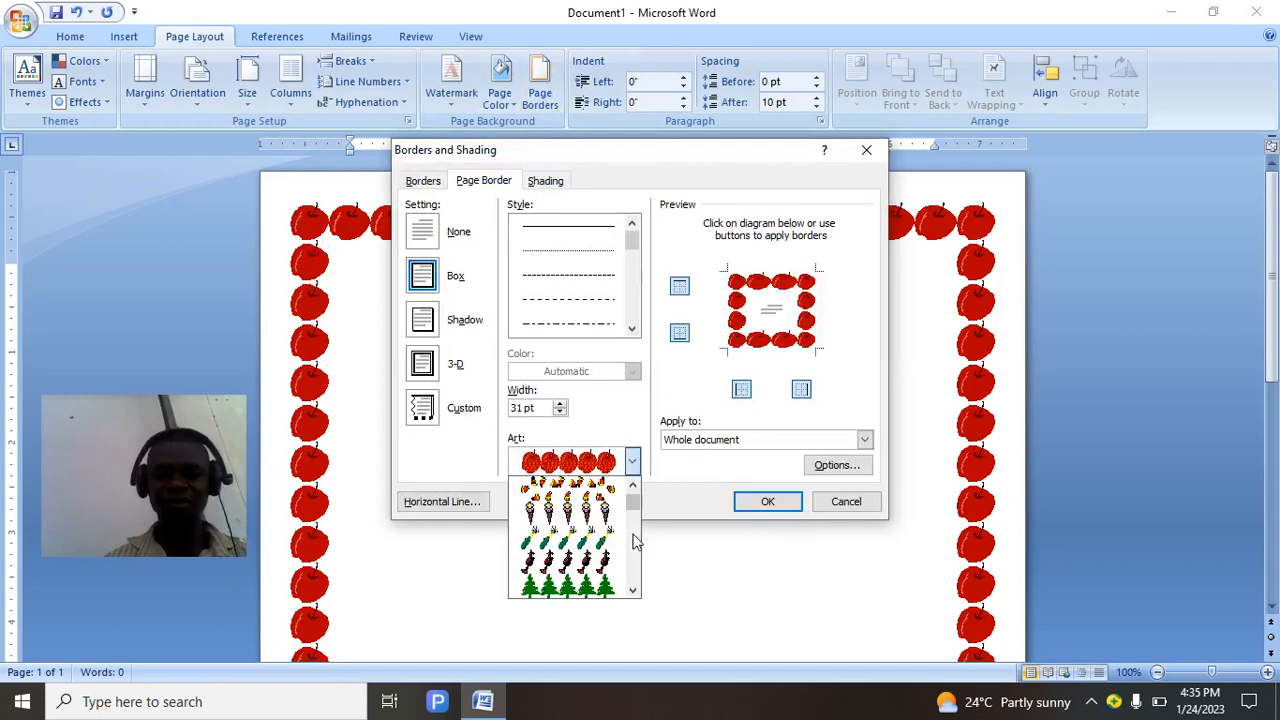
scroll(634, 541, "down", 4)
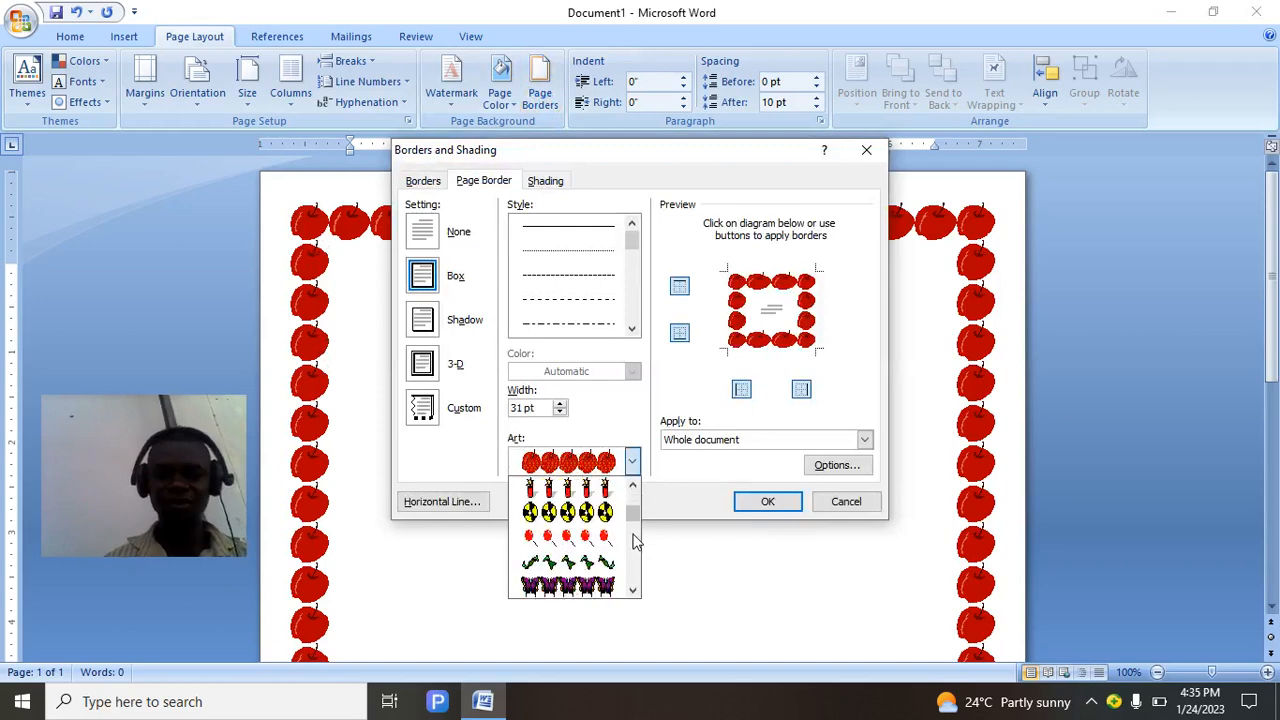
scroll(634, 541, "down", 4)
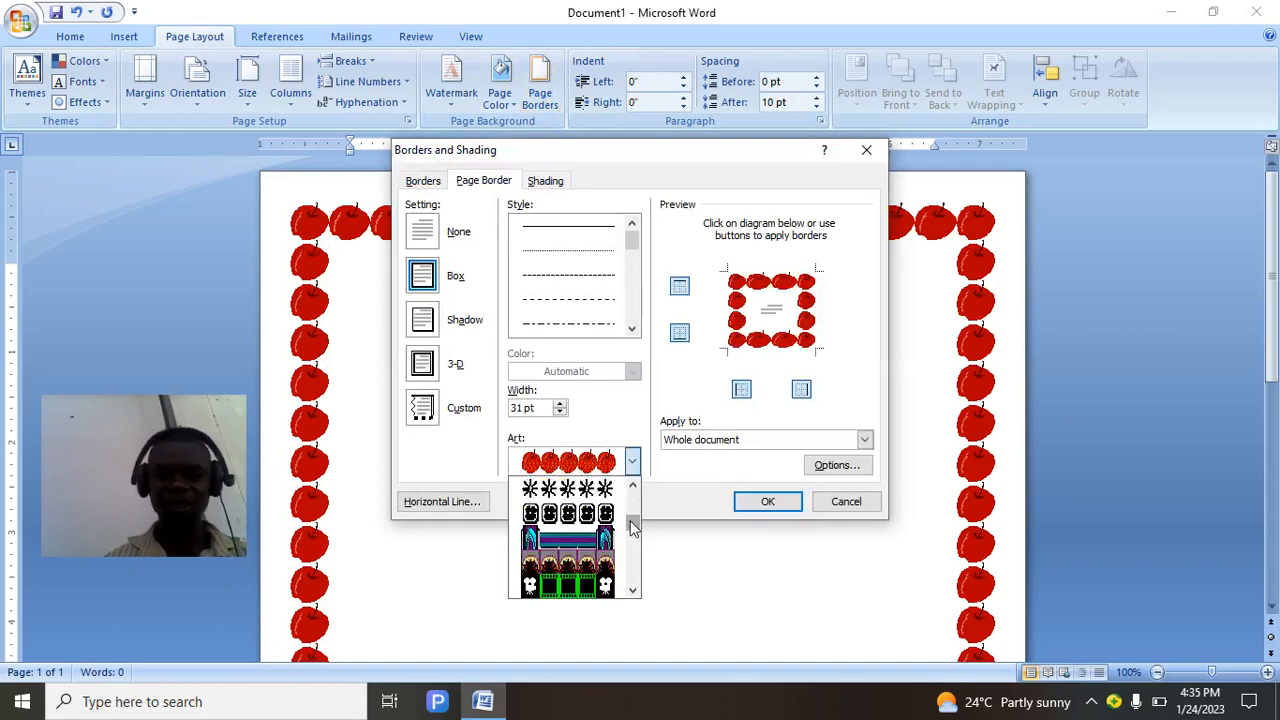
scroll(632, 530, "up", 2)
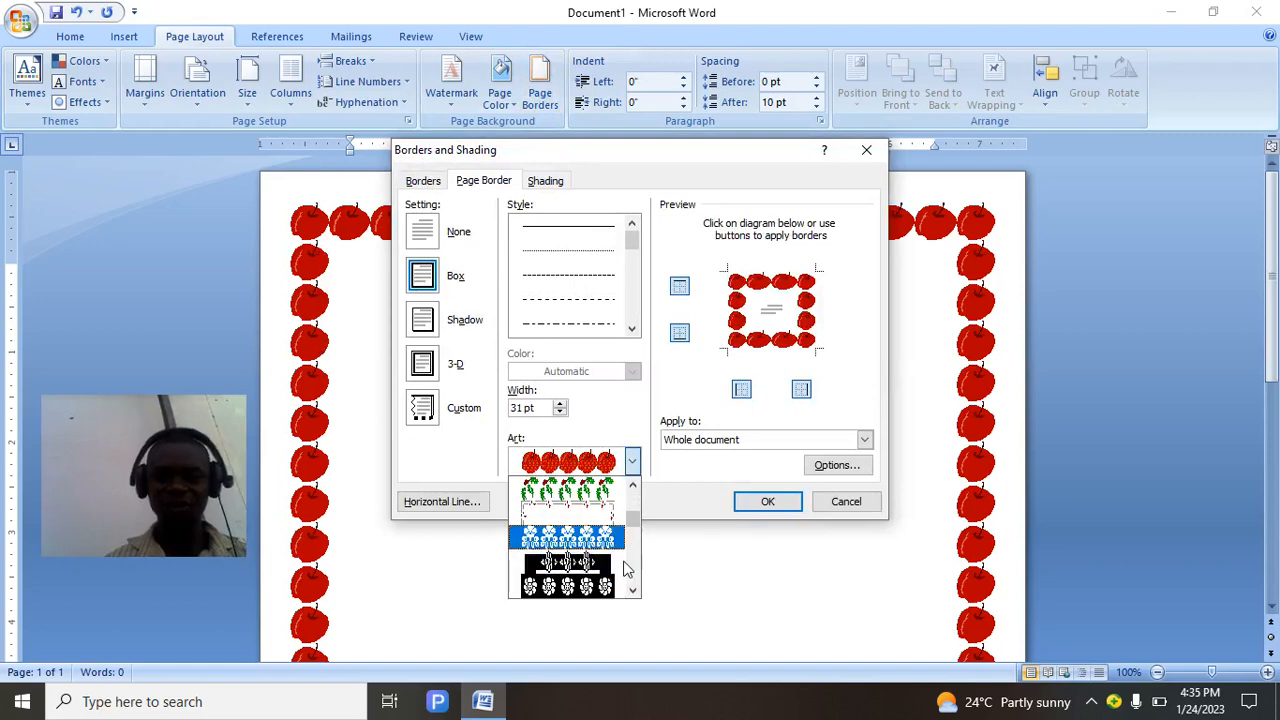
left_click(612, 540)
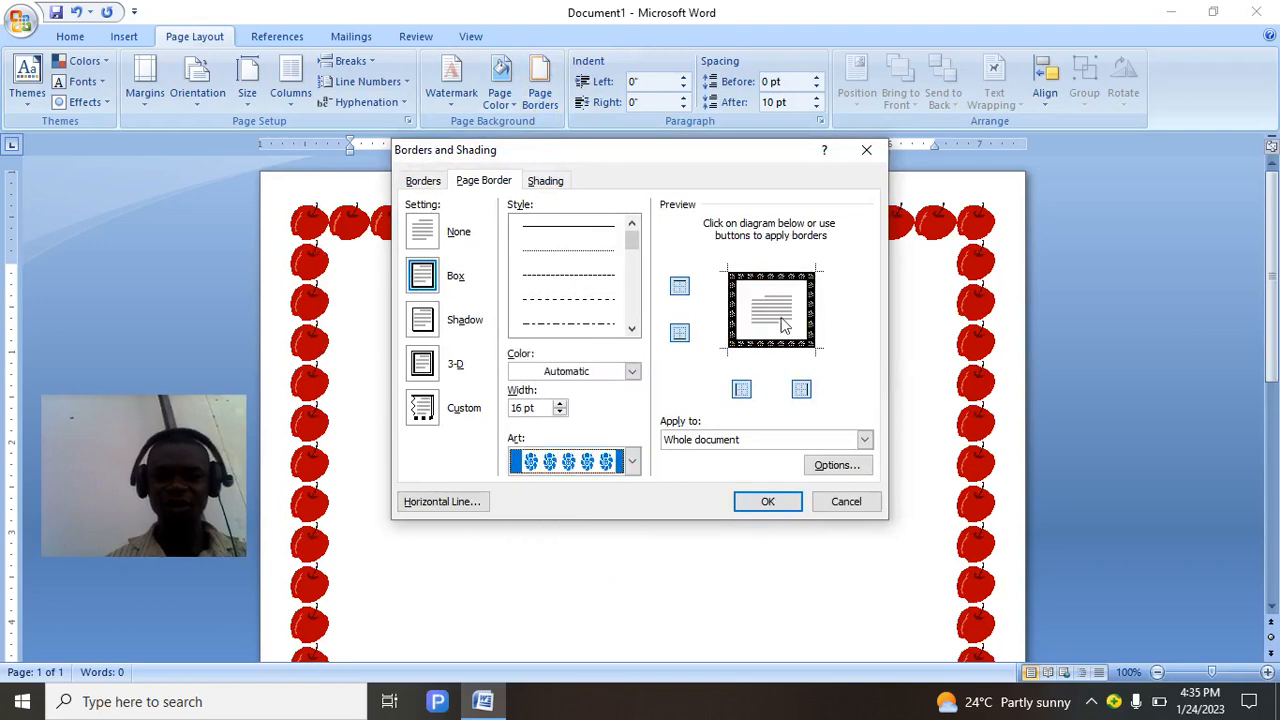
Colour the 16 pt flower border Red and apply it to the page.
left_click(632, 371)
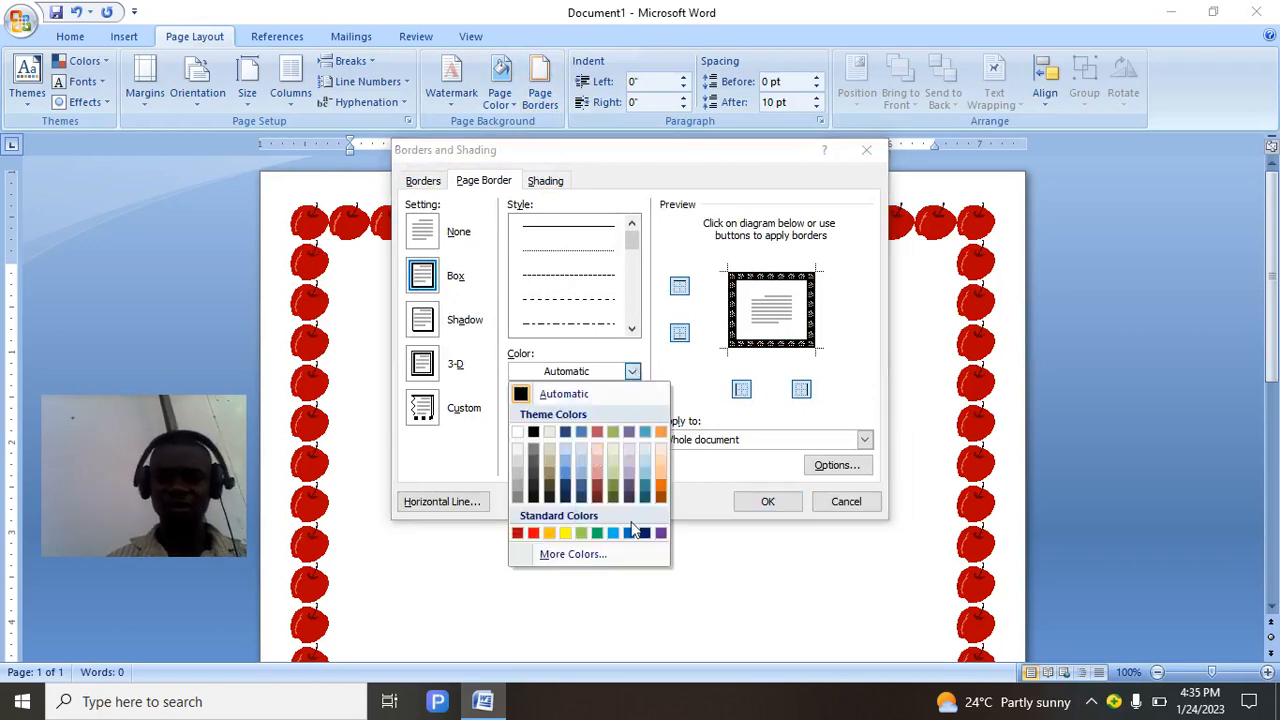
left_click(534, 534)
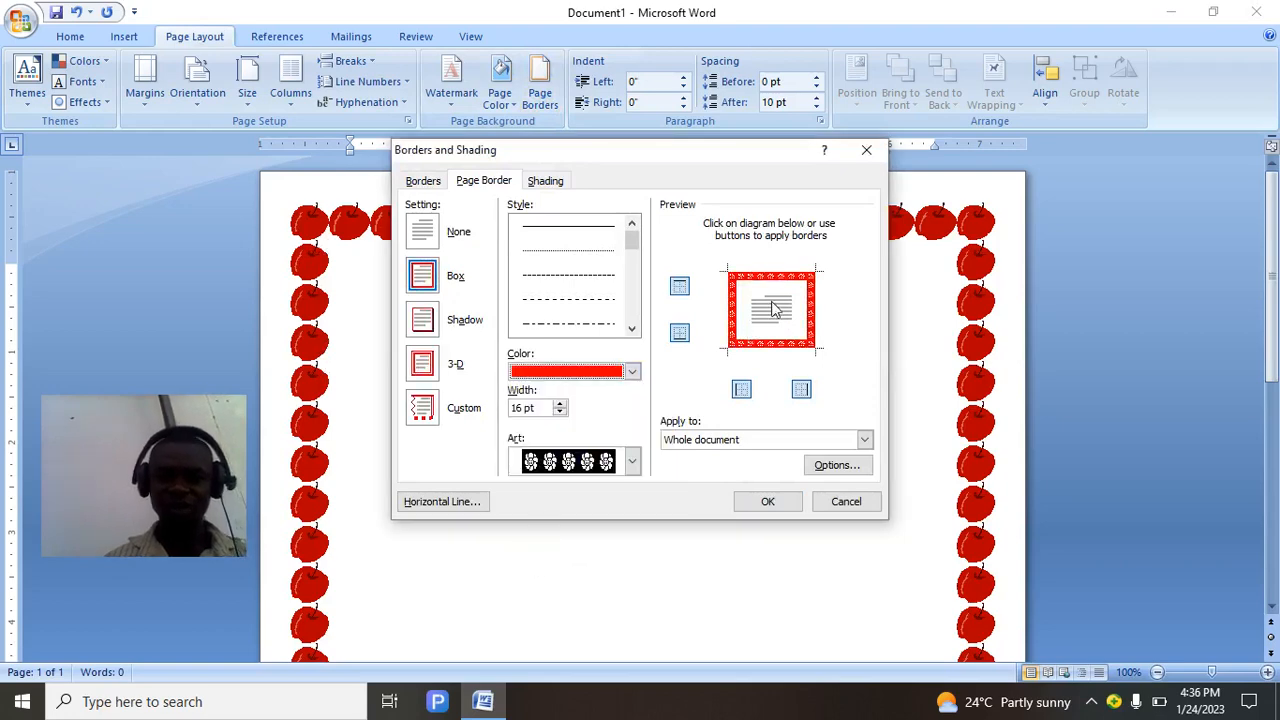
left_click(765, 503)
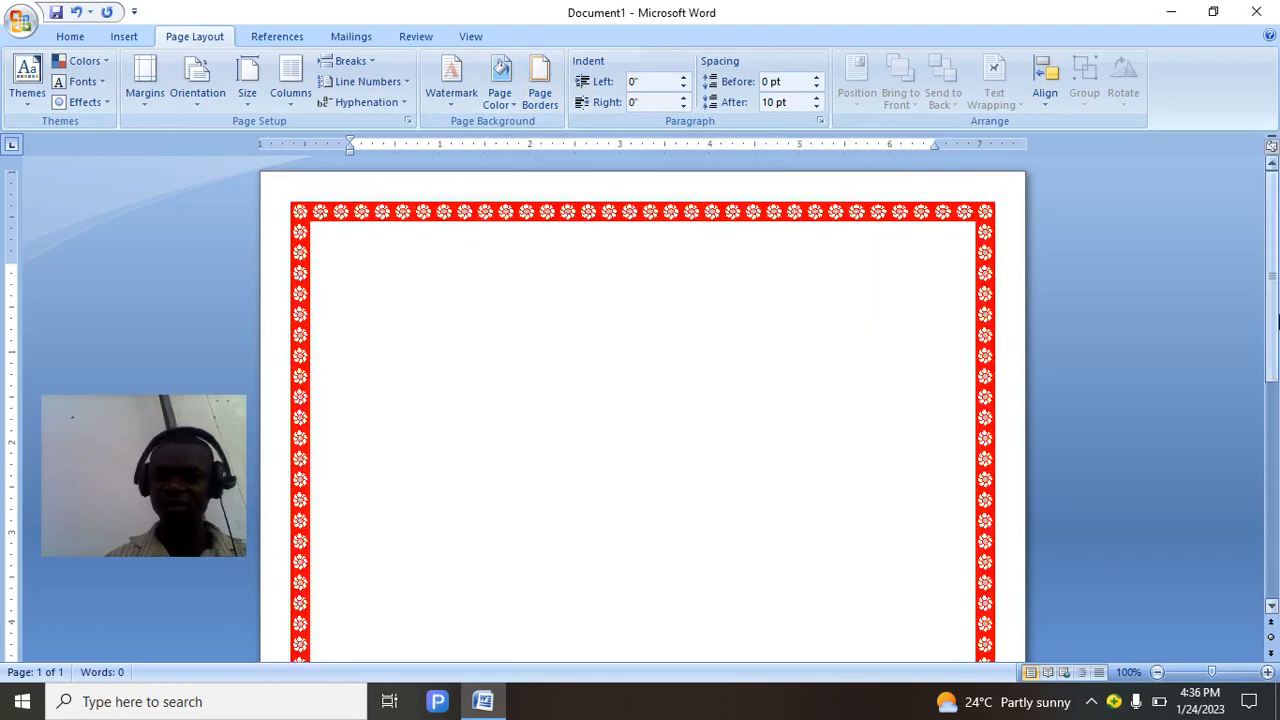
left_click_drag(1276, 316, 1276, 430)
scroll(657, 280, "up", 5)
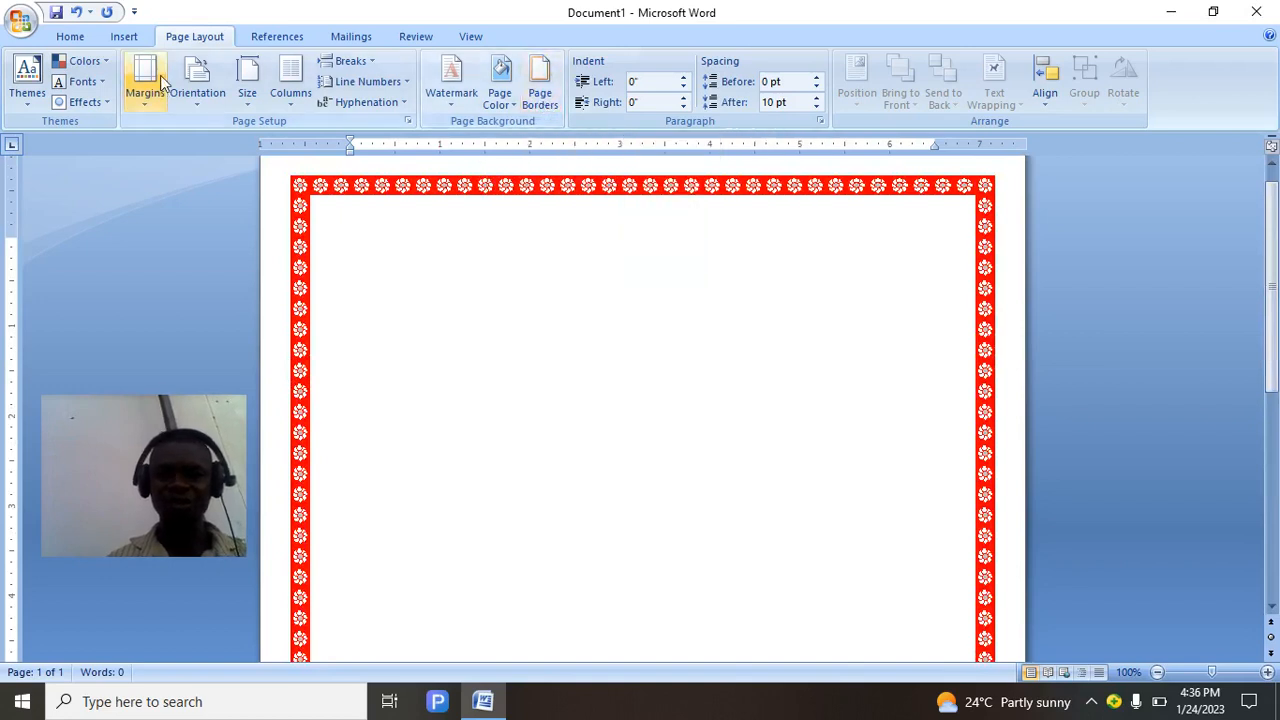
Reopen Page Borders, step the flower border Width up to 31 pt, and apply it.
left_click(538, 95)
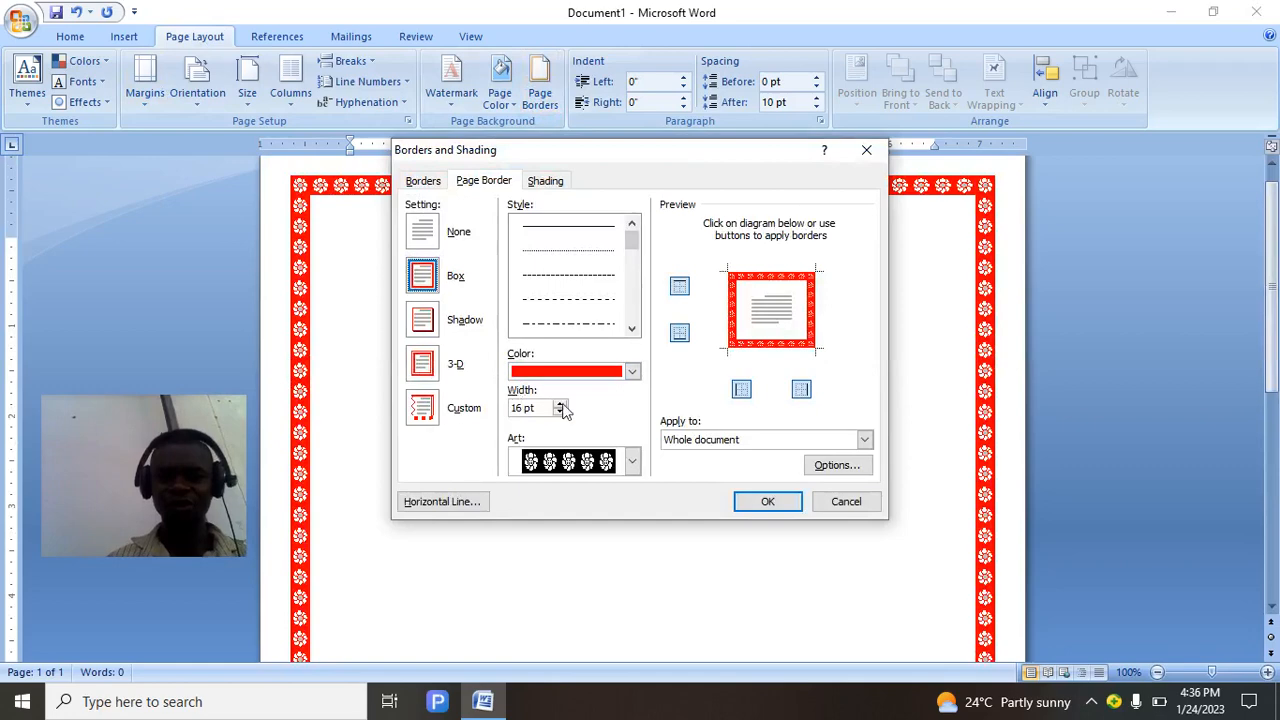
left_click(561, 404)
left_click(561, 404)
left_click(561, 404)
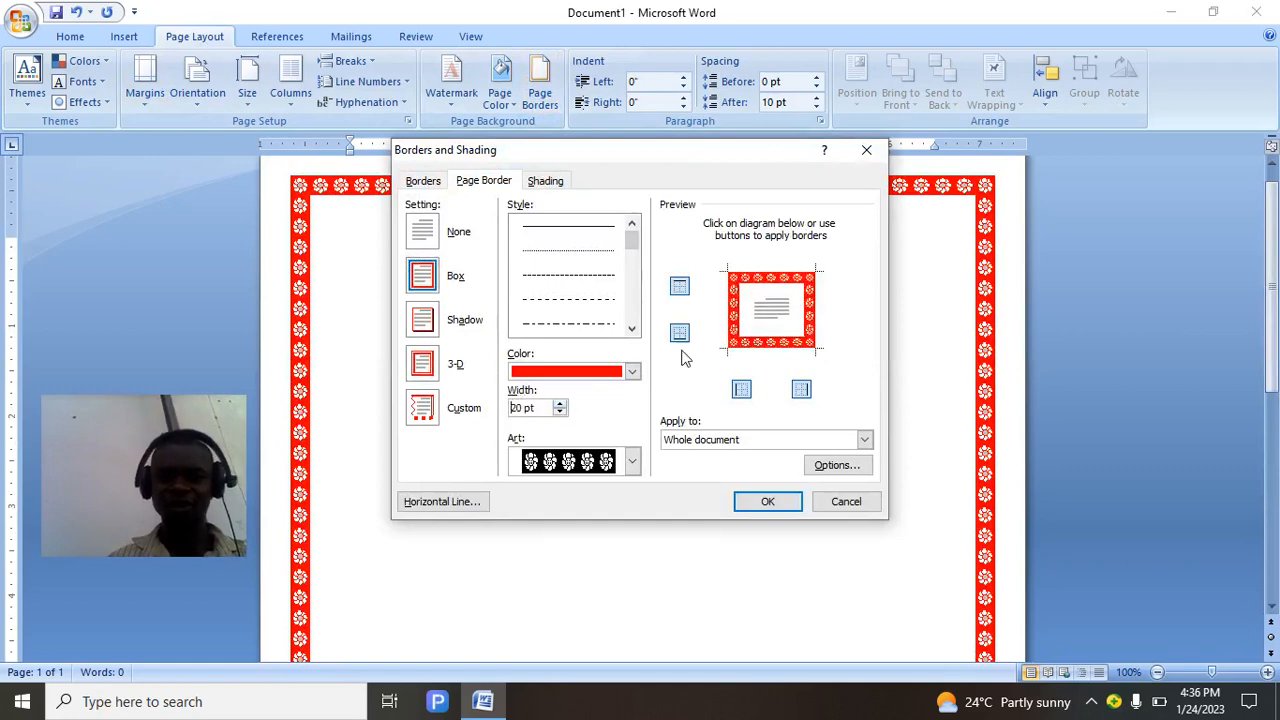
left_click(561, 404)
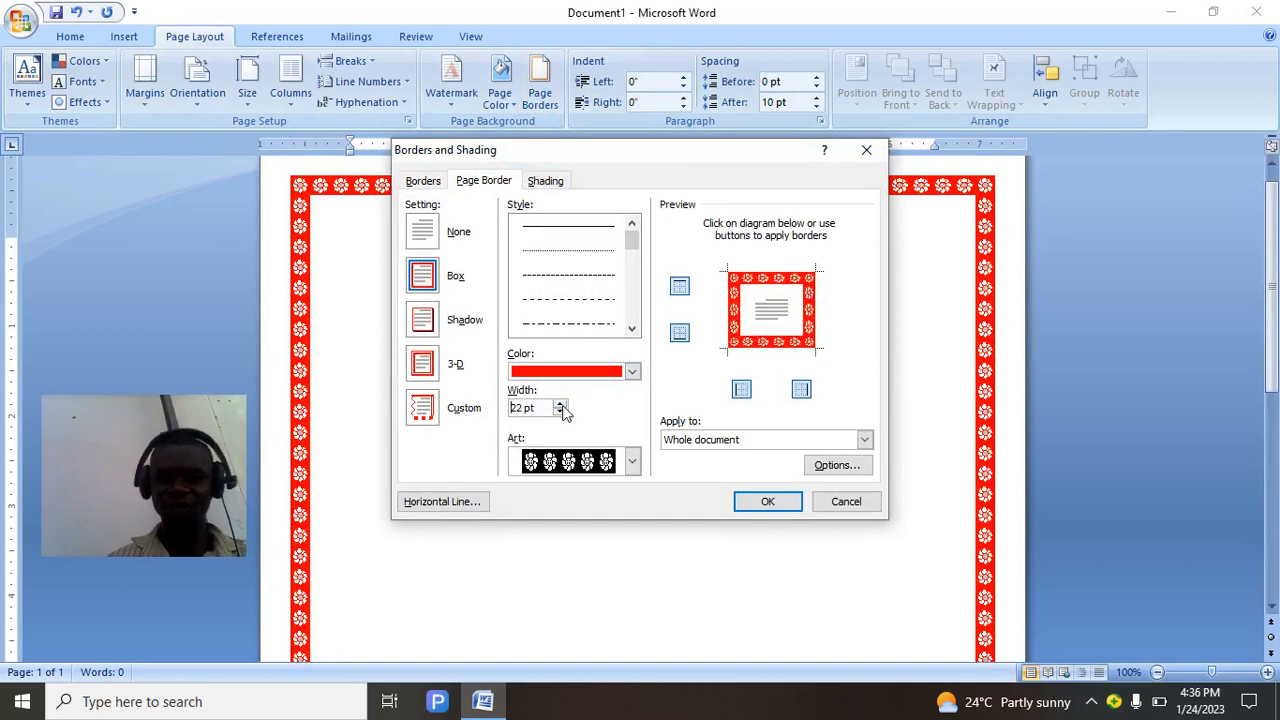
left_click(561, 404)
left_click(561, 404)
left_click(561, 404)
left_click(561, 404)
left_click(561, 404)
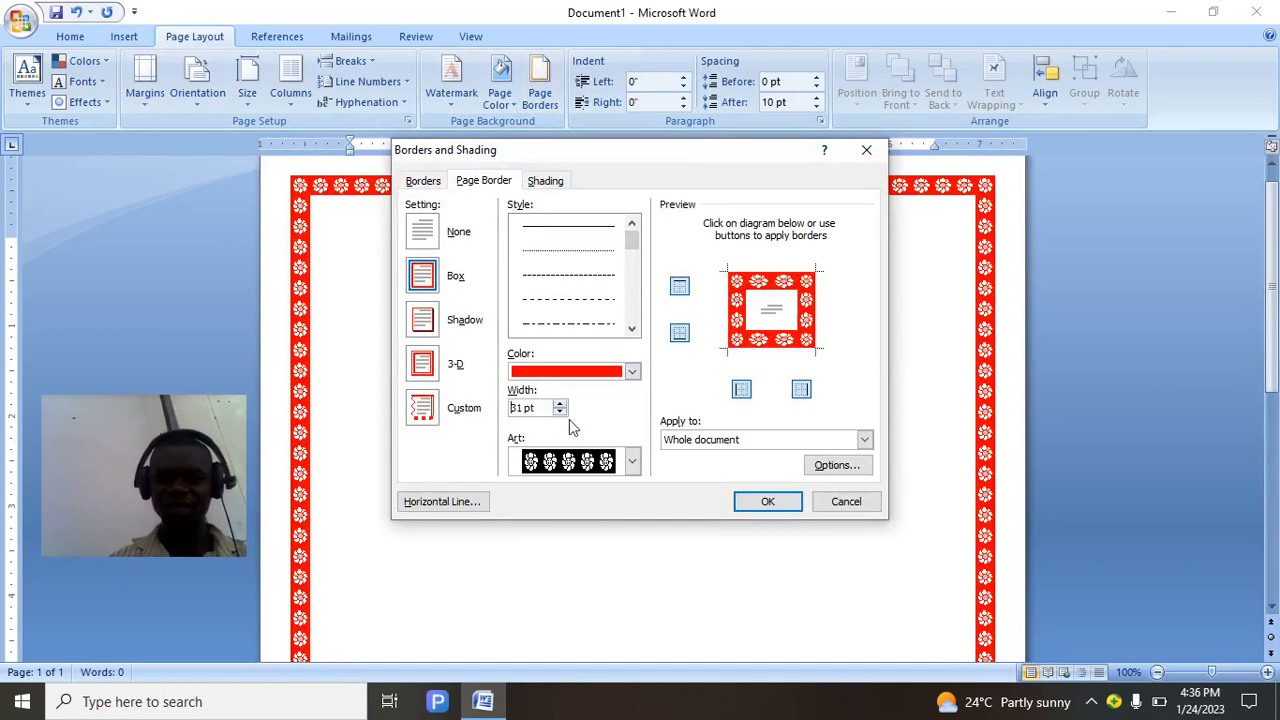
left_click(767, 501)
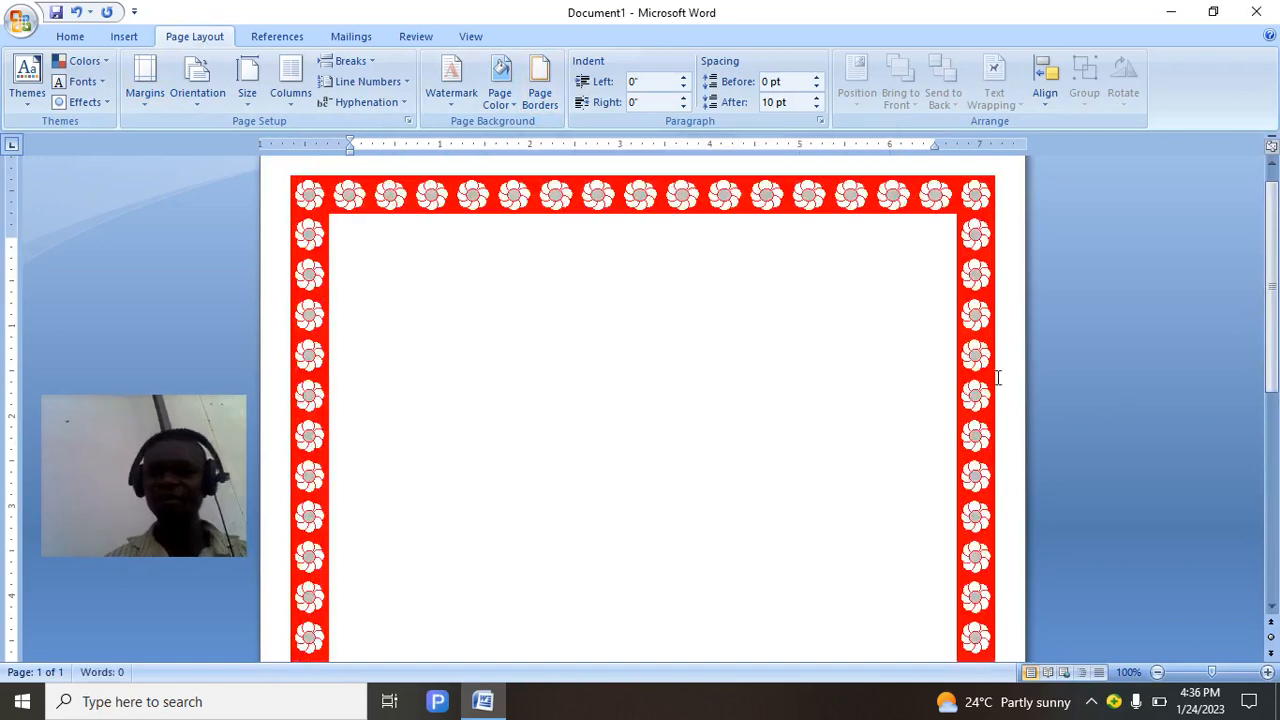
mouse_move(1271, 313)
left_mouse_down()
mouse_move(1271, 378)
mouse_move(1267, 332)
left_mouse_up()
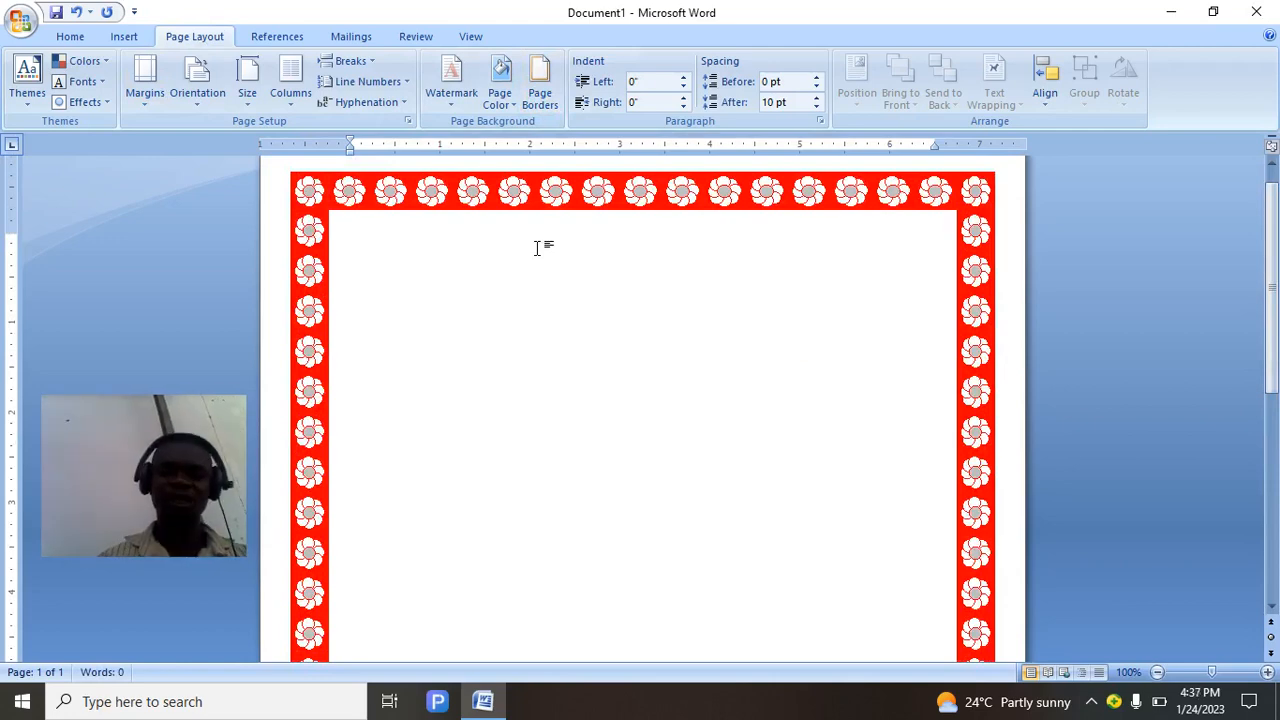
Type the heading 'GODWIN TEACH SCHOOL' at the top of the bordered page.
type("g")
key("BackSpace")
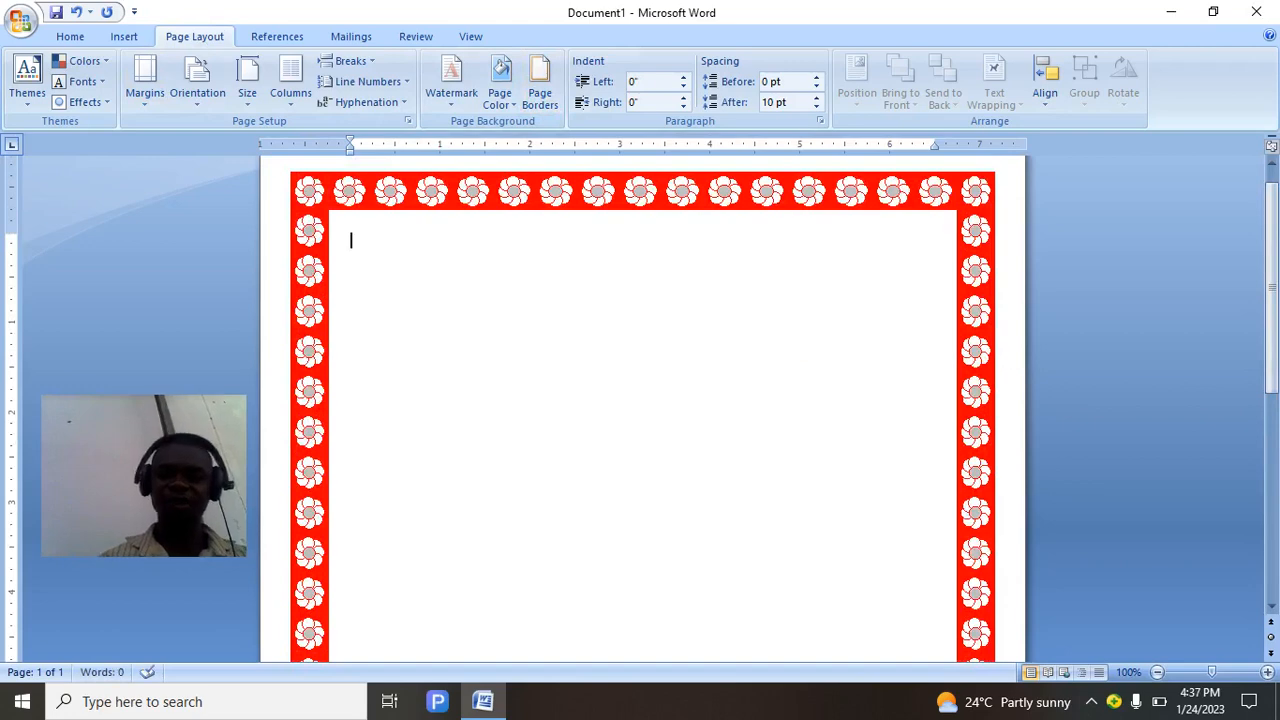
type("GO")
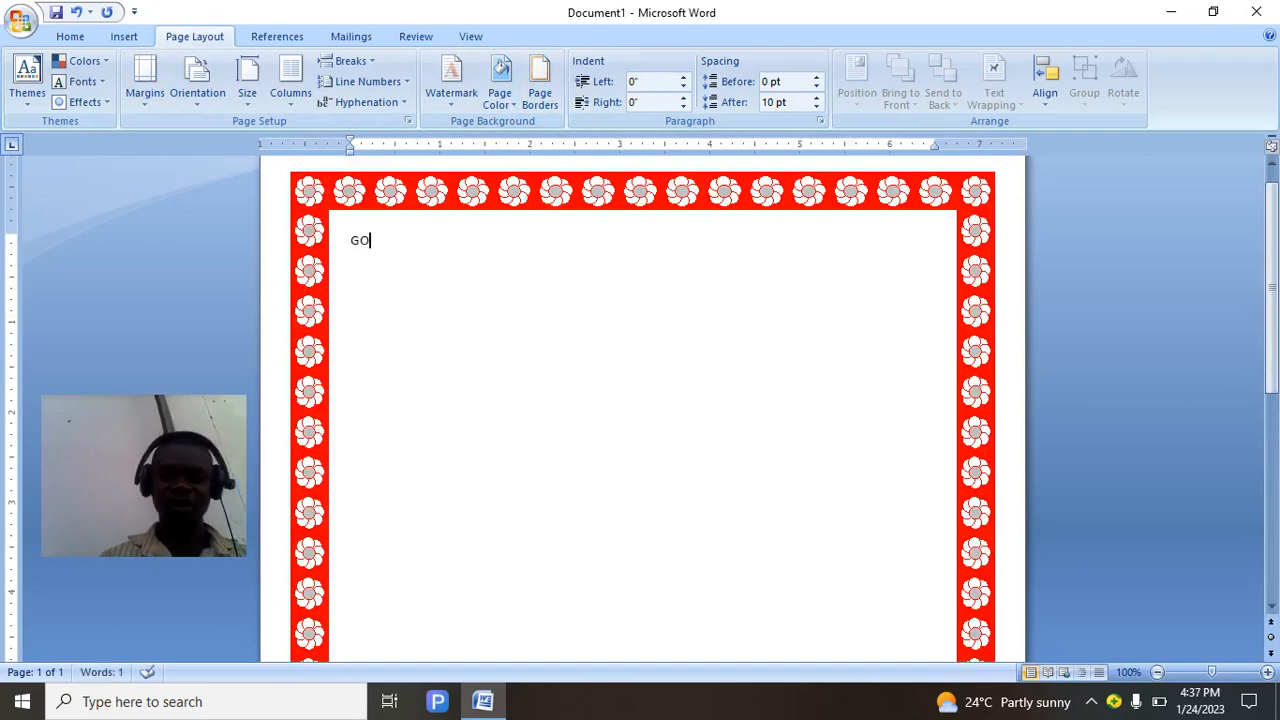
type("DWI")
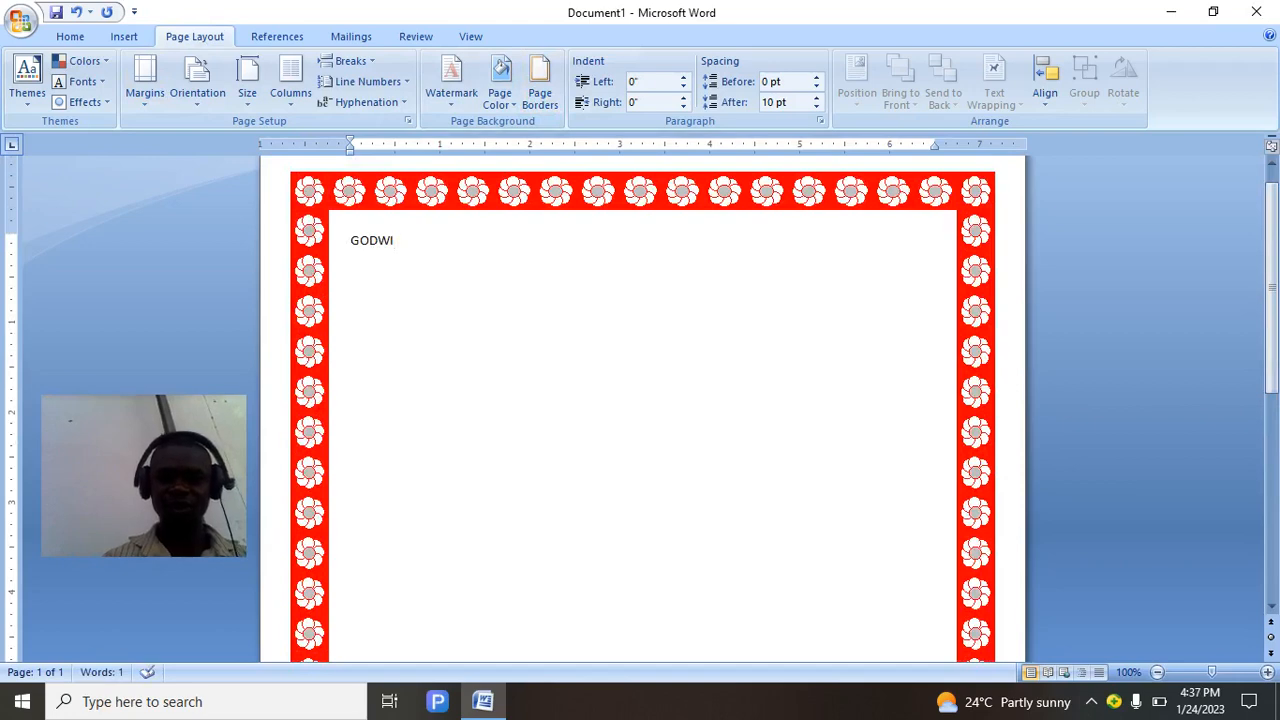
type("N")
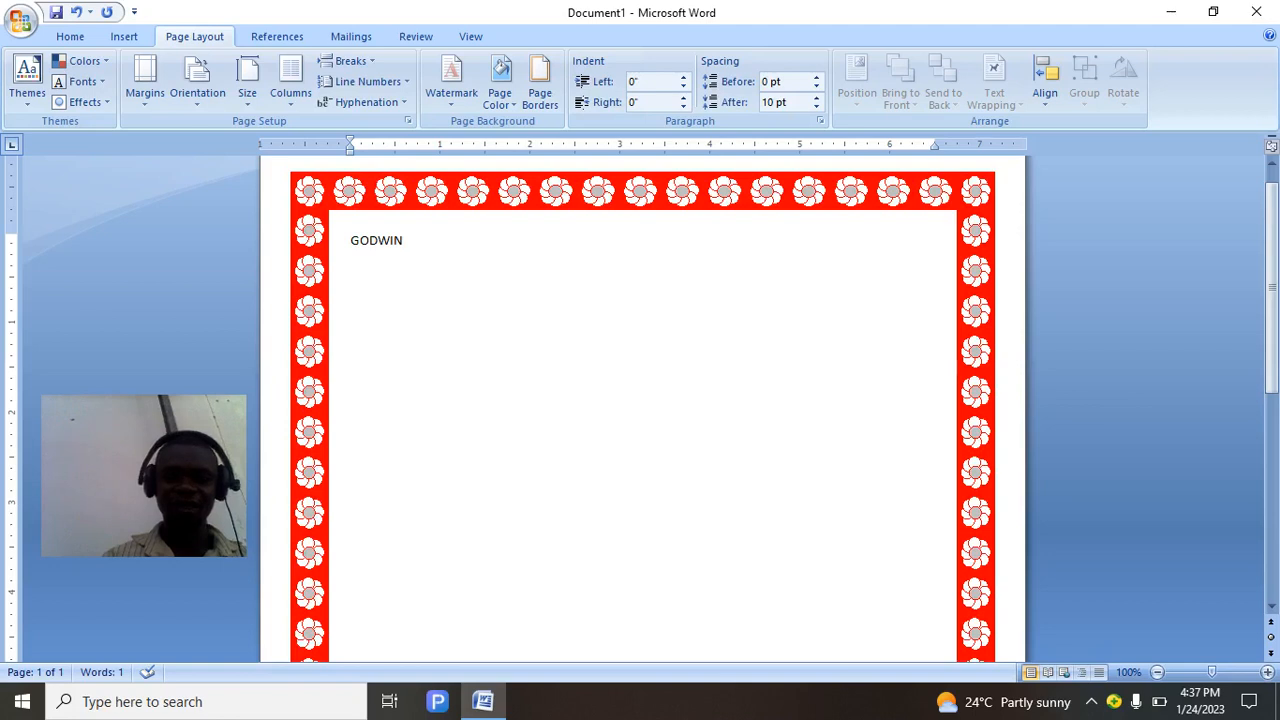
type(" T")
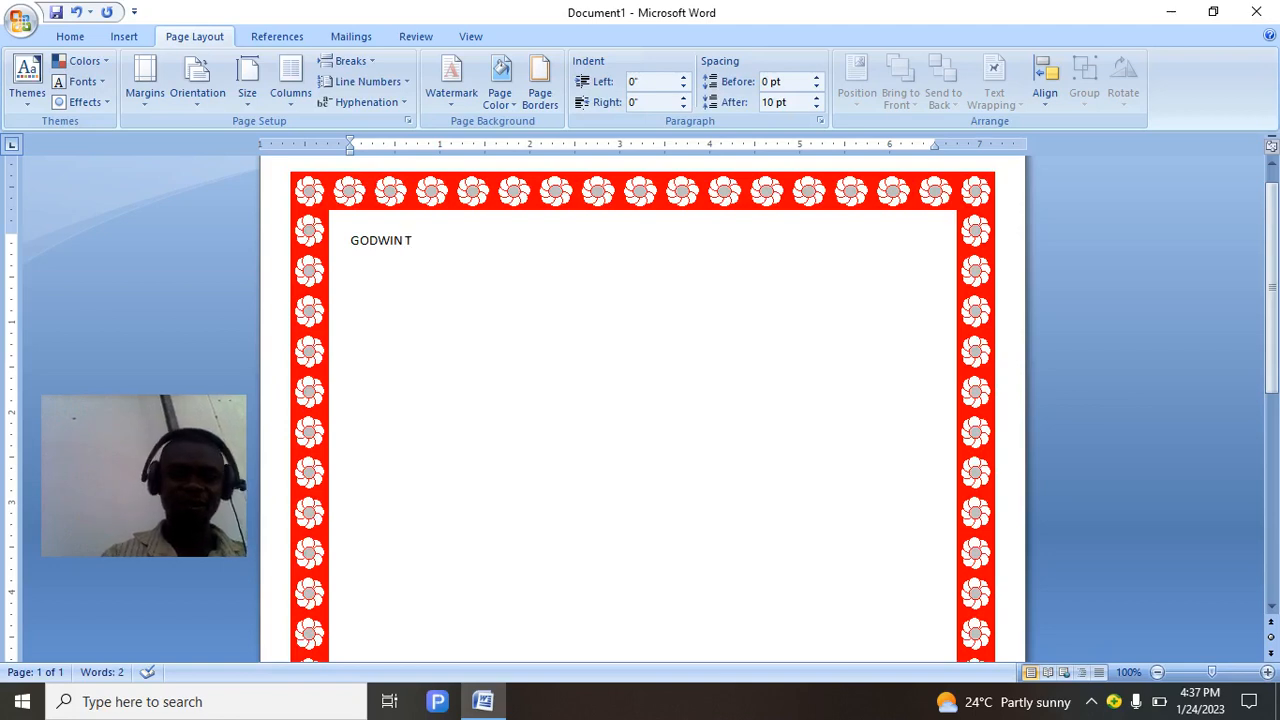
type("EACH S")
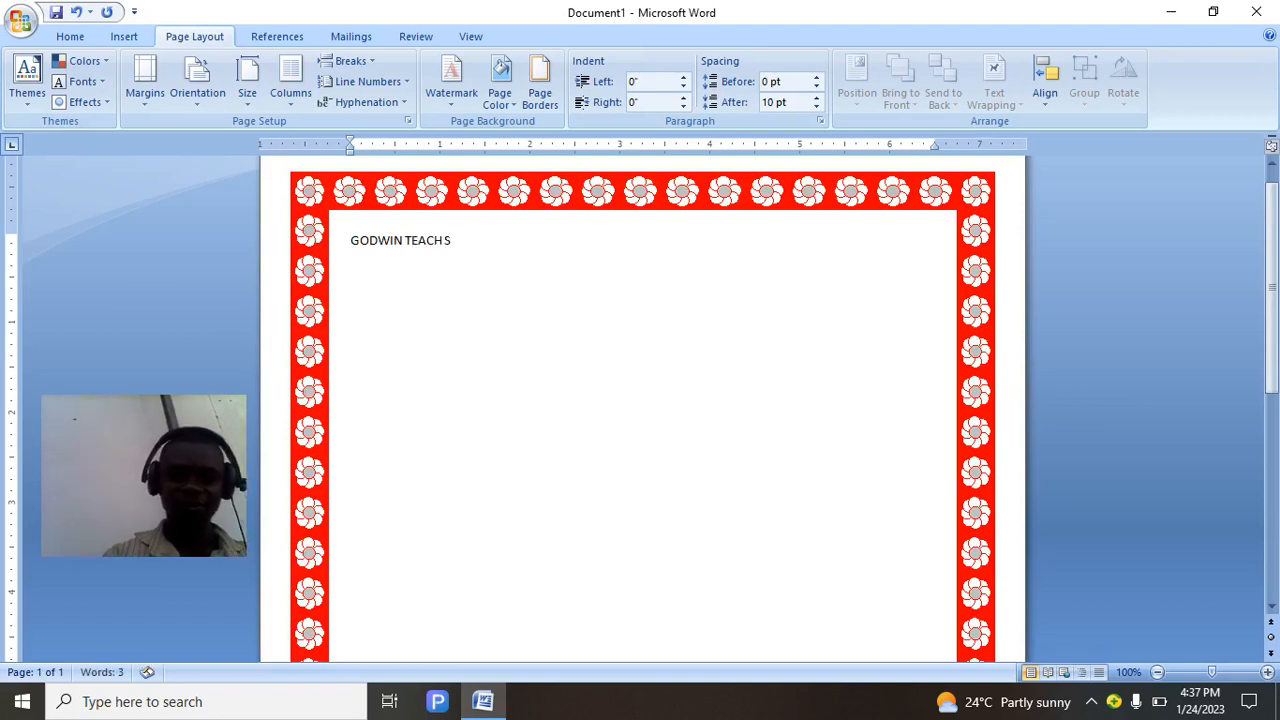
type("CHOOL")
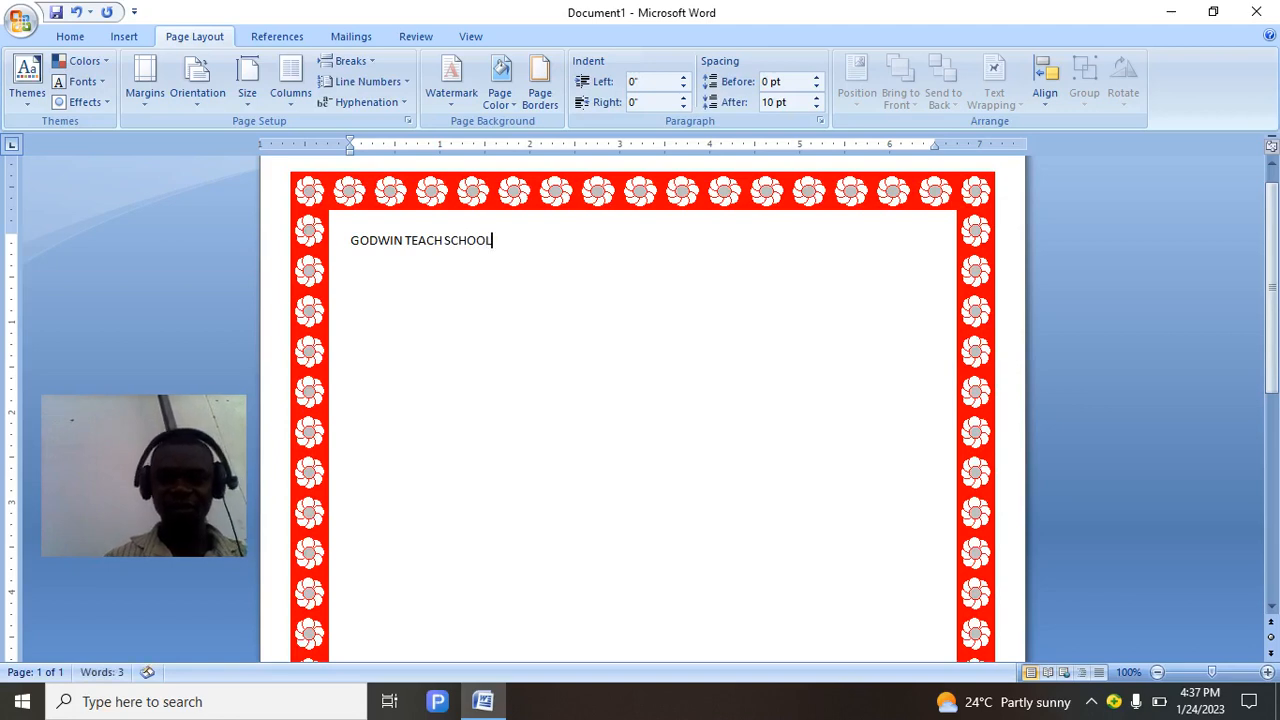
Pad the heading with spaces to shift it toward the centre, then start a new line.
left_click(444, 240)
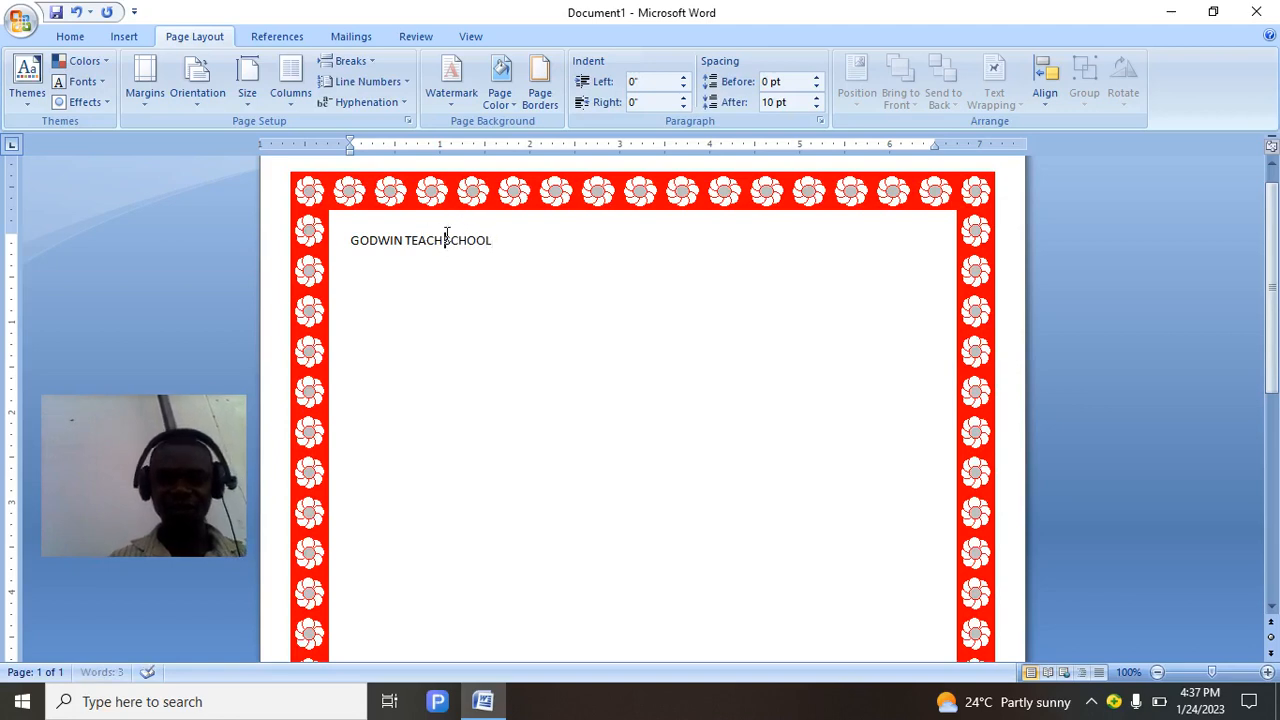
left_click(344, 241)
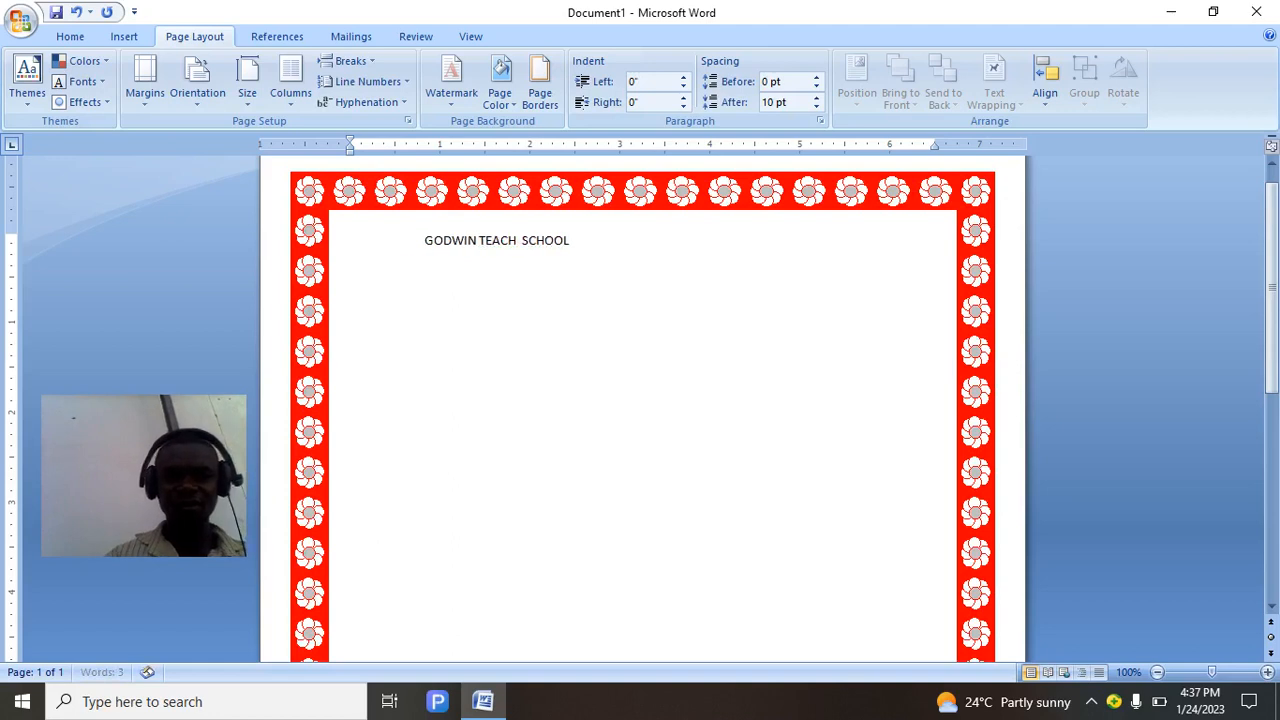
left_click(694, 241)
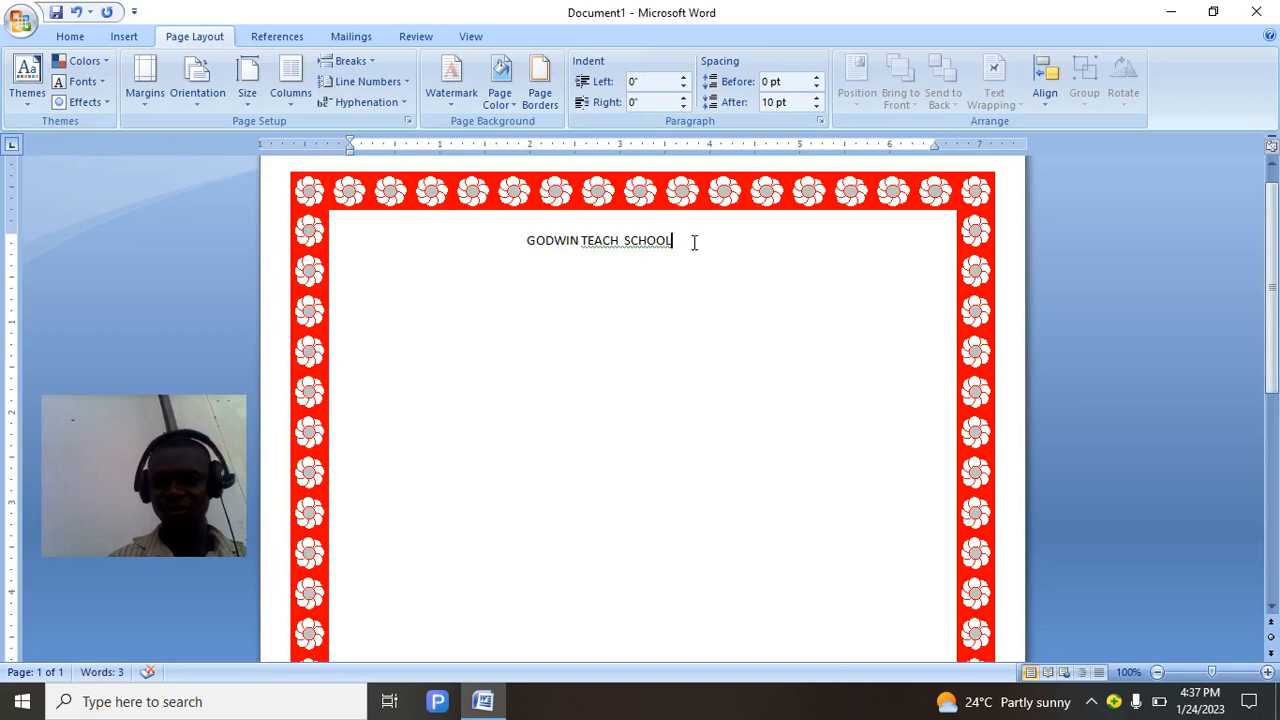
left_click(620, 241)
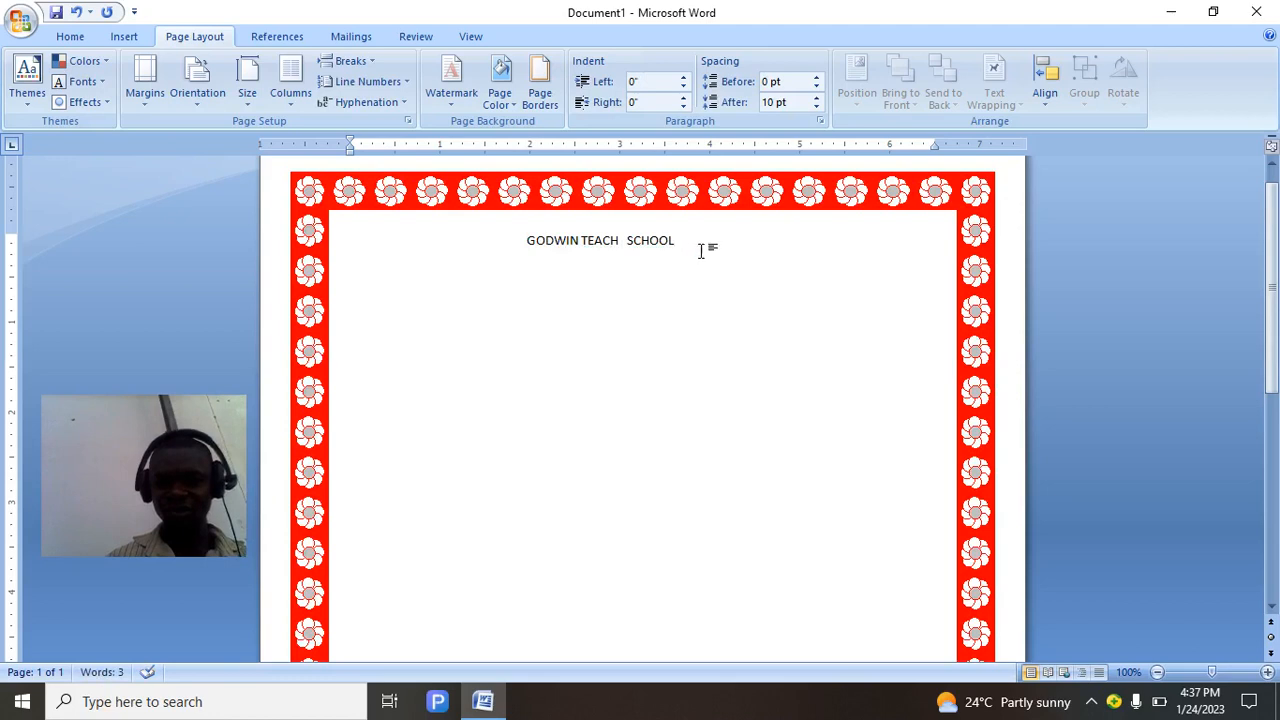
key("Return")
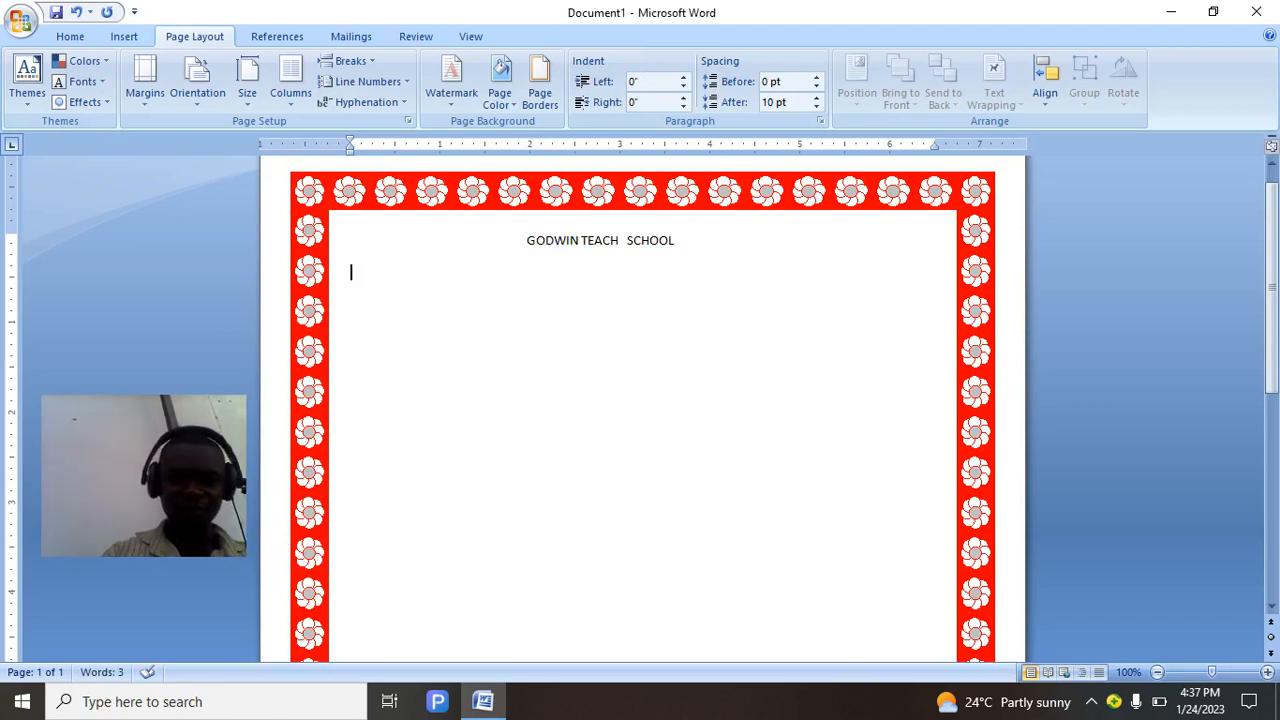
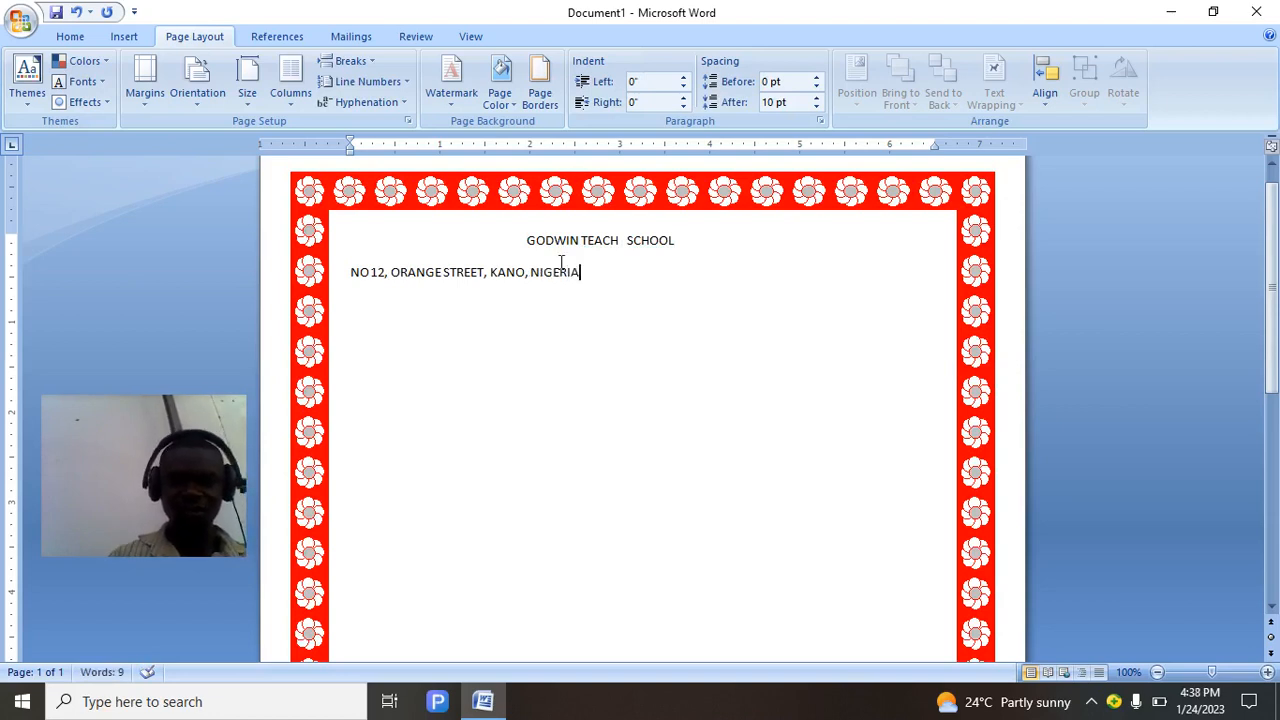
Type the school's street address under the heading and position both lines for centring.
left_click(343, 278)
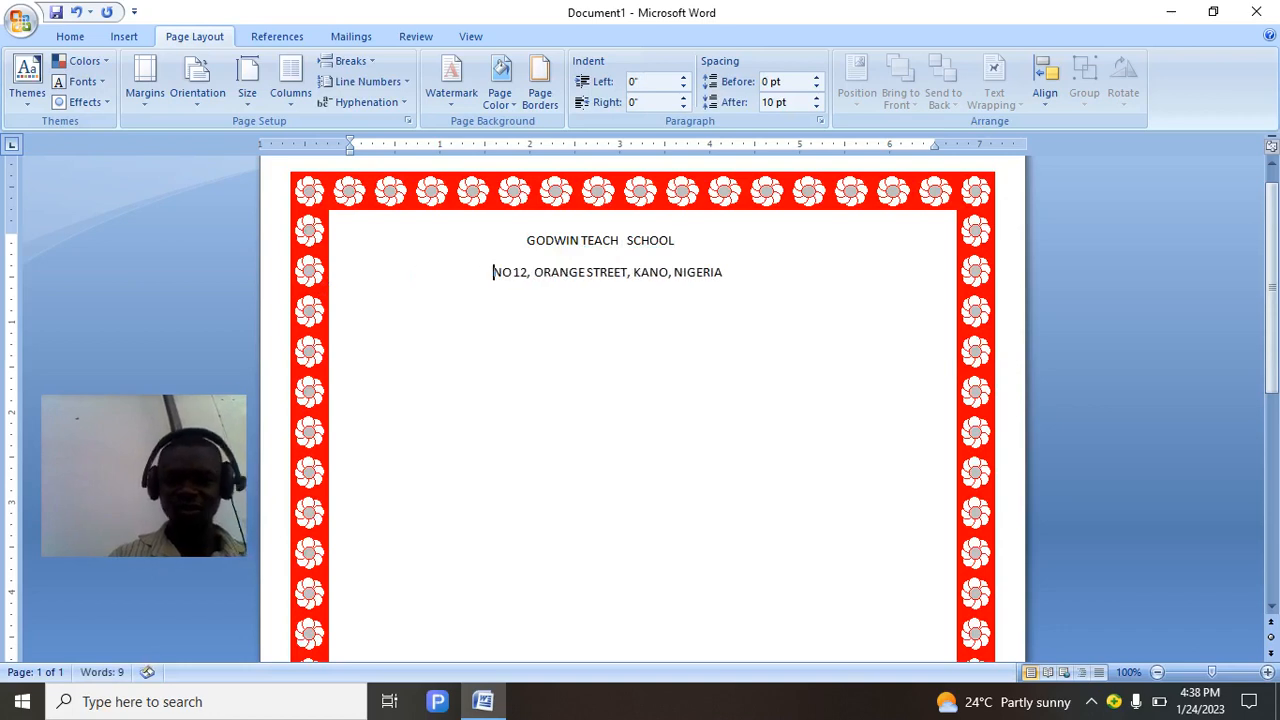
left_click(519, 240)
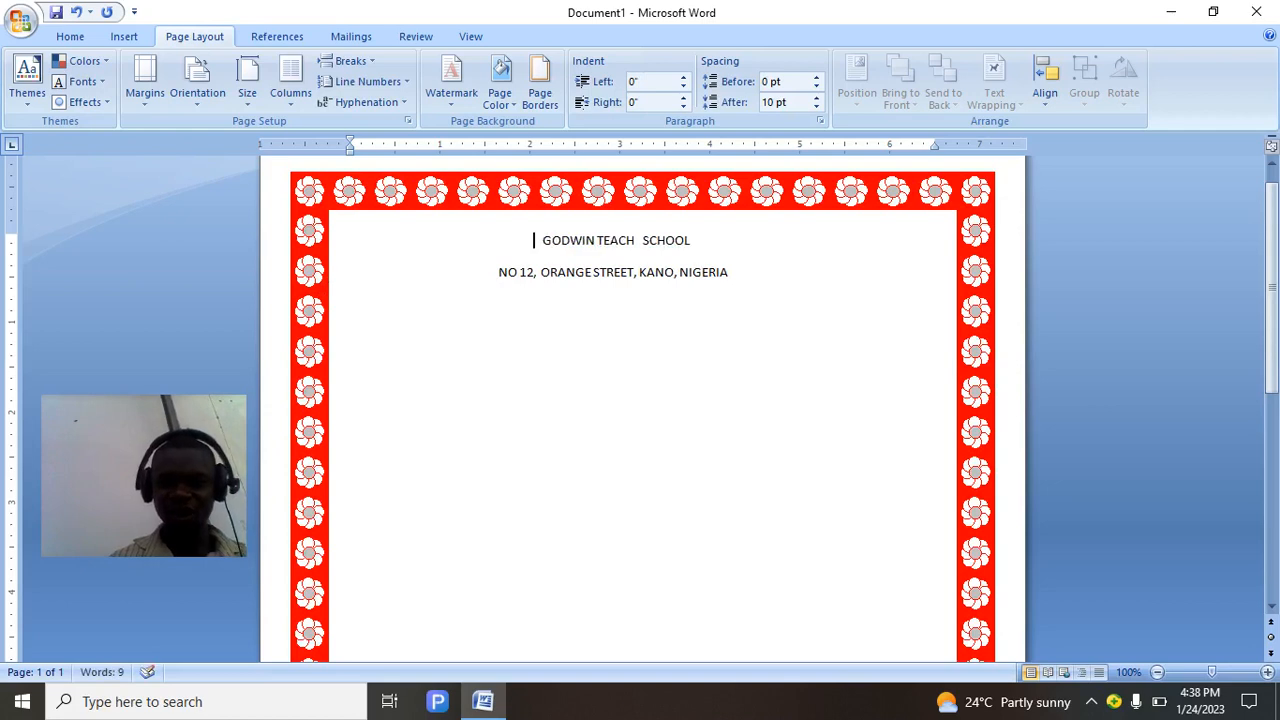
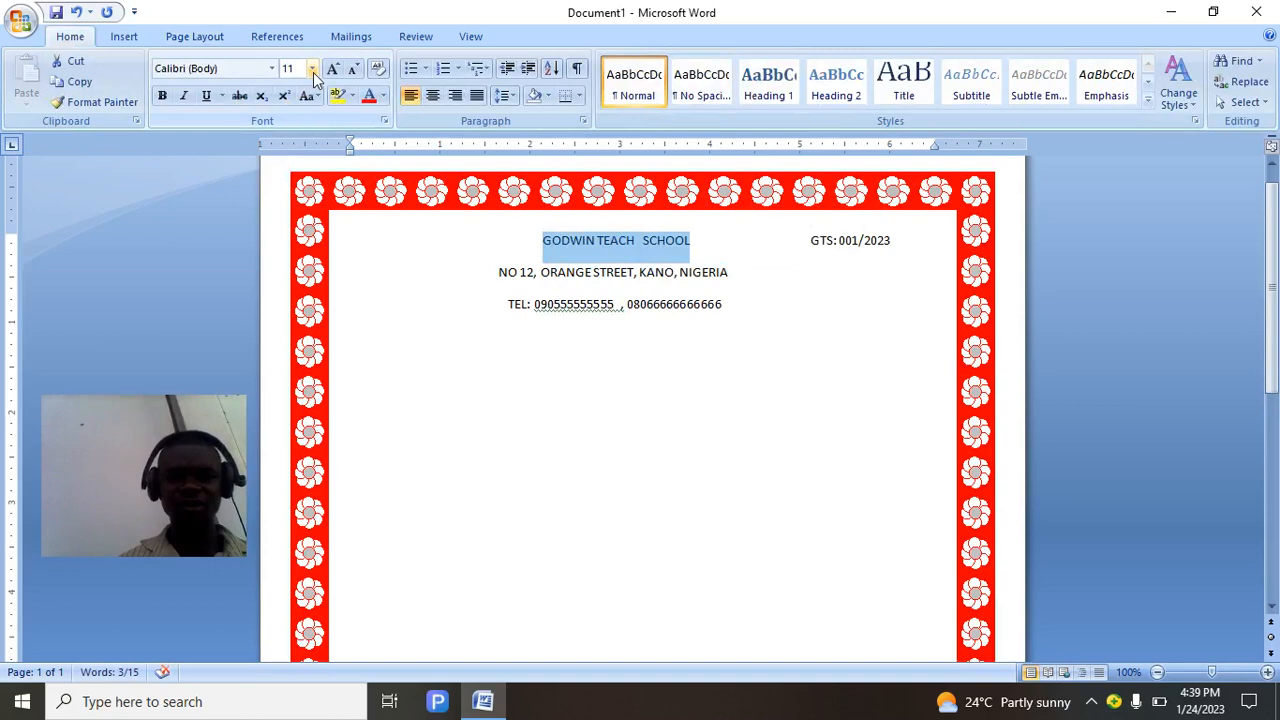
Set the school name heading to 28 pt and delete the leading spaces before it.
left_click(313, 68)
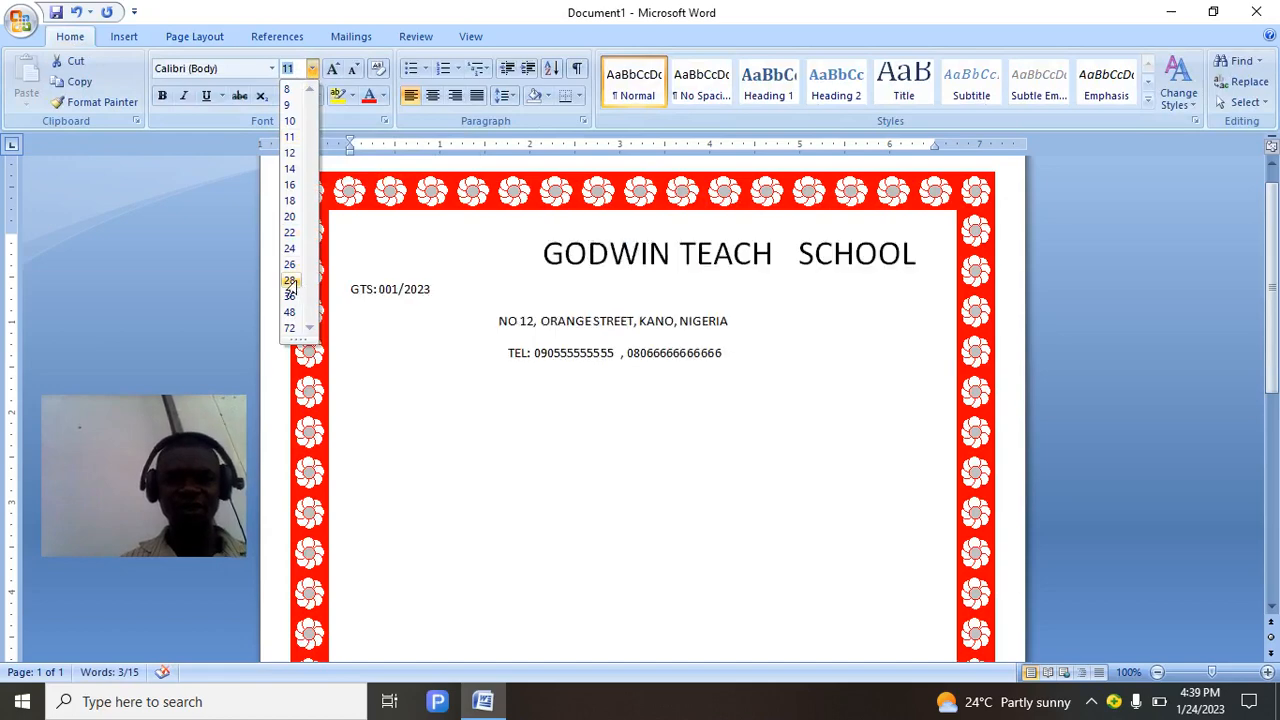
left_click(290, 281)
left_click(537, 248)
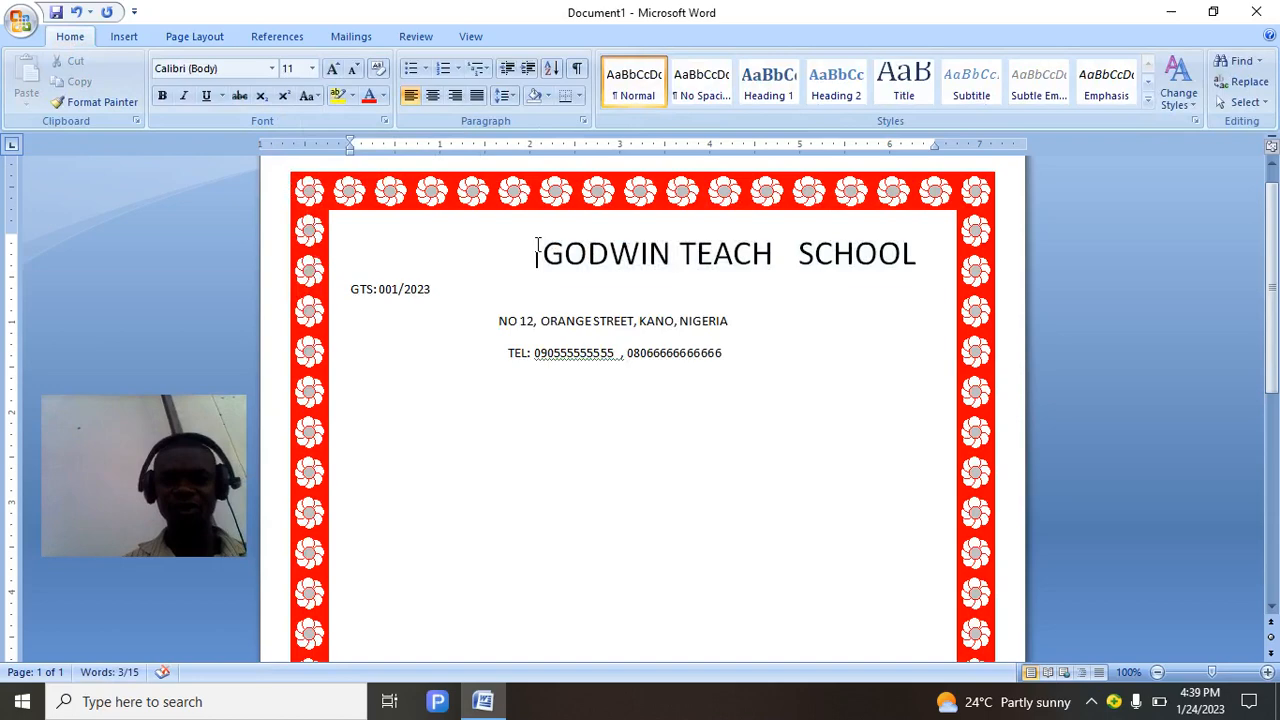
key("BackSpace")
key("BackSpace")
key("BackSpace")
key("BackSpace")
key("BackSpace")
key("BackSpace")
key("BackSpace")
key("BackSpace")
key("BackSpace")
key("BackSpace")
key("BackSpace")
key("BackSpace")
key("BackSpace")
key("BackSpace")
key("BackSpace")
key("BackSpace")
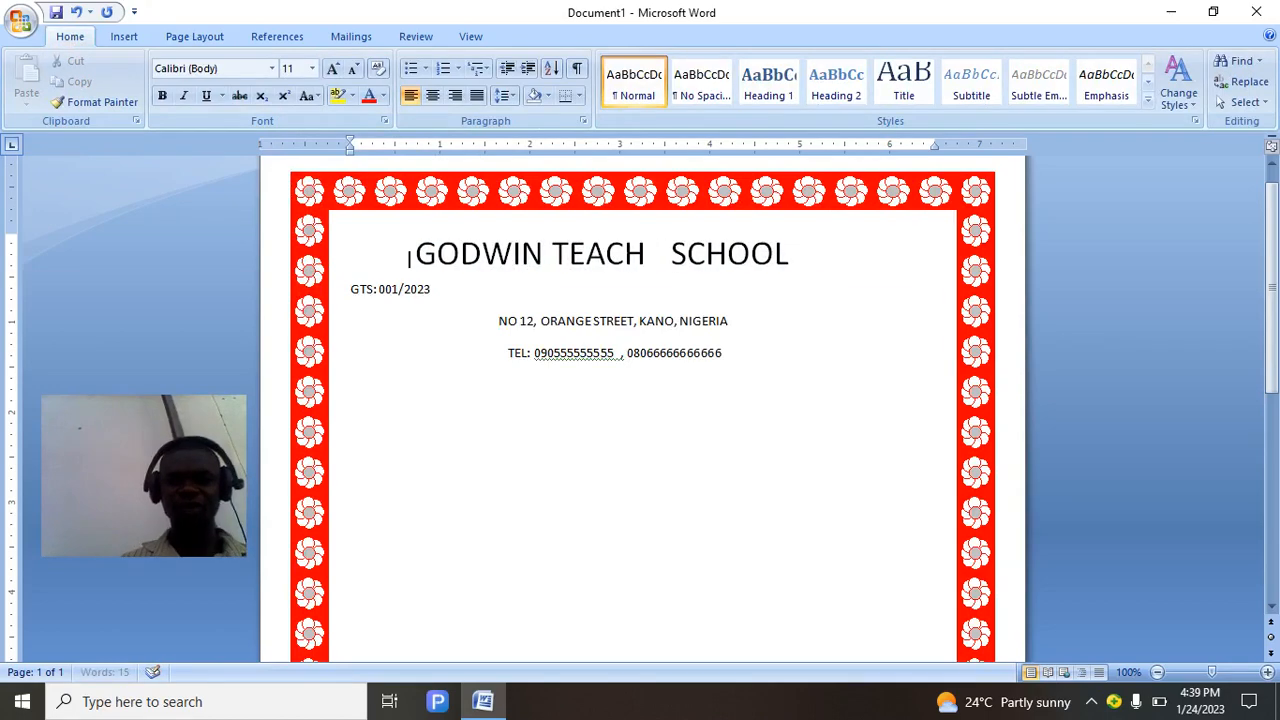
key("BackSpace")
key("BackSpace")
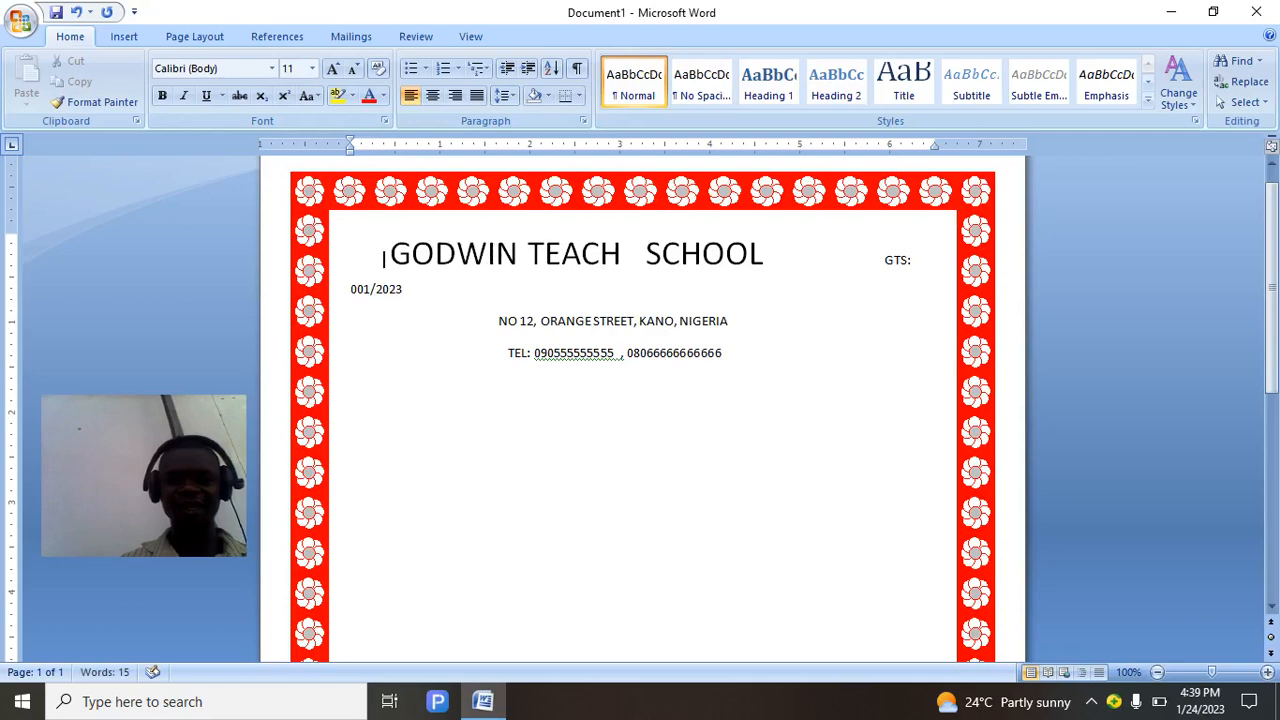
Pull the GTS reference onto the heading line and shift the address line left.
left_click(882, 259)
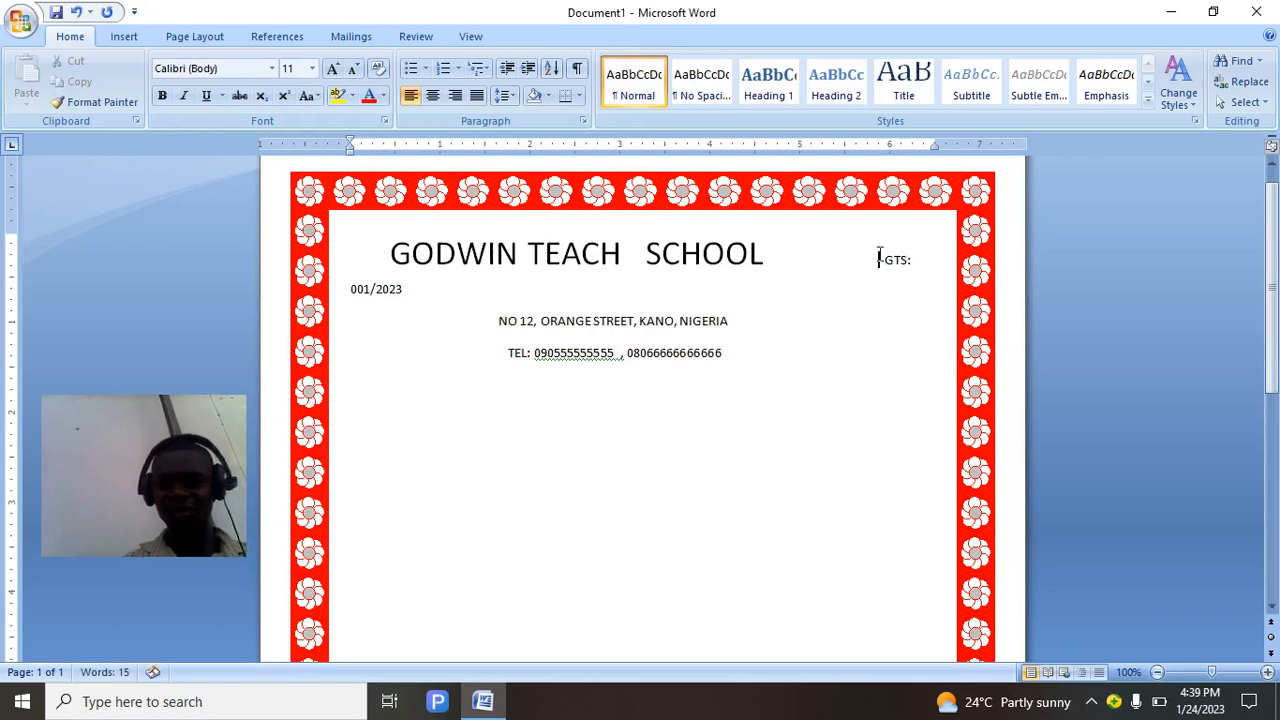
key("BackSpace")
key("BackSpace")
key("BackSpace")
key("BackSpace")
key("BackSpace")
key("BackSpace")
key("BackSpace")
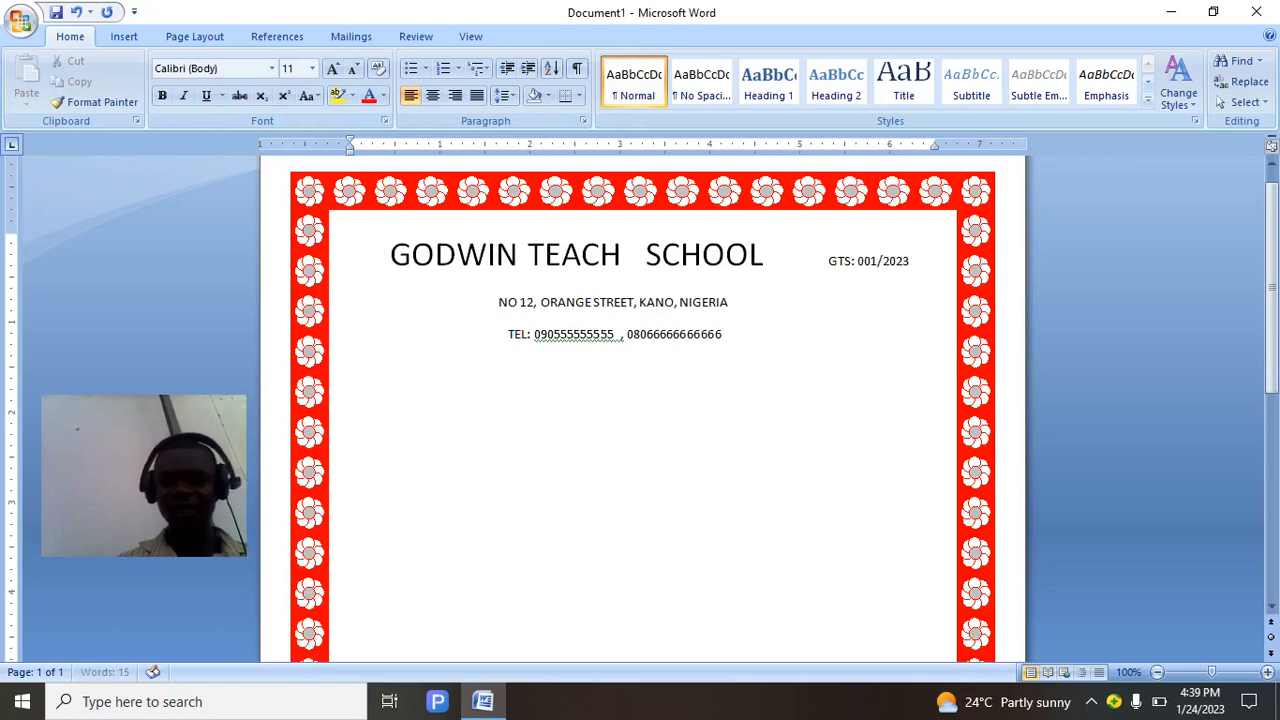
key("BackSpace")
key("BackSpace")
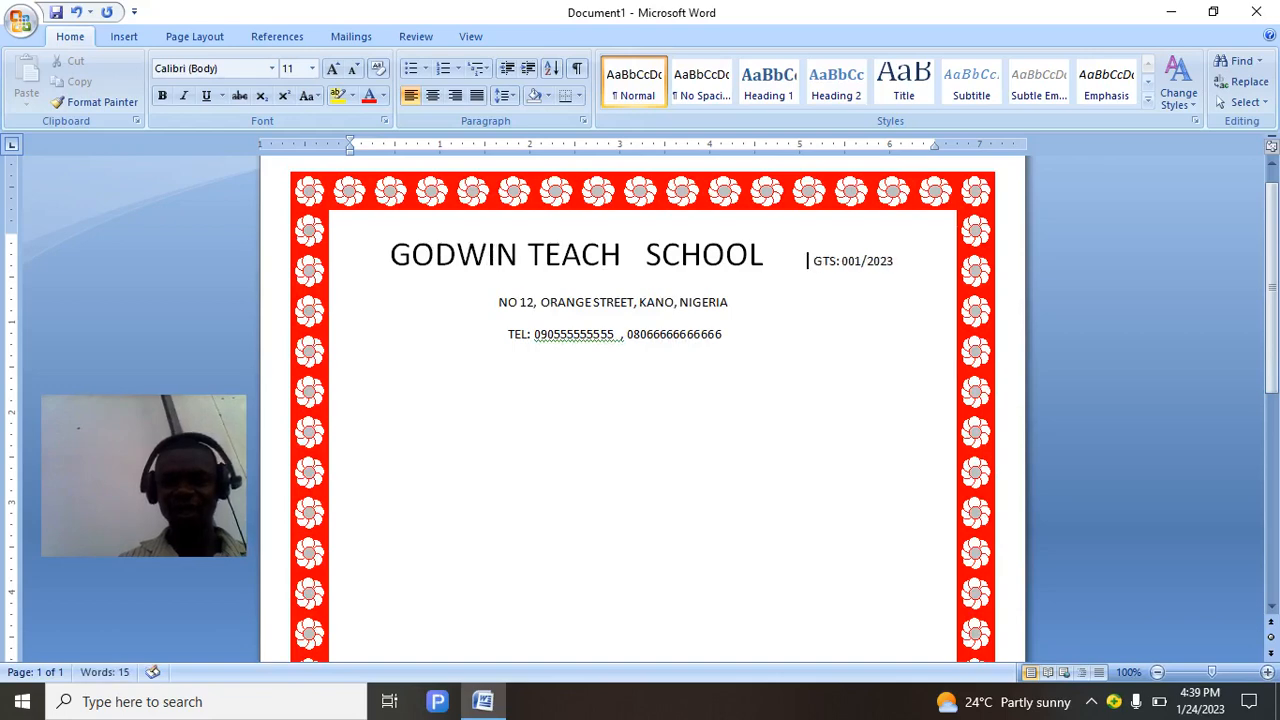
key("BackSpace")
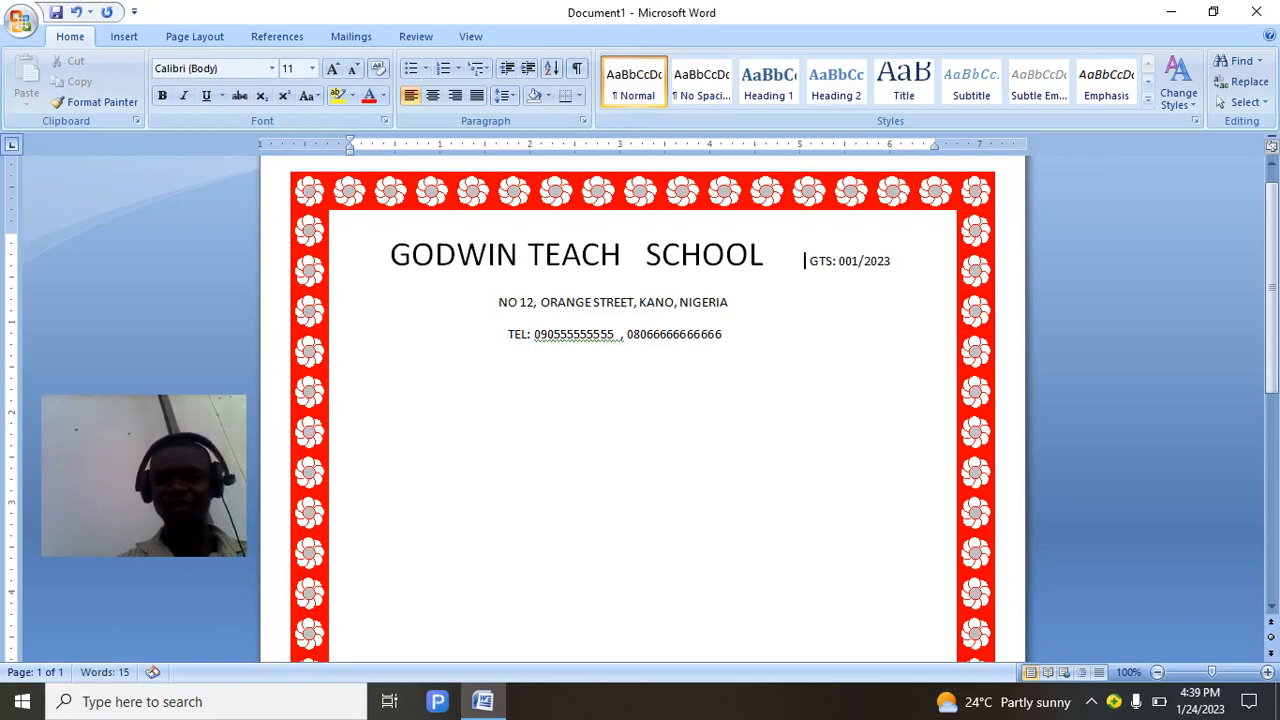
left_click(490, 301)
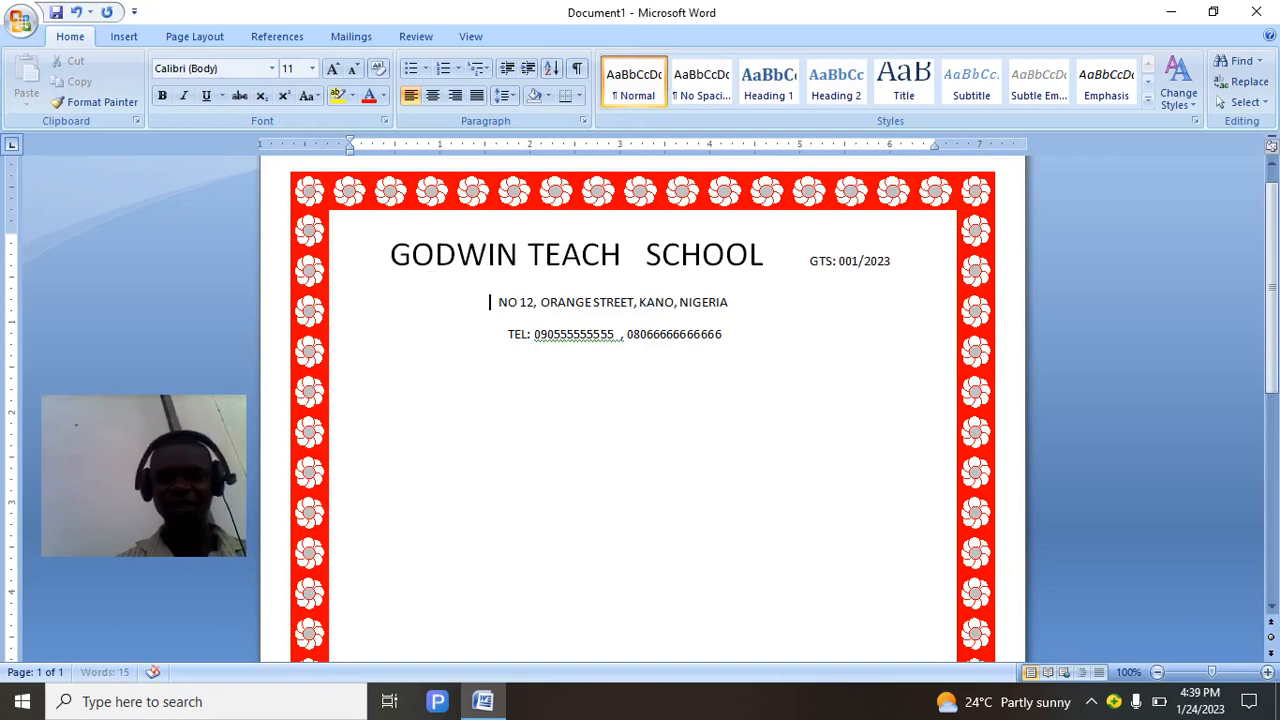
key("BackSpace")
key("BackSpace")
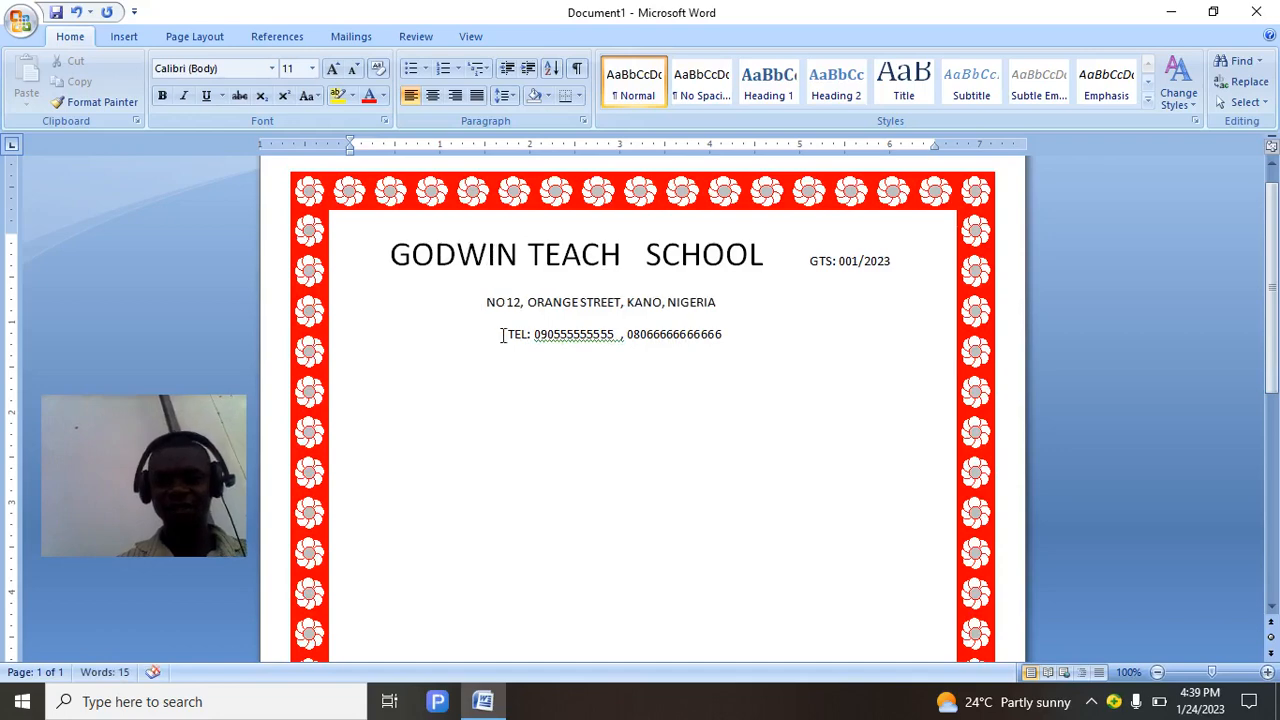
Select the GTS reference number text.
left_click(390, 252)
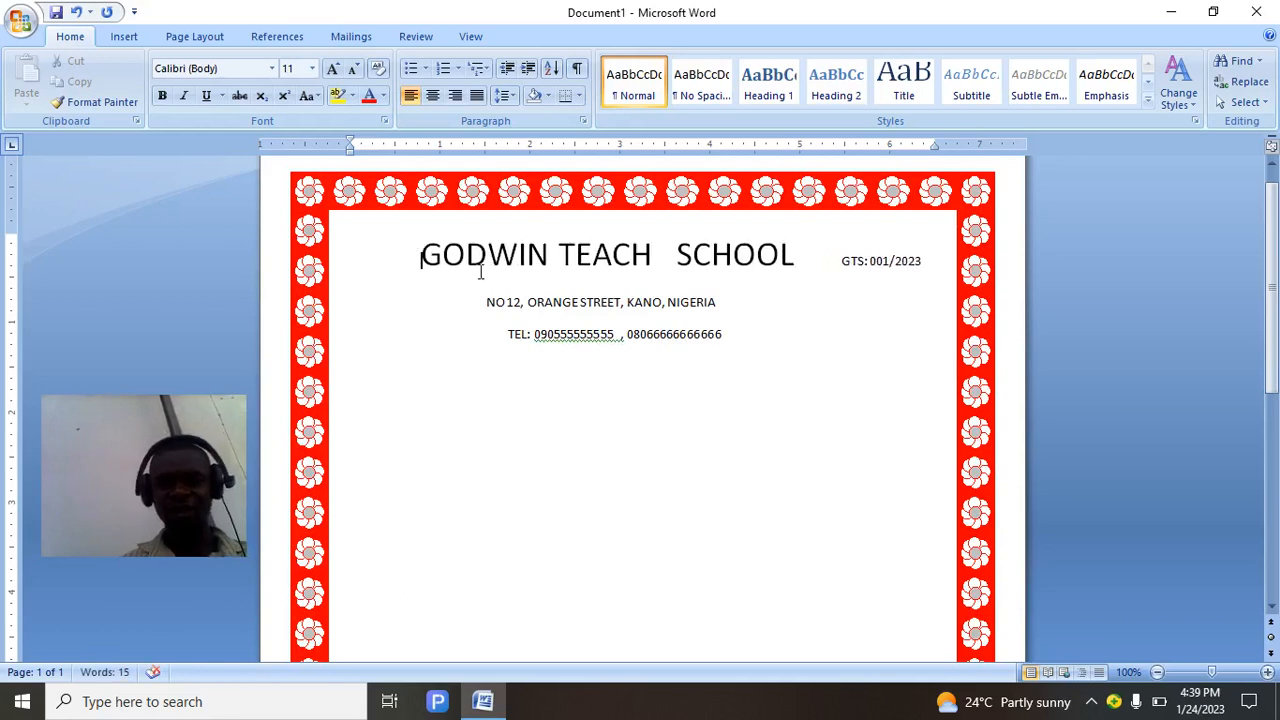
left_click(843, 261)
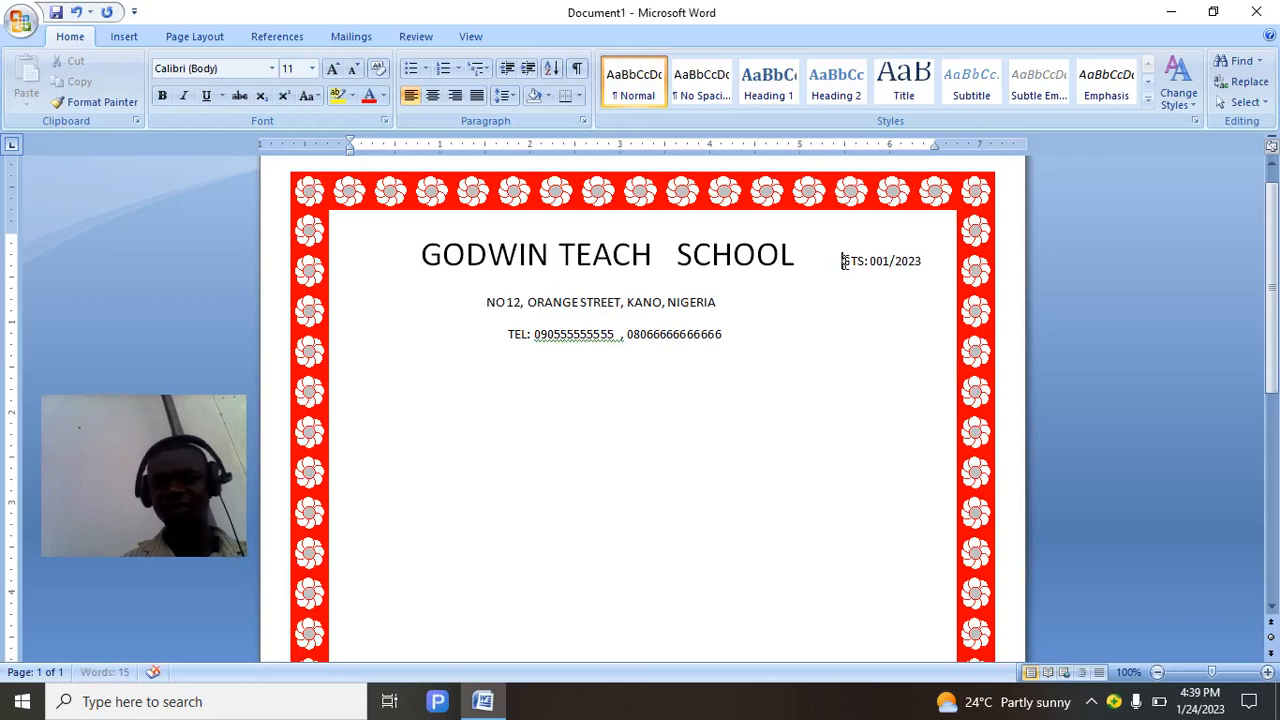
left_click_drag(843, 261, 923, 274)
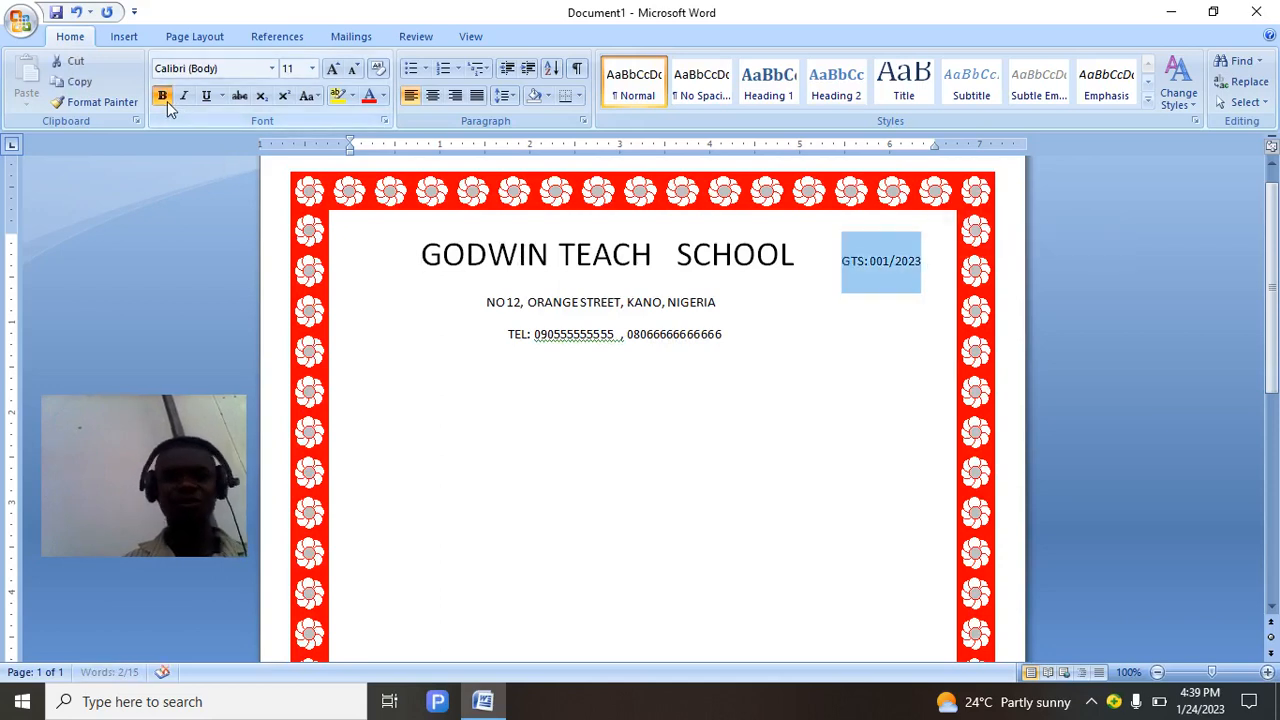
Colour the GTS reference red and the school name heading light blue.
left_click(369, 97)
left_click(709, 368)
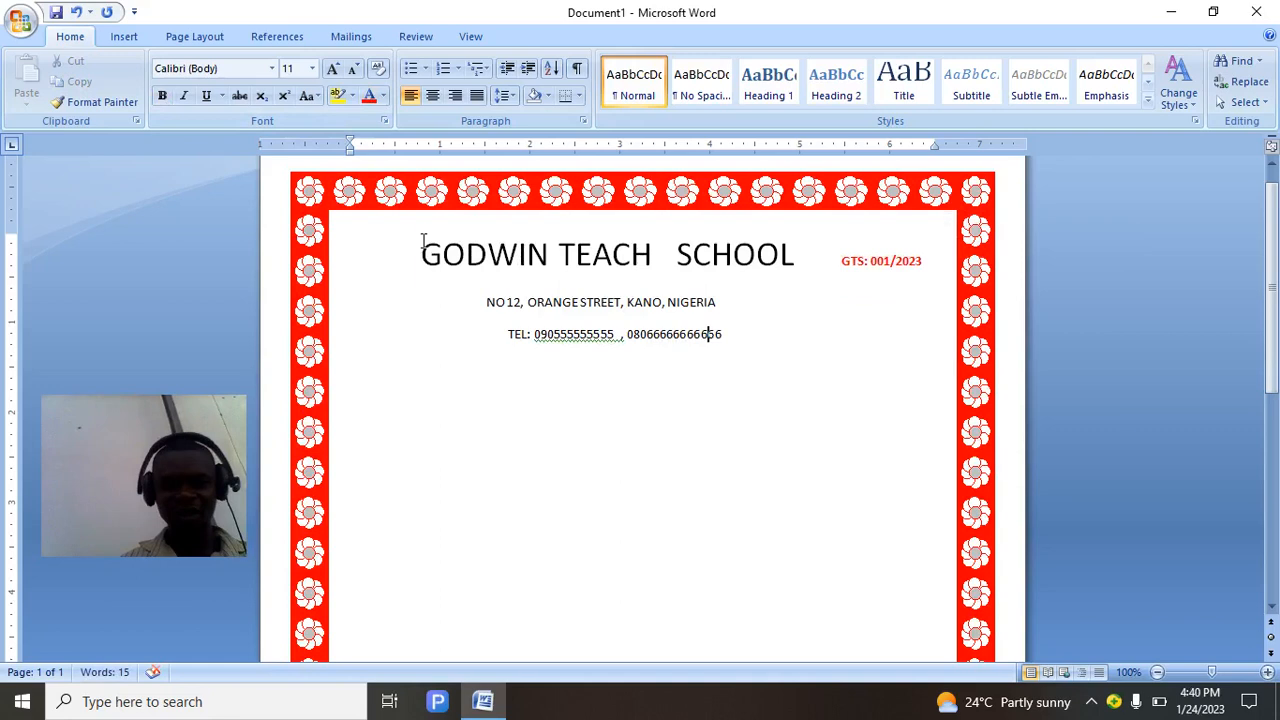
left_click_drag(423, 242, 717, 289)
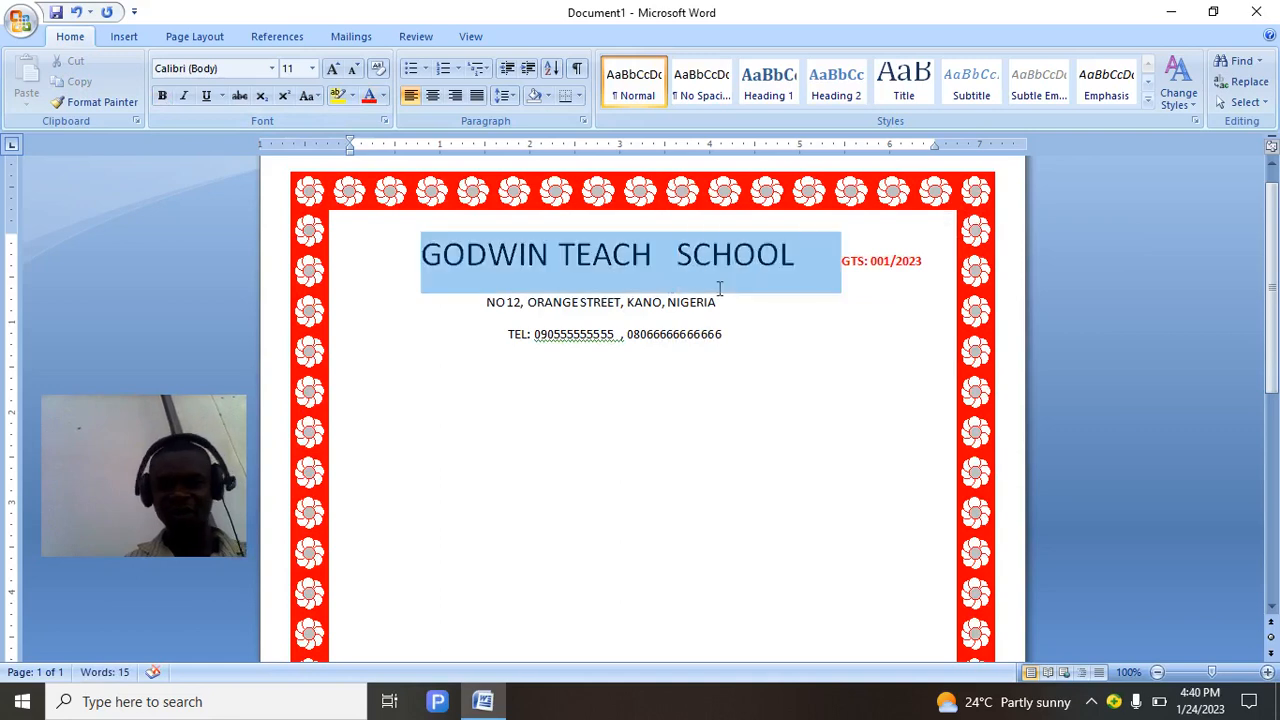
left_click(383, 97)
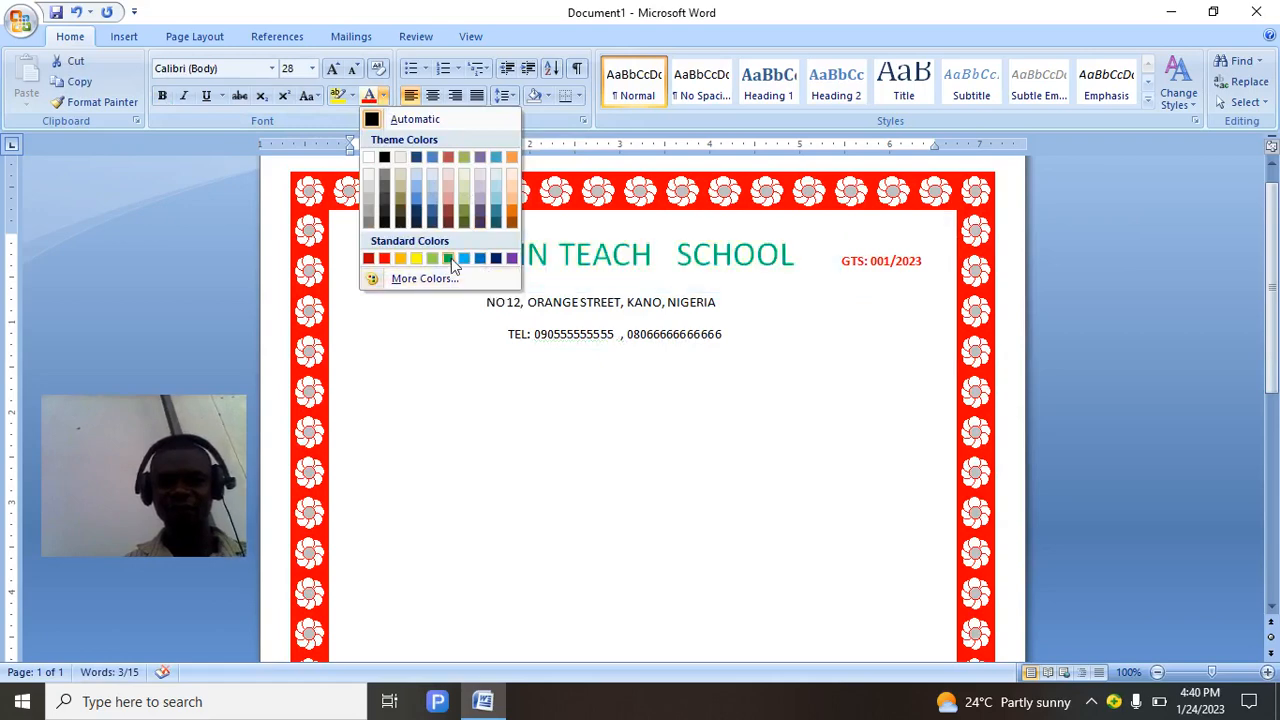
scroll(463, 263, "down", 1)
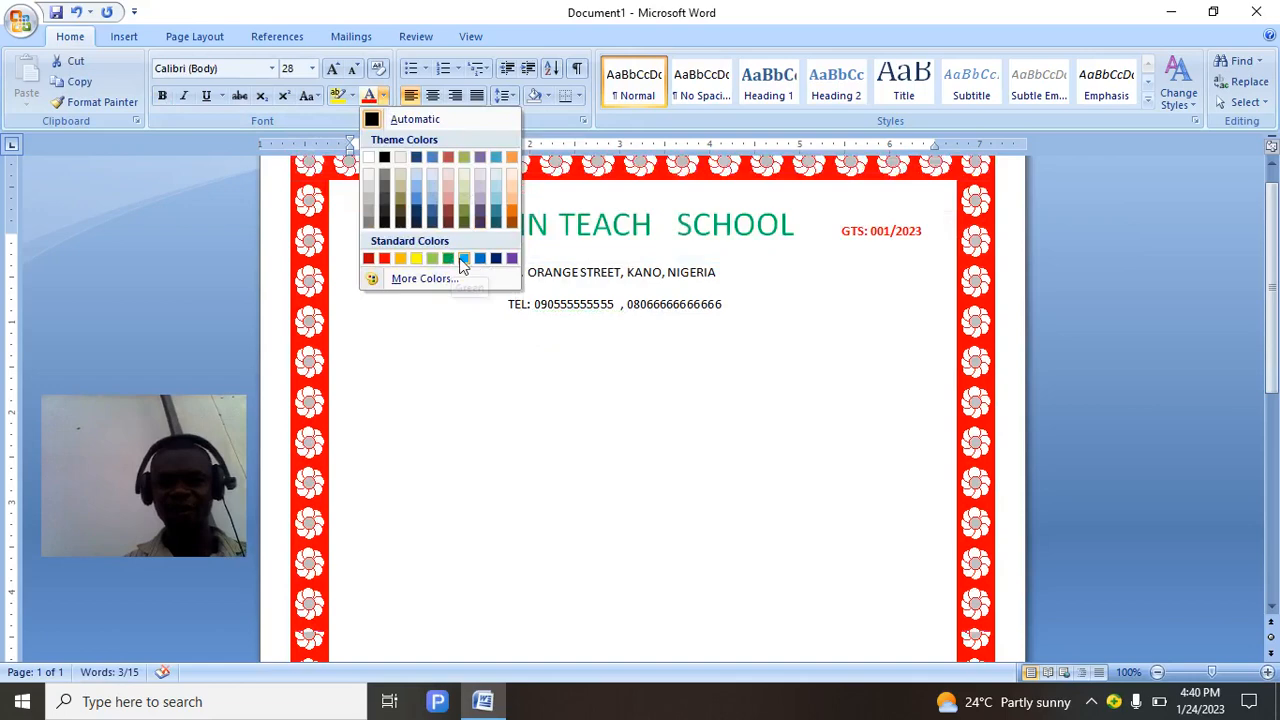
left_click(463, 258)
left_click(540, 340)
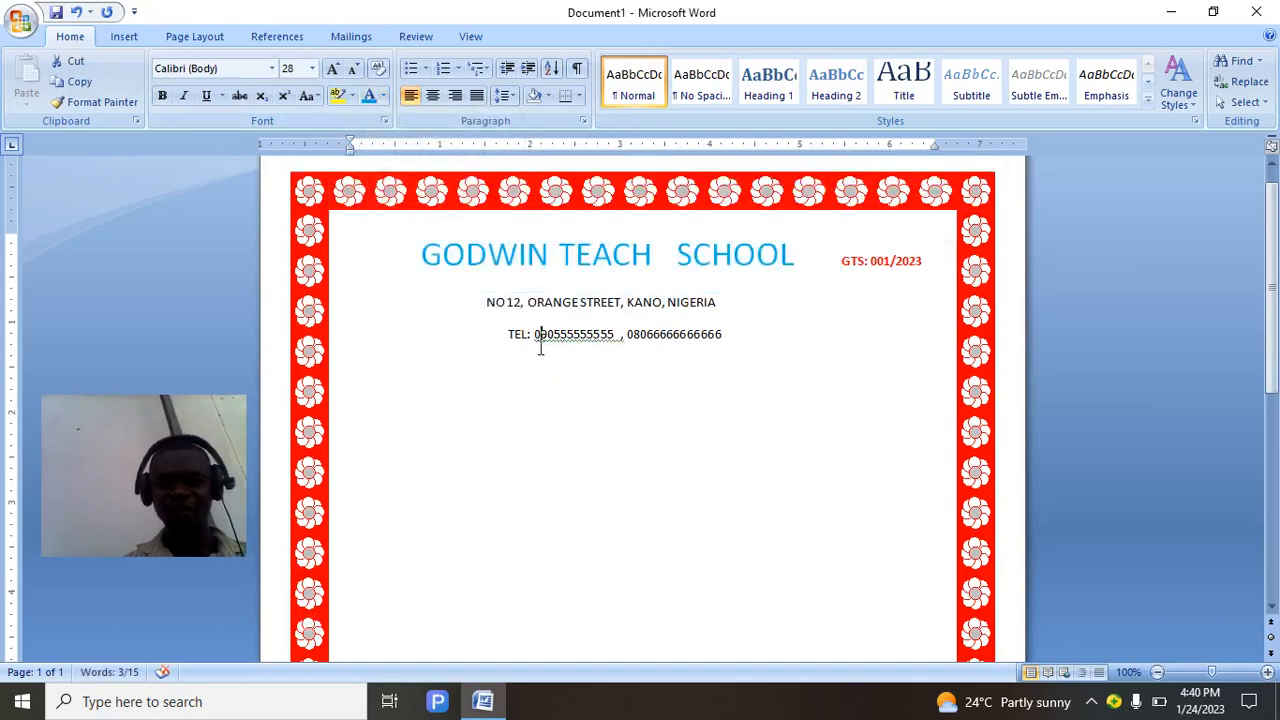
Apply the Algerian font to the heading and trim spaces to keep the reference beside it.
left_click(424, 257)
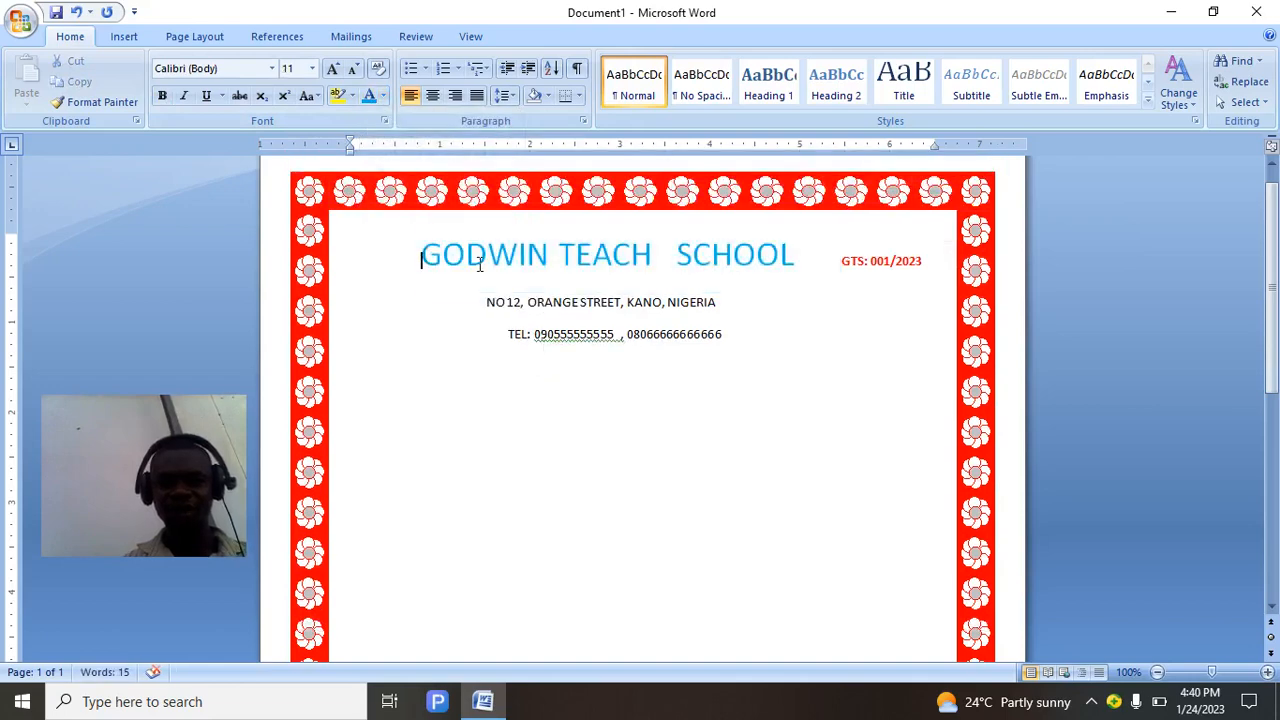
triple_click(480, 263)
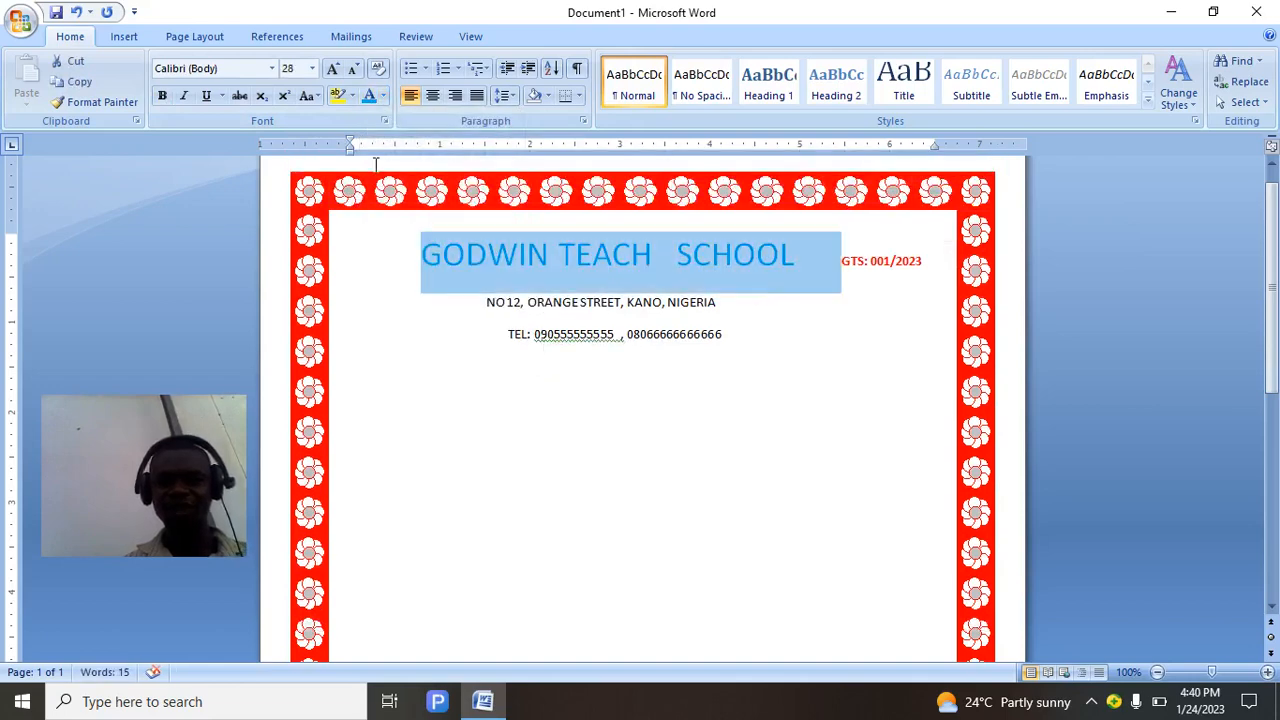
left_click(271, 68)
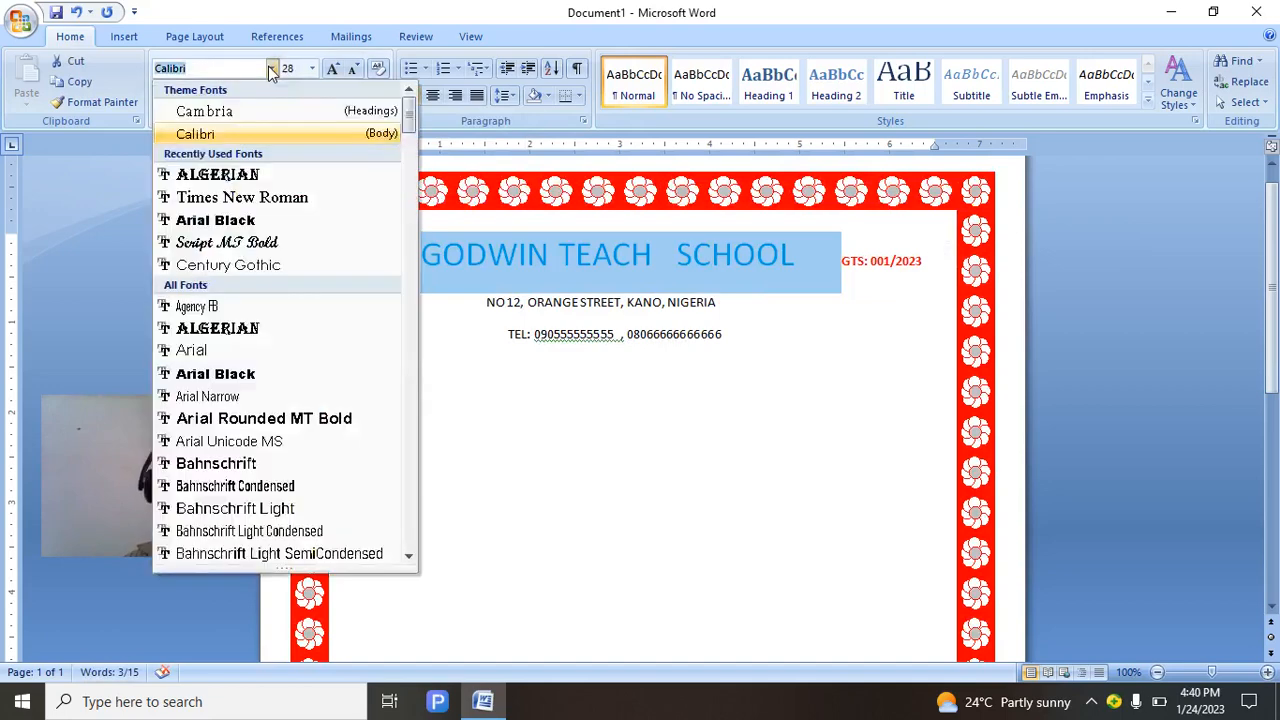
left_click(252, 175)
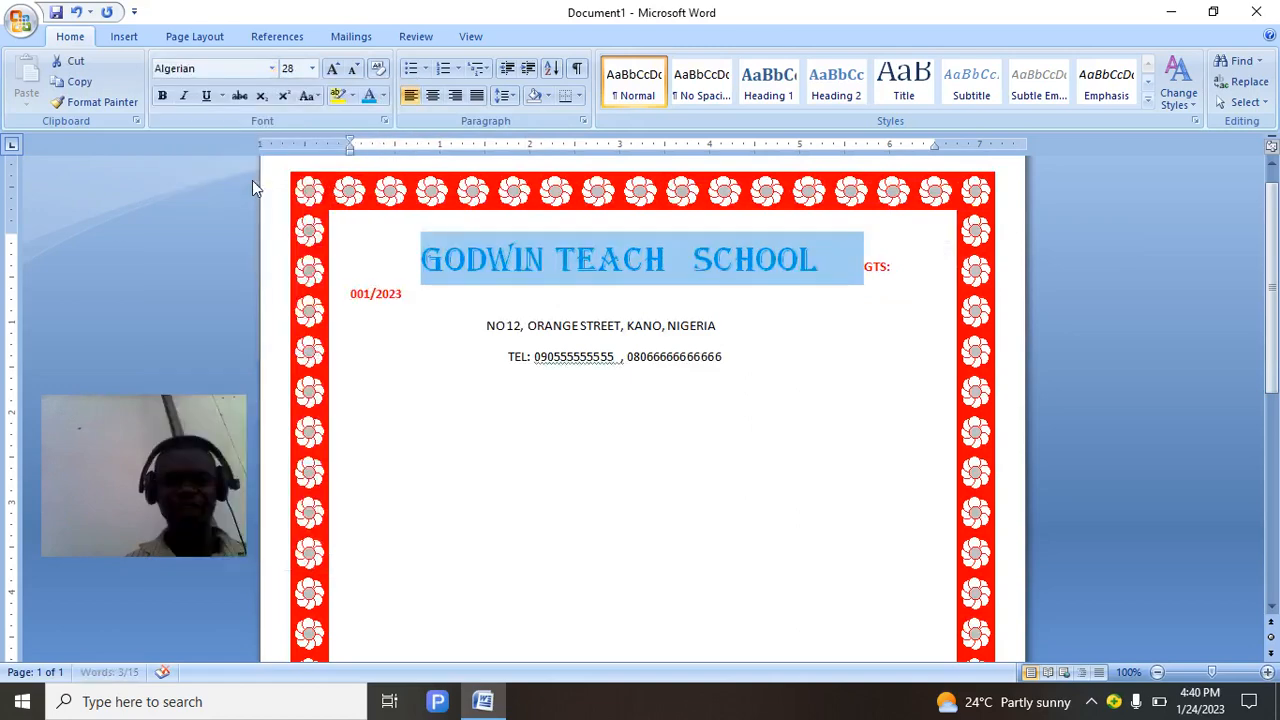
left_click(522, 356)
left_click(415, 259)
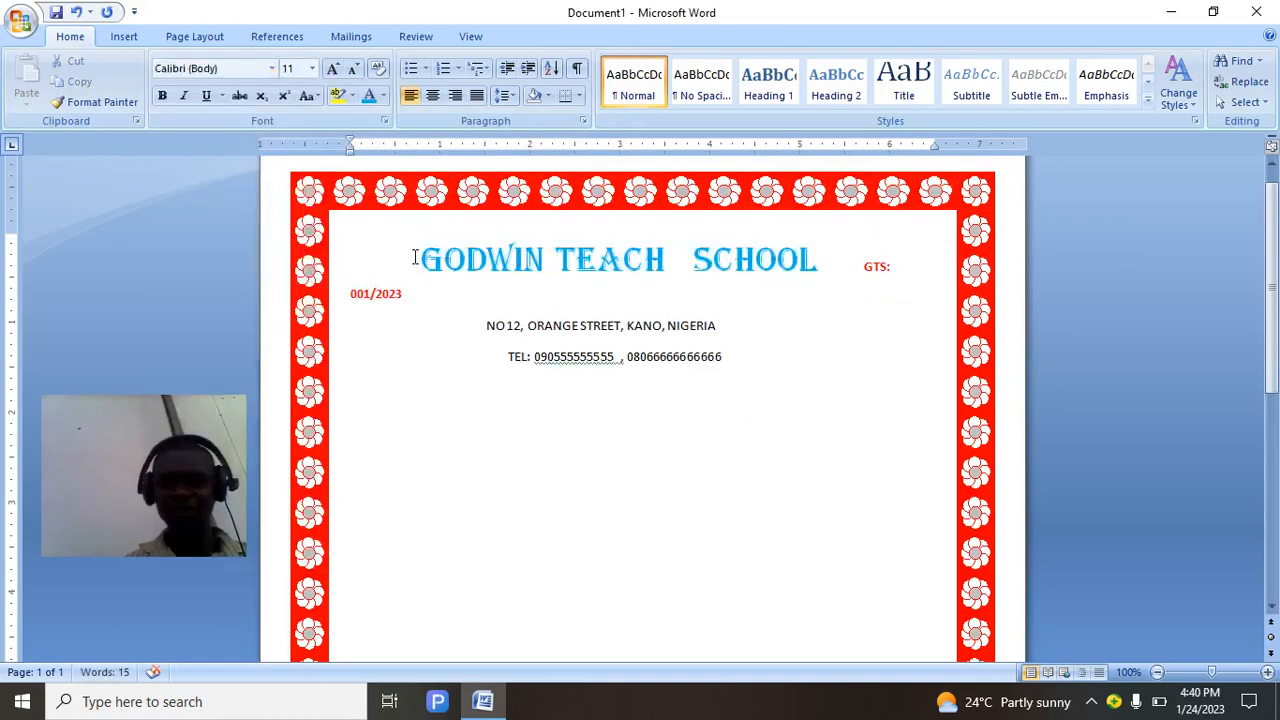
key("BackSpace")
key("BackSpace")
key("BackSpace")
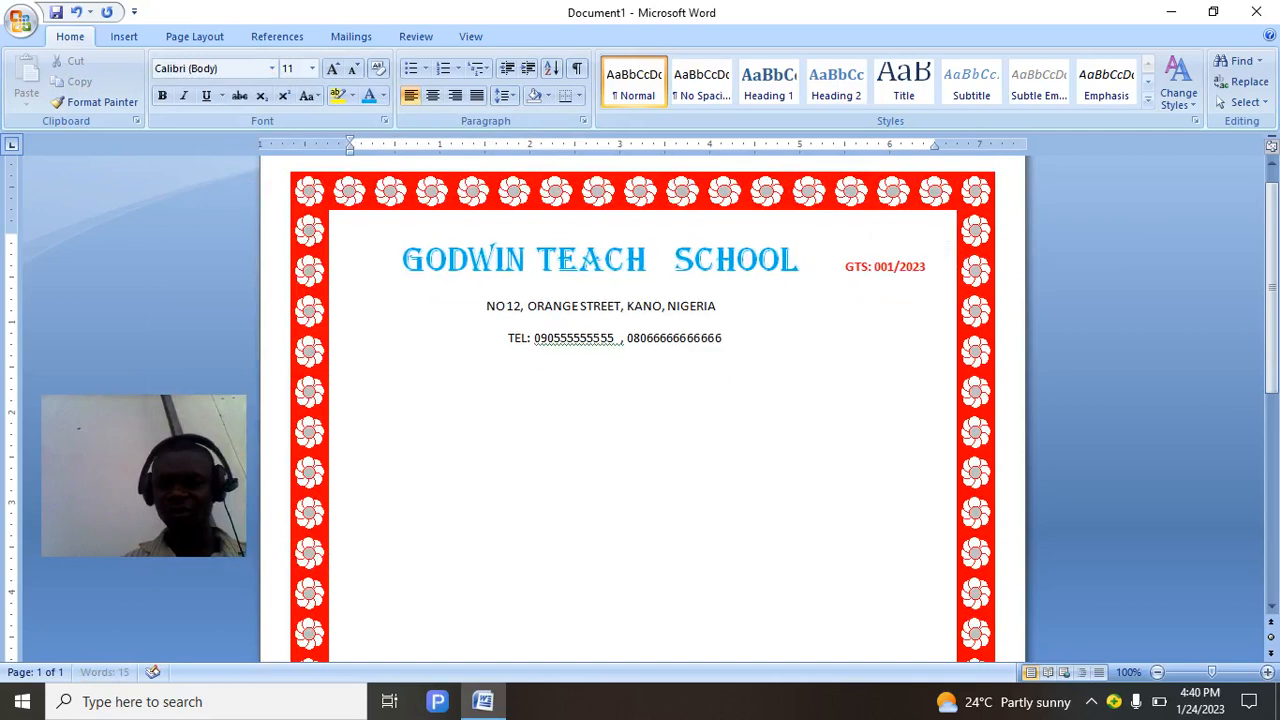
Trim a space before the heading and set the address and TEL lines to 18 pt.
key("BackSpace")
key("BackSpace")
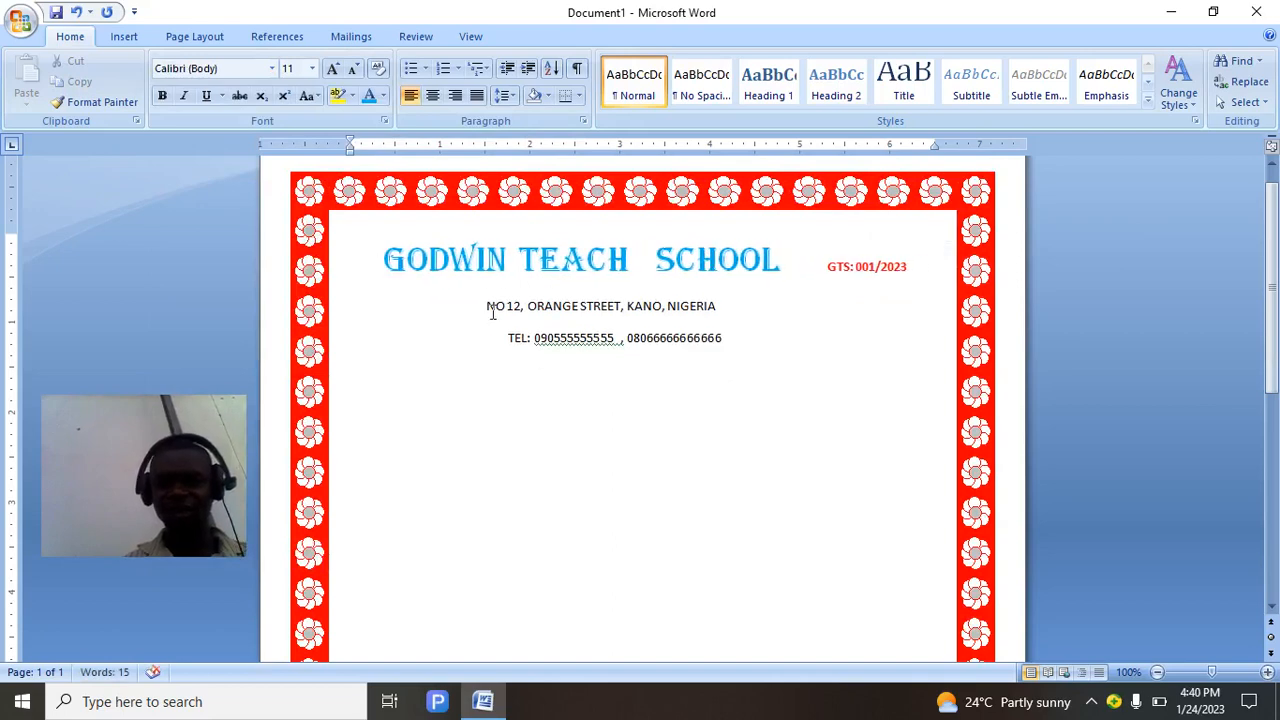
left_click_drag(485, 306, 697, 383)
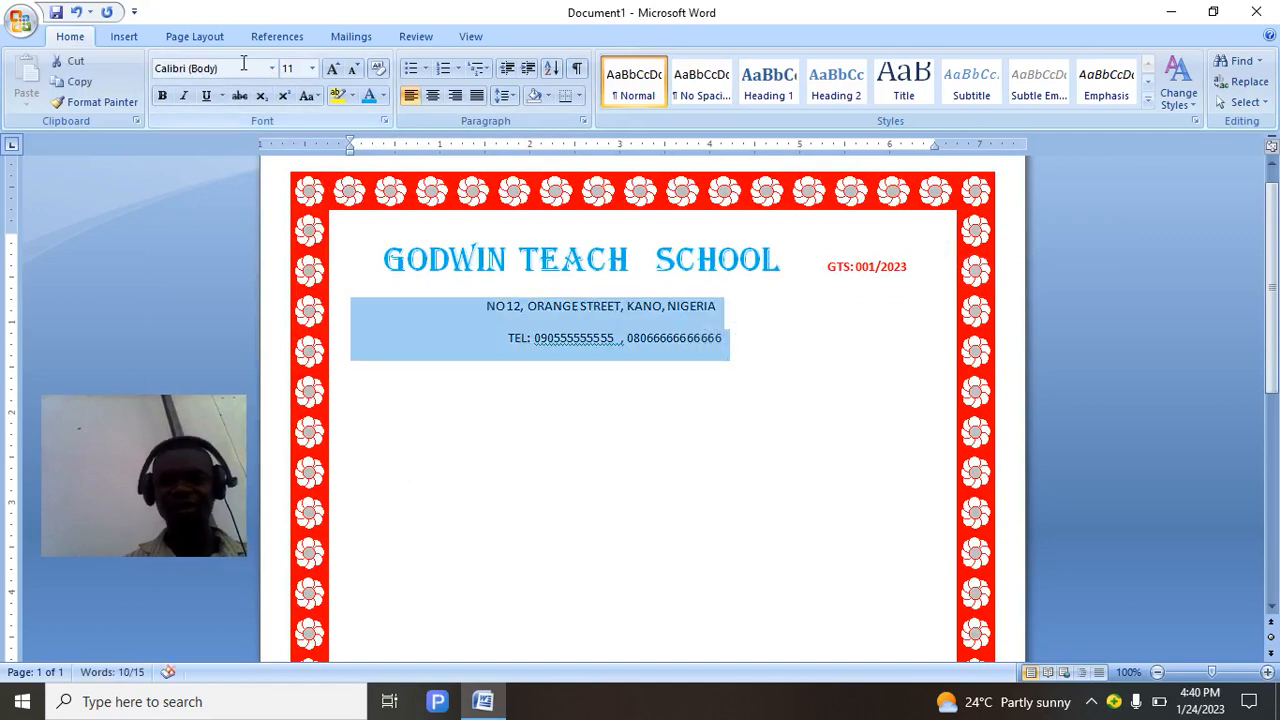
left_click(311, 68)
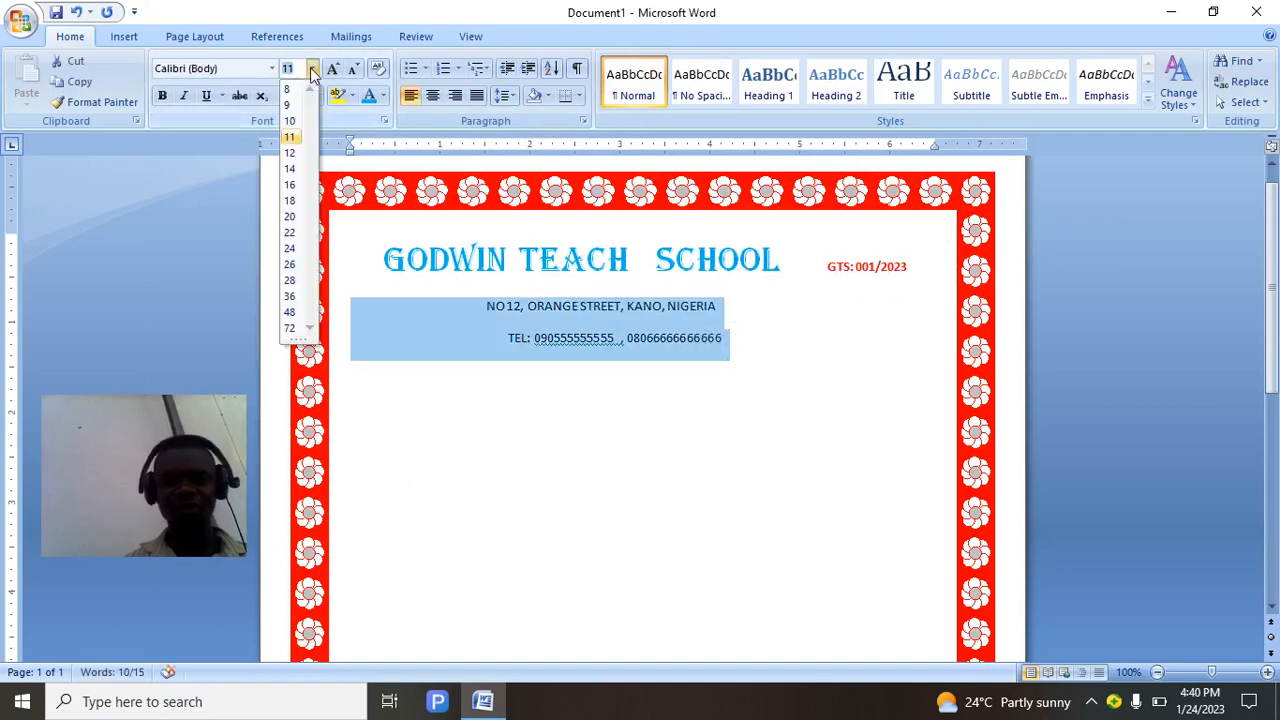
left_click(293, 203)
Remove leading spaces so the address and the TEL line each fit on one line.
left_click(568, 313)
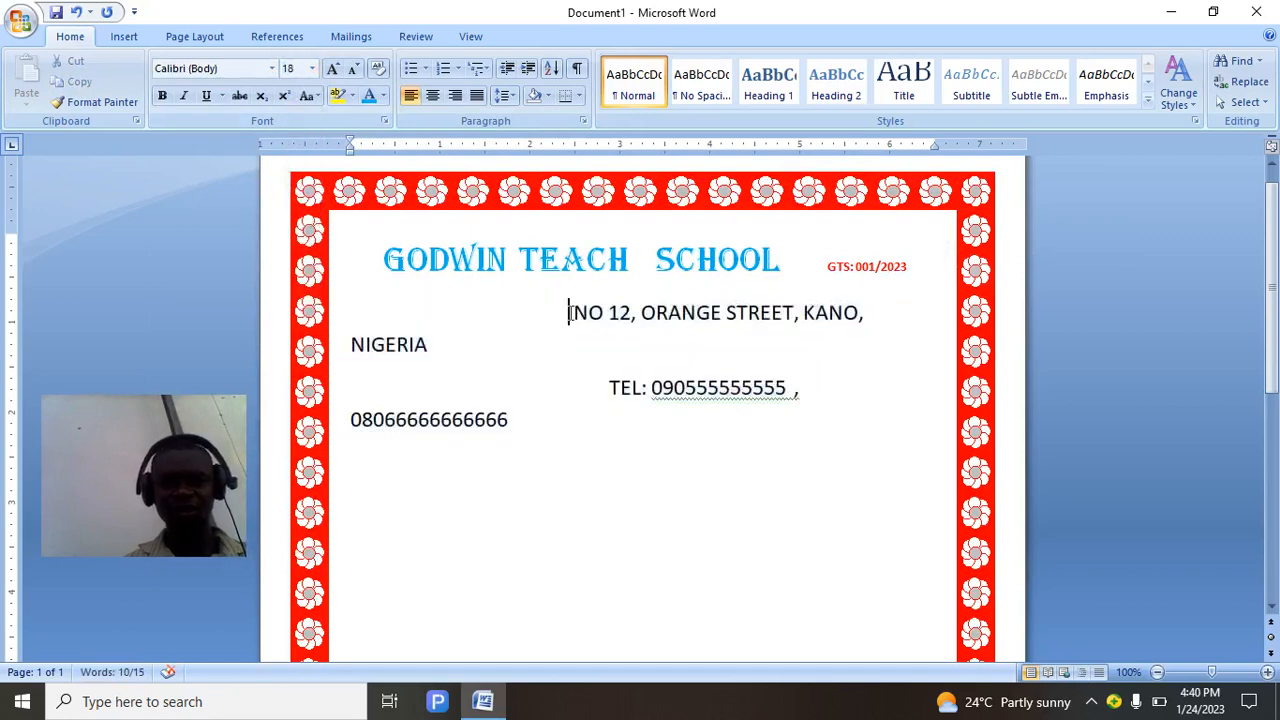
key("BackSpace")
key("BackSpace")
key("BackSpace")
key("BackSpace")
key("BackSpace")
key("BackSpace")
key("BackSpace")
key("BackSpace")
key("BackSpace")
key("BackSpace")
key("BackSpace")
key("BackSpace")
key("BackSpace")
key("BackSpace")
key("BackSpace")
key("BackSpace")
key("BackSpace")
key("BackSpace")
key("BackSpace")
key("BackSpace")
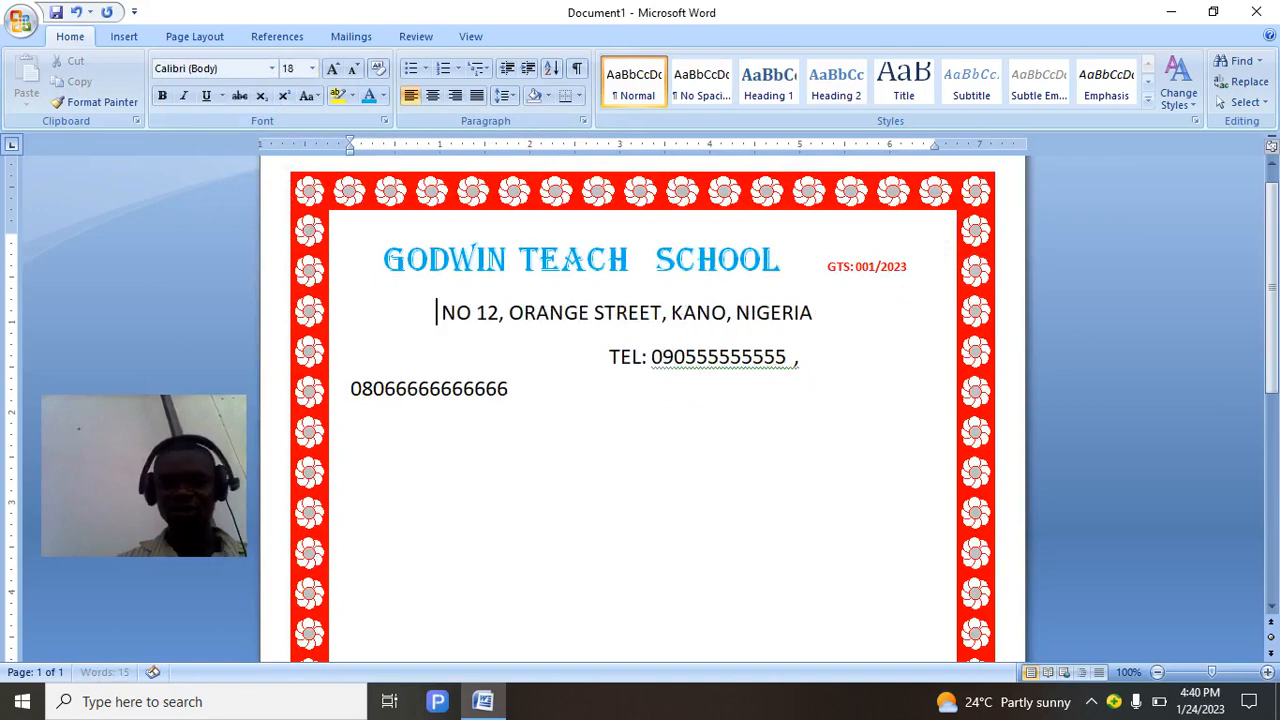
left_click(607, 357)
key("BackSpace")
key("BackSpace")
key("BackSpace")
key("BackSpace")
key("BackSpace")
key("BackSpace")
key("BackSpace")
key("BackSpace")
key("BackSpace")
key("BackSpace")
key("BackSpace")
key("BackSpace")
key("BackSpace")
key("BackSpace")
key("BackSpace")
key("BackSpace")
key("BackSpace")
key("BackSpace")
key("BackSpace")
key("BackSpace")
key("BackSpace")
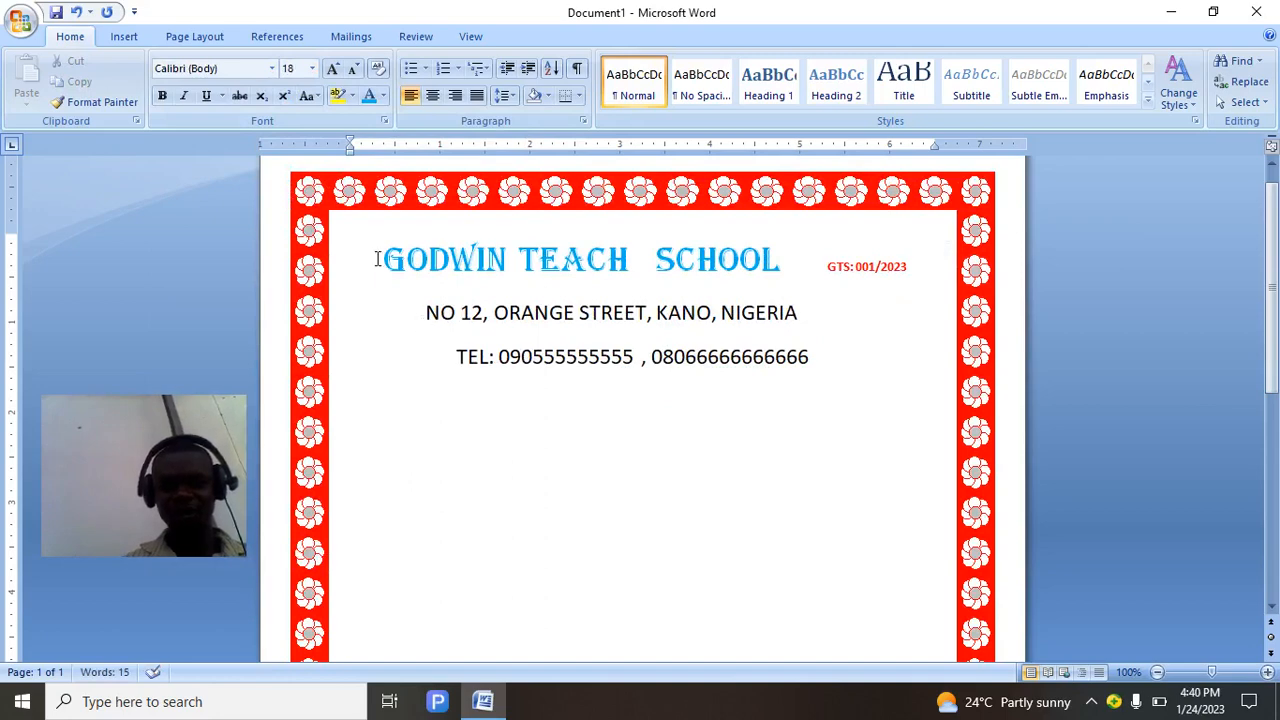
key("BackSpace")
key("BackSpace")
key("BackSpace")
key("BackSpace")
key("BackSpace")
key("BackSpace")
key("BackSpace")
key("BackSpace")
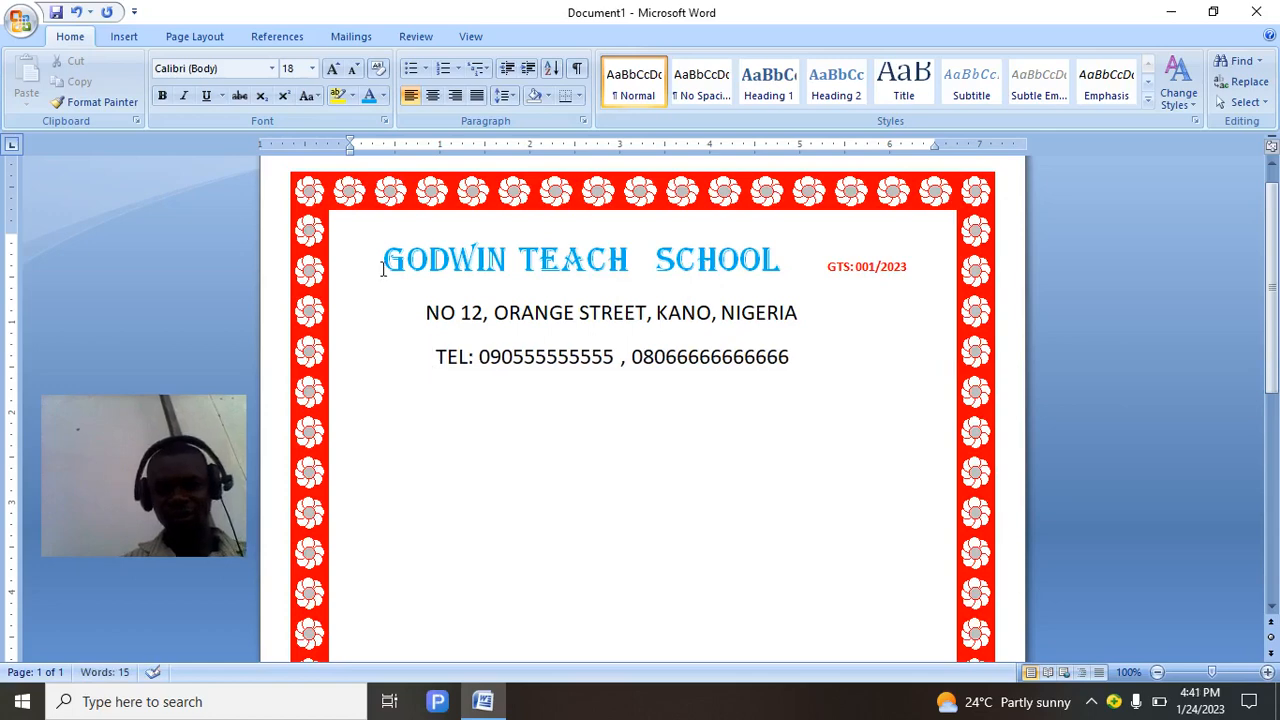
Set the address and TEL lines to 1.0 spacing with no space after the paragraph.
double_click(430, 312)
left_click(427, 313)
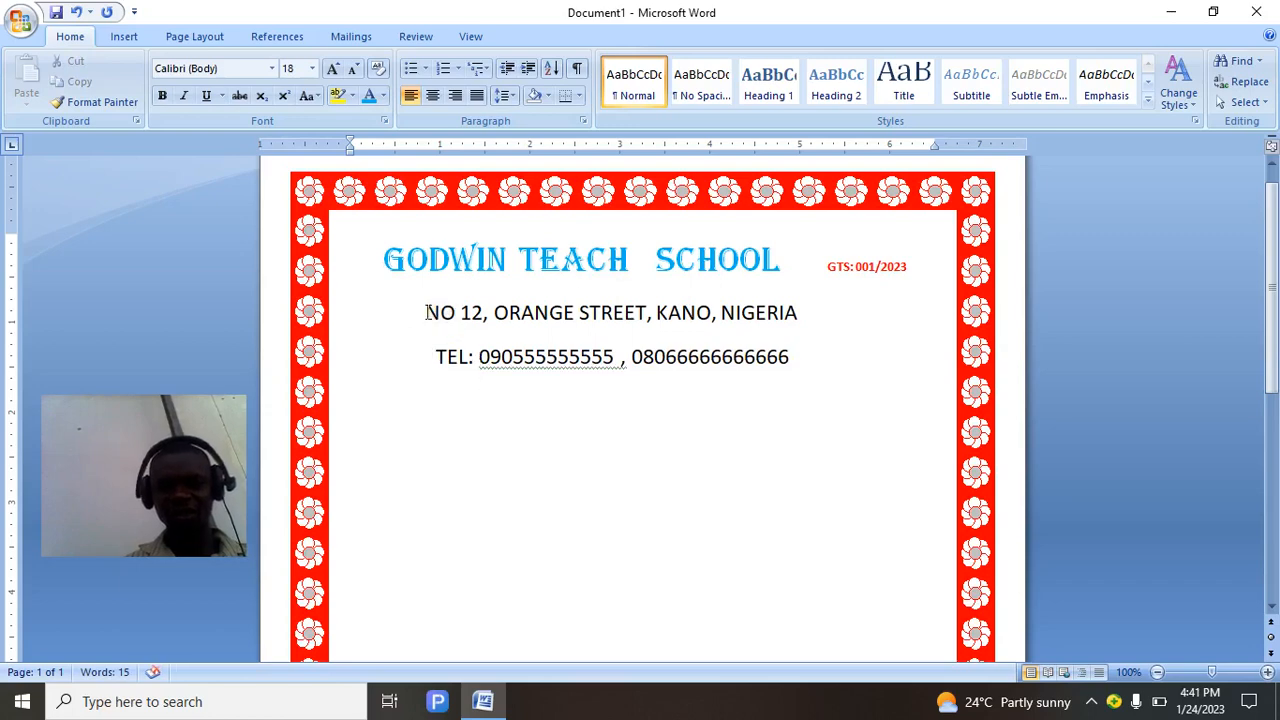
left_click_drag(427, 313, 766, 437)
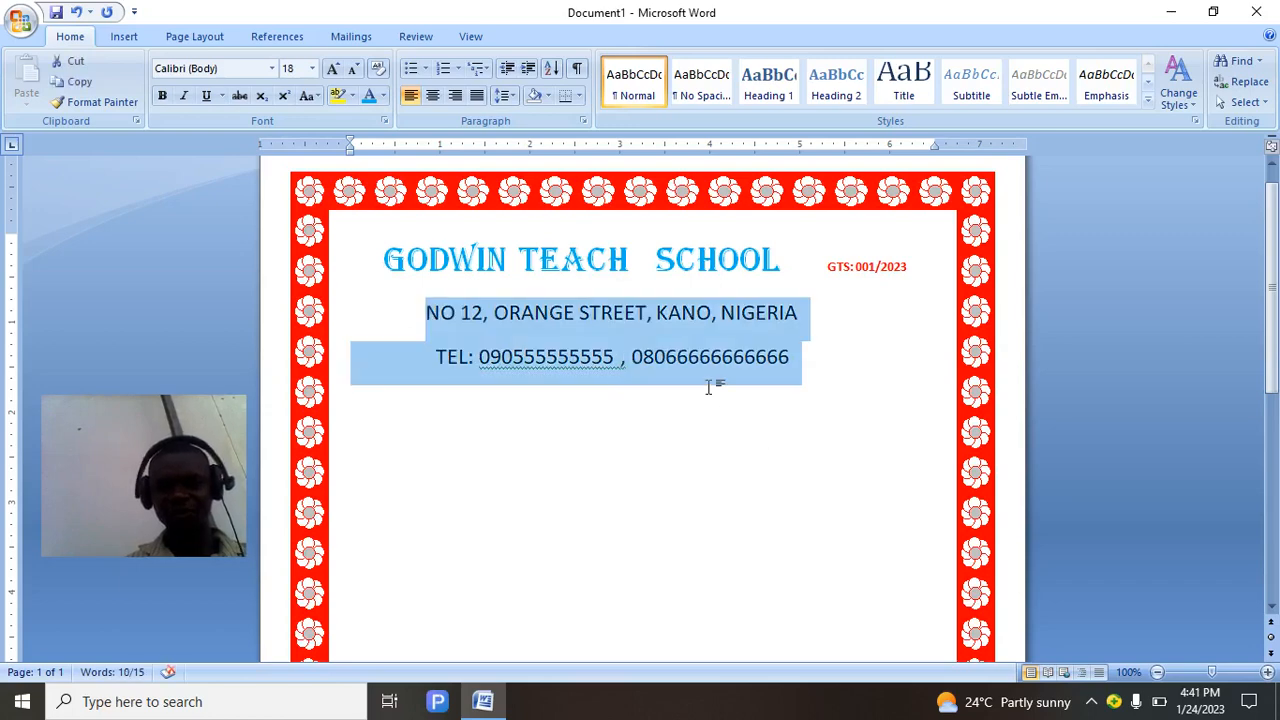
left_click(512, 94)
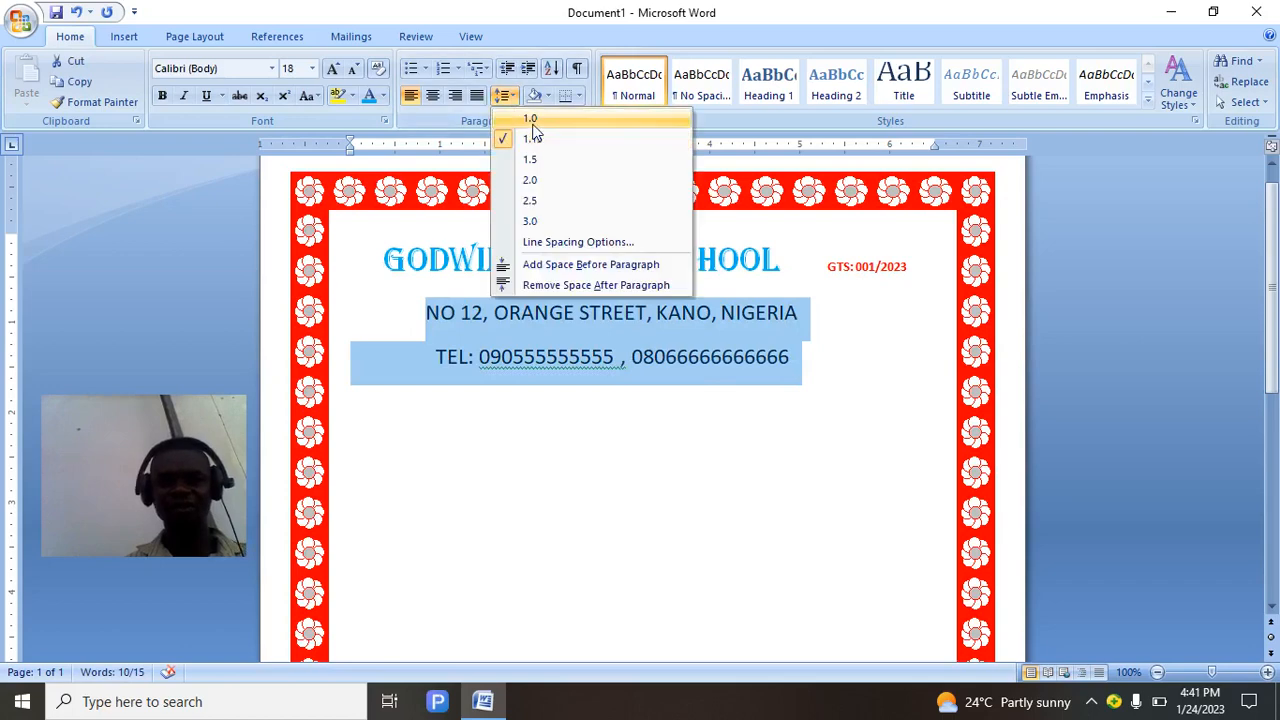
left_click(530, 120)
left_click(512, 95)
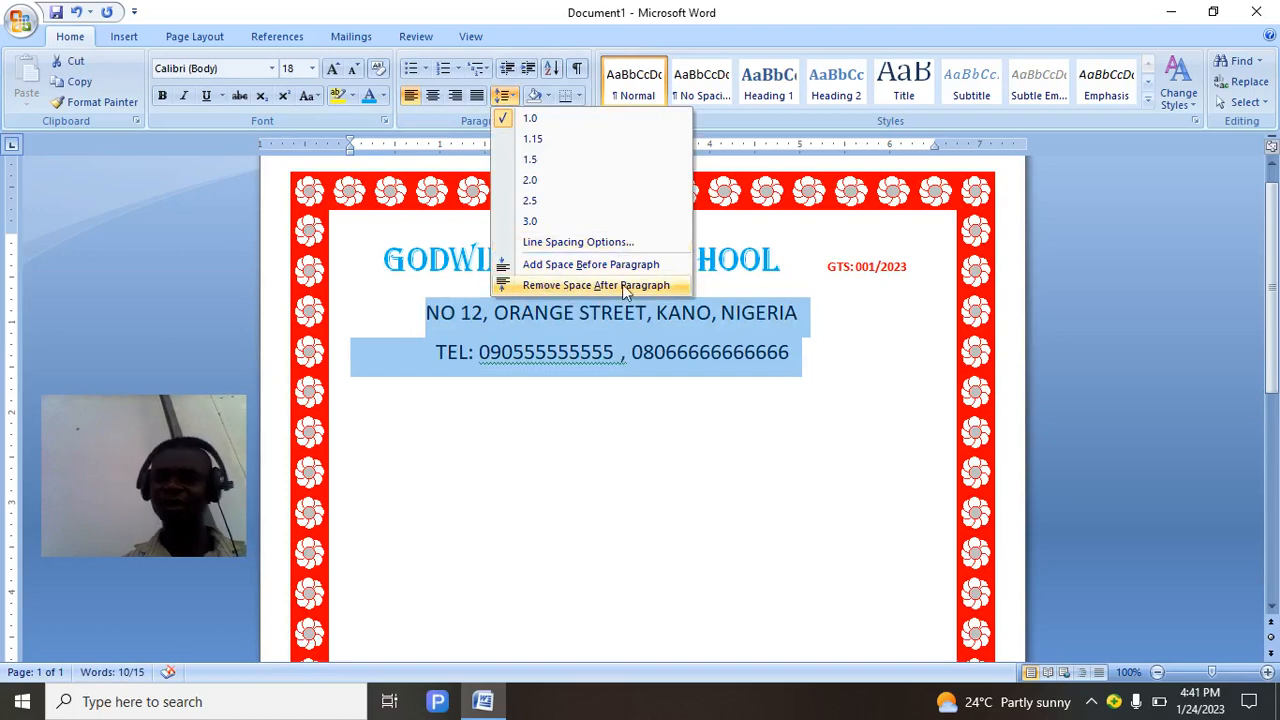
left_click(567, 288)
left_click(725, 443)
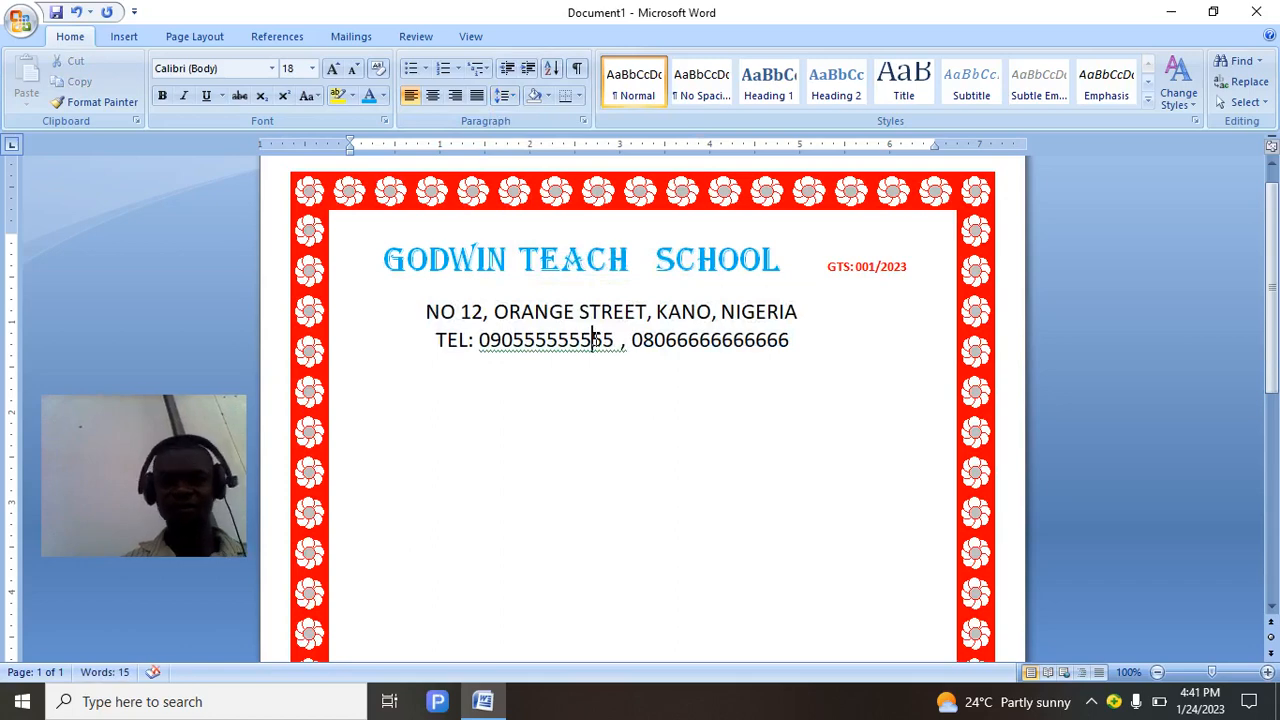
Dismiss the spelling flag on the first phone number with Ignore Once.
right_click(597, 344)
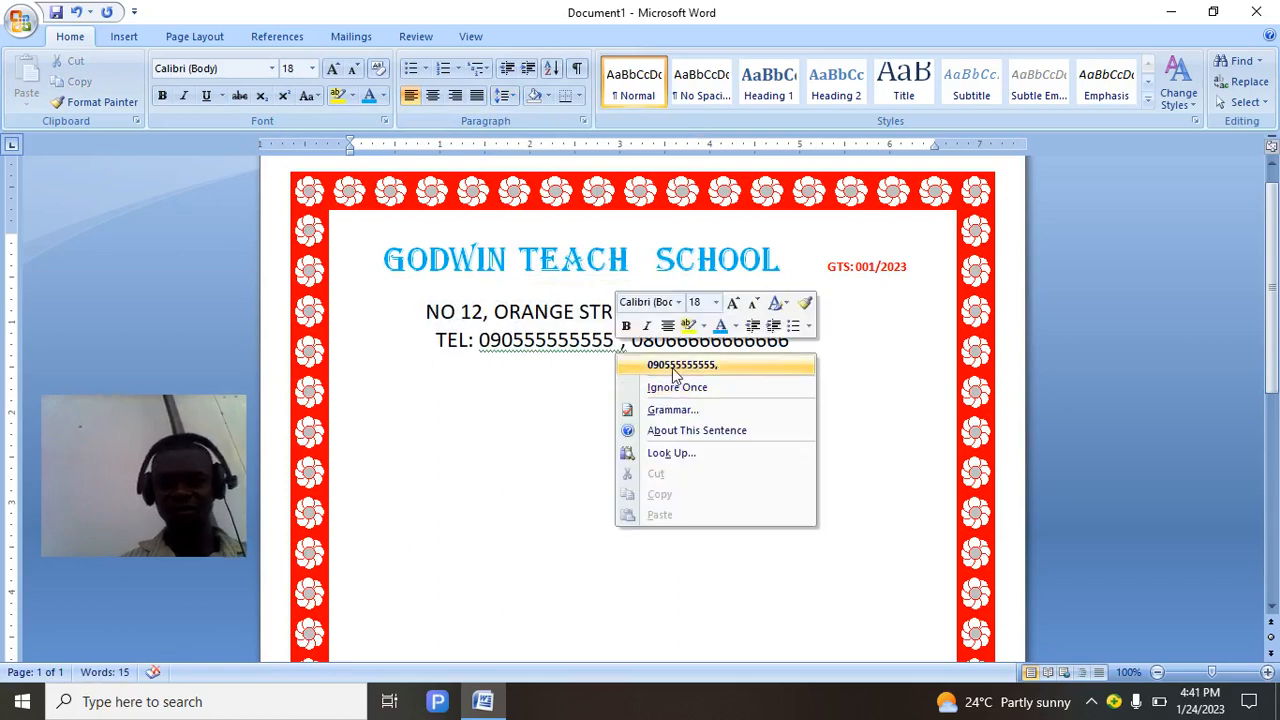
left_click(676, 387)
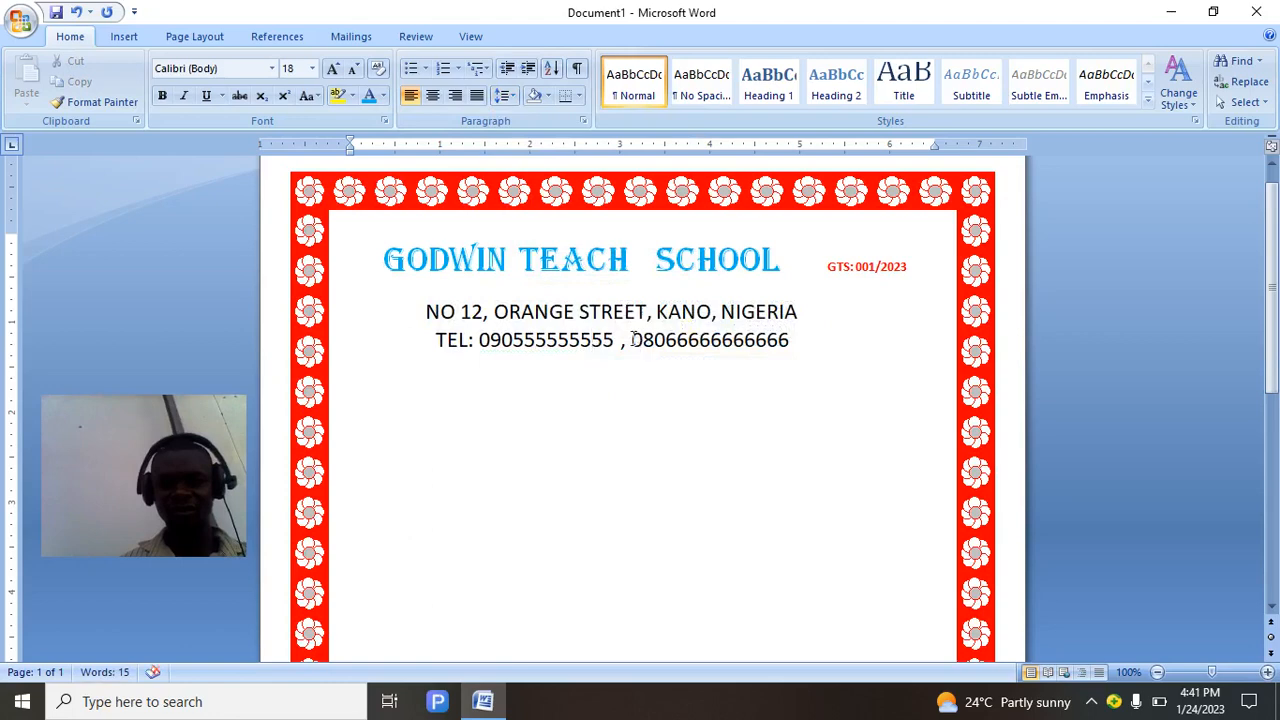
left_click(633, 334)
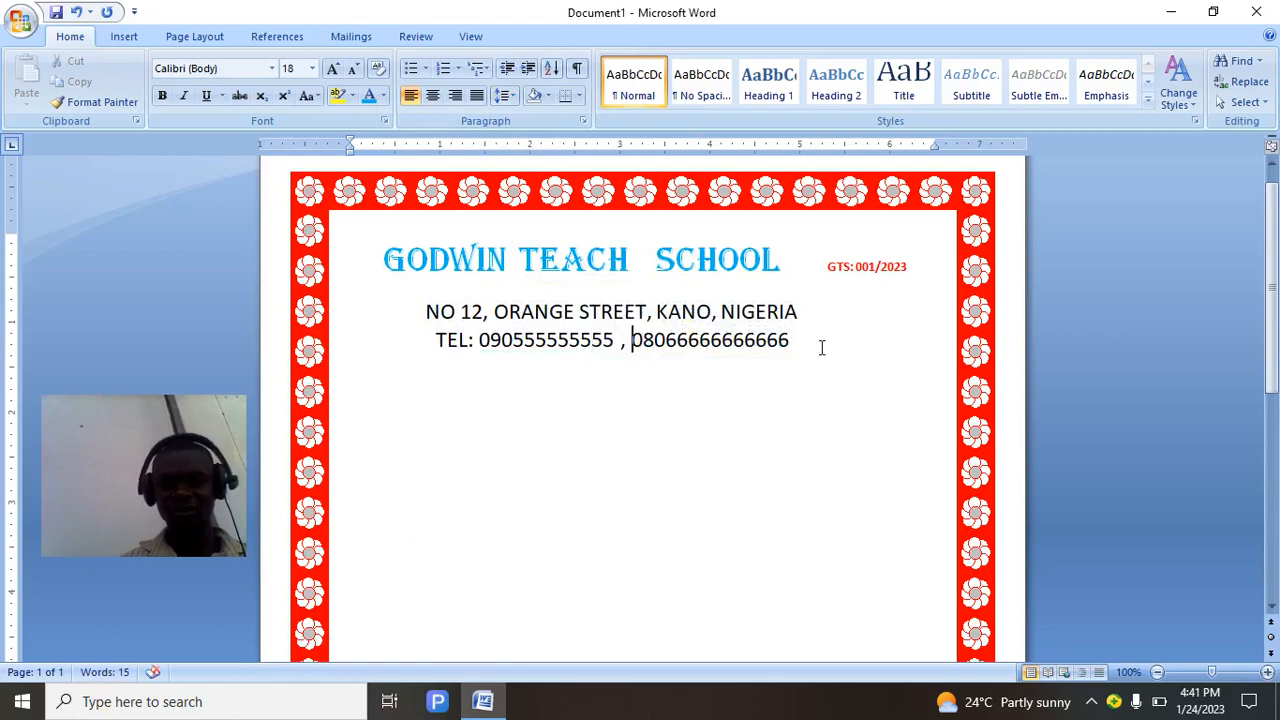
Add two lines below TEL, type CERTIFICATE, and indent it toward the centre.
key("Return")
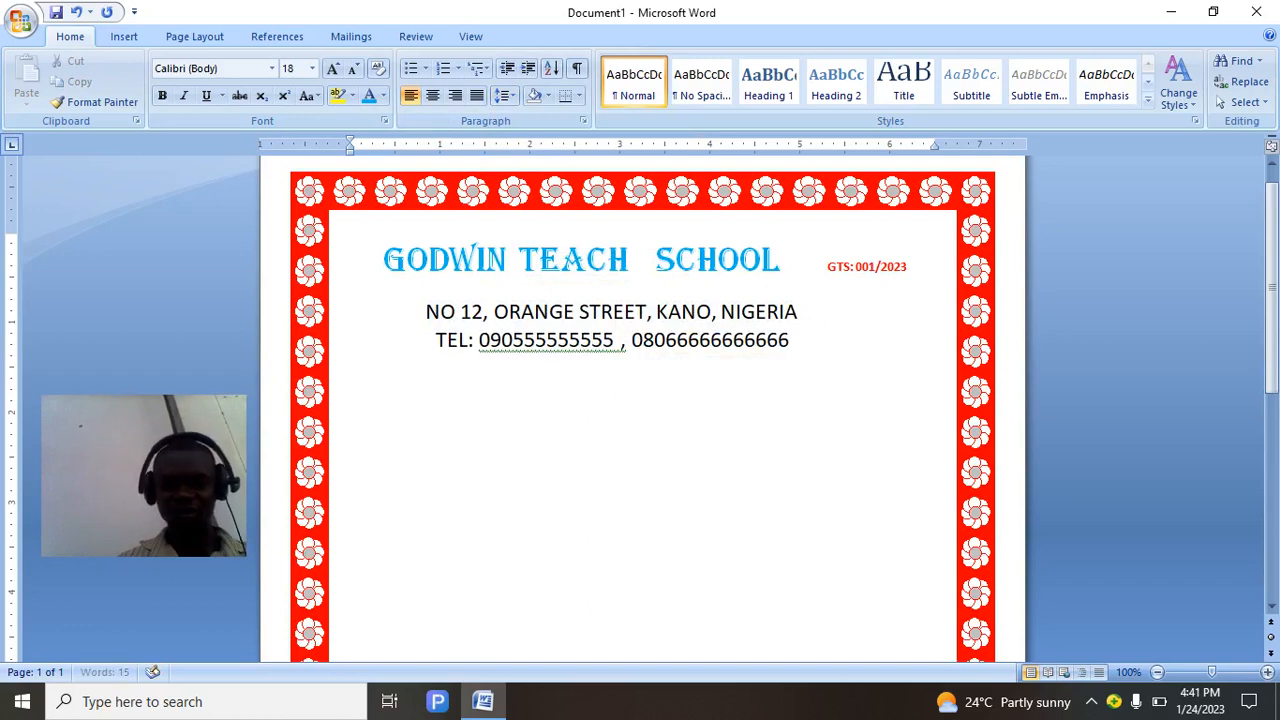
key("Return")
type("C")
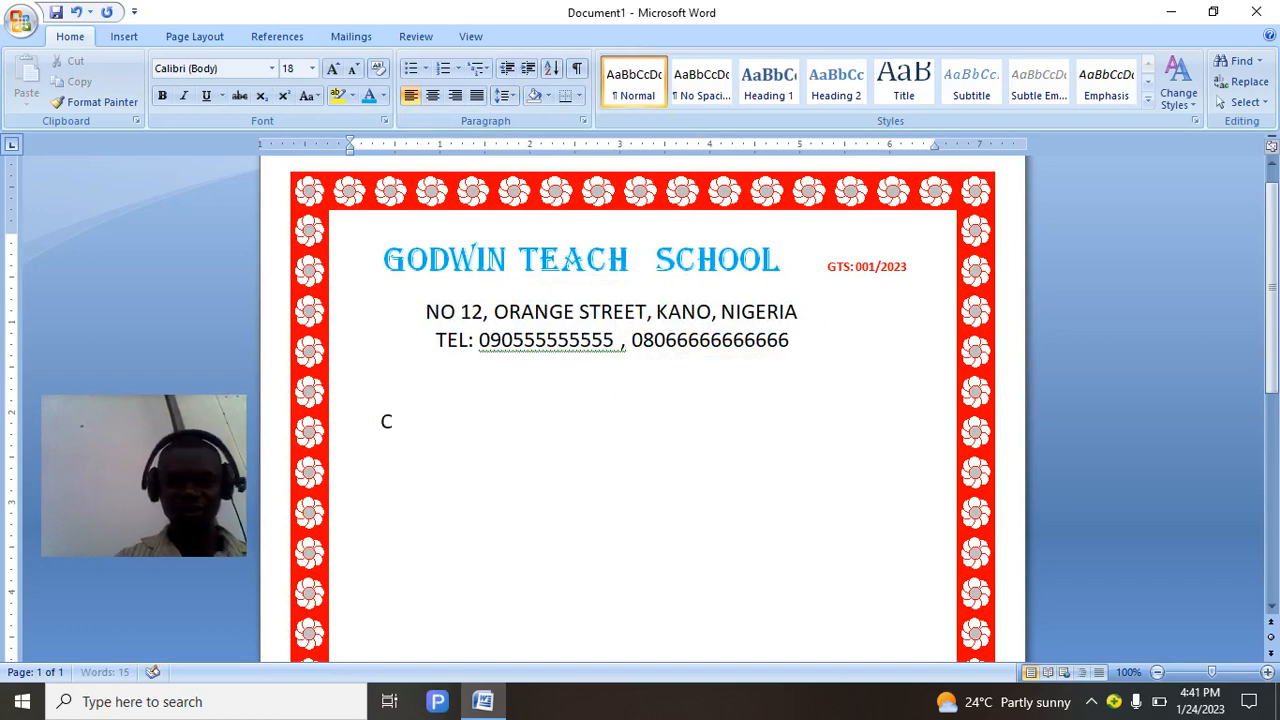
type("ERTIF")
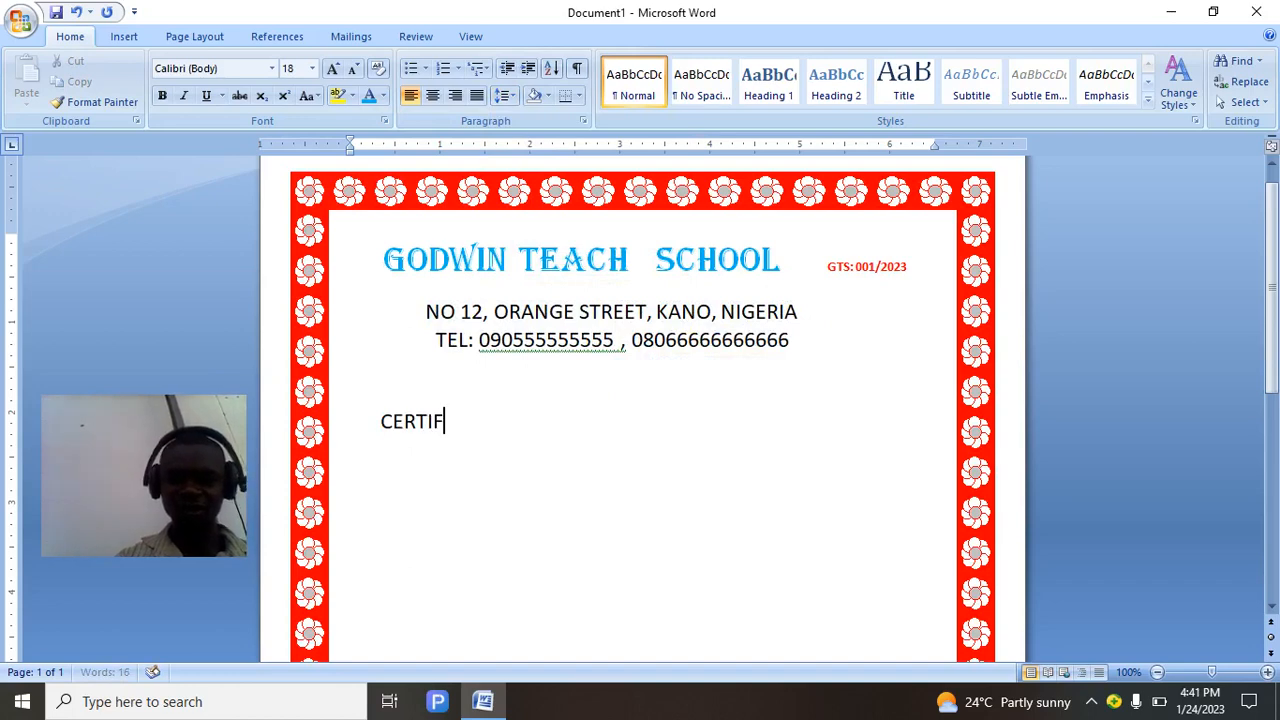
type("ICATE")
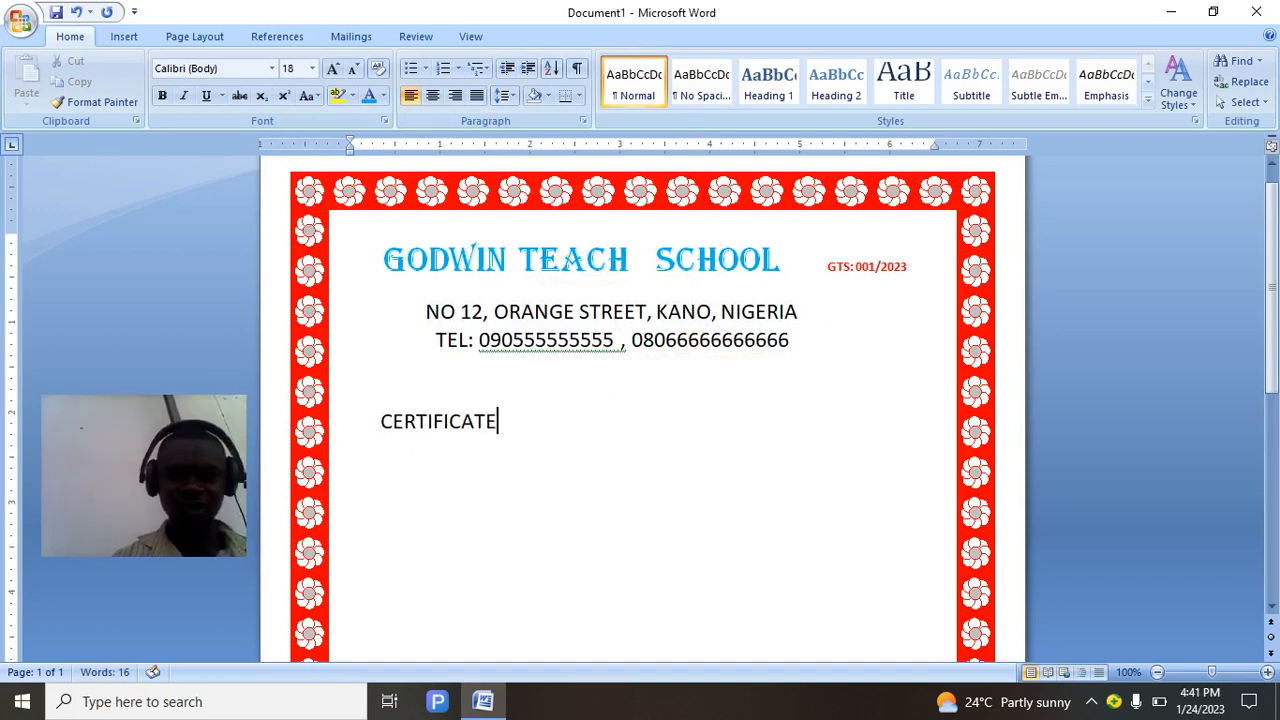
left_click(375, 421)
key("Tab")
key("Tab")
key("Tab")
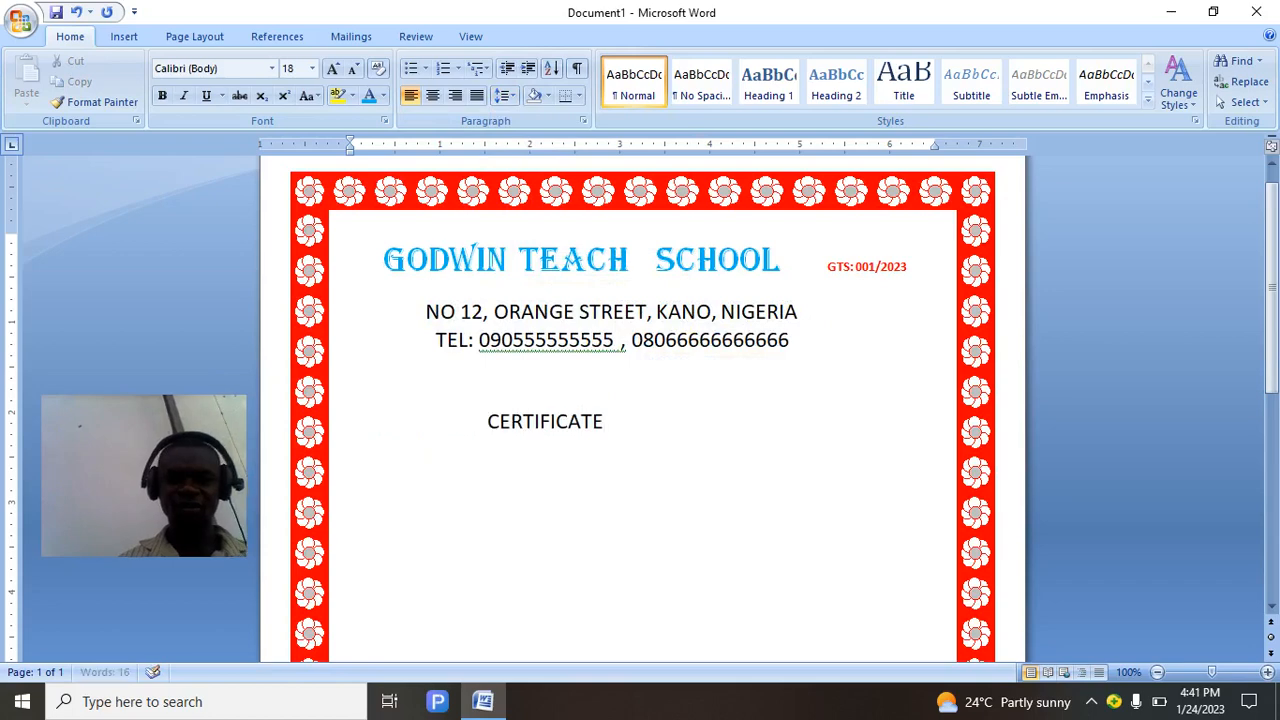
key("shift+End")
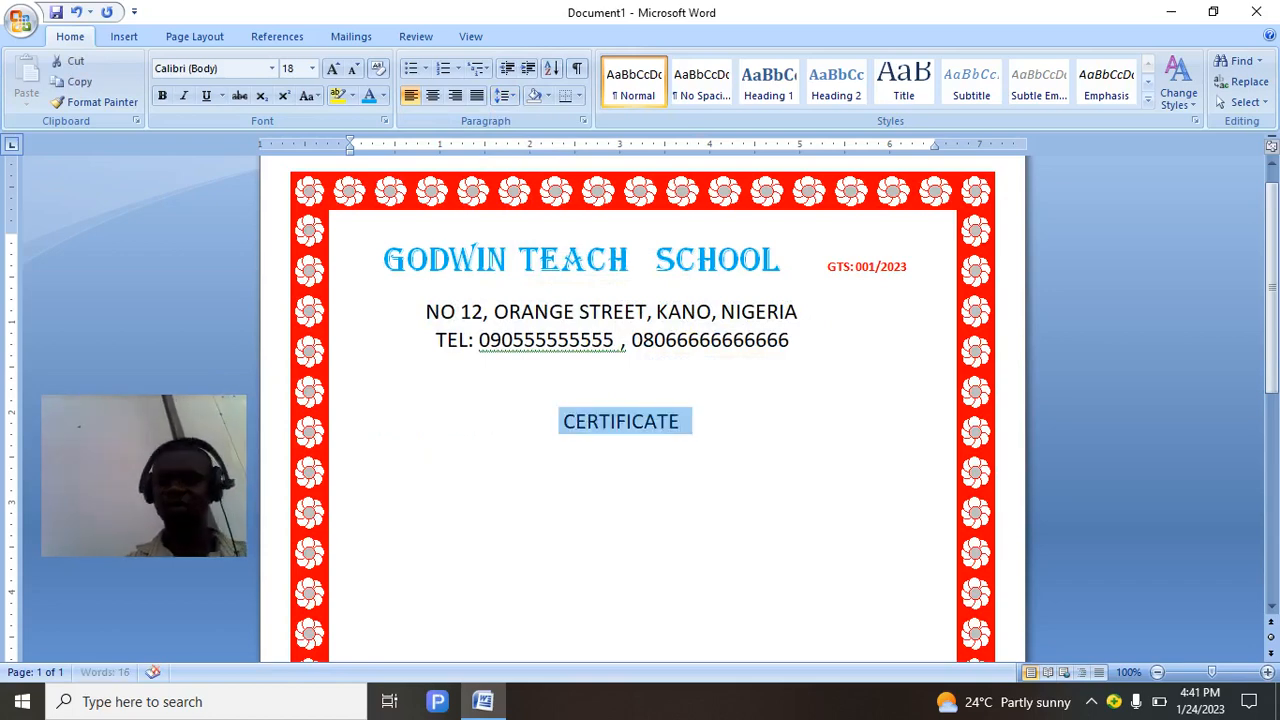
Enlarge CERTIFICATE to 48 pt, delete leading spaces to centre it, and reselect the word.
left_click(311, 68)
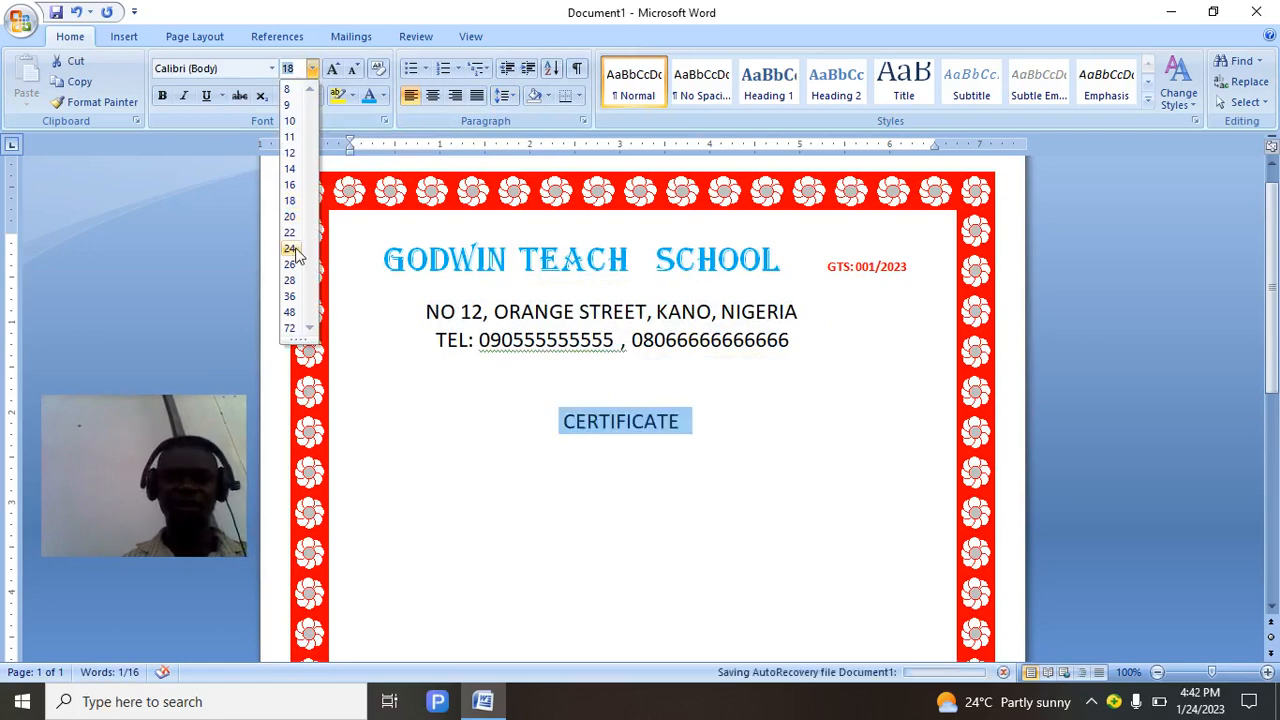
left_click(291, 266)
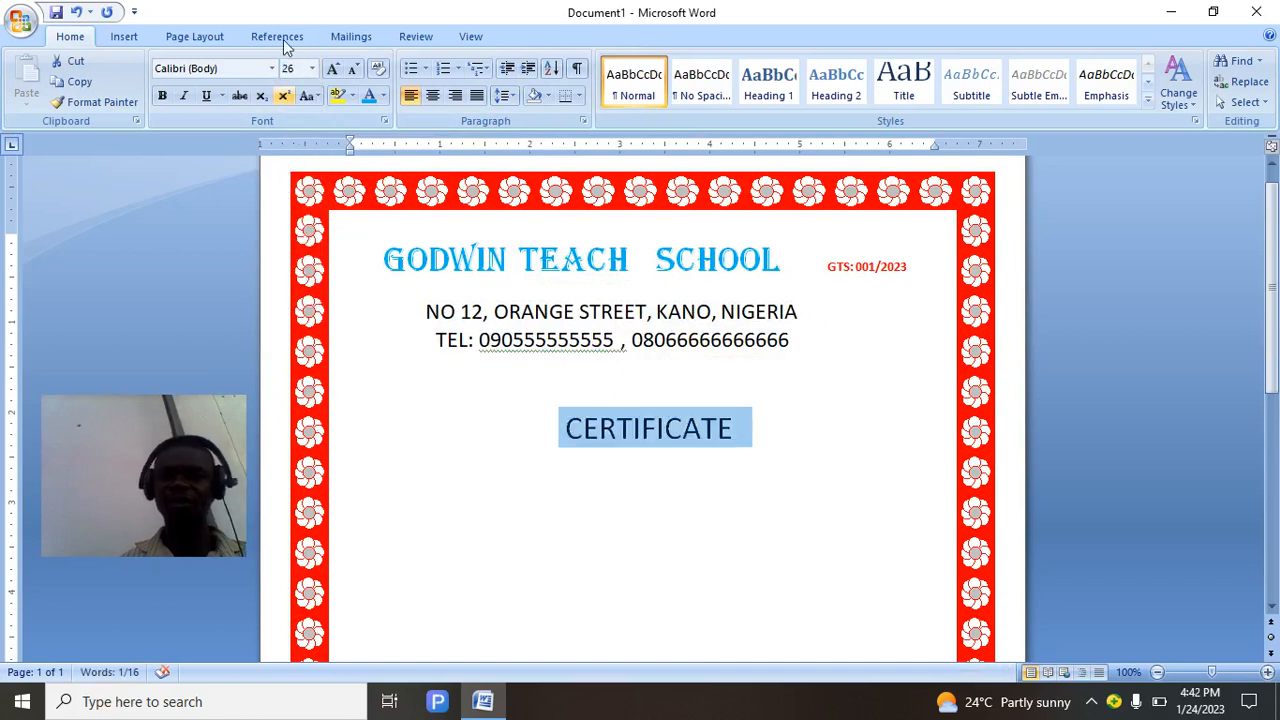
left_click(313, 70)
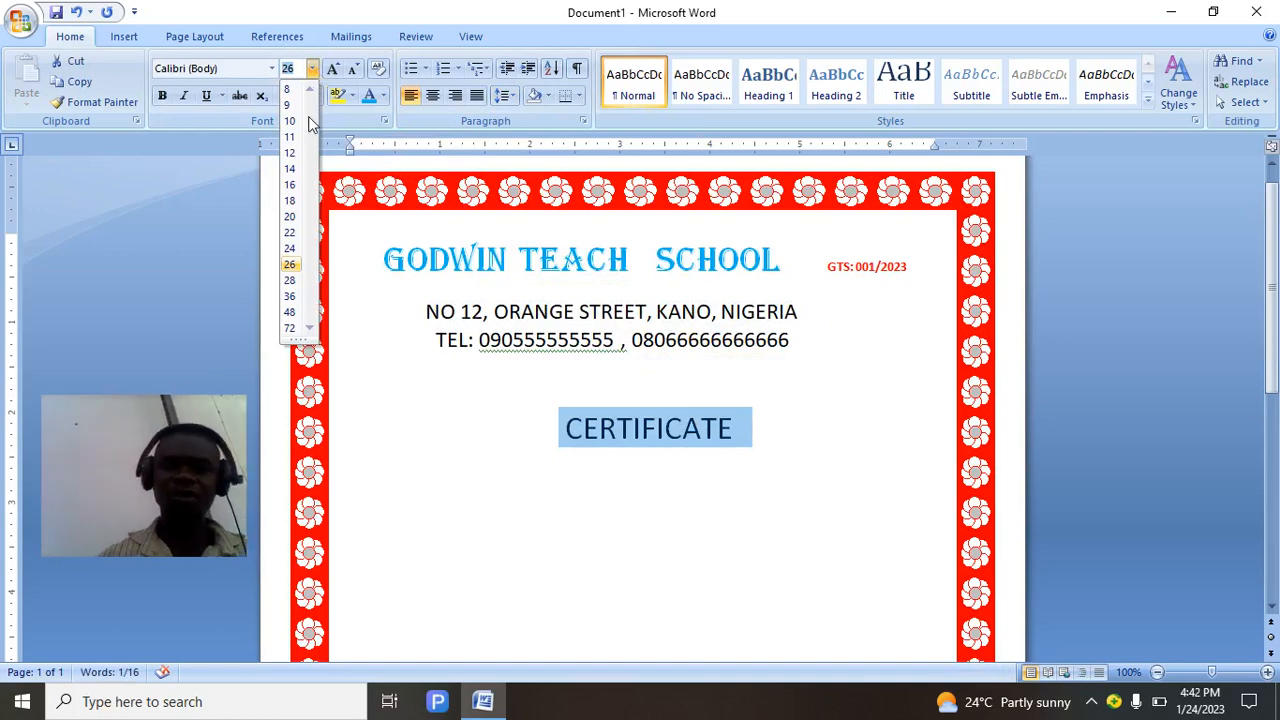
left_click(289, 313)
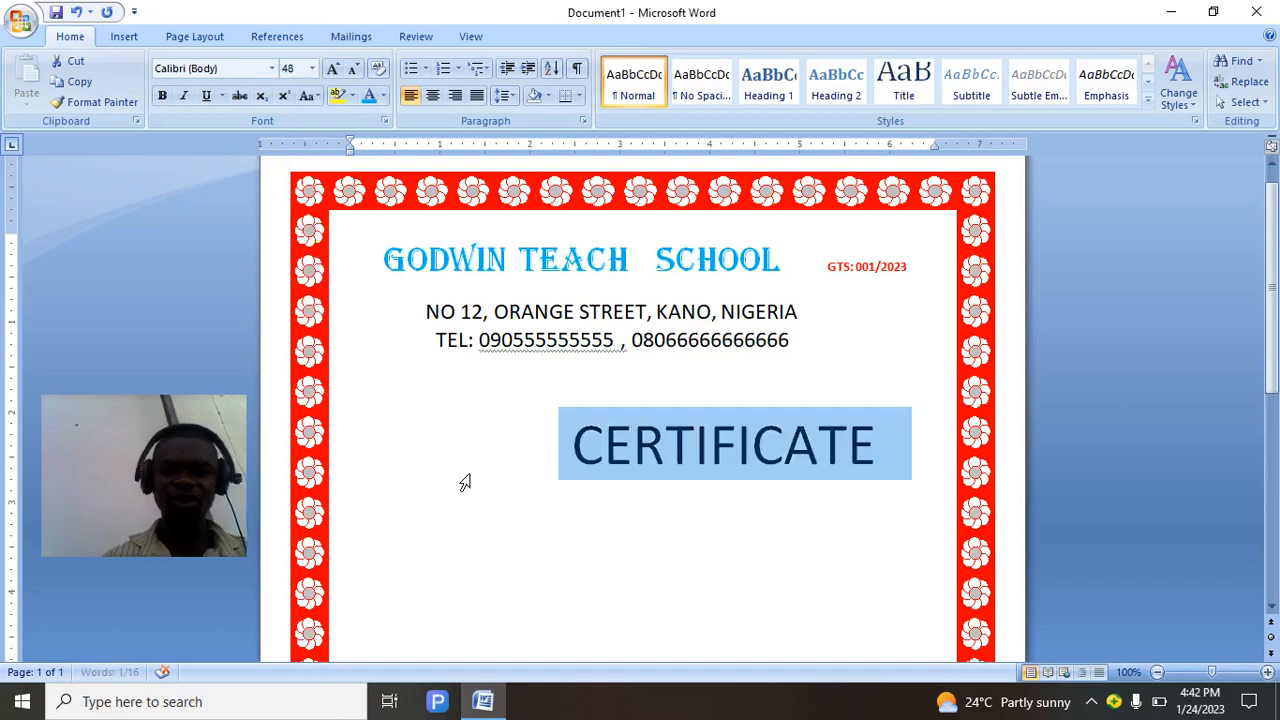
left_click(549, 458)
key("BackSpace")
key("BackSpace")
key("BackSpace")
key("BackSpace")
key("BackSpace")
key("BackSpace")
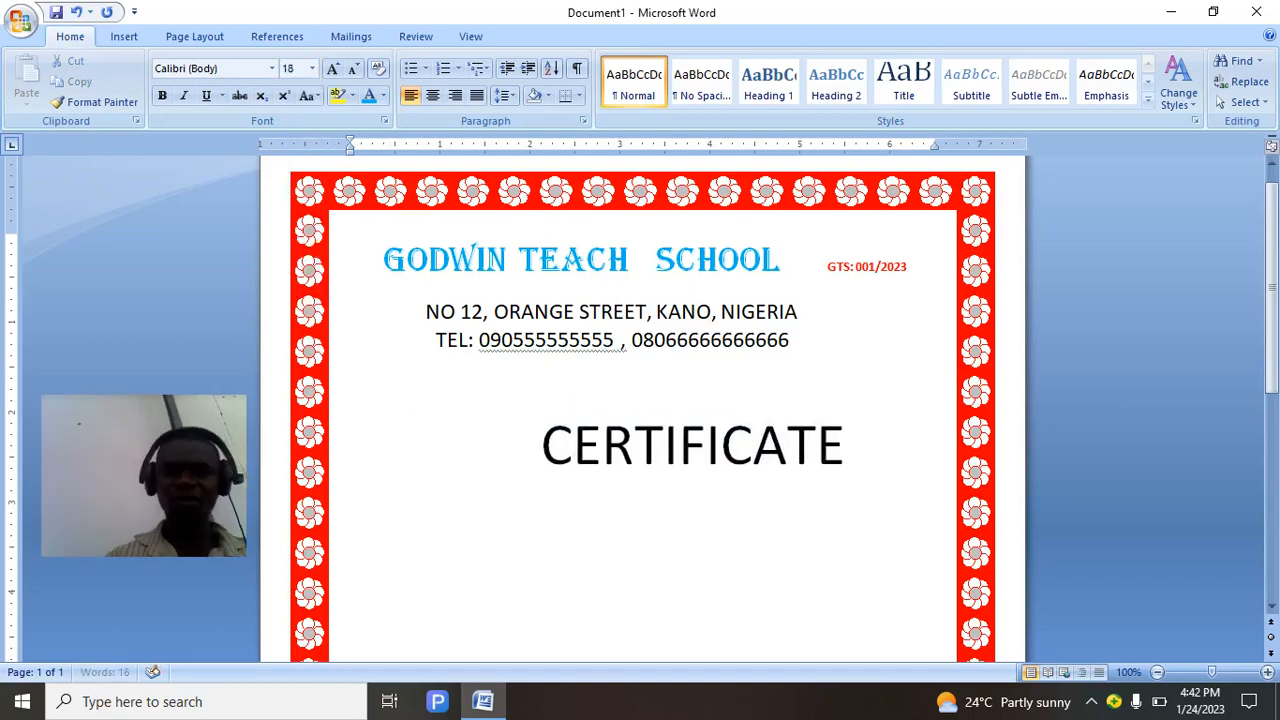
key("BackSpace")
key("BackSpace")
key("BackSpace")
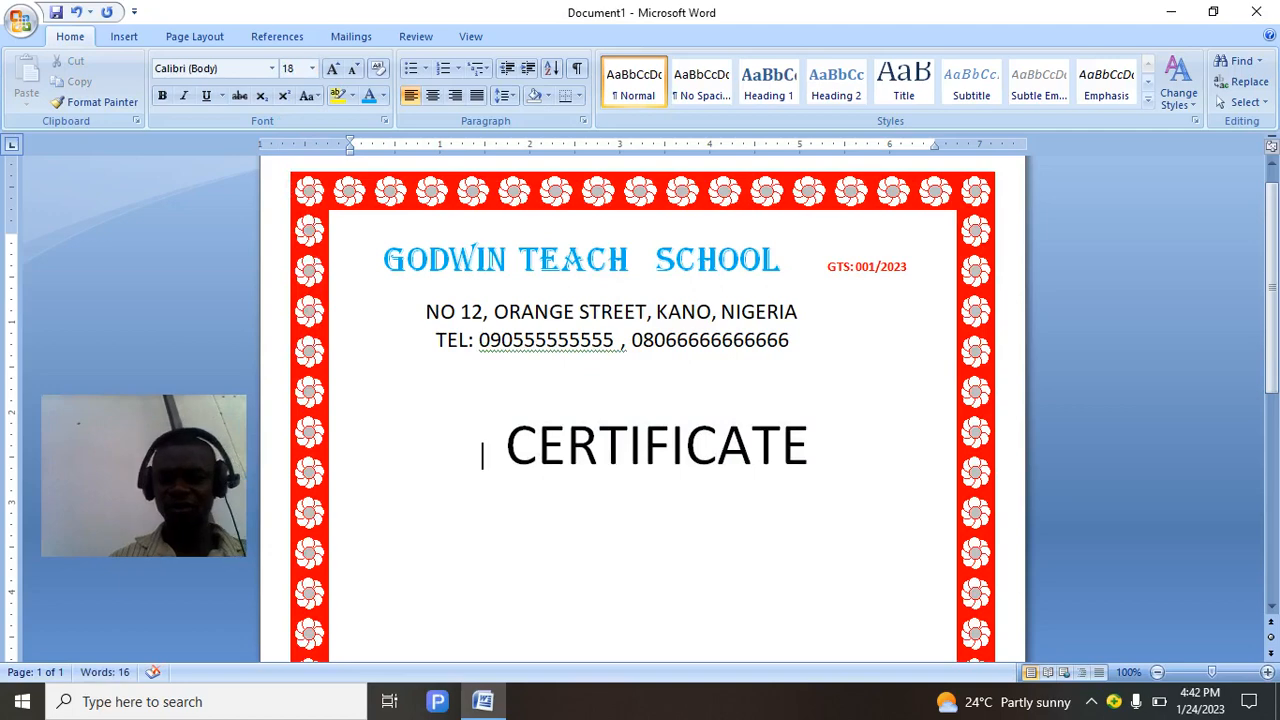
key("BackSpace")
key("BackSpace")
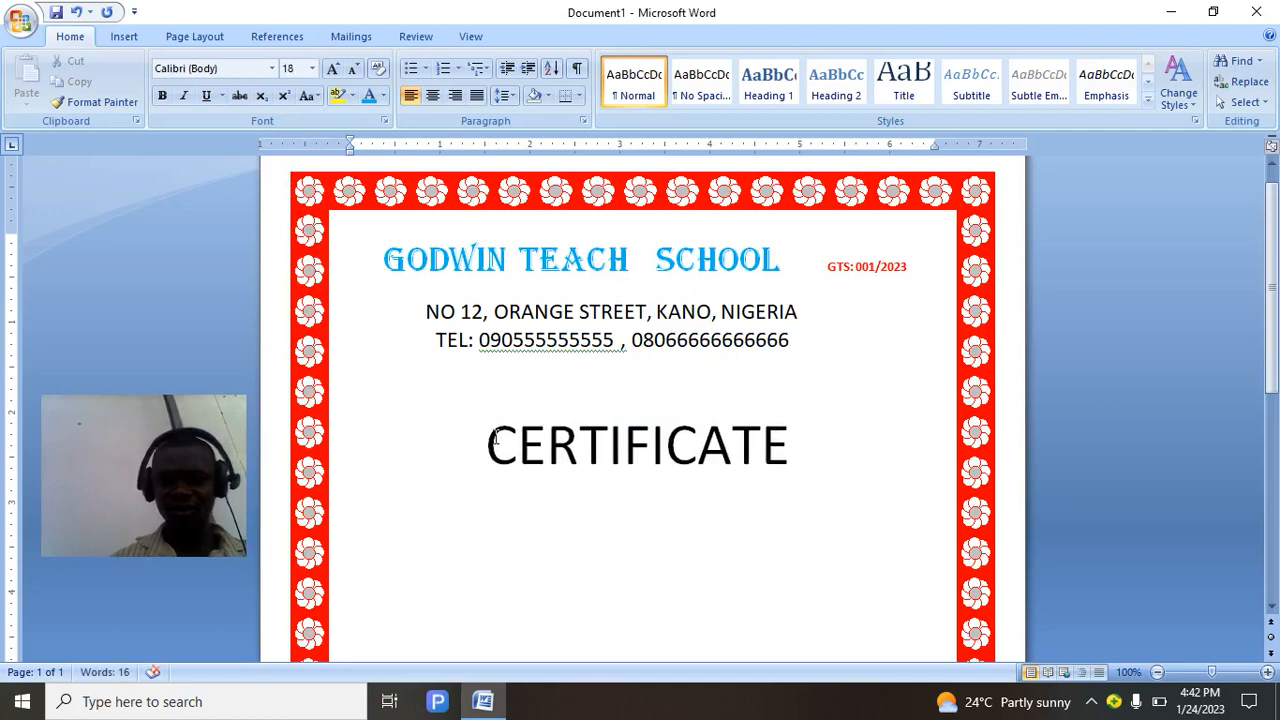
left_click_drag(460, 451, 717, 483)
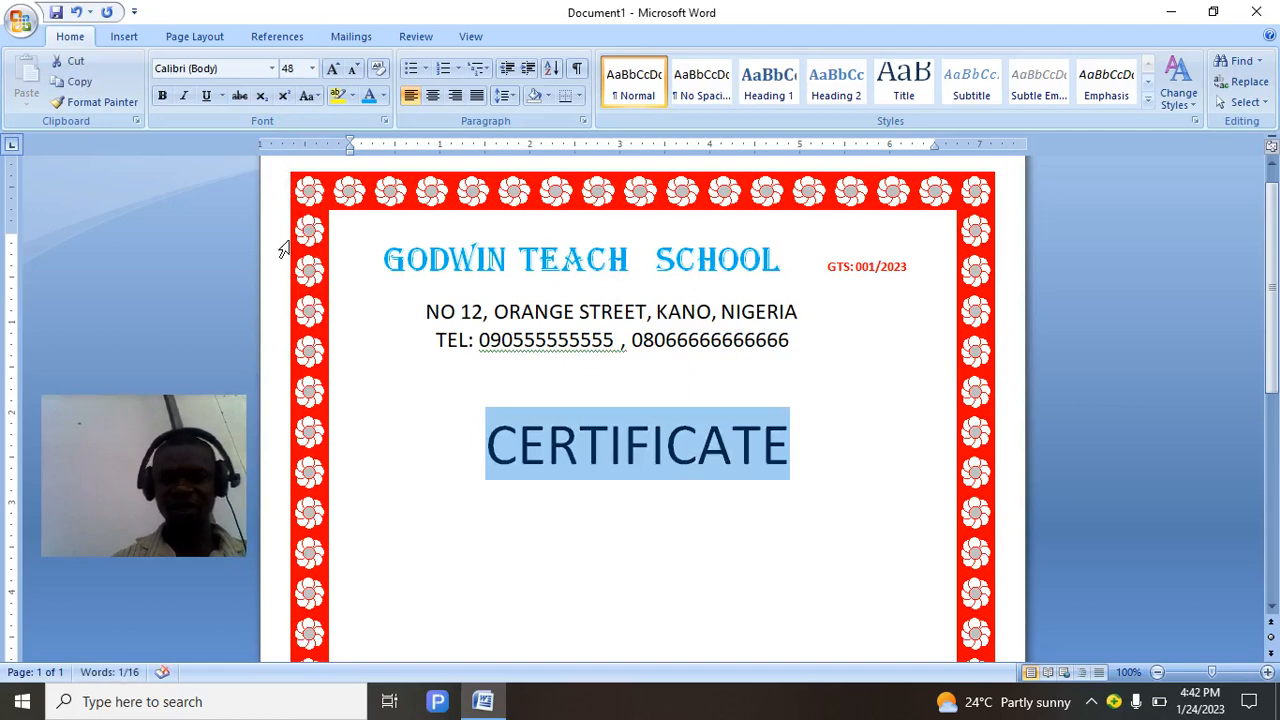
Set CERTIFICATE in the Algerian font and colour it dark red.
left_click(272, 68)
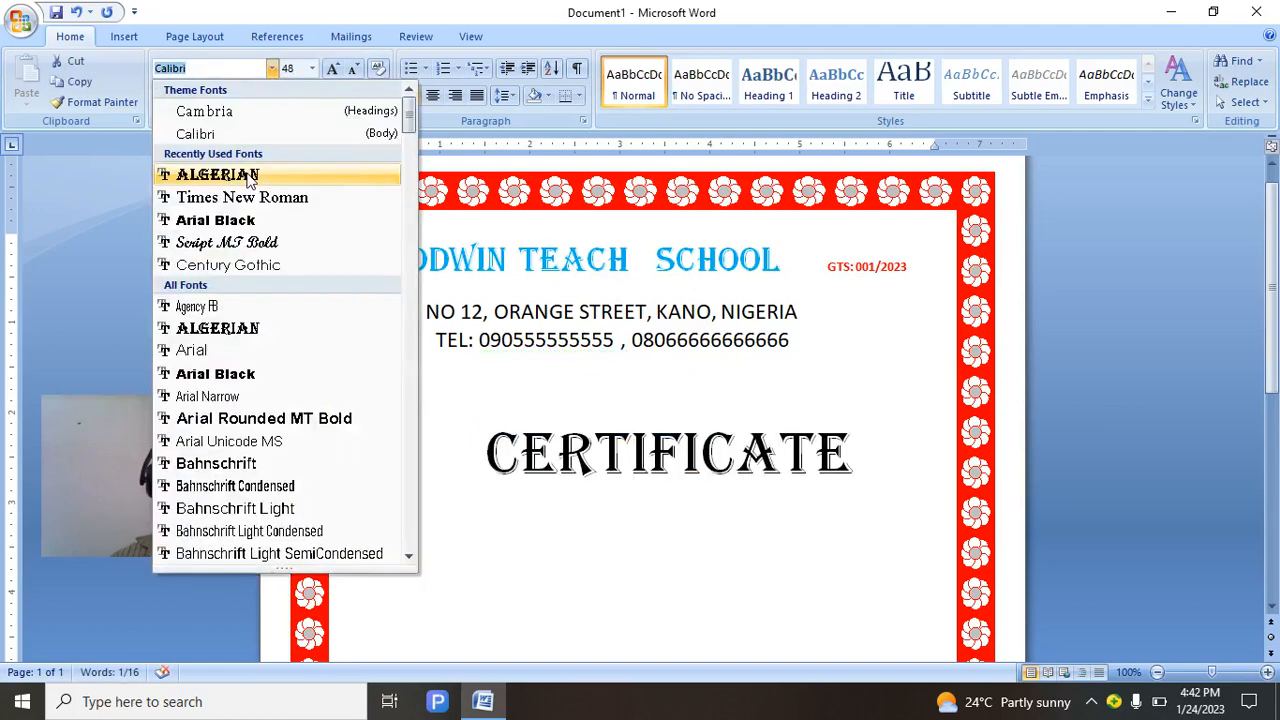
left_click(248, 176)
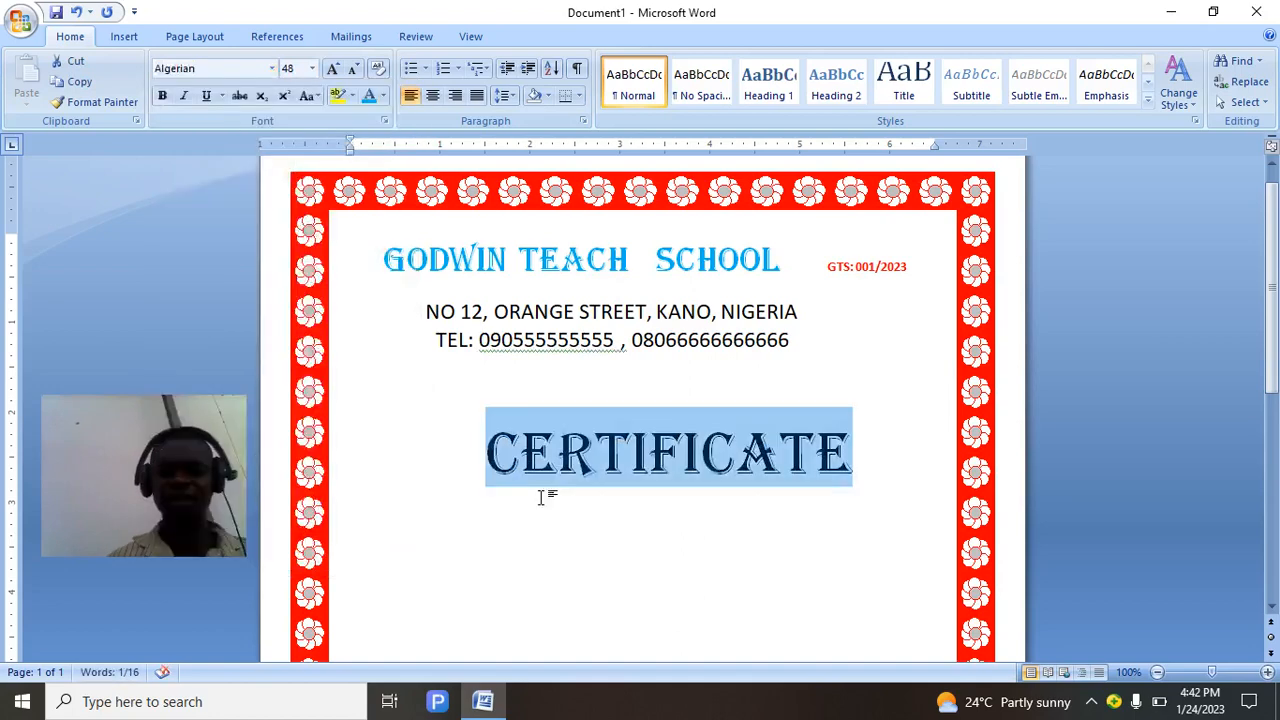
left_click(384, 95)
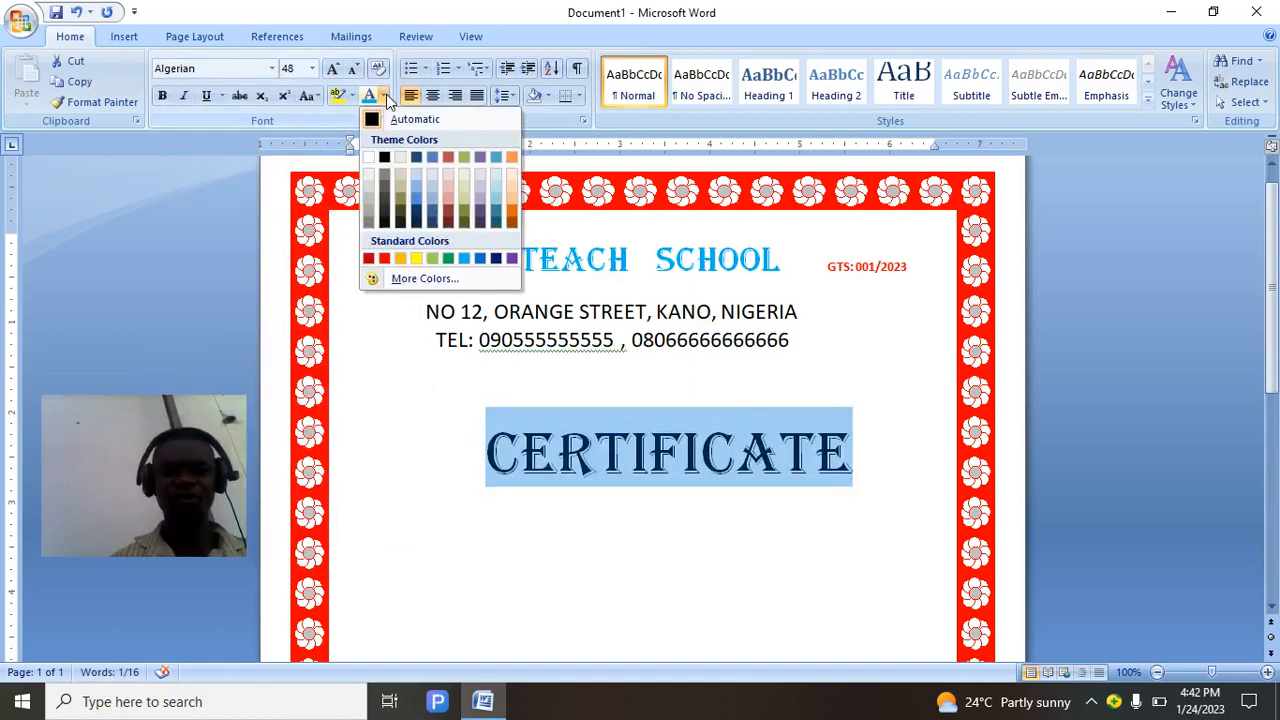
left_click(386, 259)
Remove the spaces before CERTIFICATE and shift the school name heading slightly right.
left_click(471, 466)
key("BackSpace")
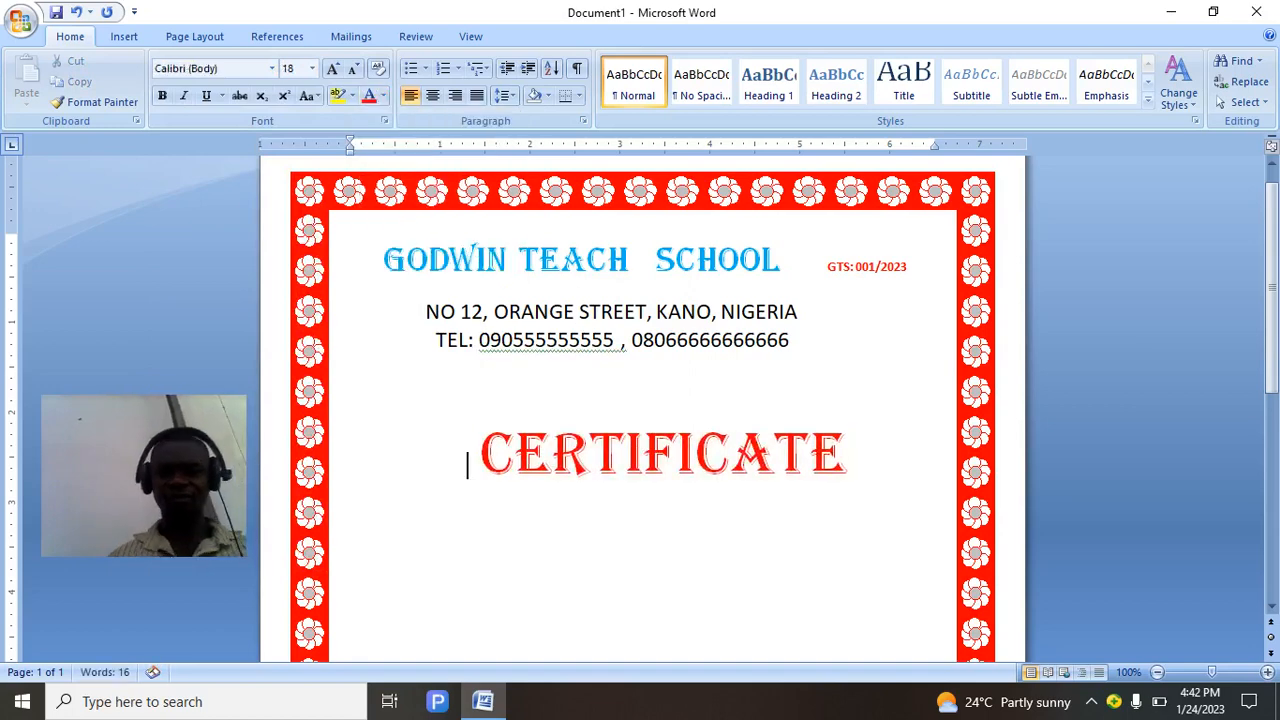
key("BackSpace")
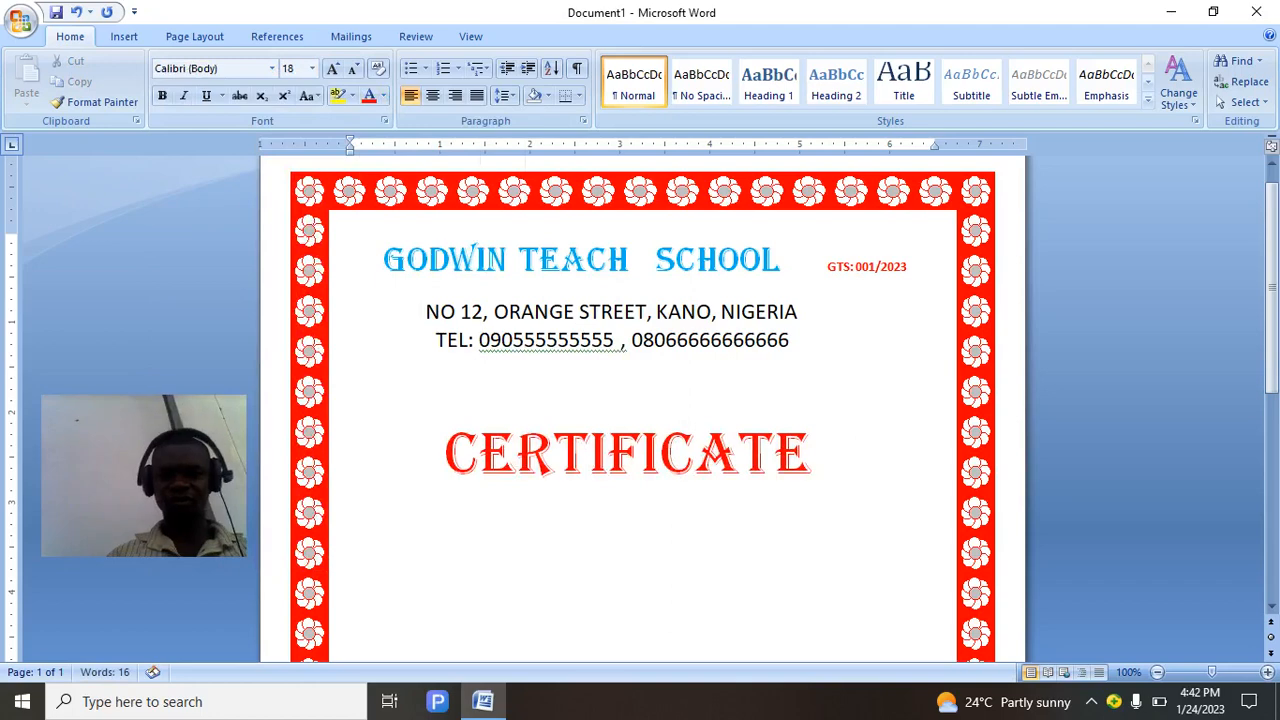
left_click(384, 262)
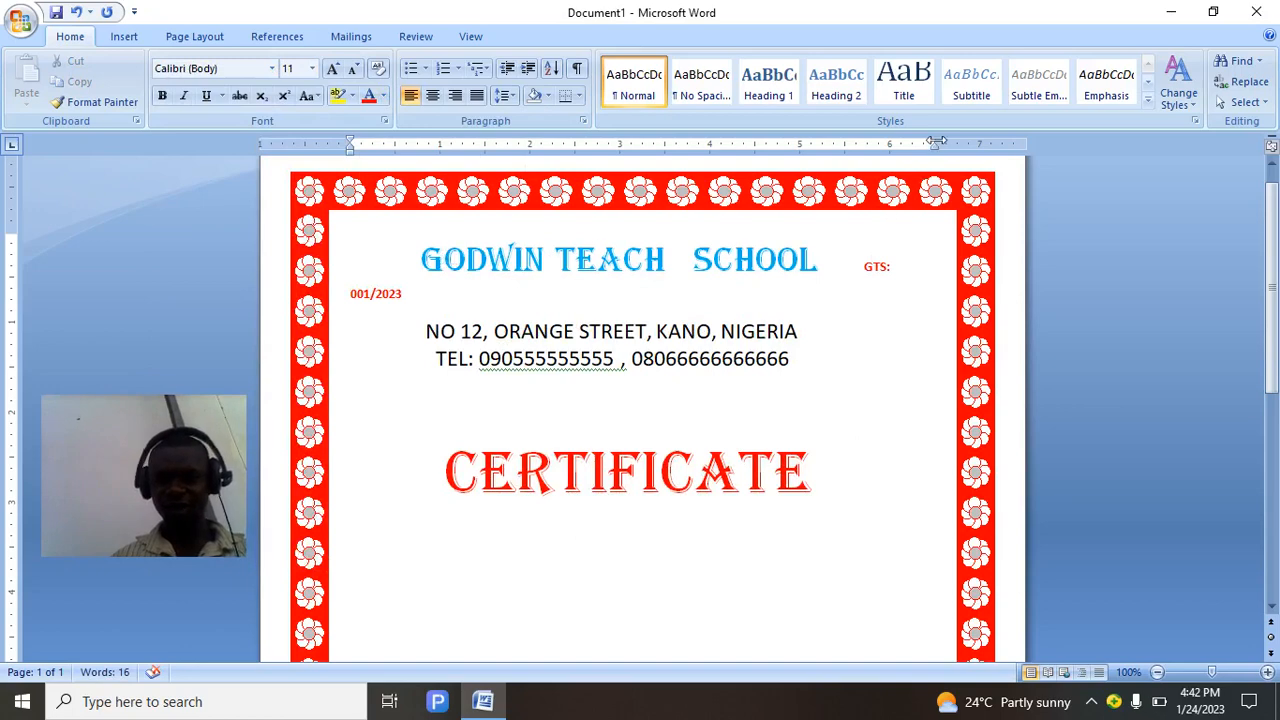
Drag the right indent marker so GTS: 001/2023 fits beside the heading, and nudge TEL right.
left_click_drag(935, 142, 970, 144)
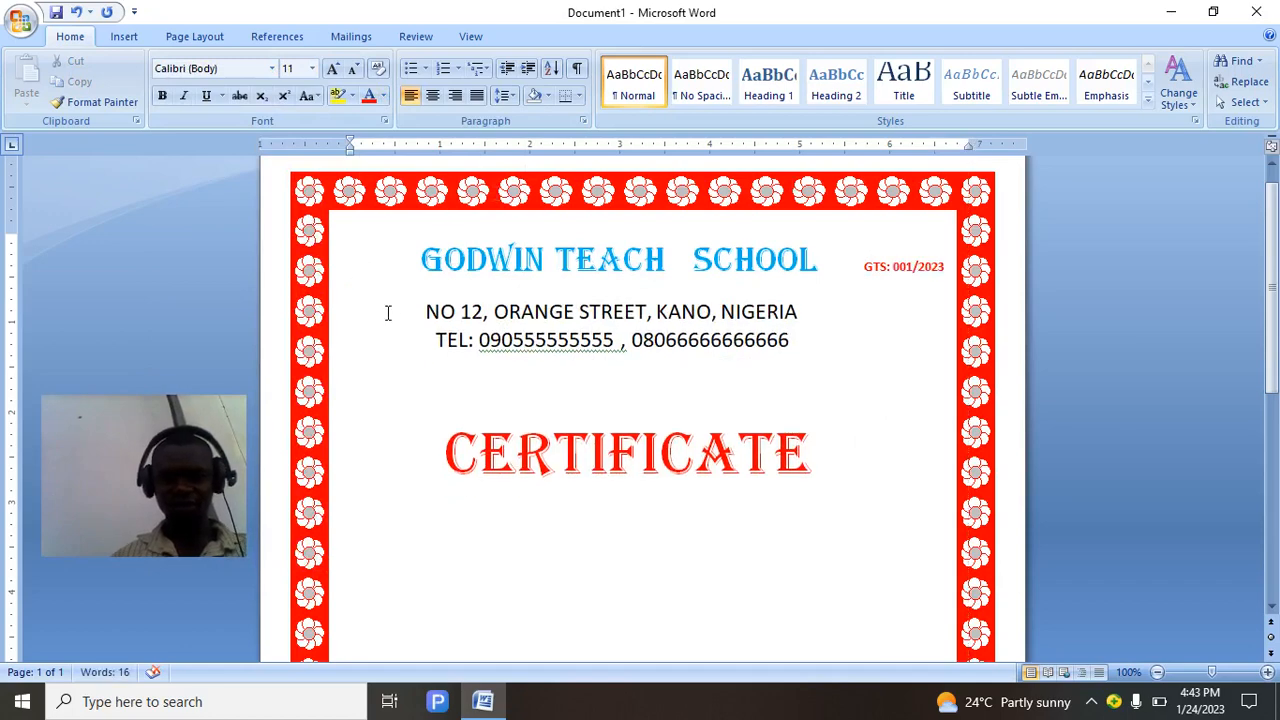
left_click(434, 344)
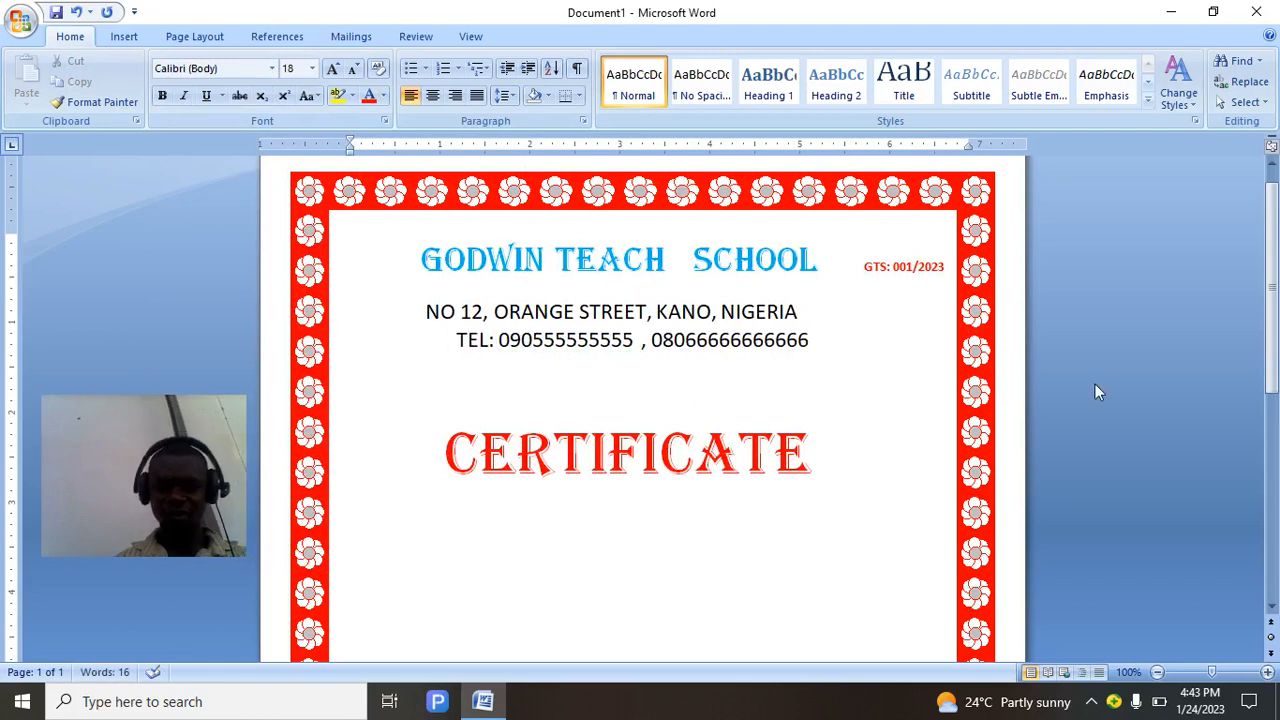
left_click_drag(1275, 343, 1272, 307)
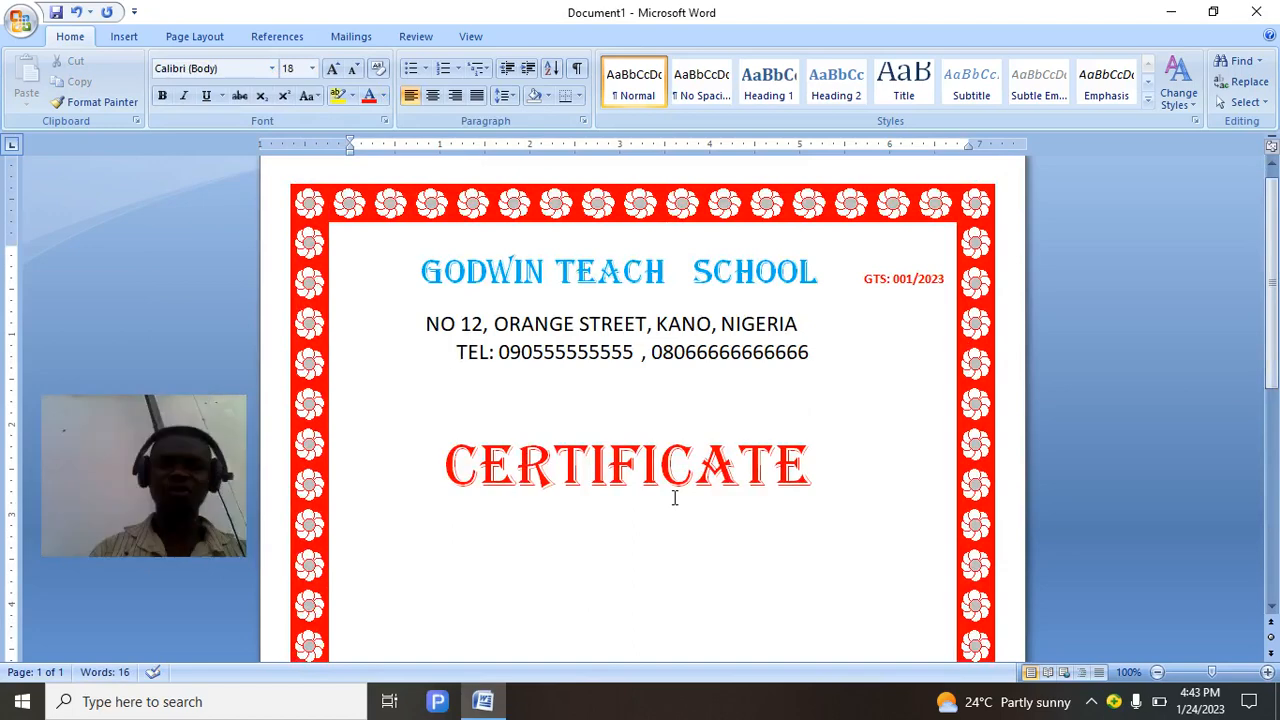
left_click(193, 37)
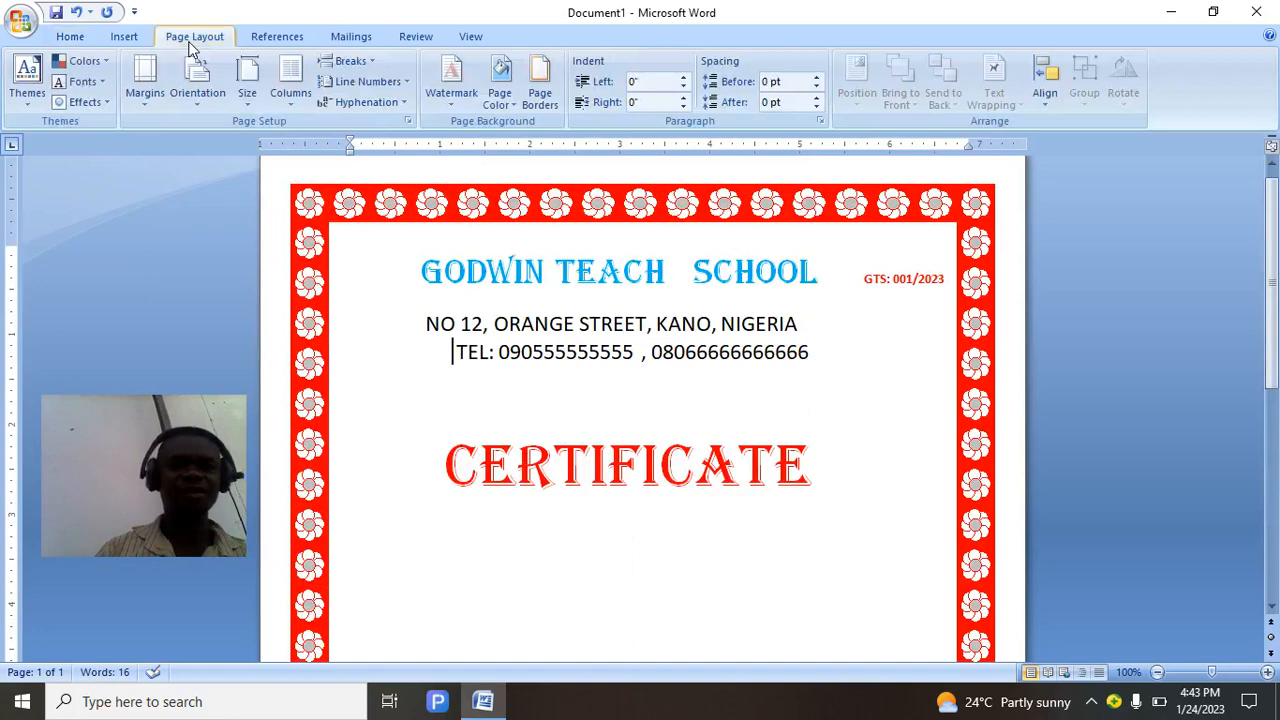
Open the Watermark gallery showing presets like CONFIDENTIAL, DRAFT and SAMPLE.
left_click(451, 107)
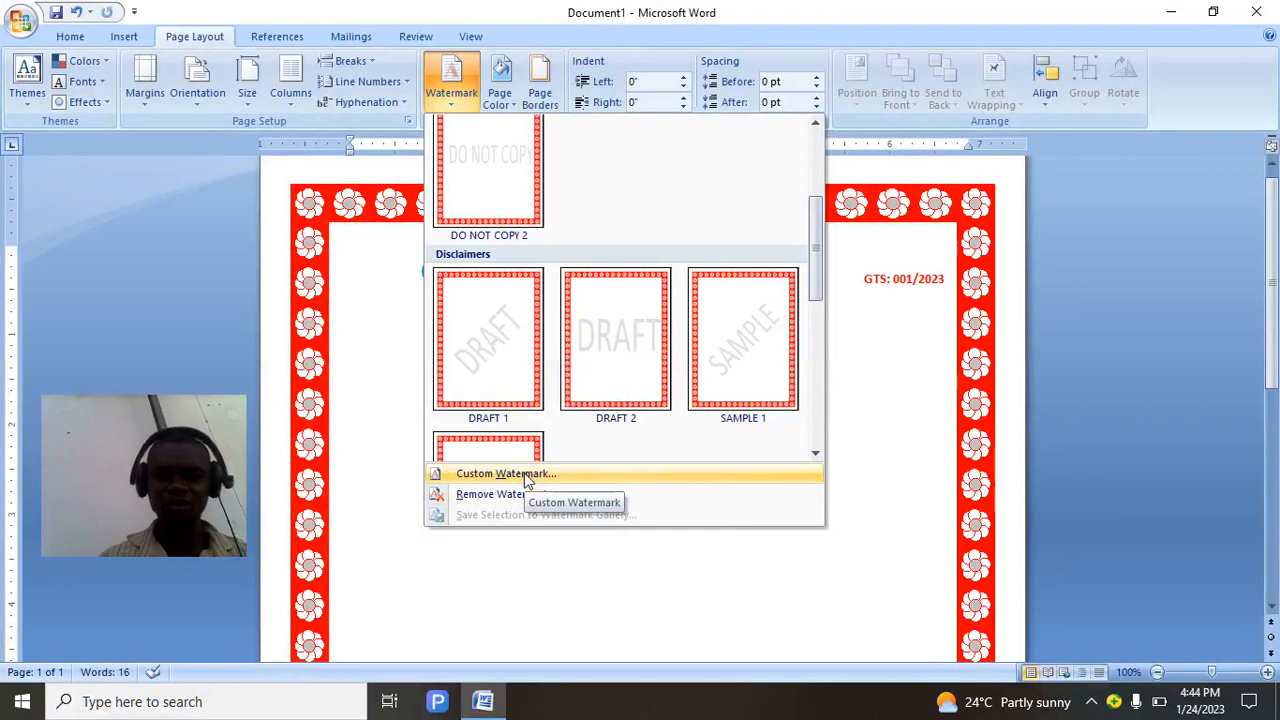
Open Custom Watermark and choose Text watermark in the Printed Watermark dialog.
left_click(525, 476)
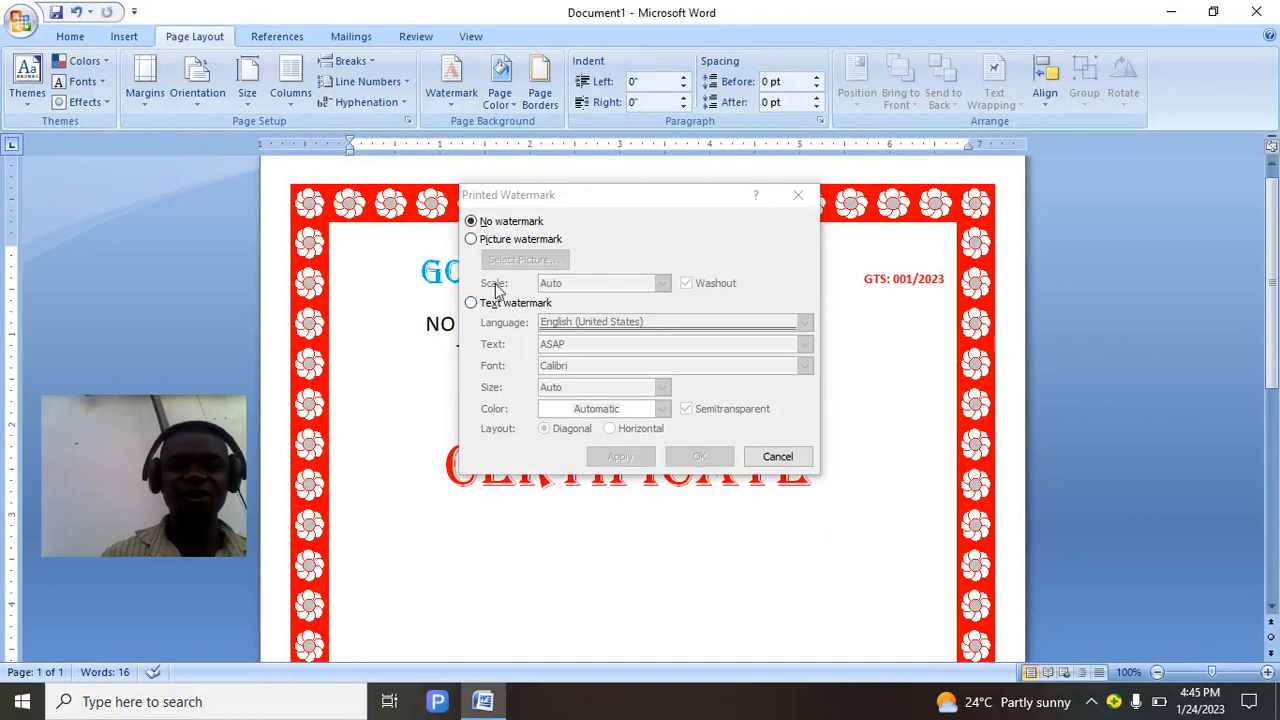
left_click(474, 244)
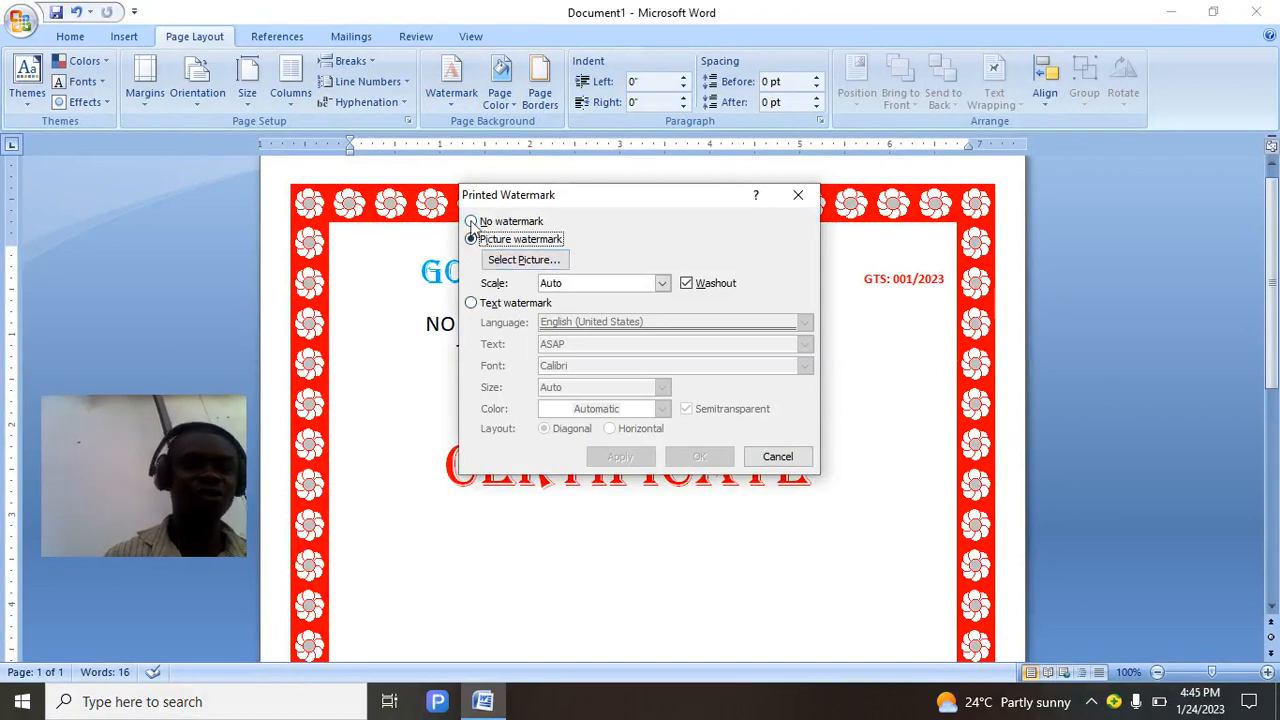
left_click(472, 305)
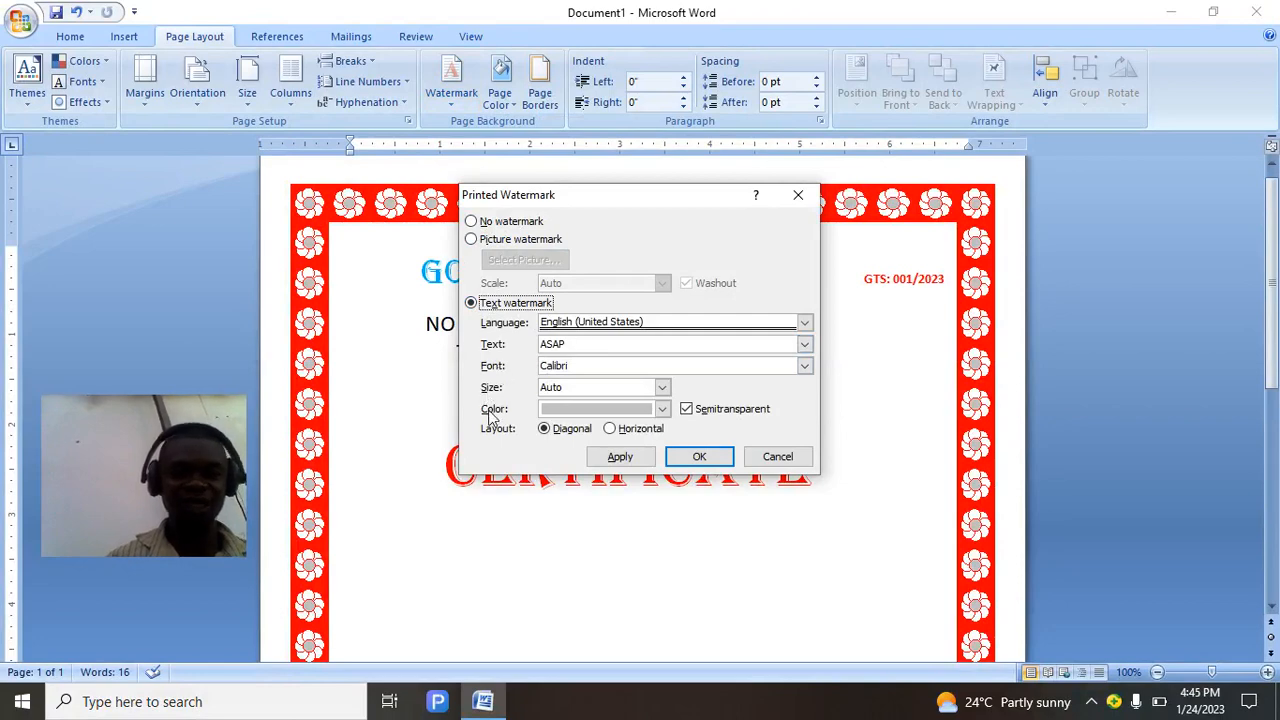
Replace the sample watermark text with OFFICIAL CERTIFICATION.
left_click(585, 344)
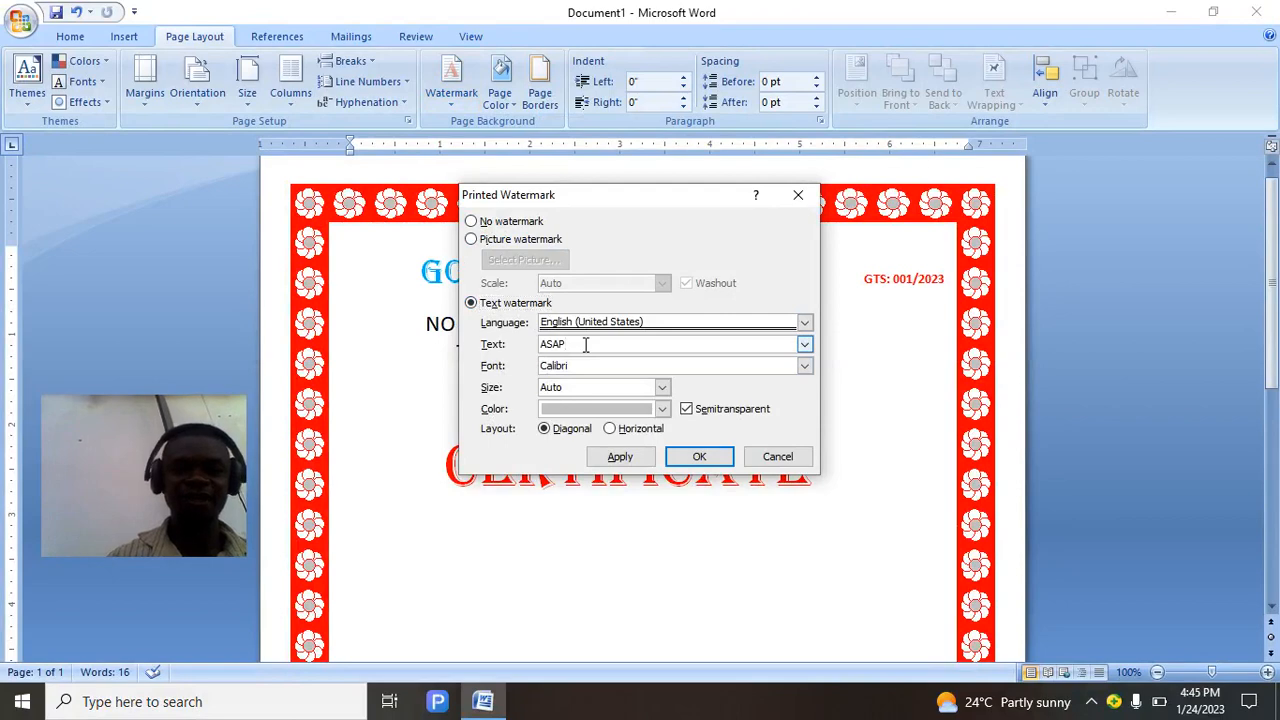
key("BackSpace")
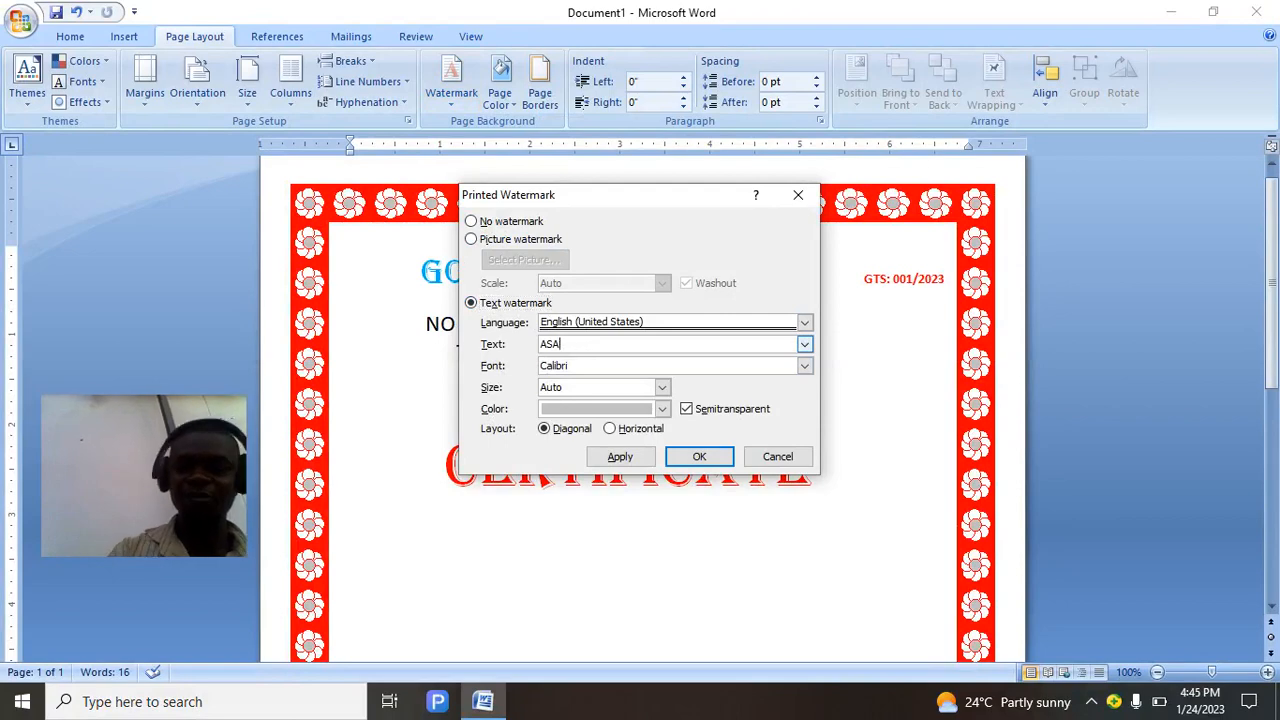
key("BackSpace")
key("BackSpace")
key("BackSpace")
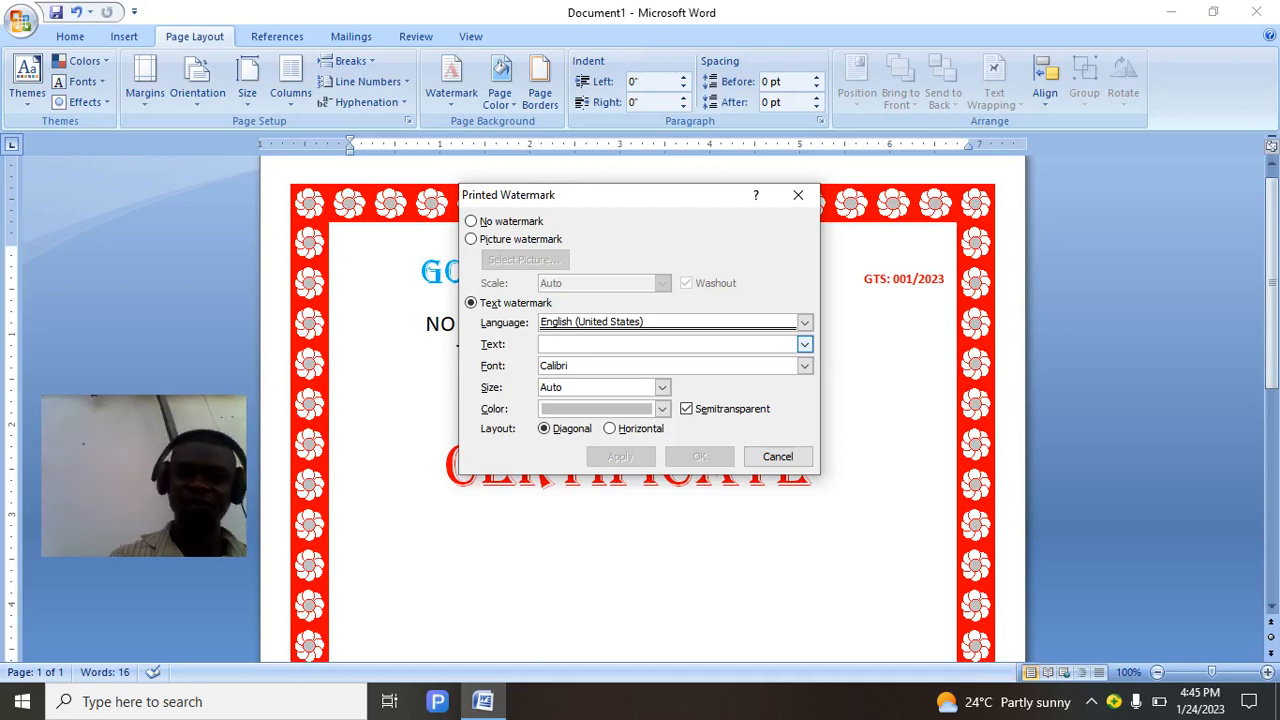
type("OFF")
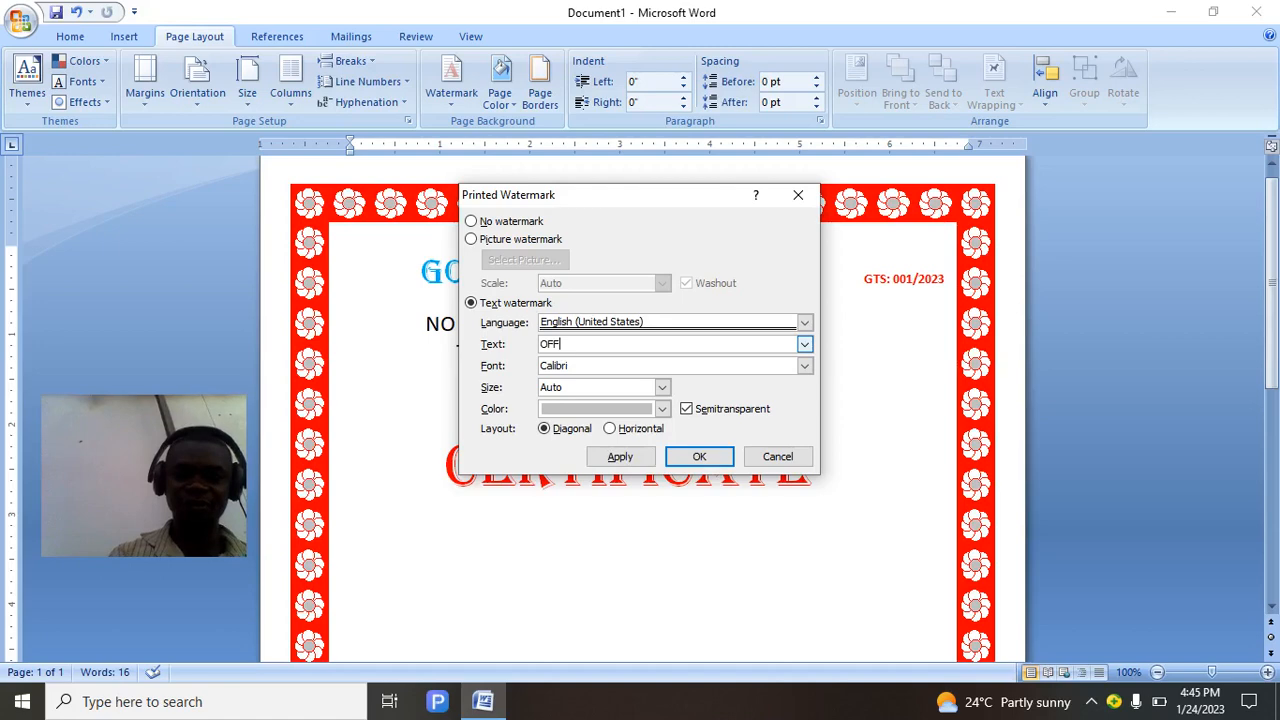
type("ICIA")
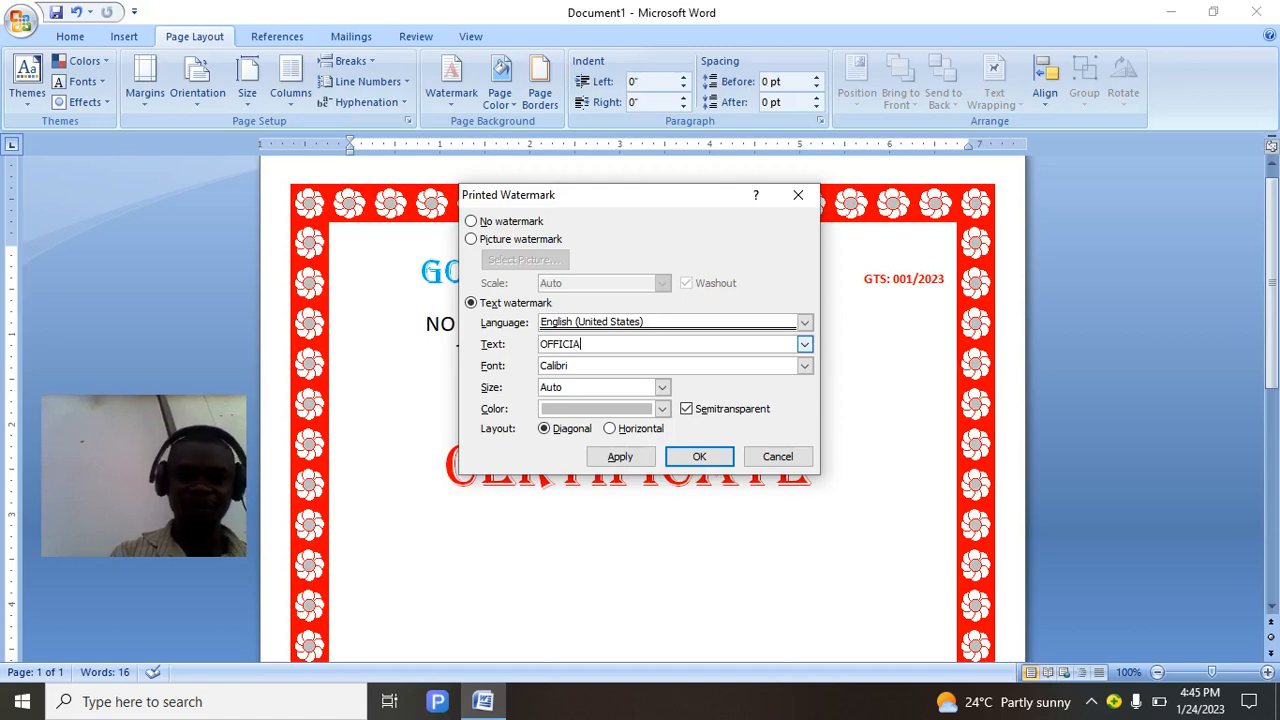
type("L U")
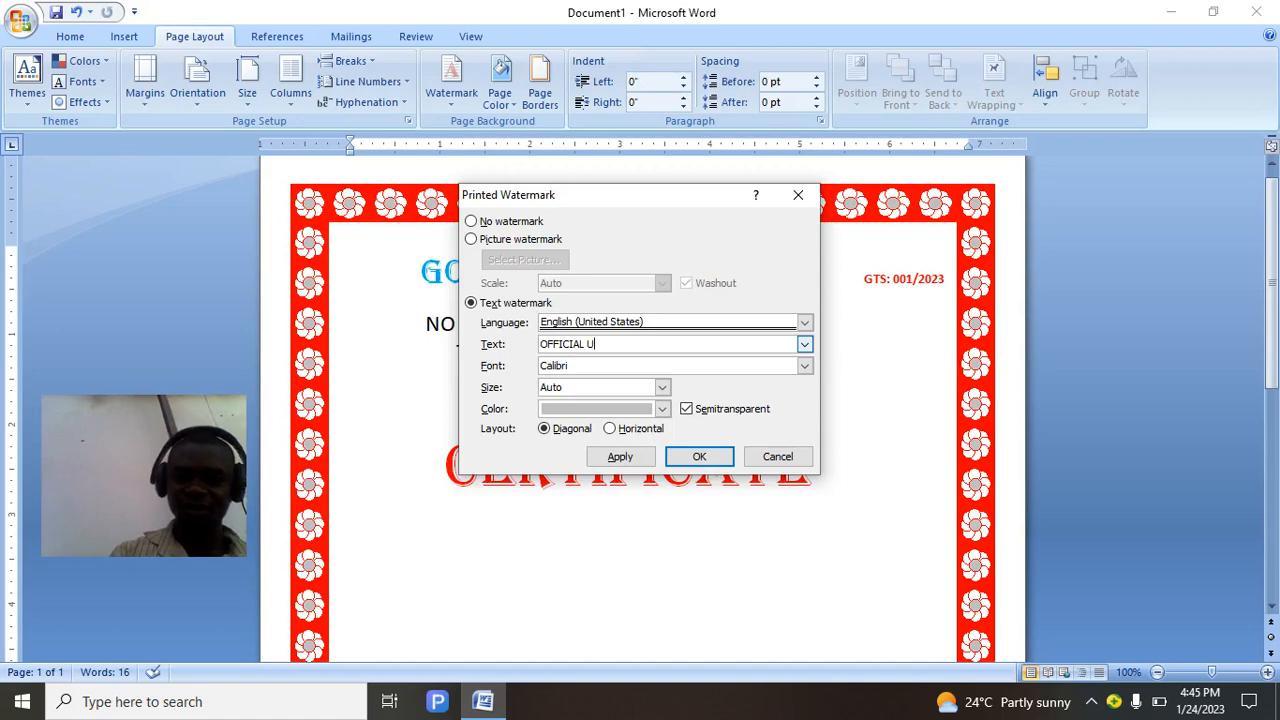
key("BackSpace")
key("BackSpace")
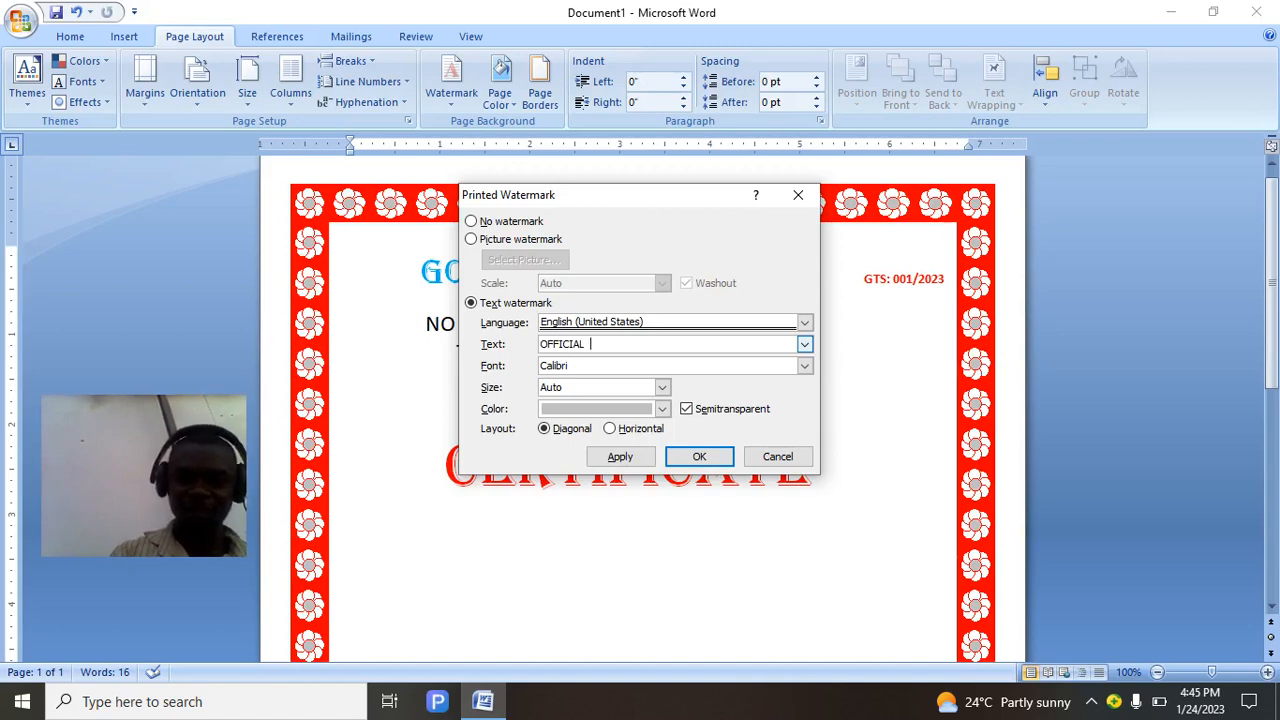
type("CER")
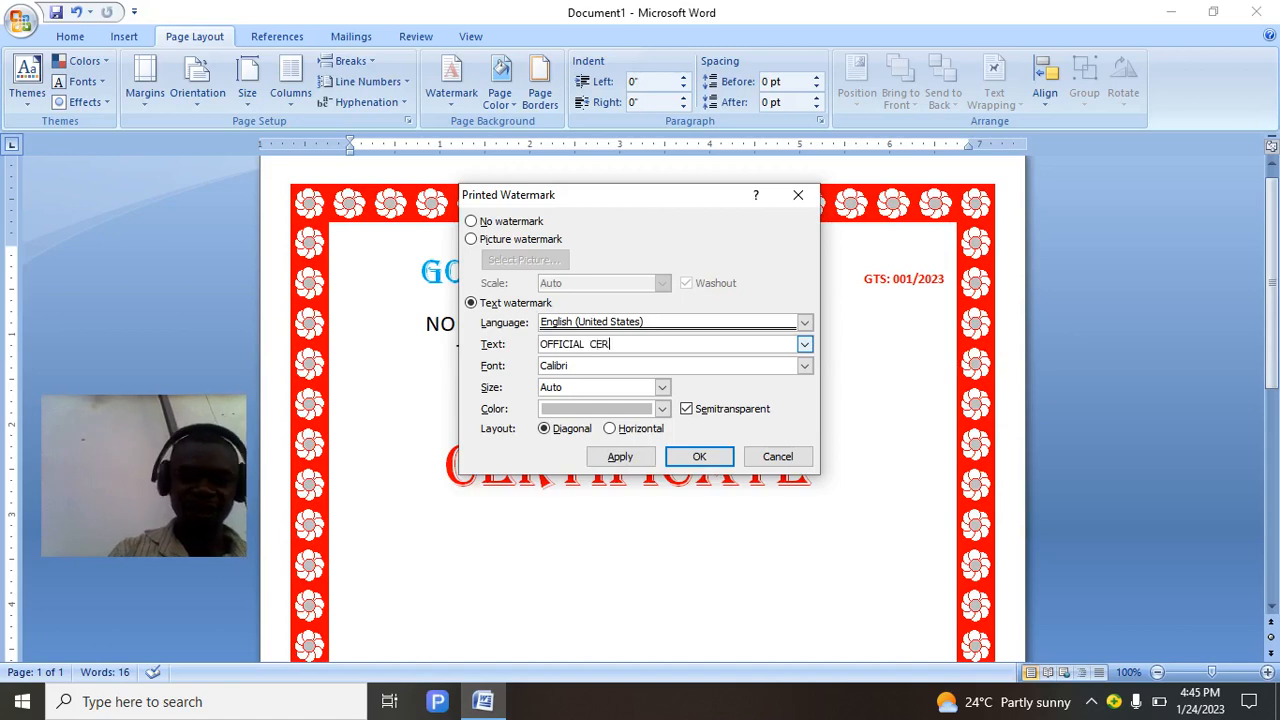
type("TIFIC")
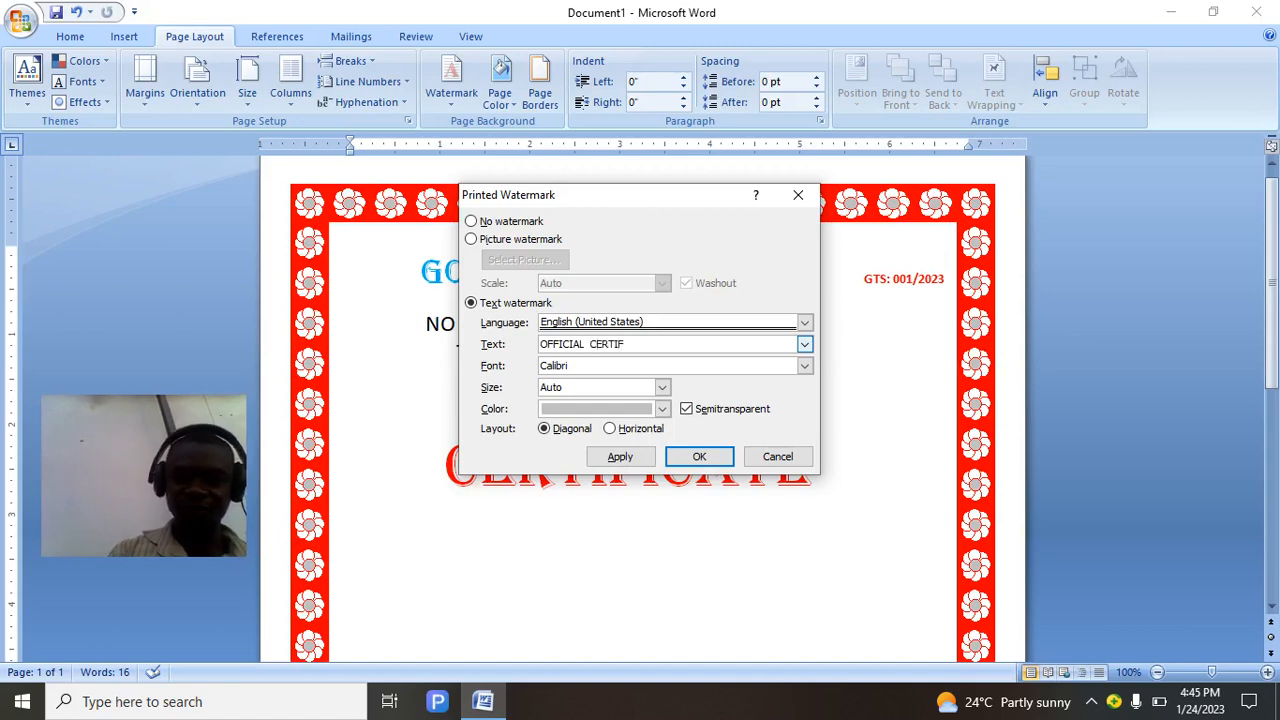
type("ION")
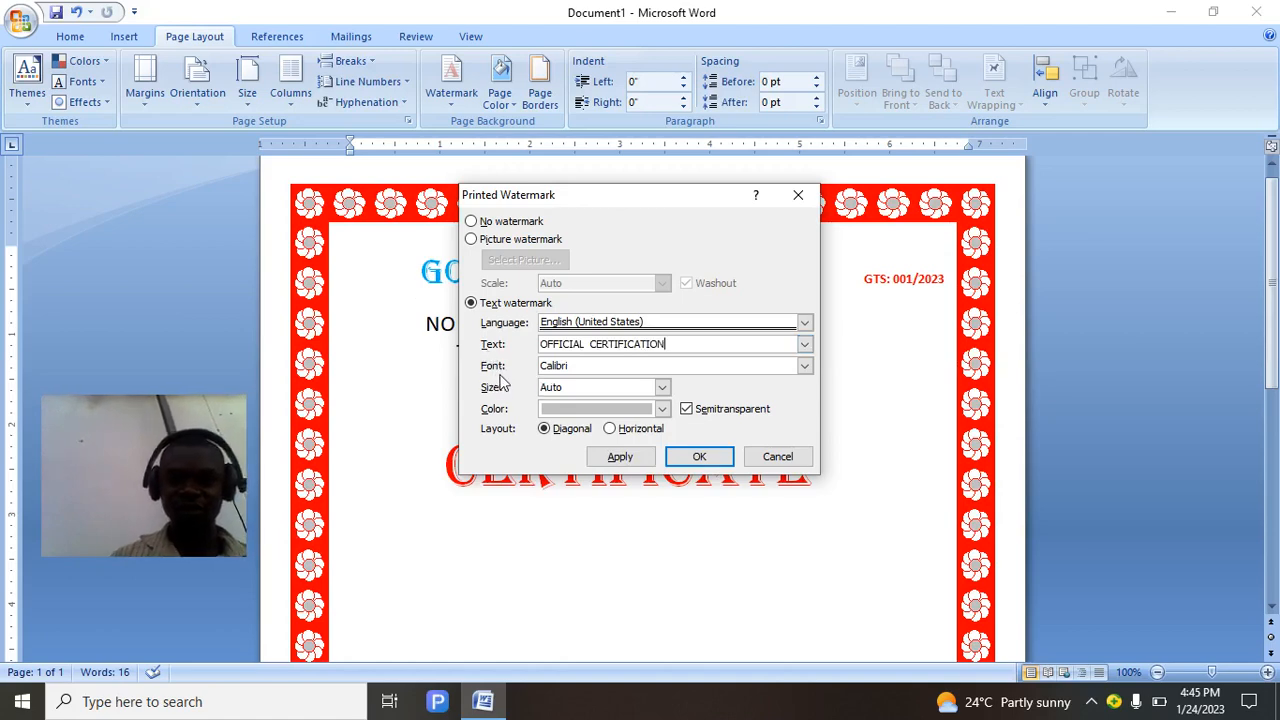
Keep Calibri at Auto size, make the watermark green, then apply and close the dialog.
left_click(806, 367)
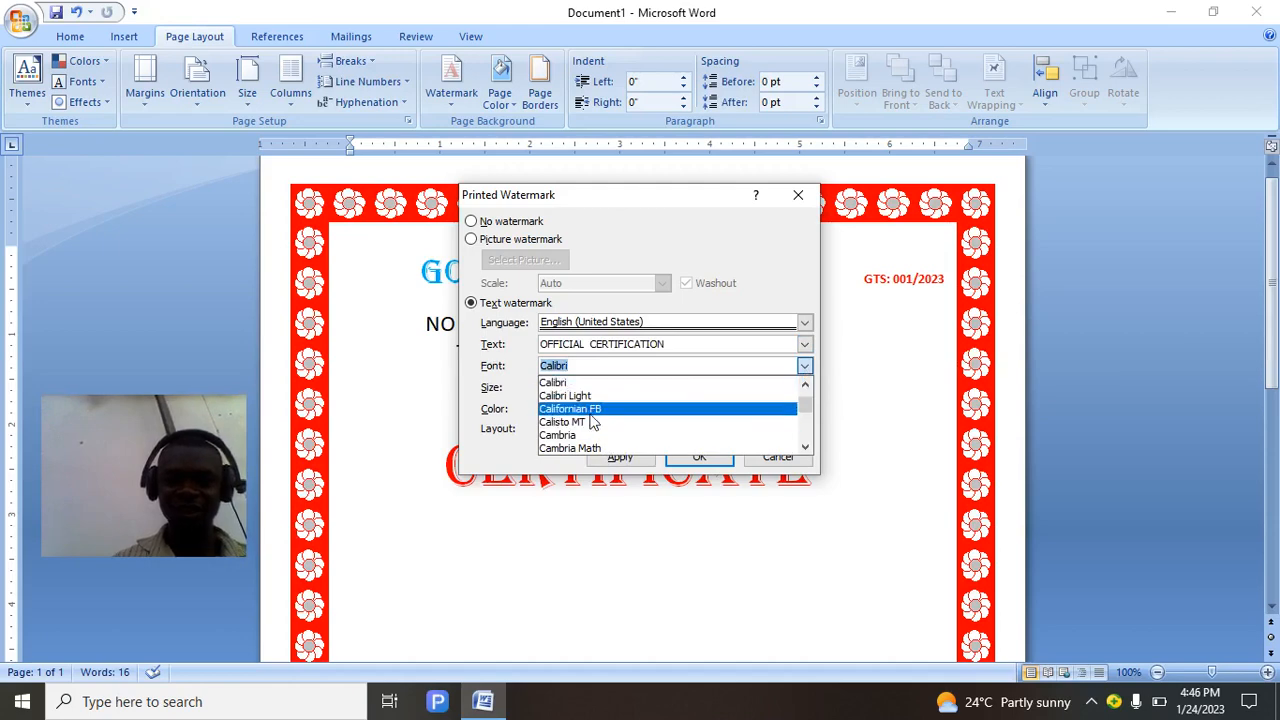
left_click(643, 368)
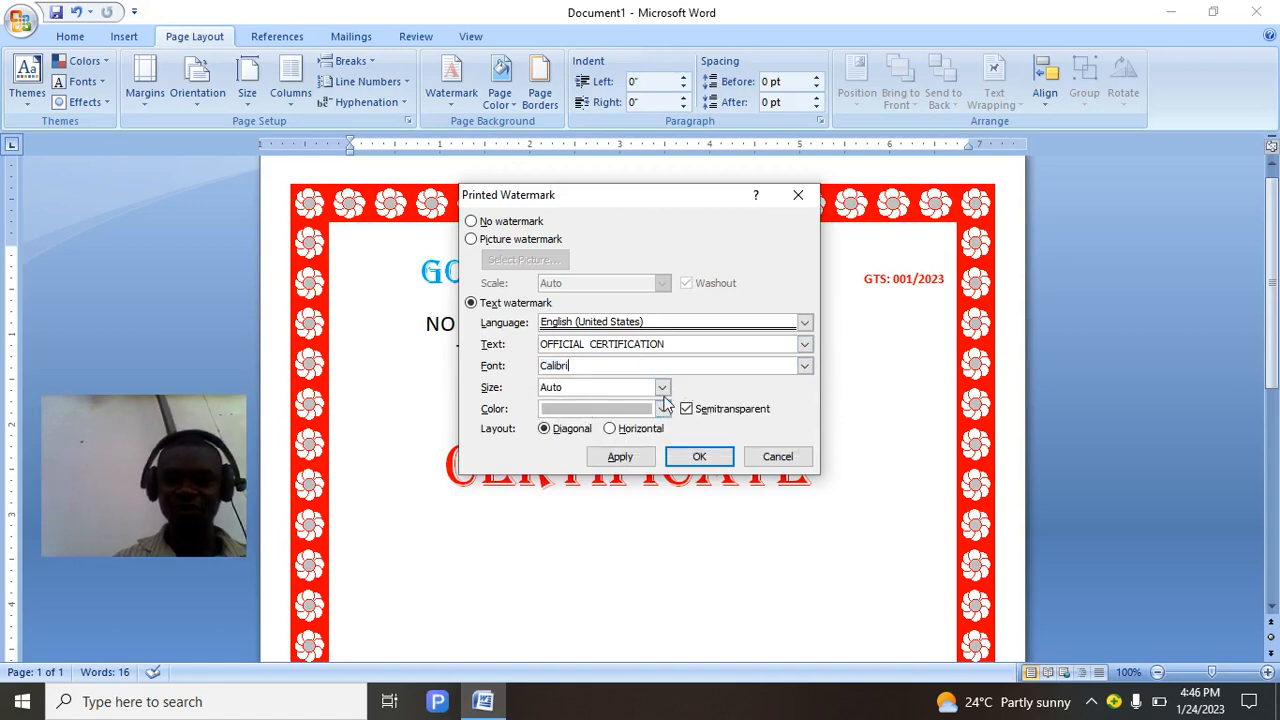
left_click(662, 388)
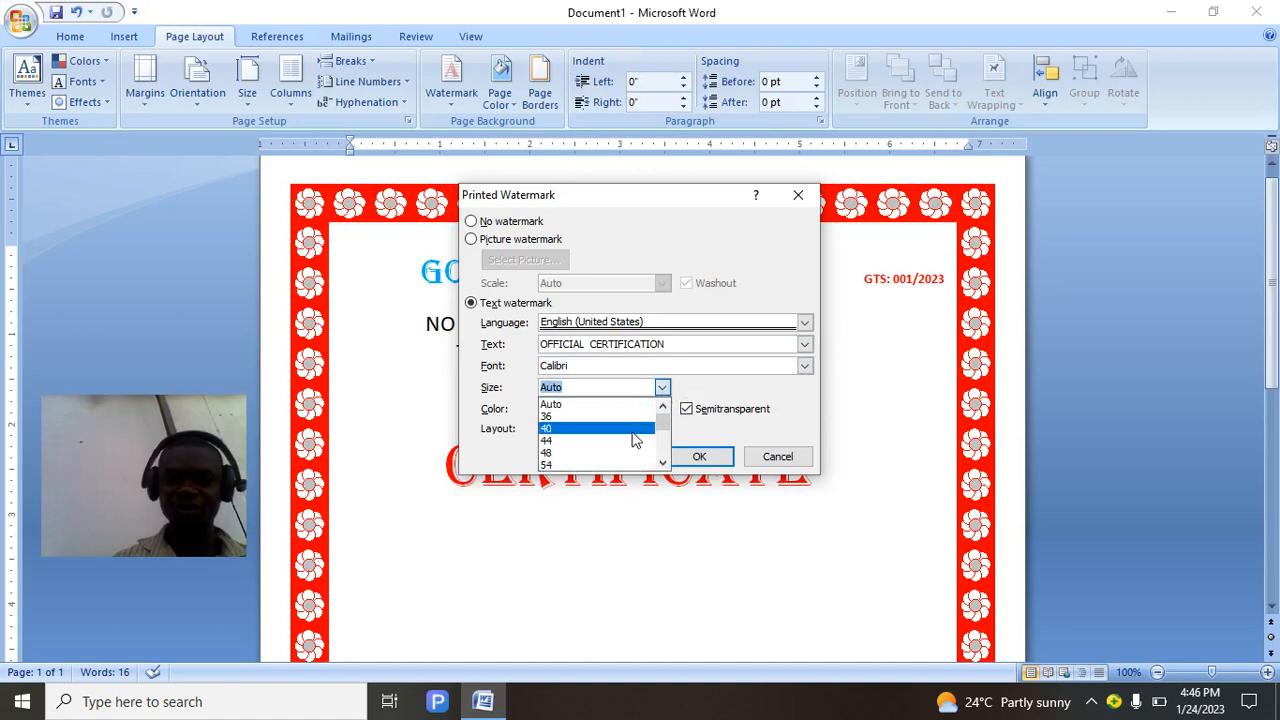
left_click(716, 390)
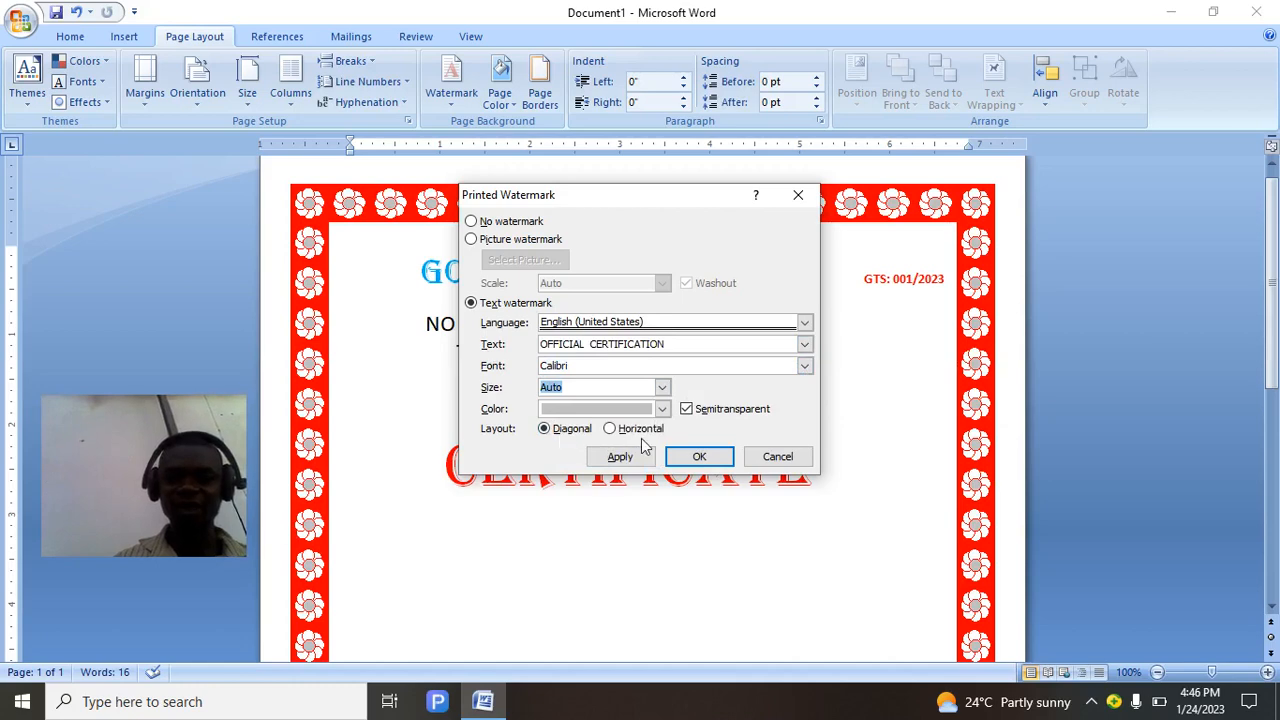
left_click(662, 409)
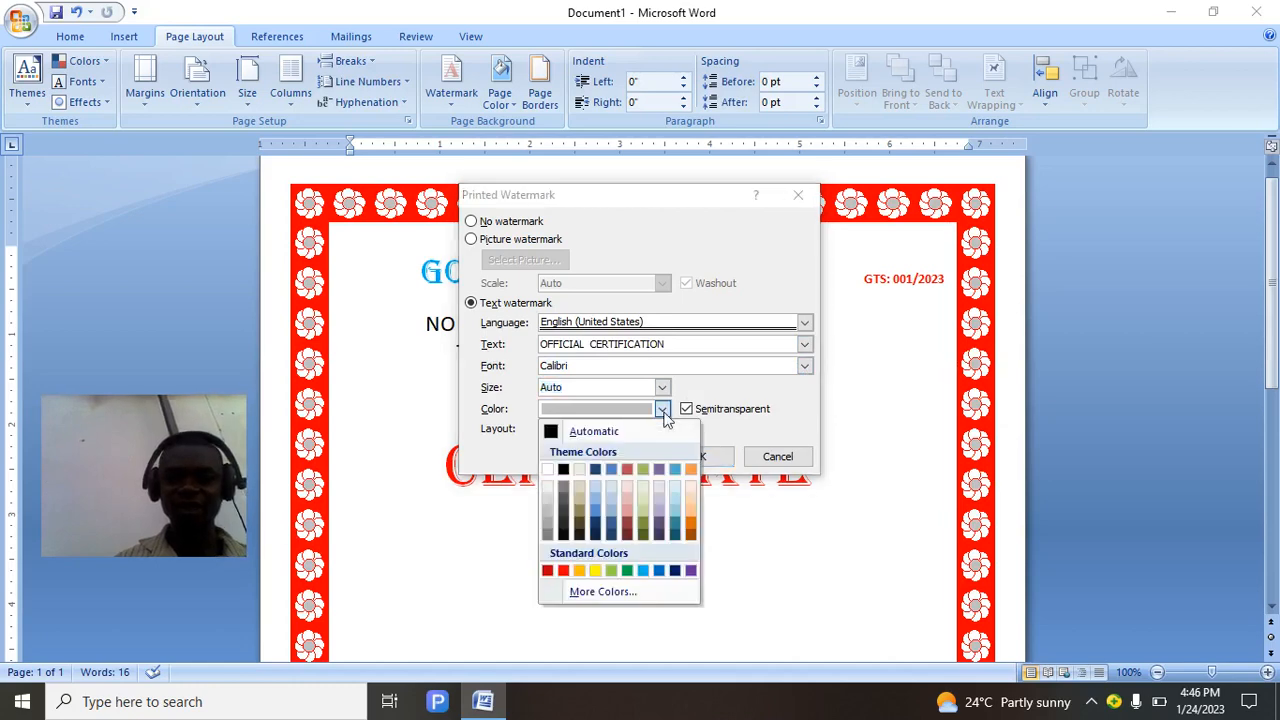
left_click(627, 570)
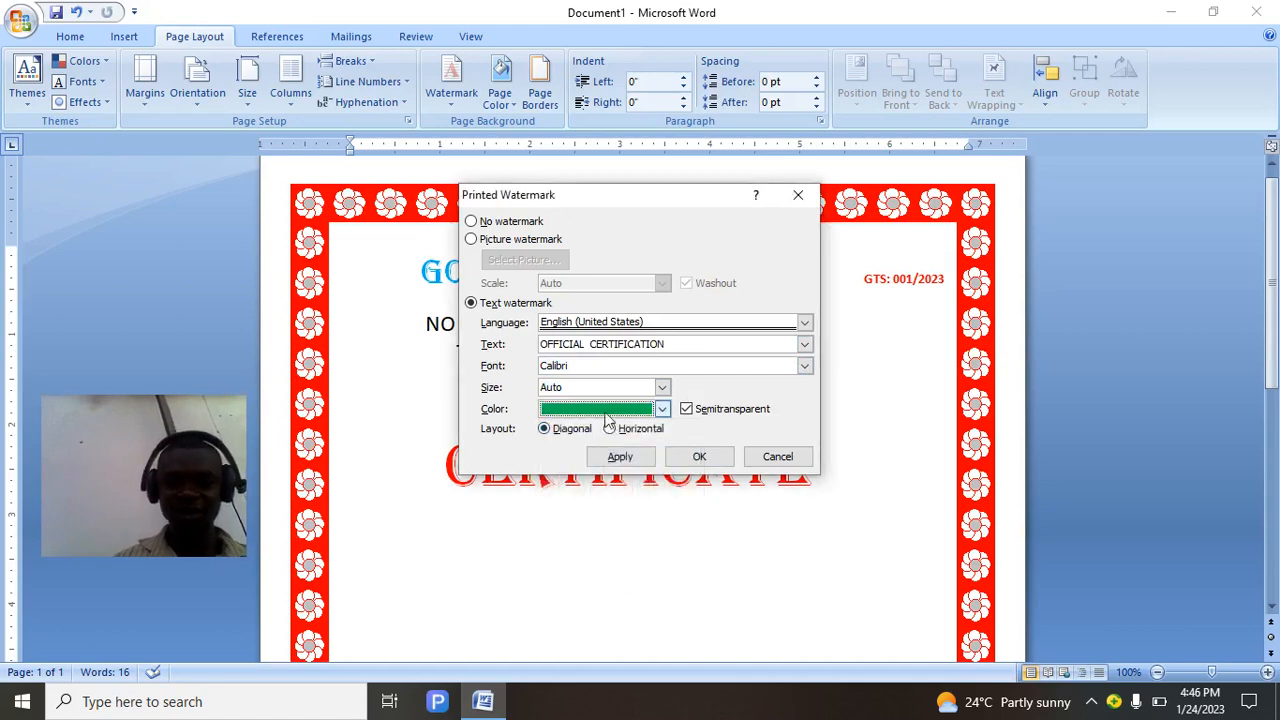
left_click(637, 463)
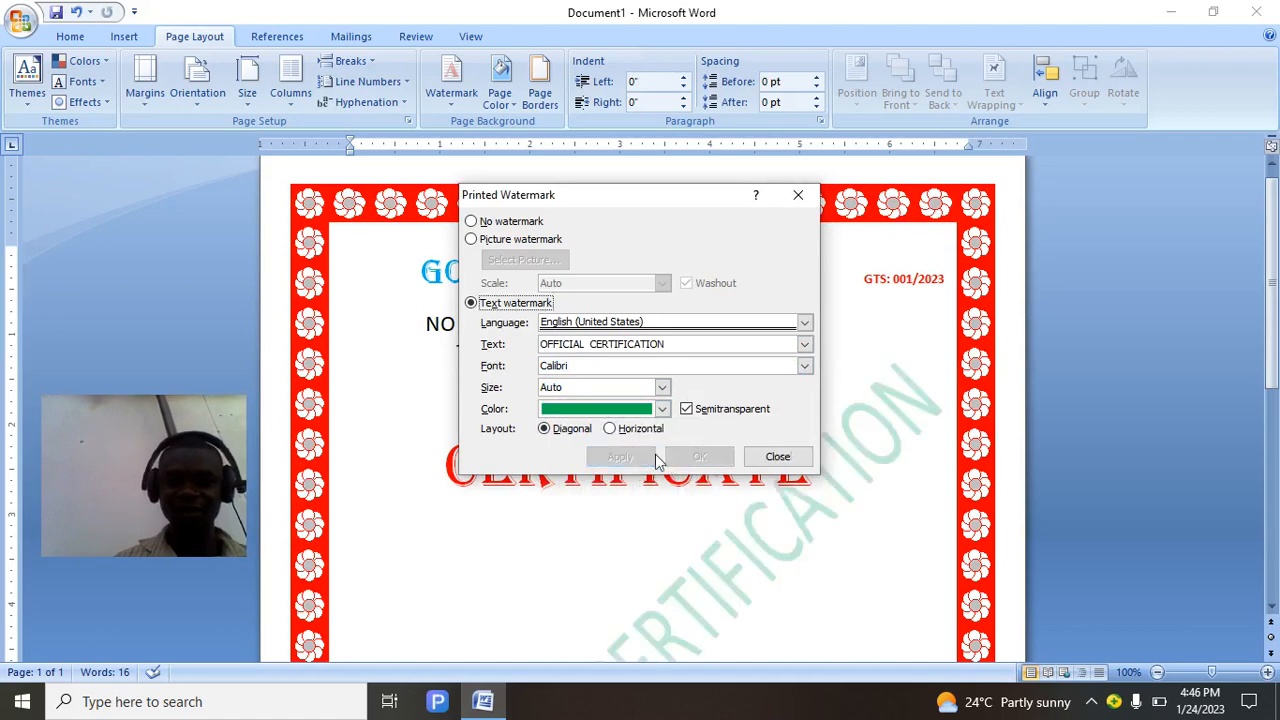
left_click(783, 459)
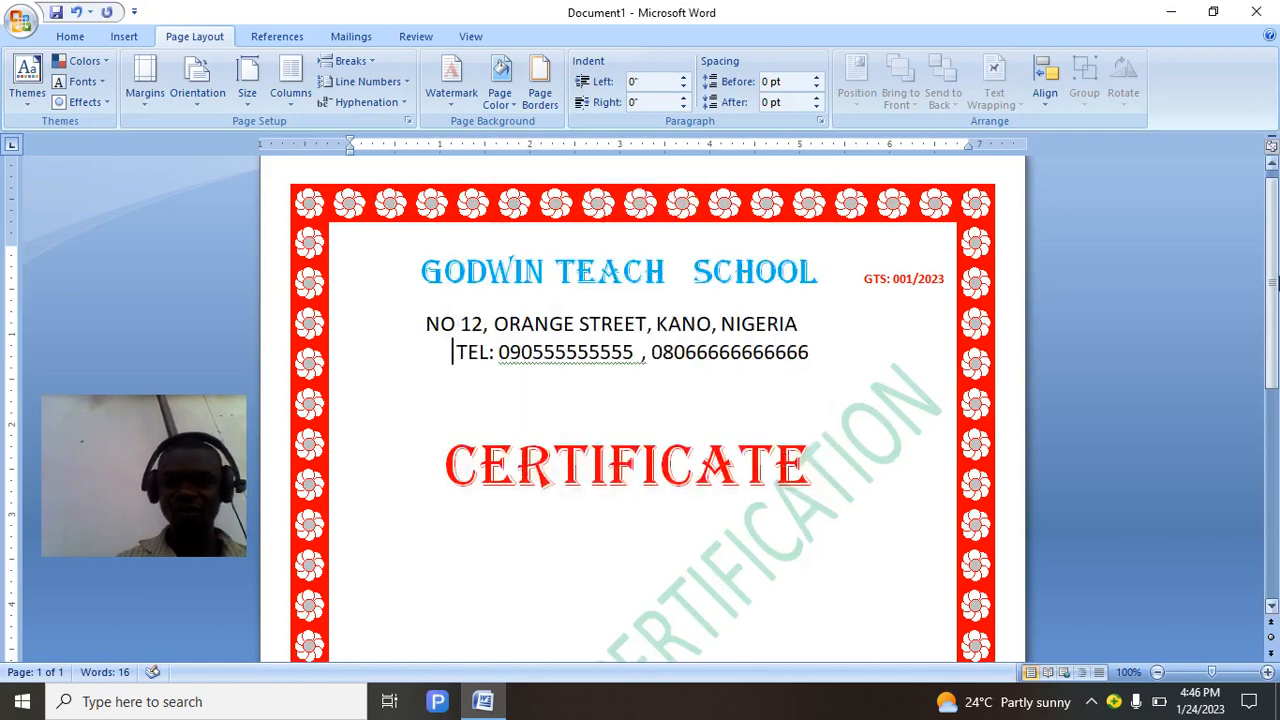
left_click_drag(1275, 310, 1276, 385)
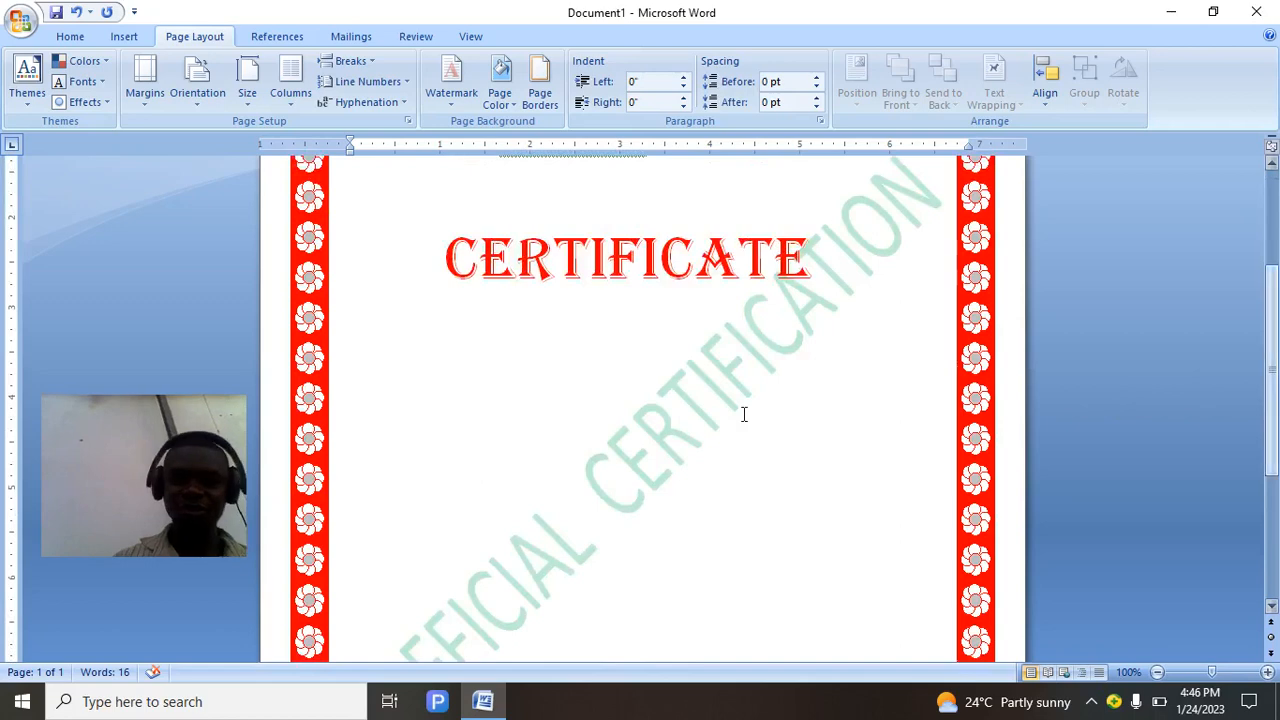
left_click_drag(1276, 338, 1276, 344)
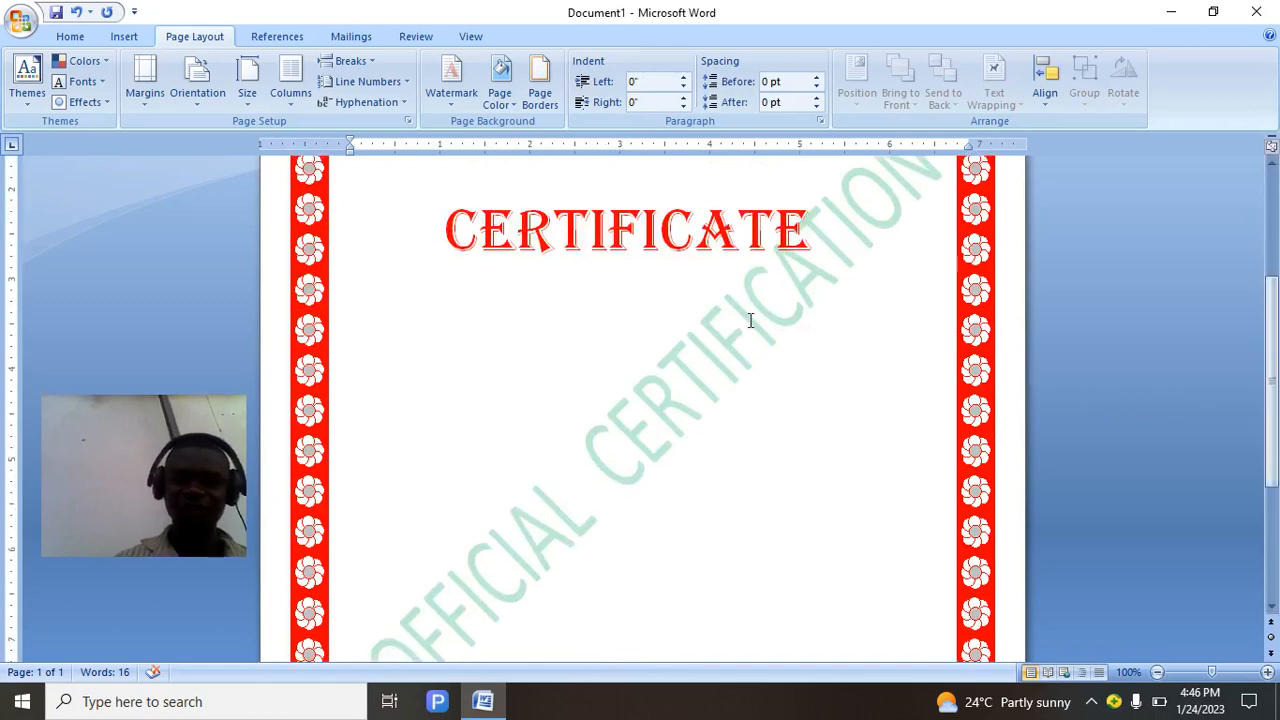
left_click_drag(1276, 382, 1276, 325)
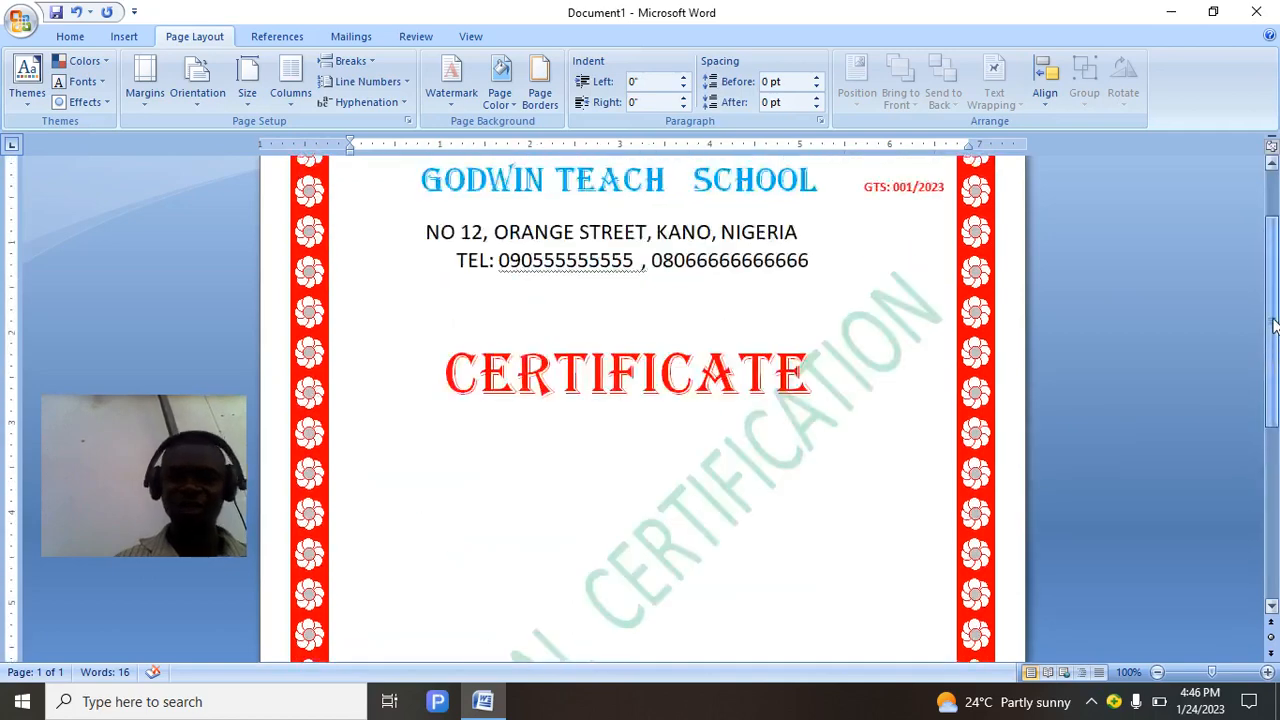
left_click(822, 387)
key("Return")
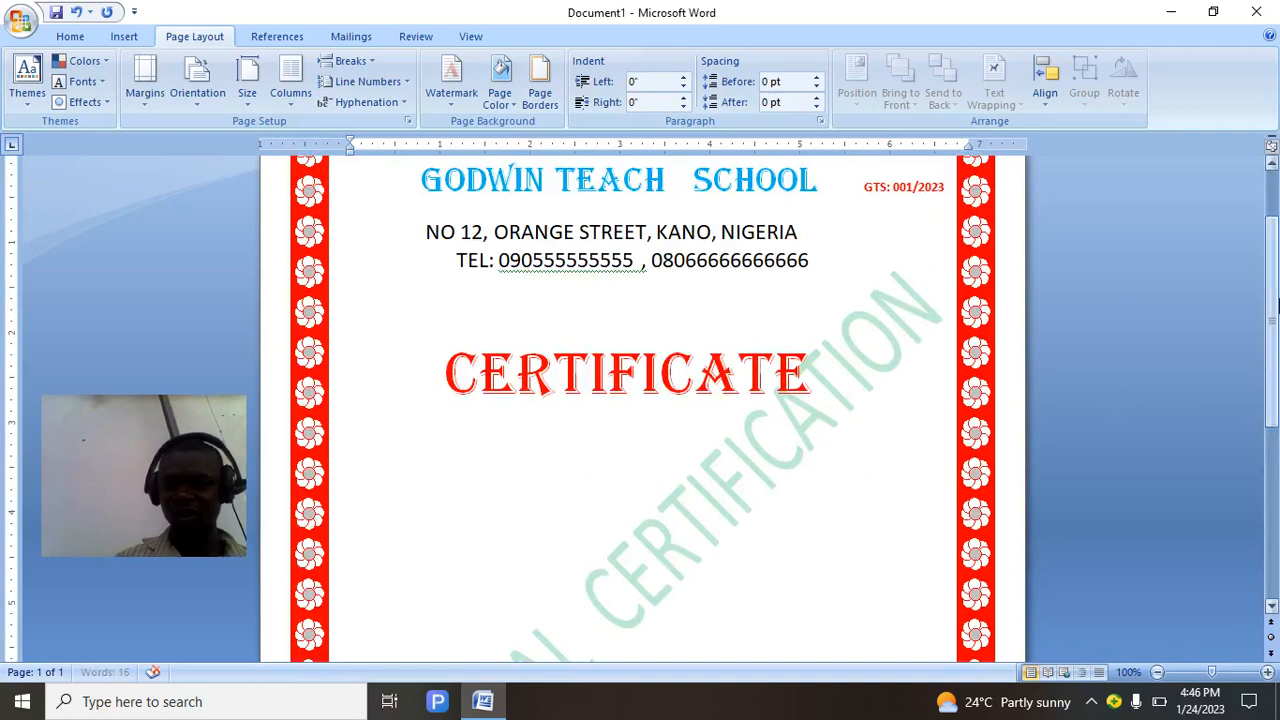
left_click_drag(1271, 330, 1273, 480)
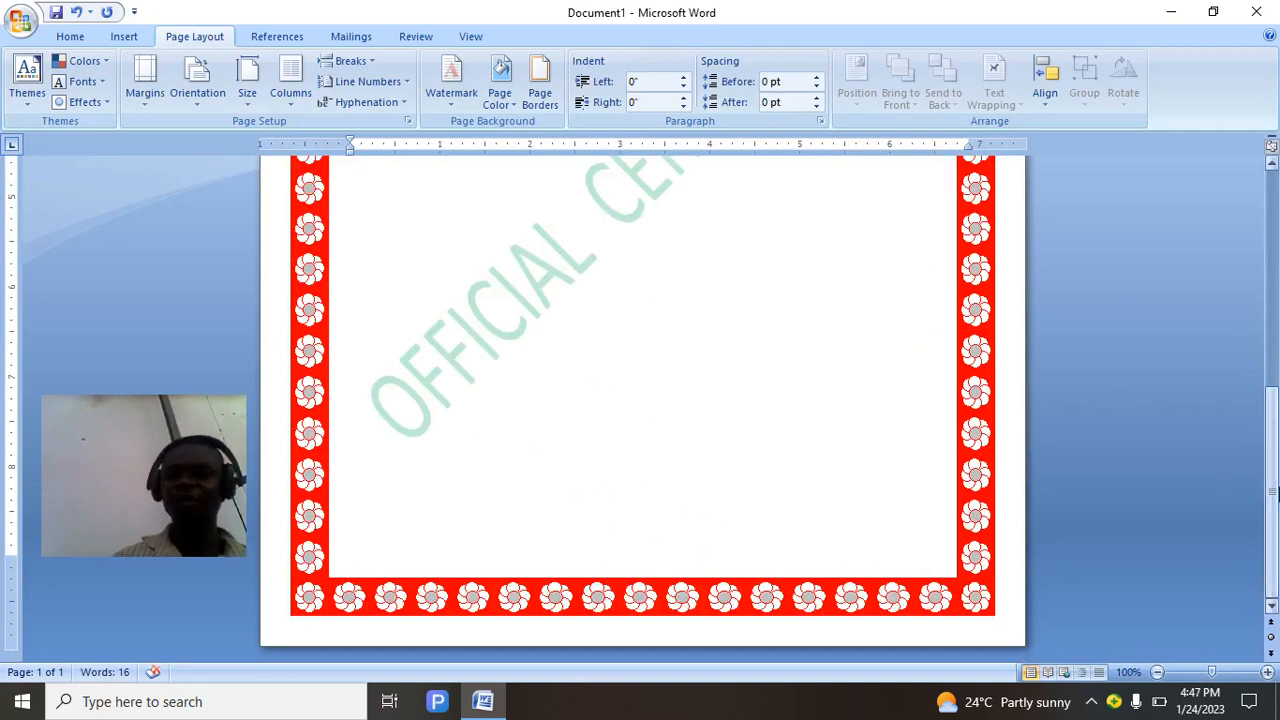
scroll(887, 329, "up", 5)
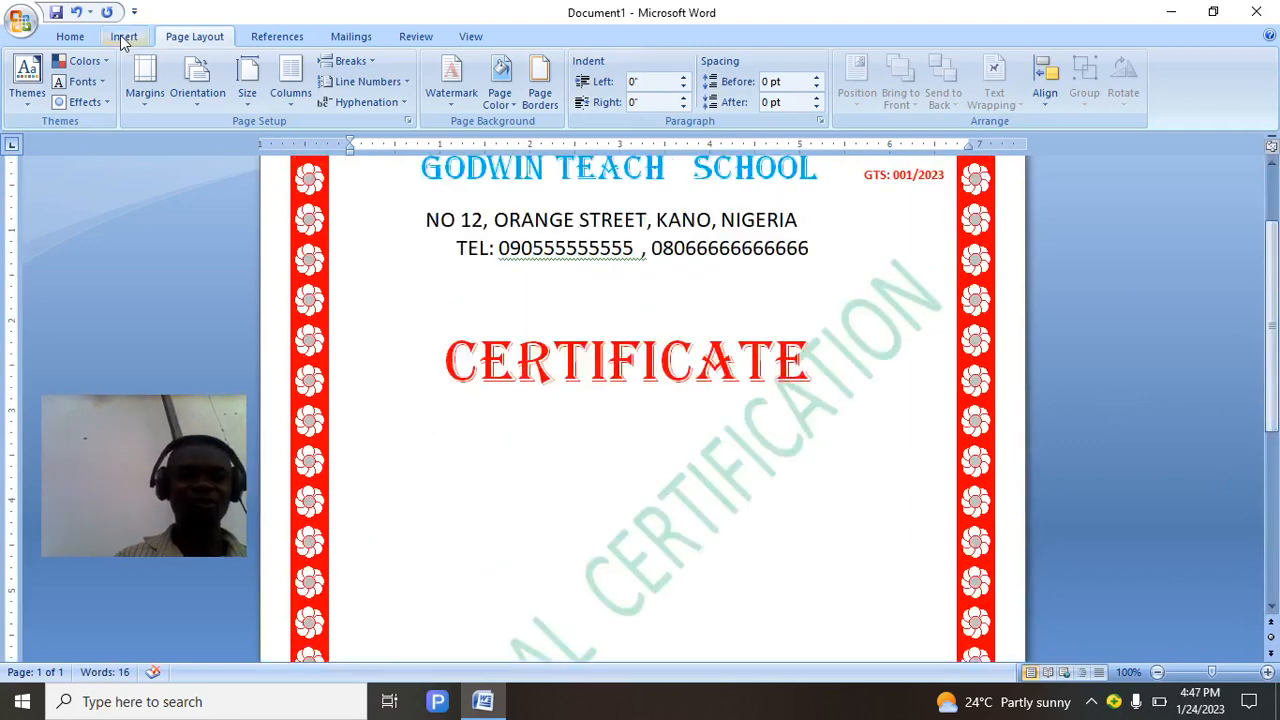
Draw a 32-point star shape below the CERTIFICATE title.
left_click(124, 38)
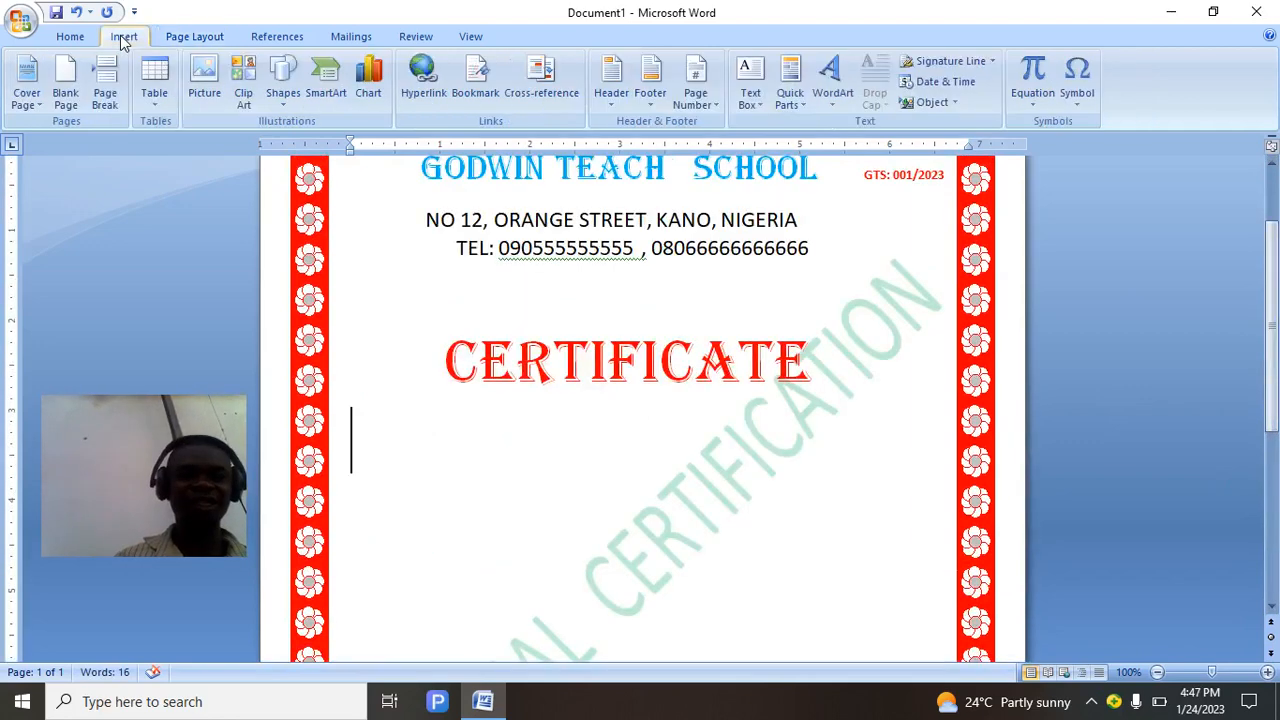
left_click(286, 88)
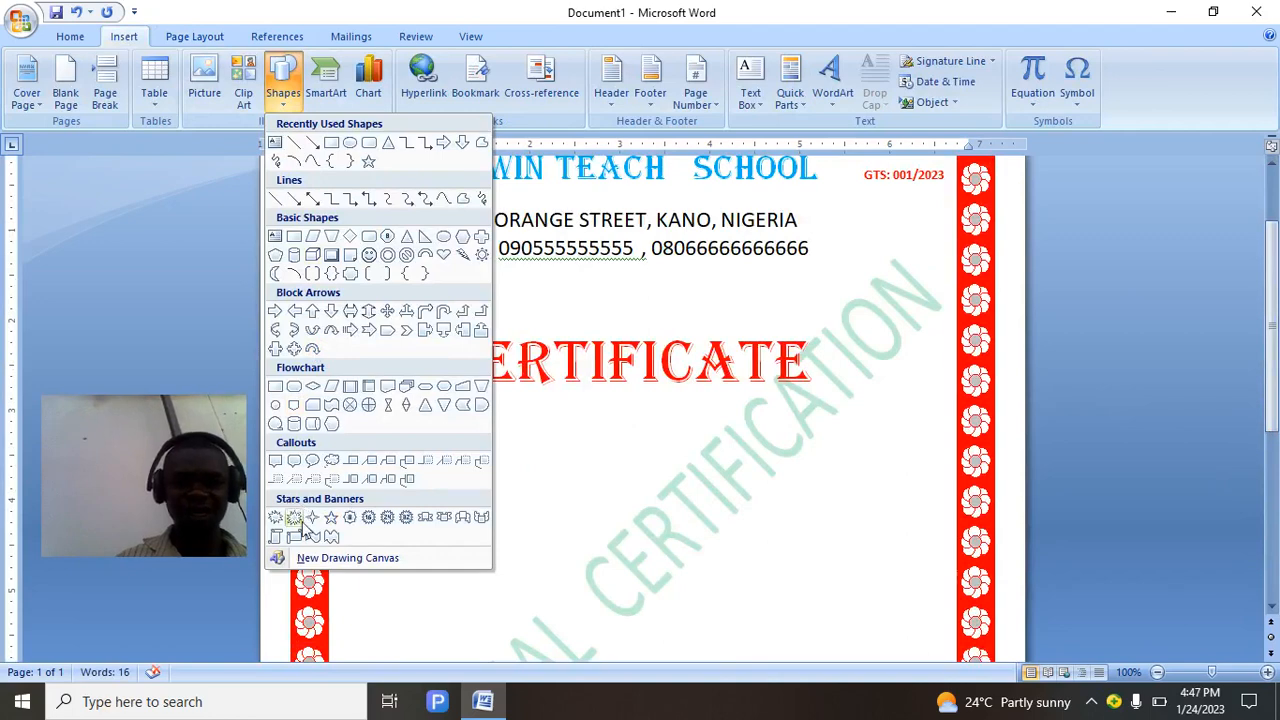
left_click(406, 517)
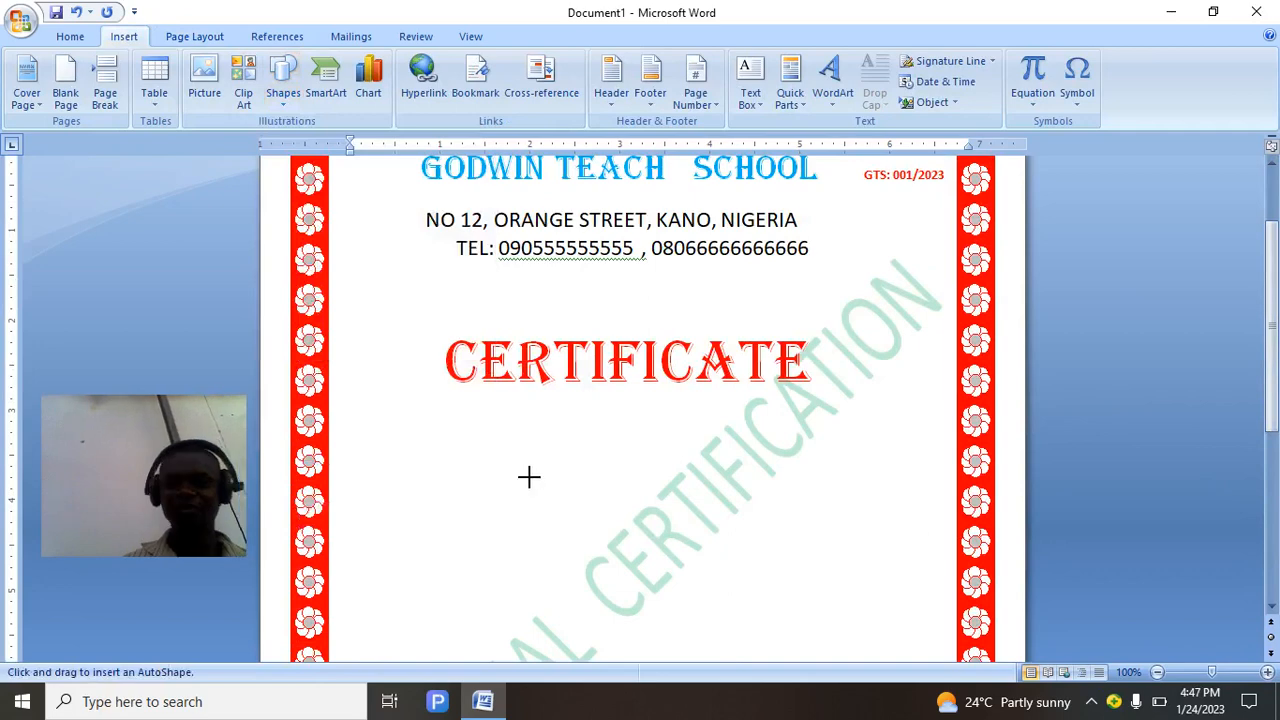
left_click_drag(528, 476, 740, 636)
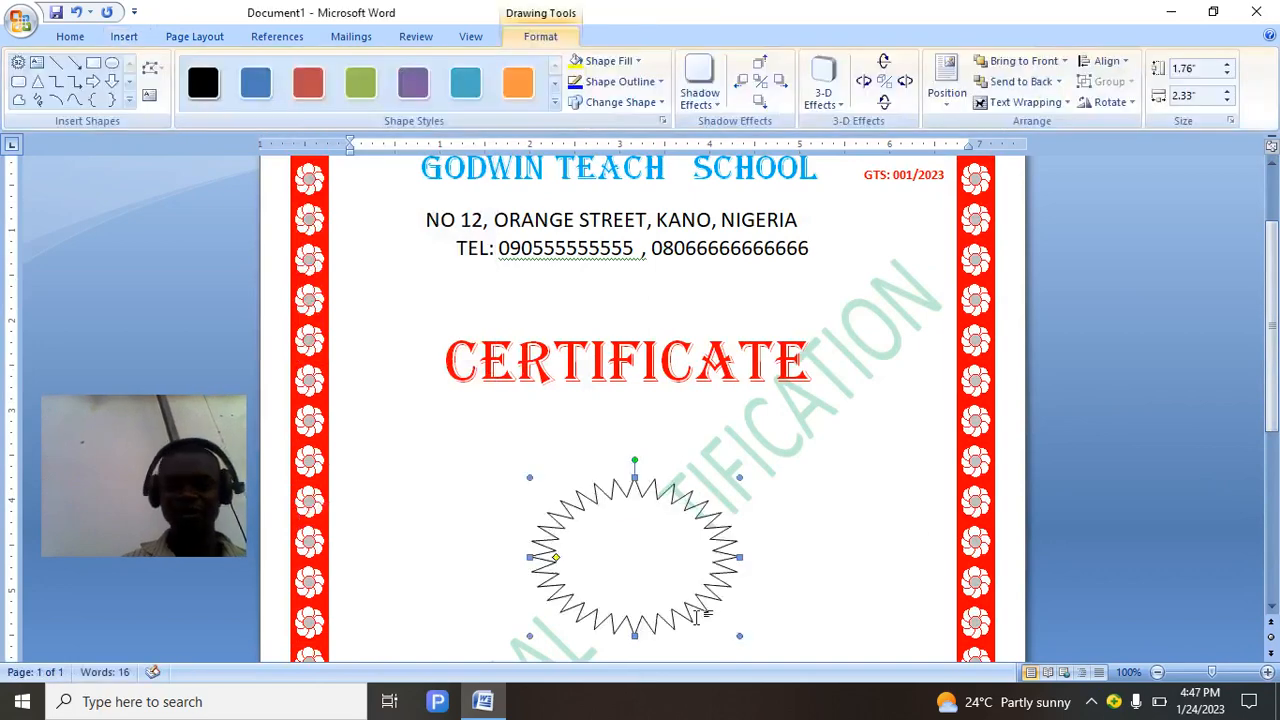
left_click_drag(1278, 338, 1278, 520)
left_click_drag(622, 284, 641, 608)
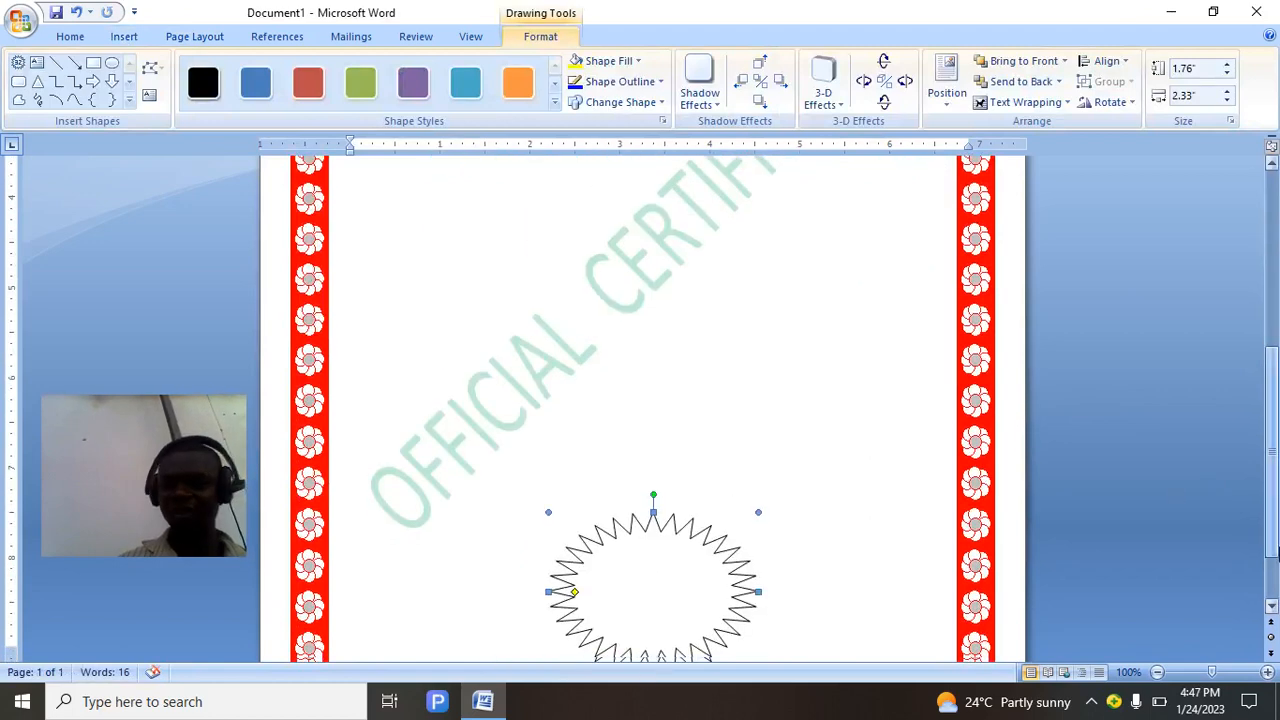
scroll(995, 570, "down", 2)
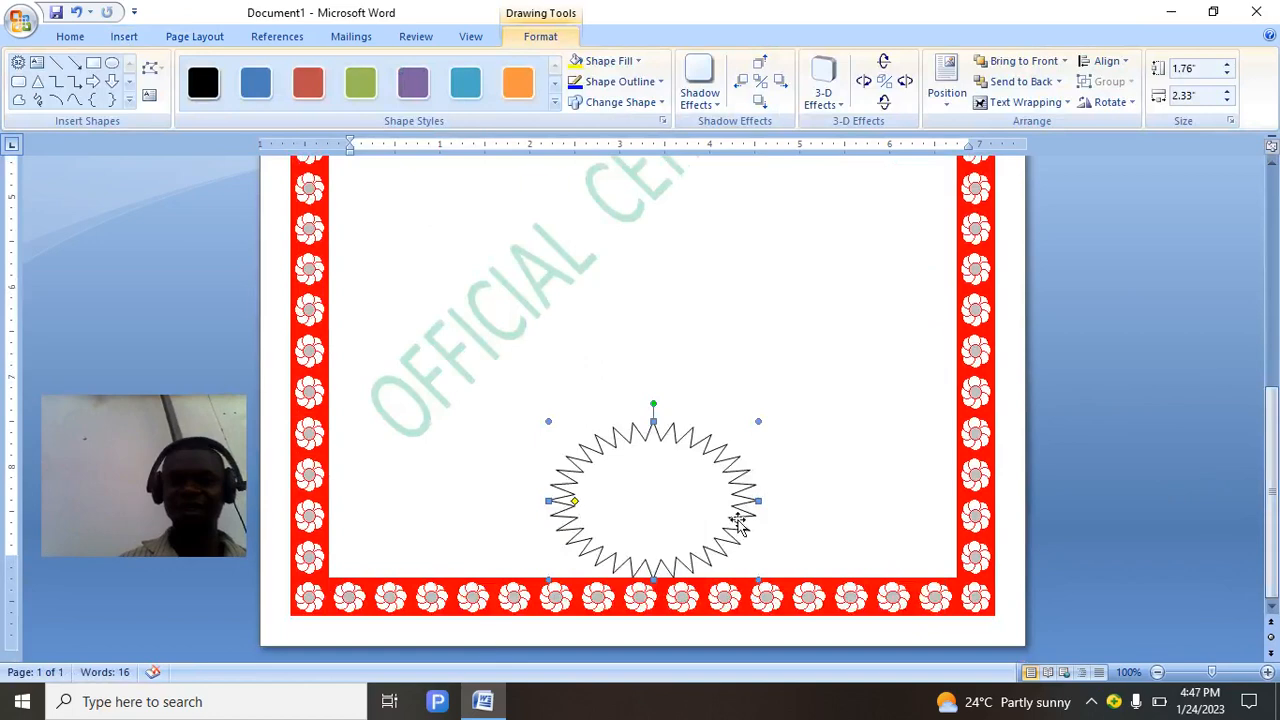
Shift the star slightly left and resize it to about 1.42 by 1.48 inches.
left_click_drag(755, 505, 724, 500)
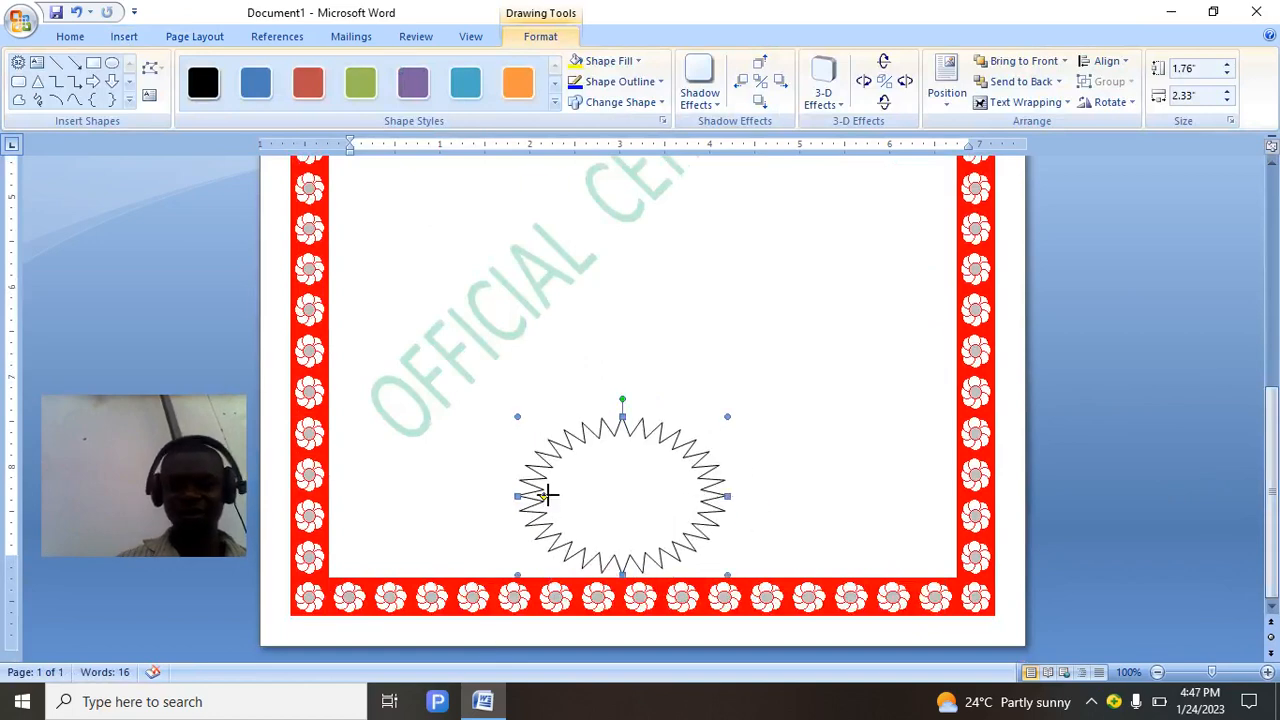
left_click_drag(519, 496, 567, 494)
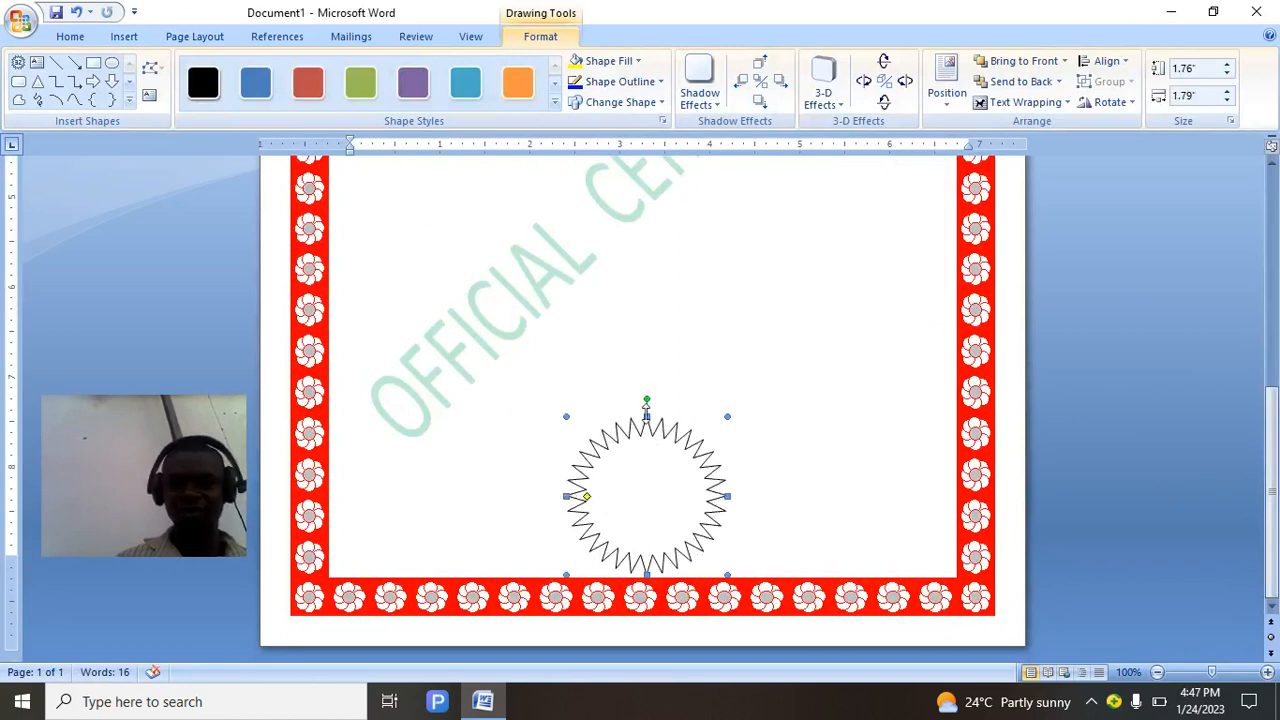
left_click_drag(647, 416, 647, 440)
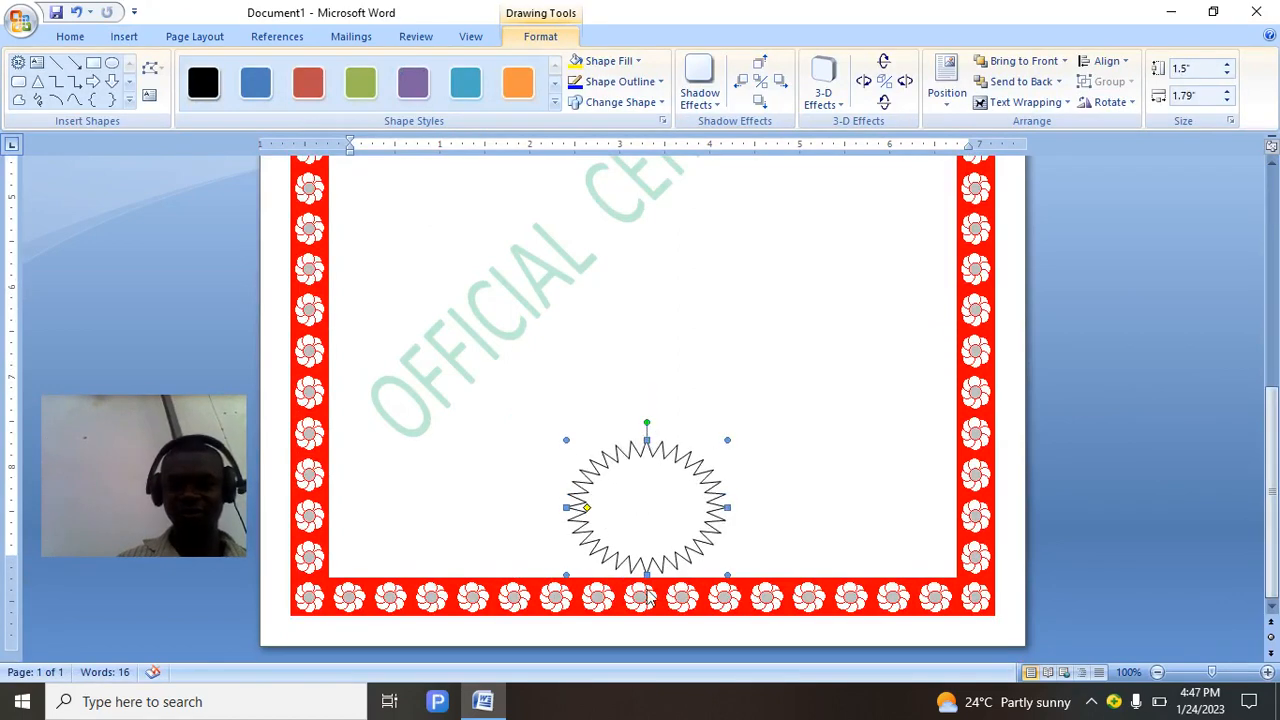
left_click_drag(733, 508, 710, 507)
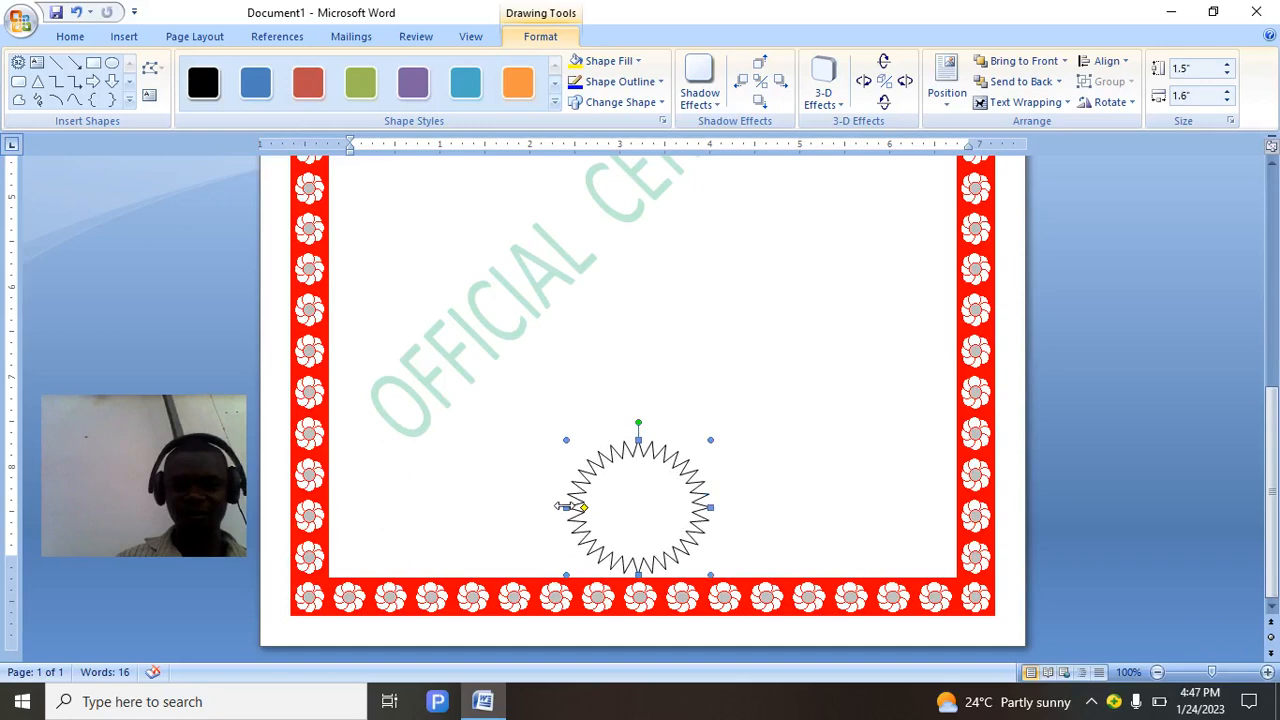
left_click_drag(562, 507, 574, 507)
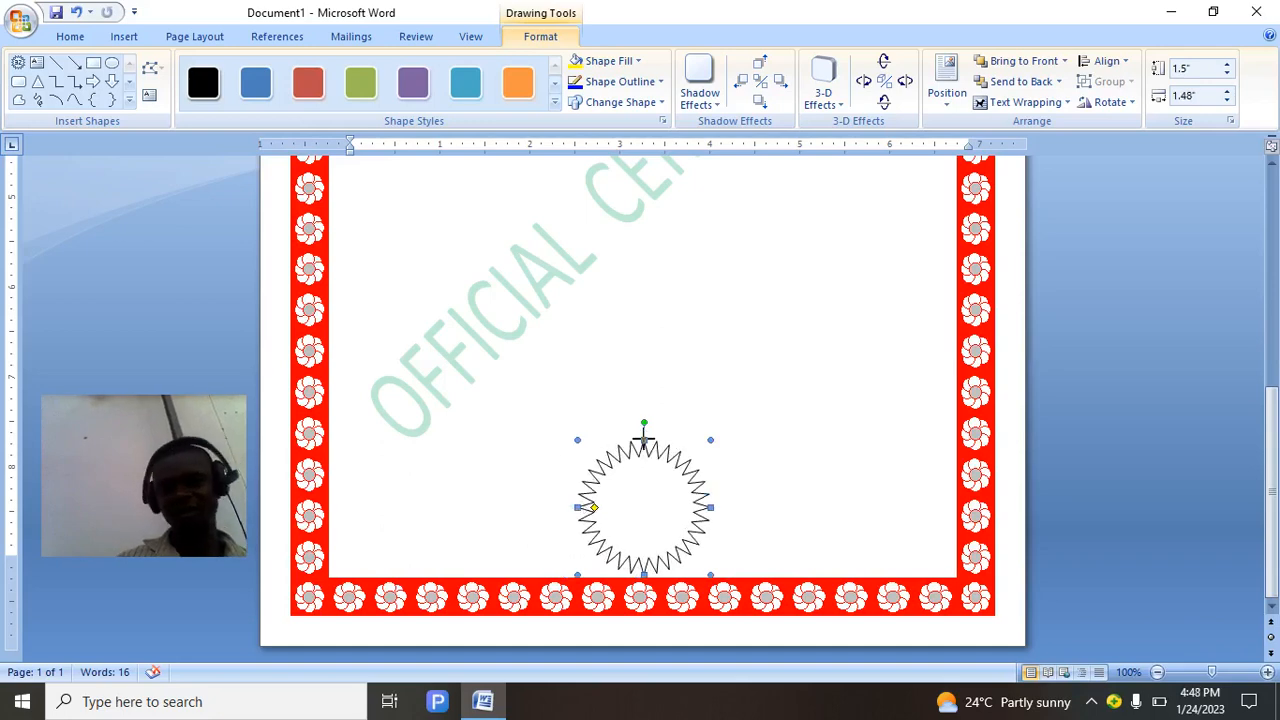
left_click_drag(644, 438, 644, 447)
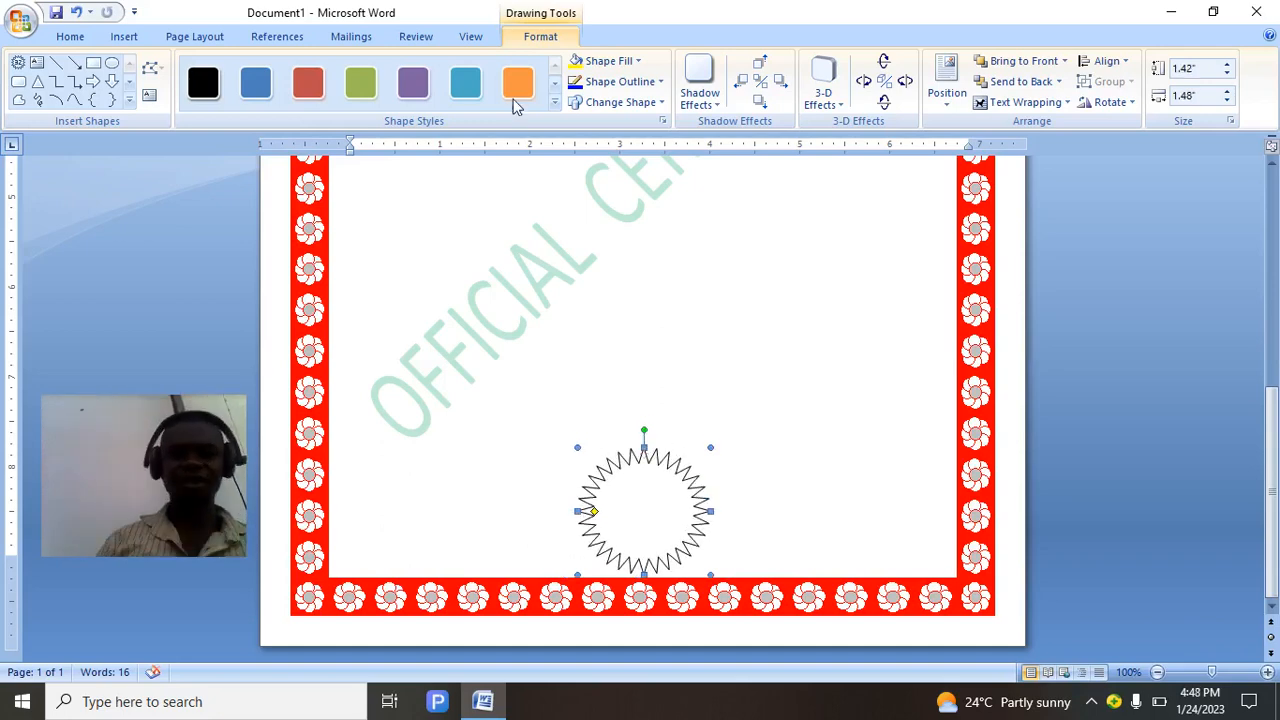
Apply the 'Colored Fill, White Outline - Accent 2' shape style to the star seal.
left_click(555, 80)
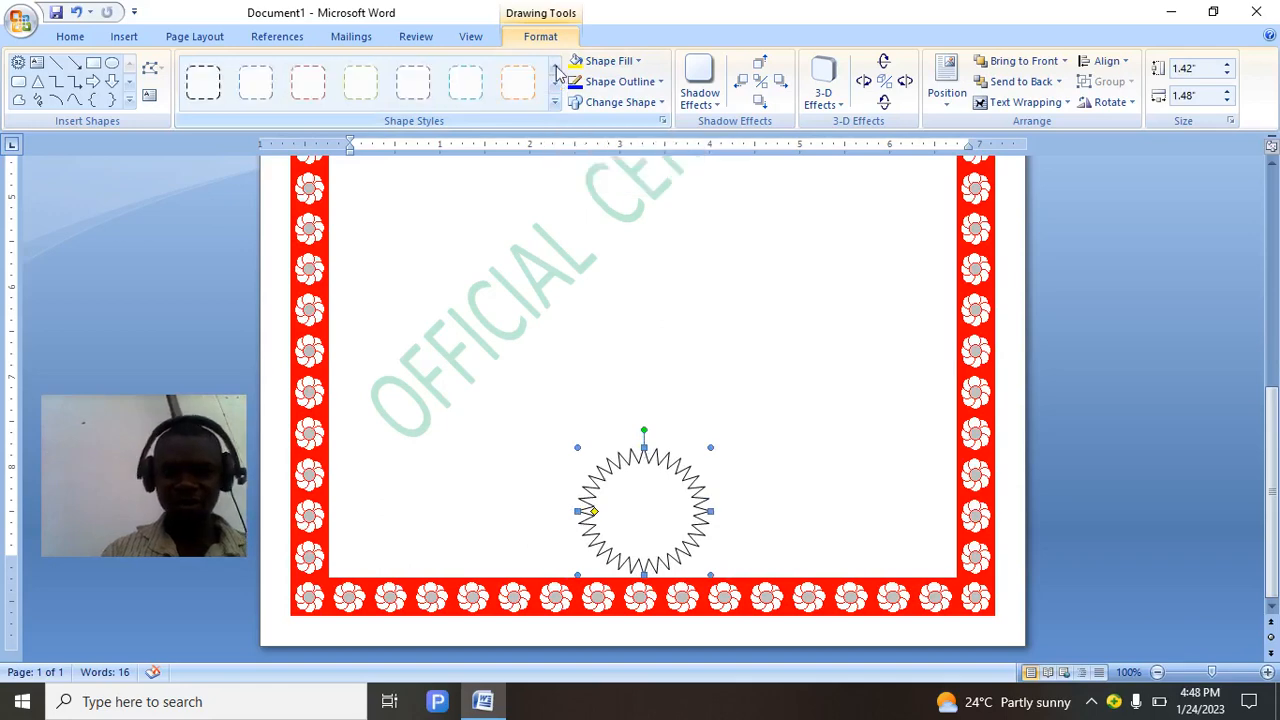
left_click(557, 68)
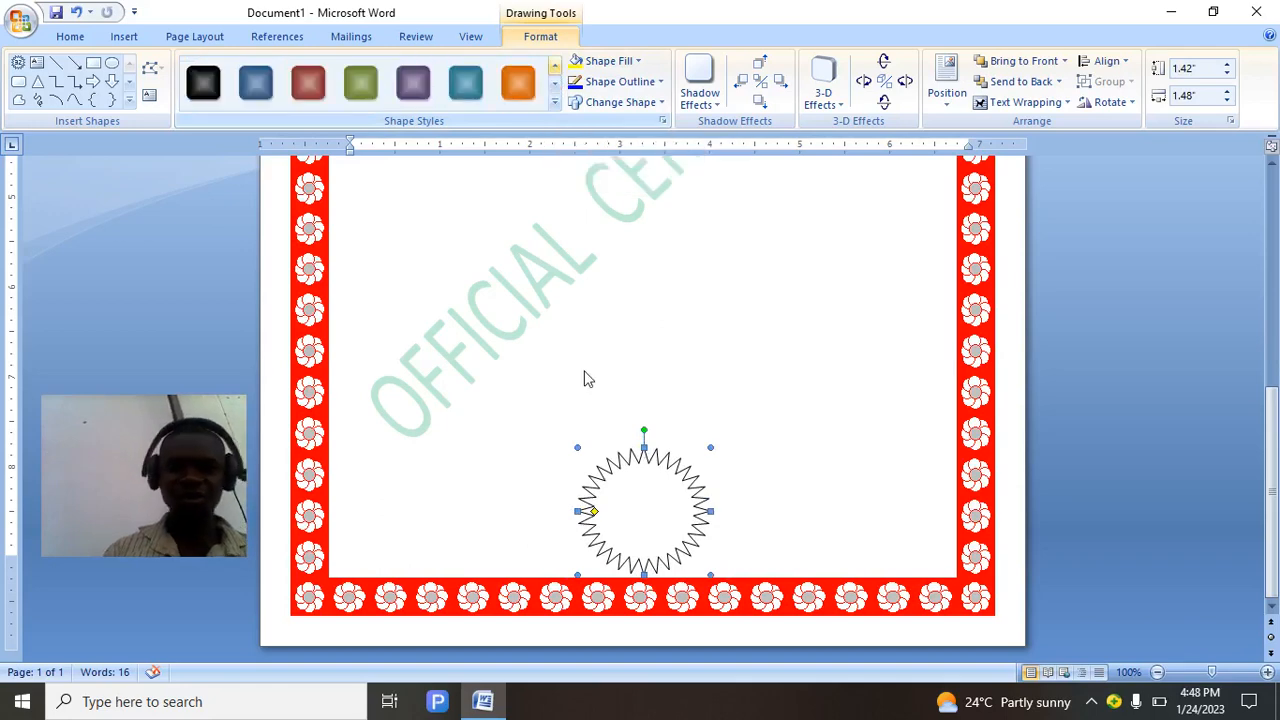
left_click(555, 67)
left_click(555, 67)
left_click(555, 67)
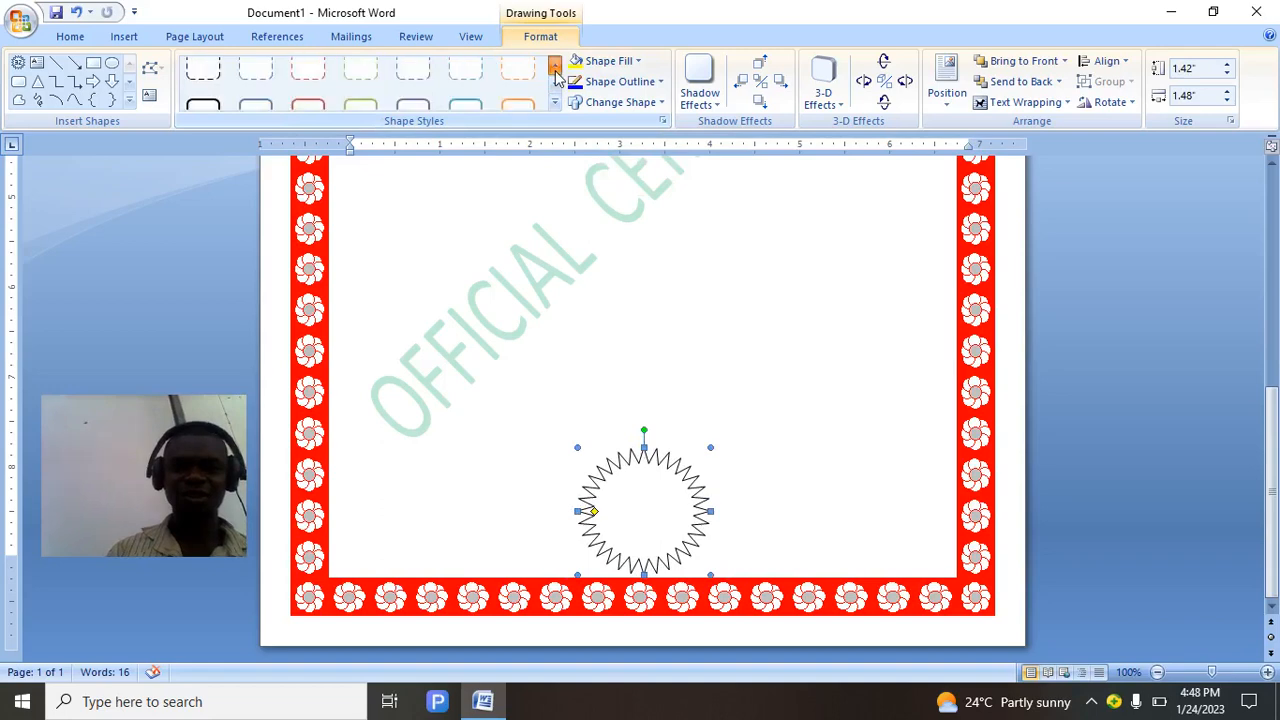
left_click(556, 80)
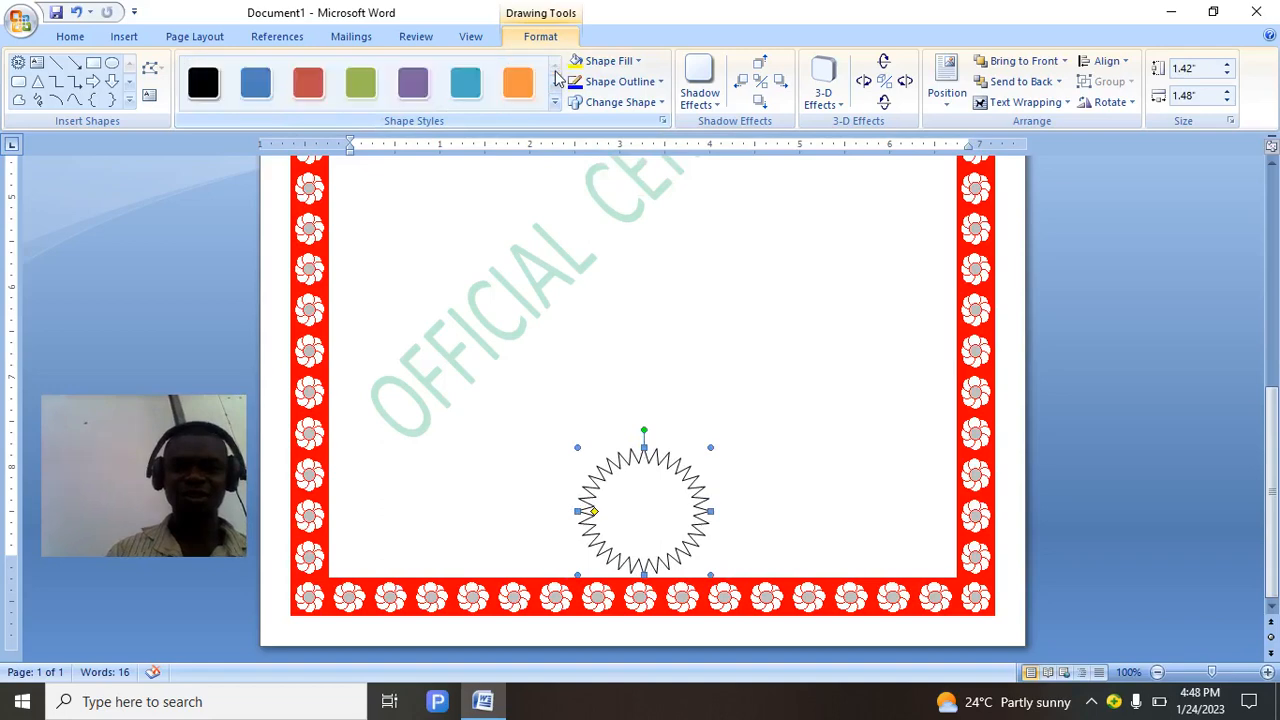
left_click(320, 88)
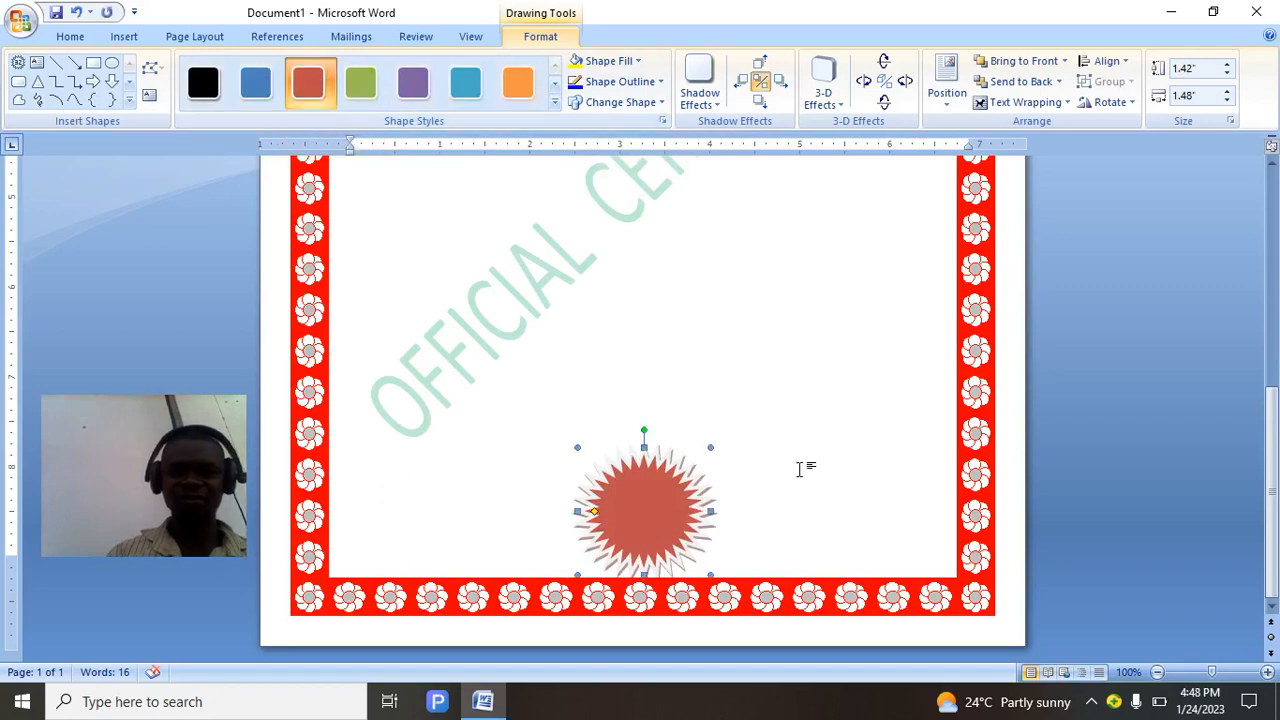
left_click(785, 470)
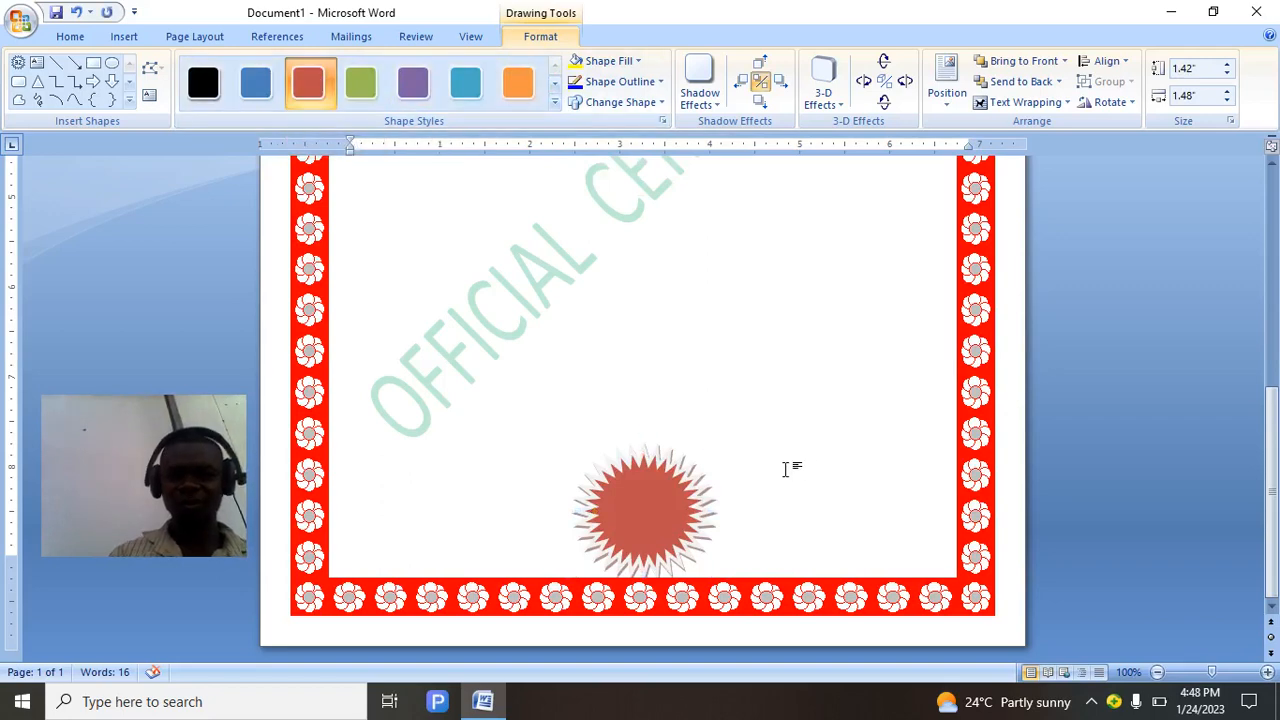
scroll(785, 470, "up", 3)
Ignore the spelling flag on the first TEL phone number.
scroll(1152, 486, "up", 8)
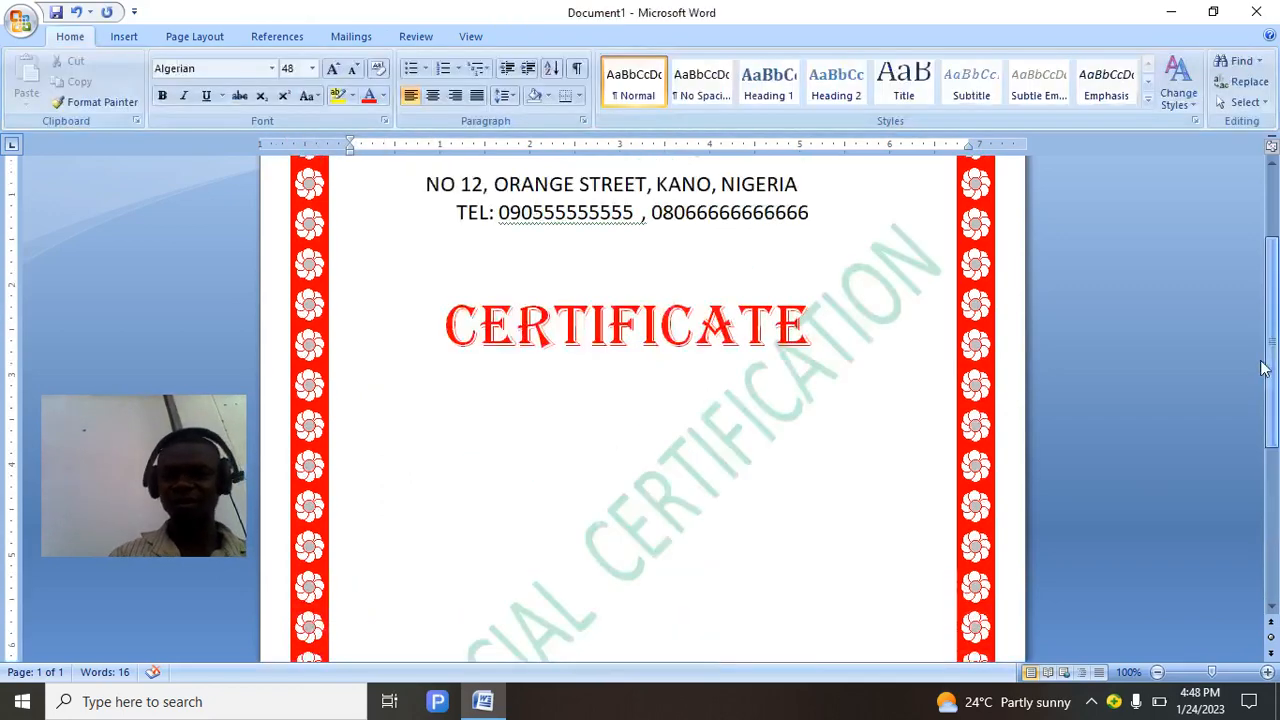
left_click(635, 242)
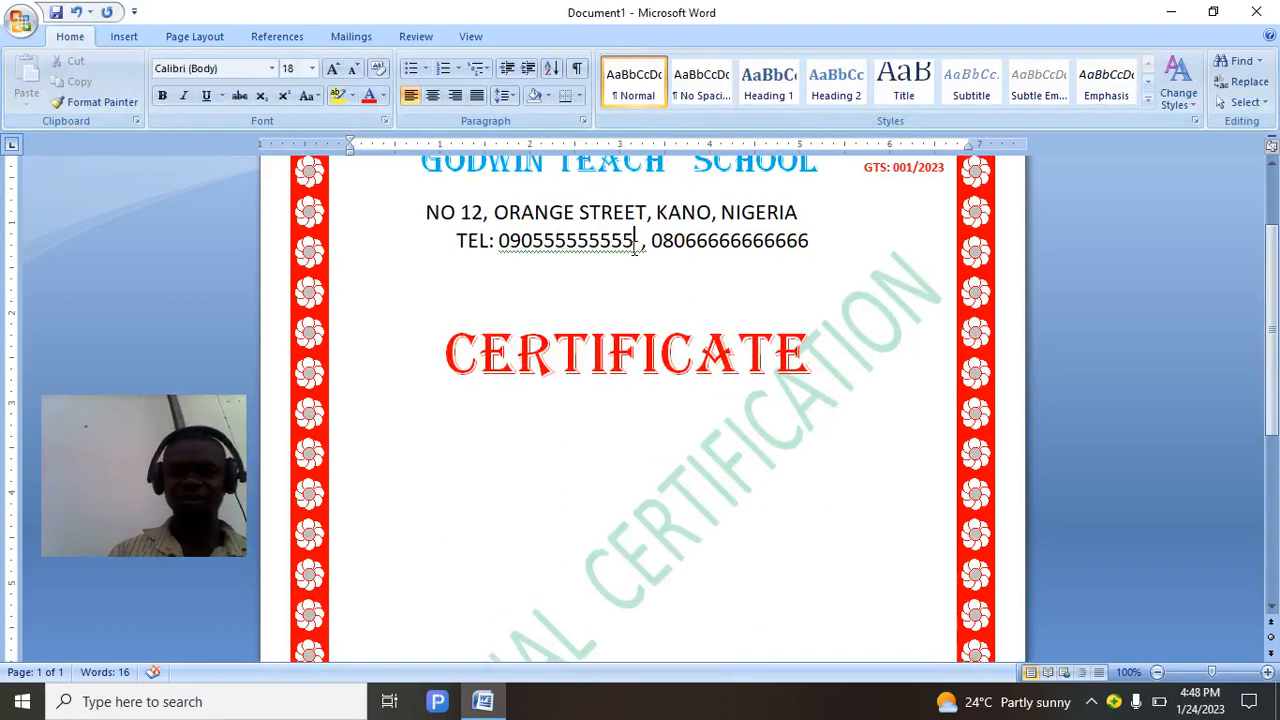
right_click(635, 248)
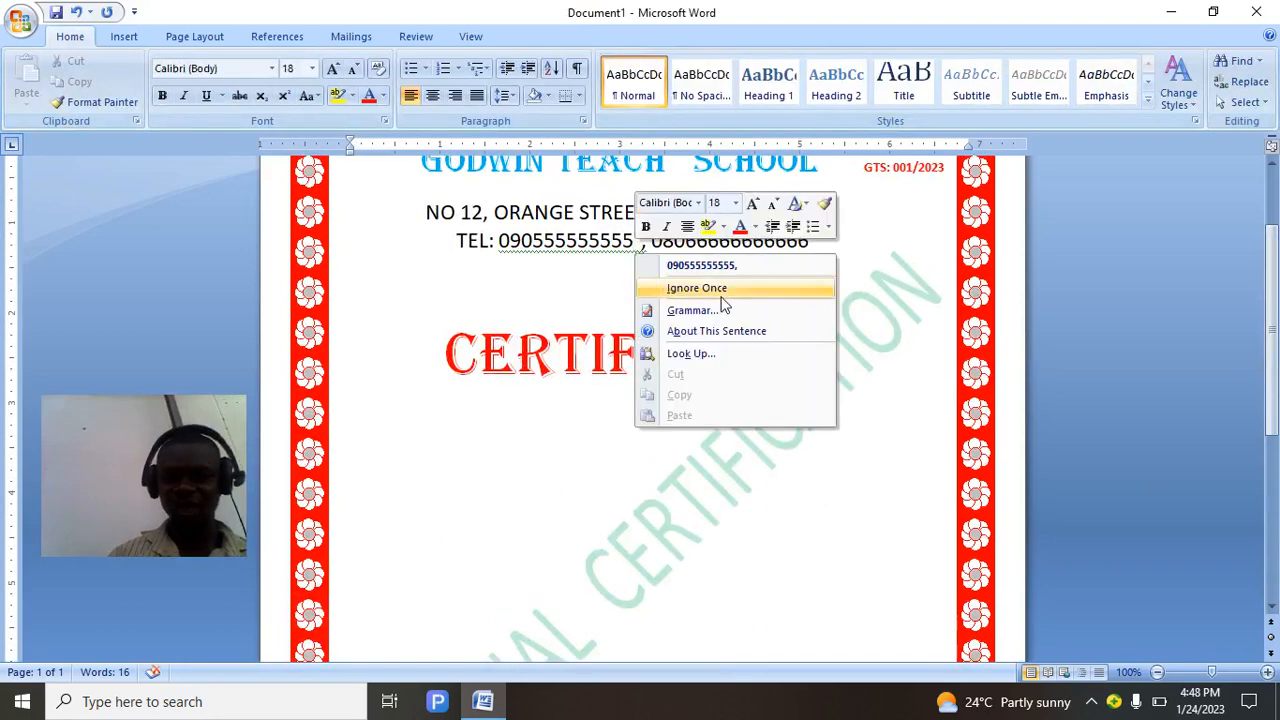
left_click(720, 292)
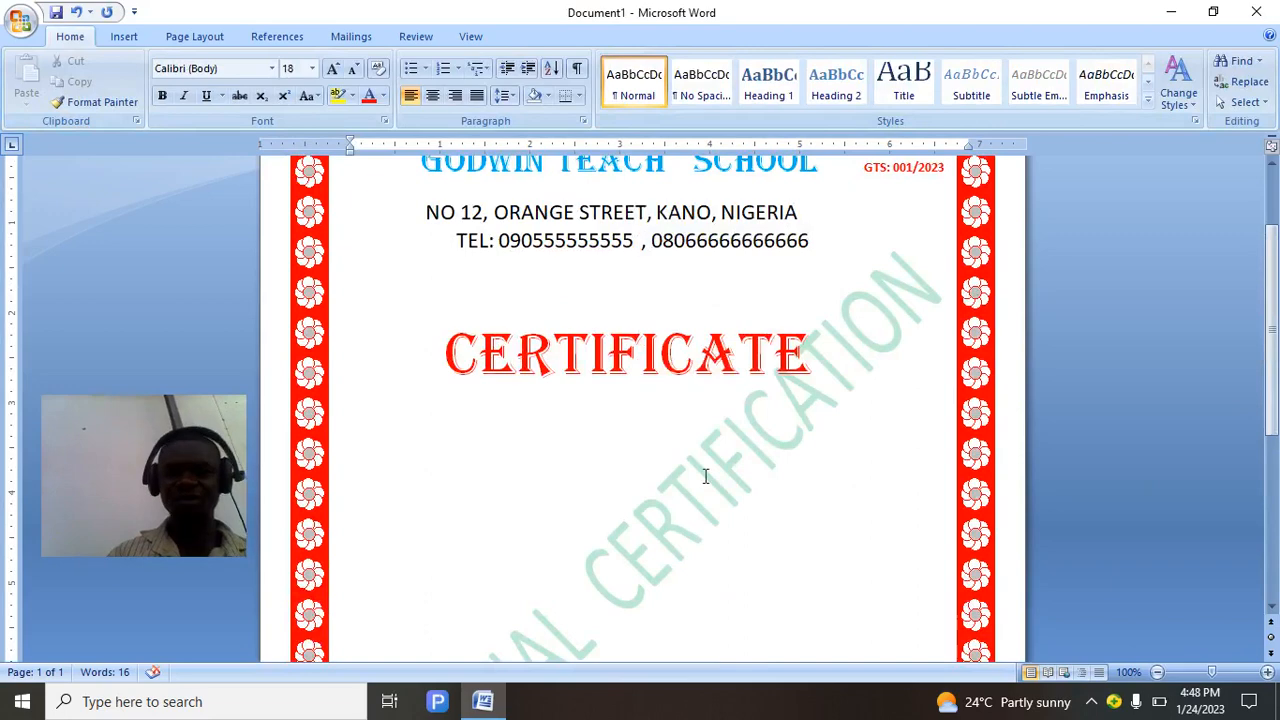
Place the cursor on the empty line below the CERTIFICATE title.
left_click(770, 453)
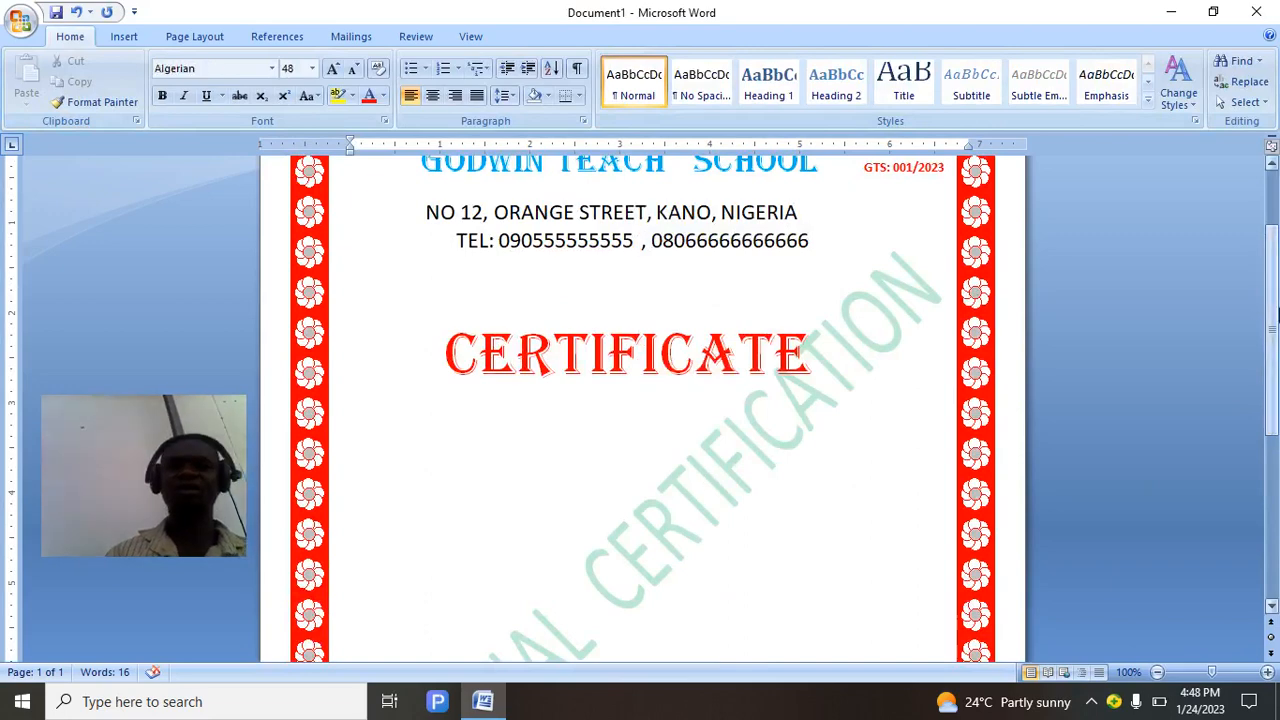
scroll(1277, 315, "down", 2)
type("T")
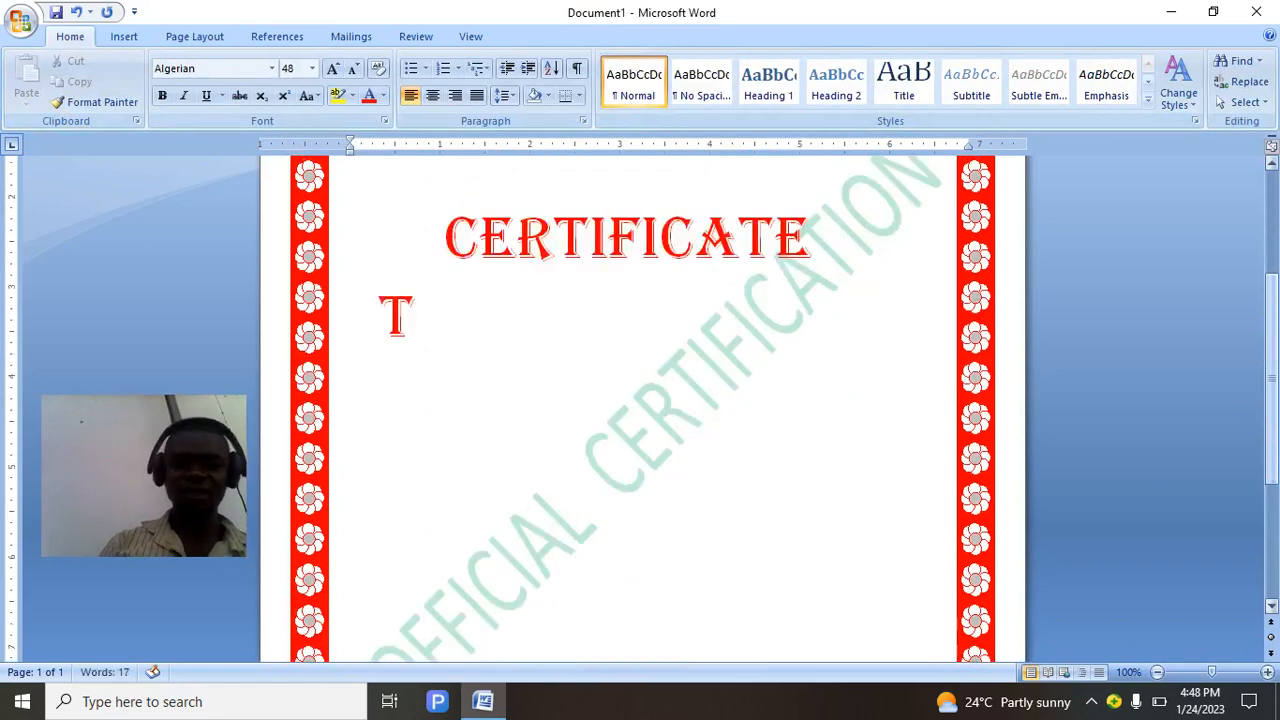
key("BackSpace")
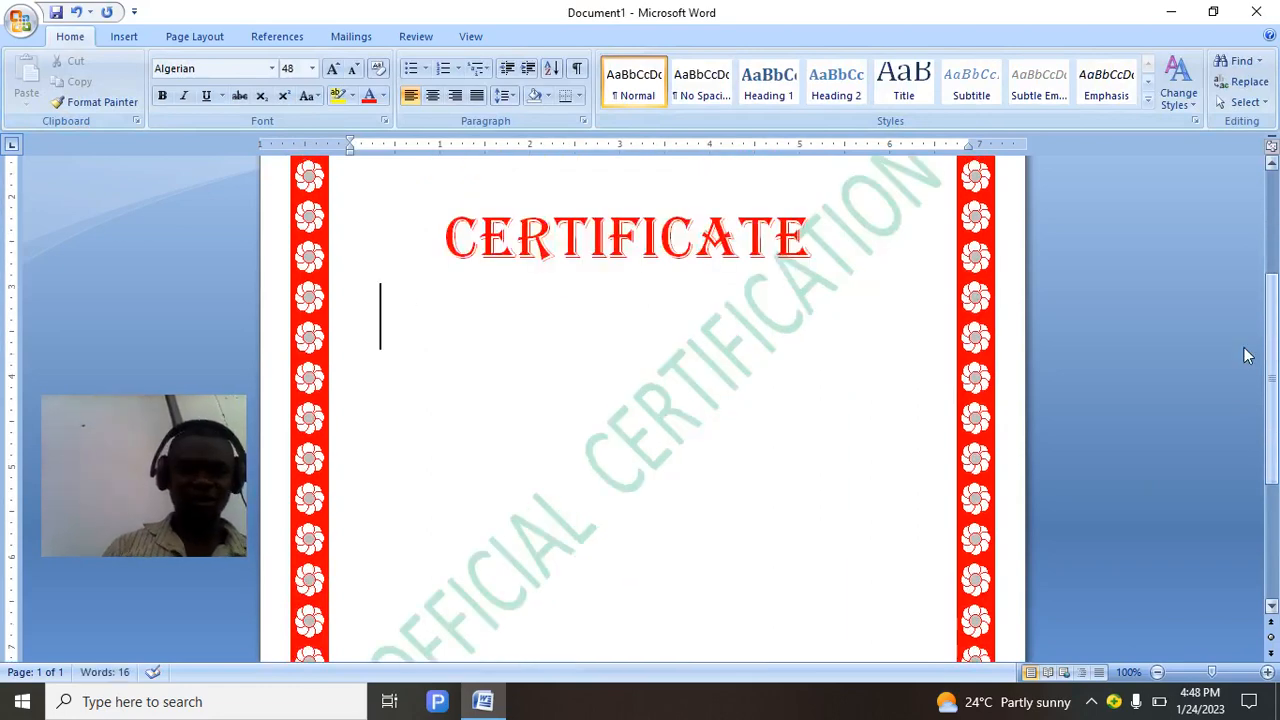
left_click(313, 69)
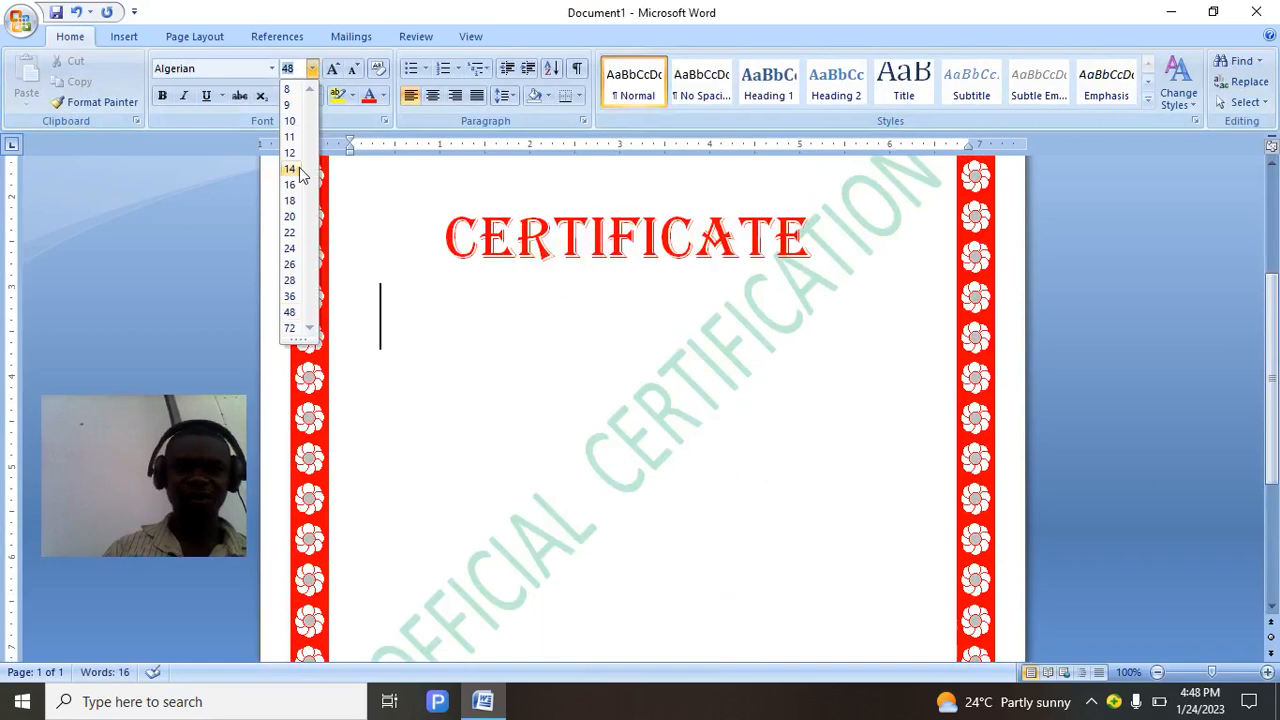
Type a 14-pt THIS TO CERTIFY THAT: line, tabbed toward the centre below the title.
left_click(290, 169)
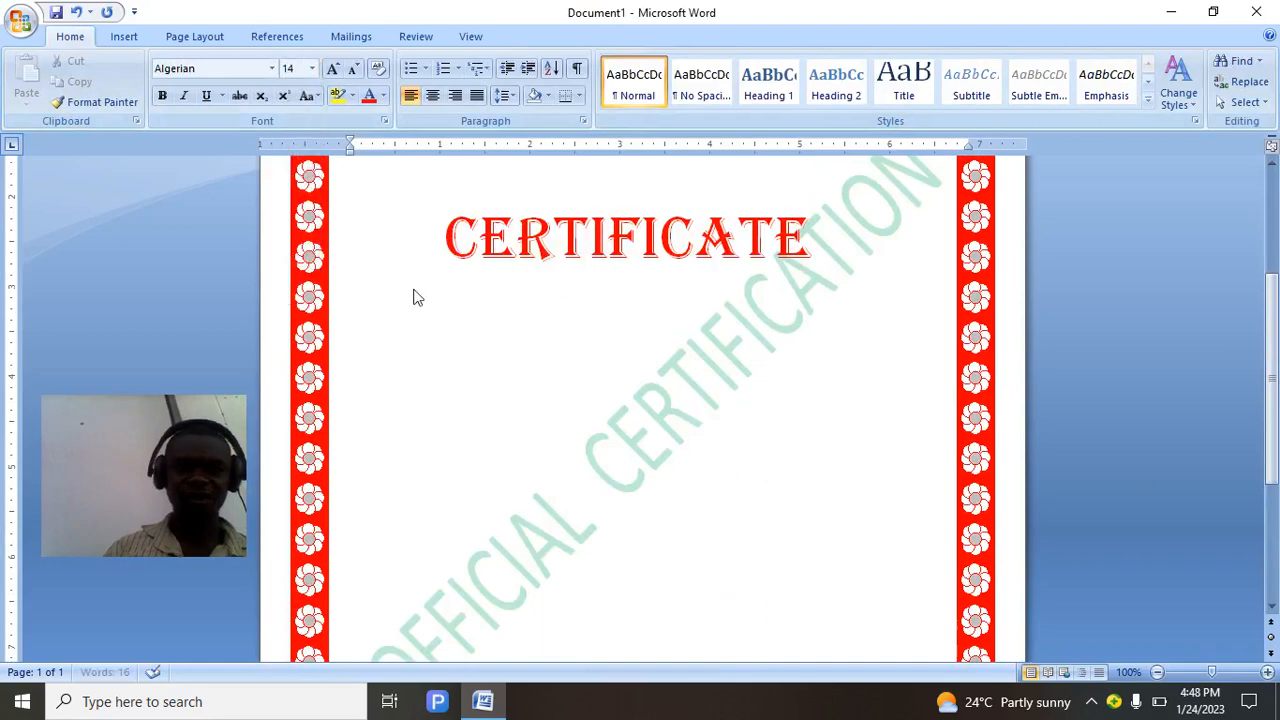
type("THIS")
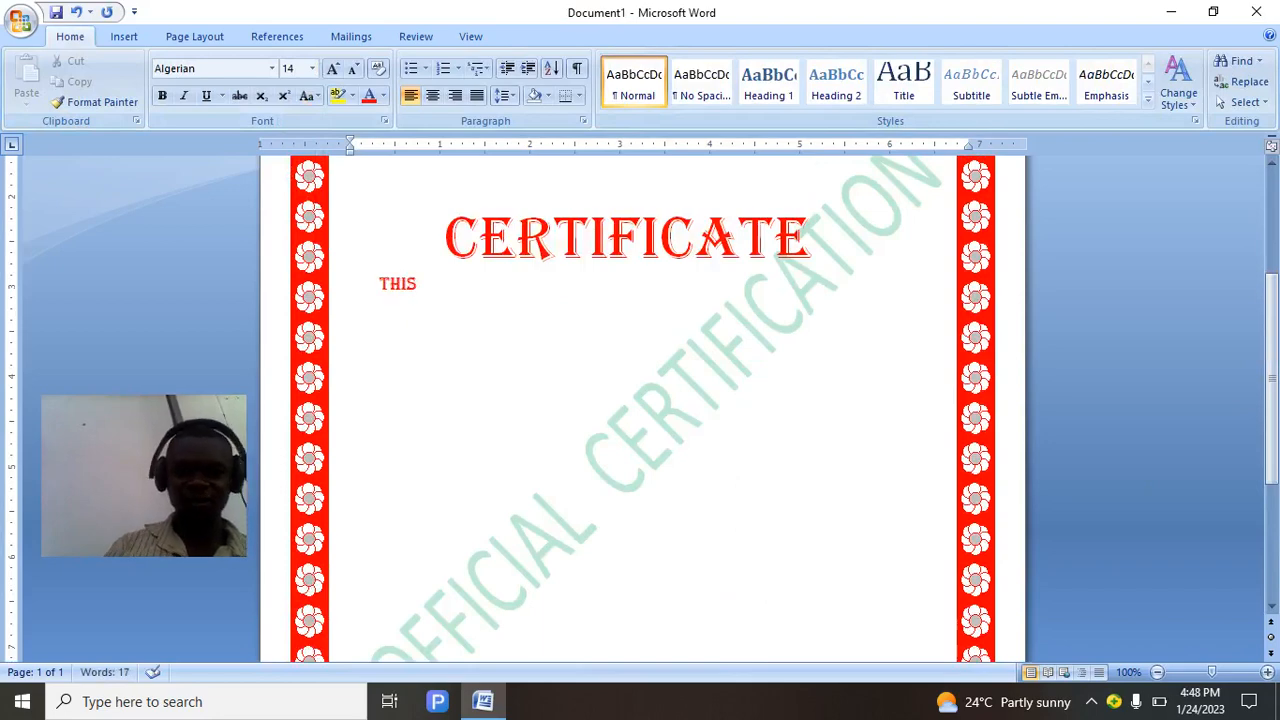
type(" TO ")
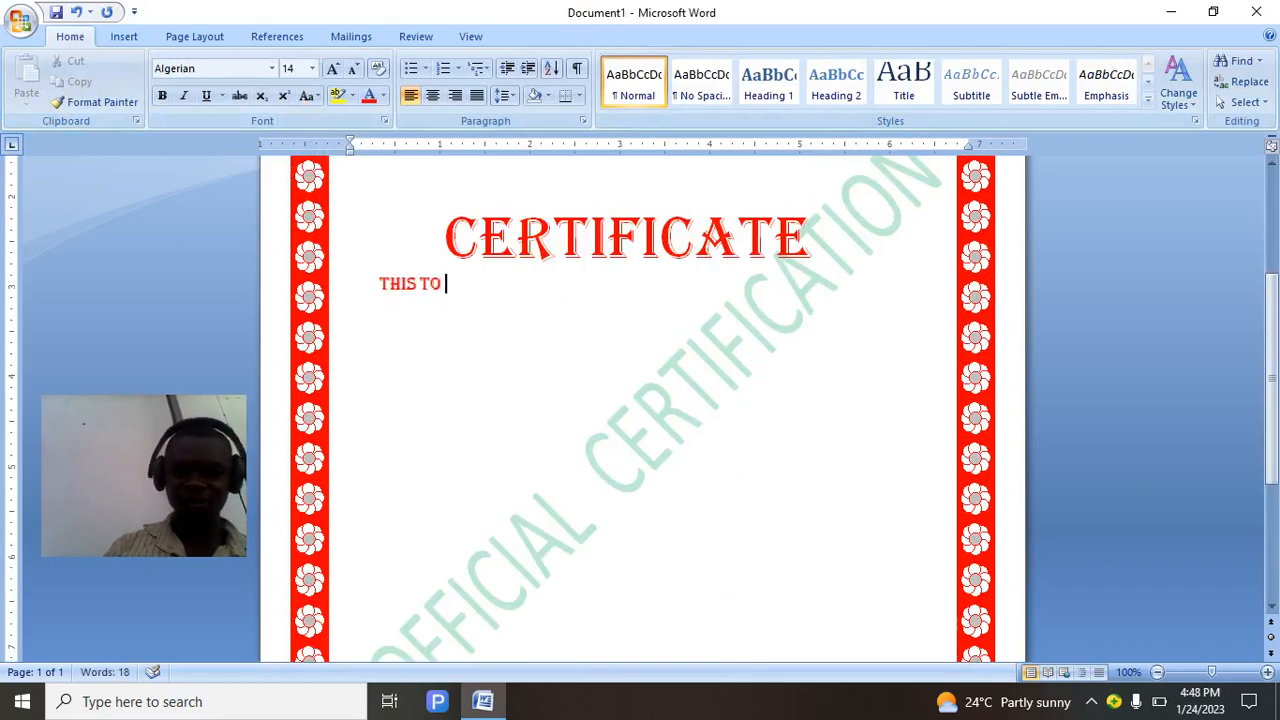
type("CERTI")
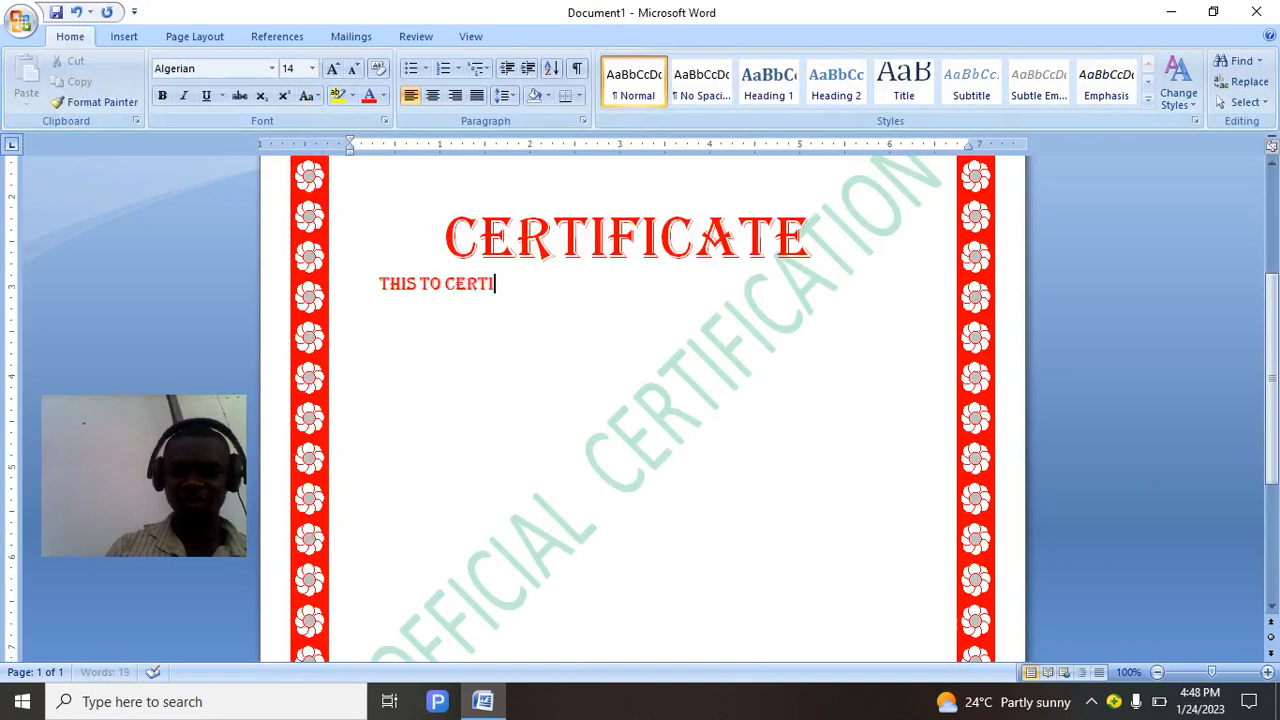
type("FY THAT")
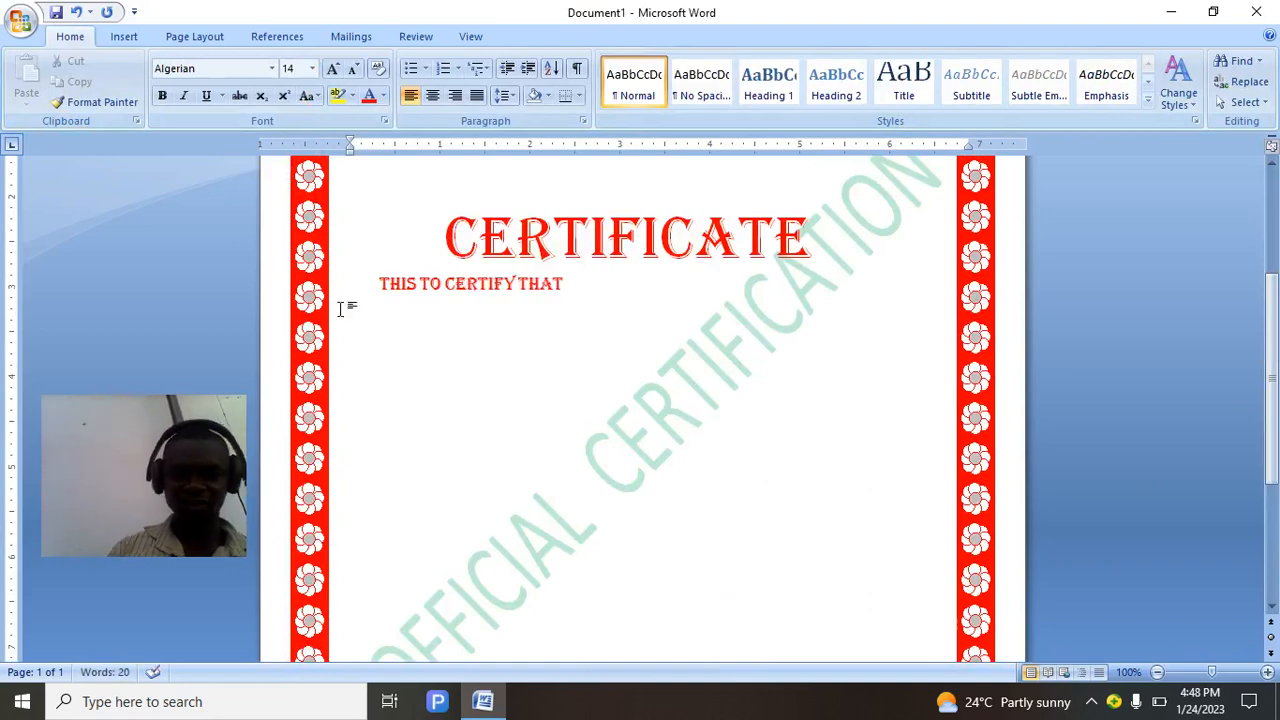
left_click(382, 283)
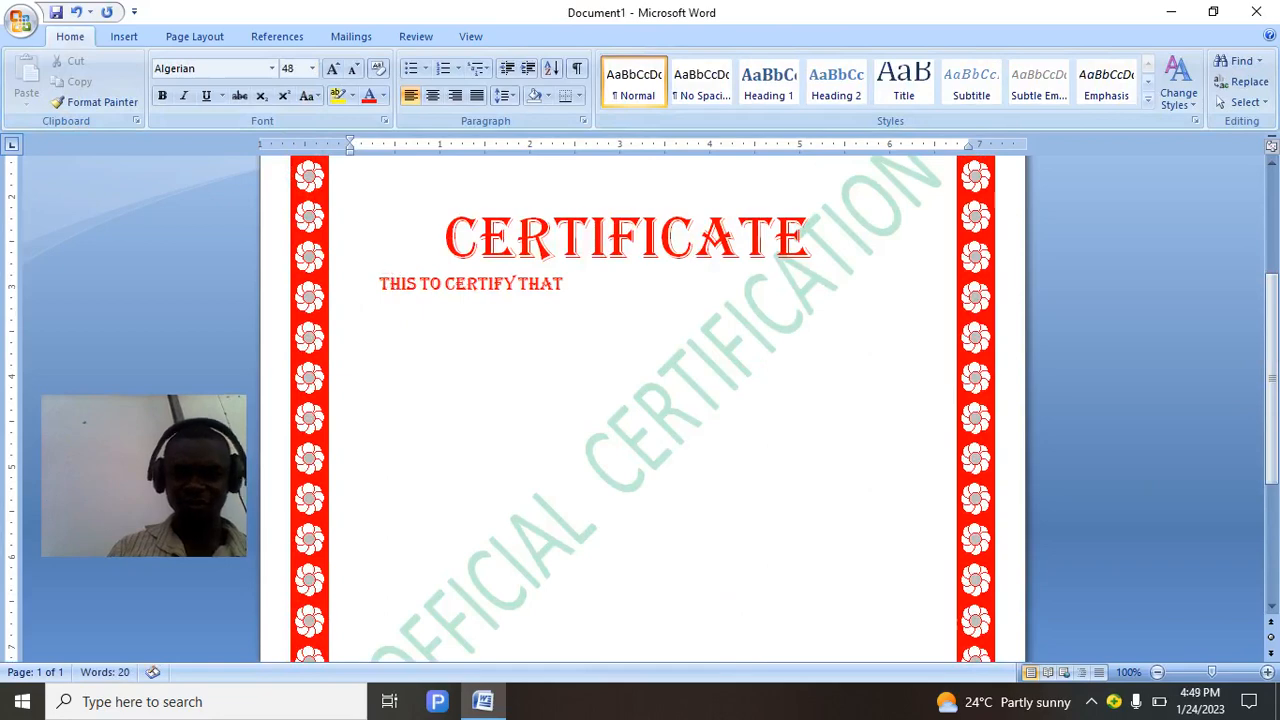
key("Return")
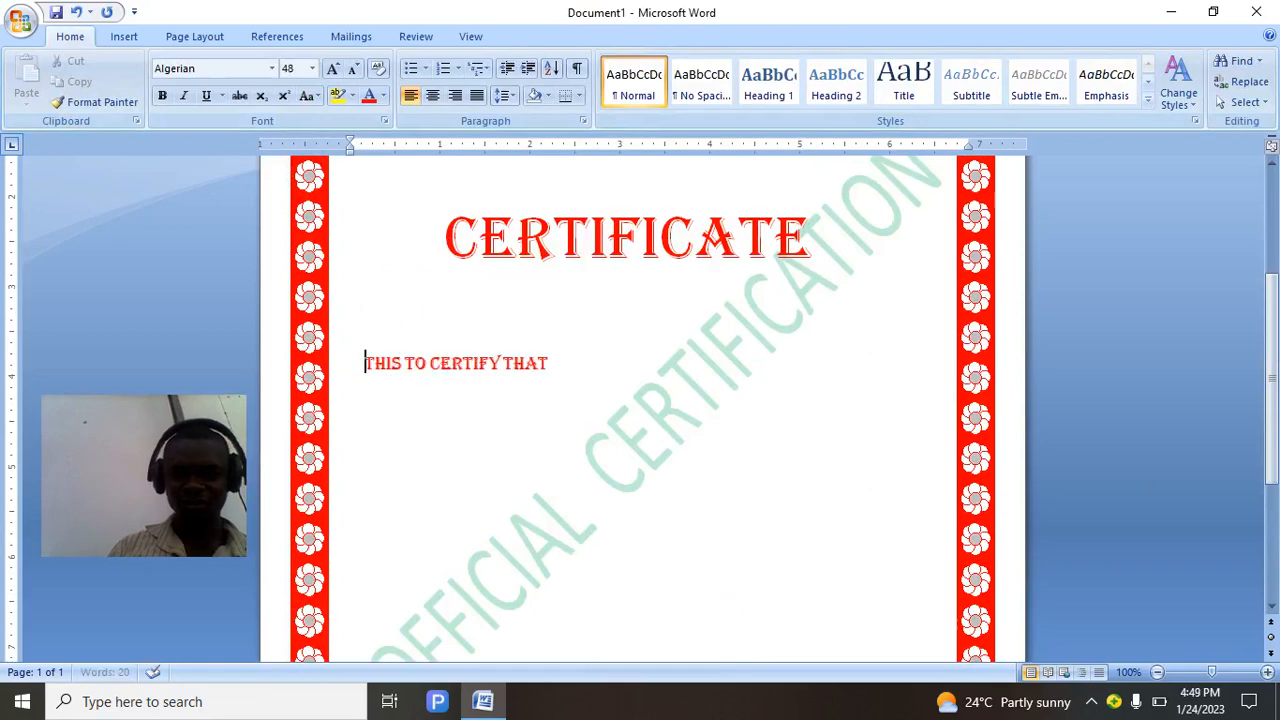
key("Tab")
key("Tab")
key("Tab")
key("Tab")
key("Tab")
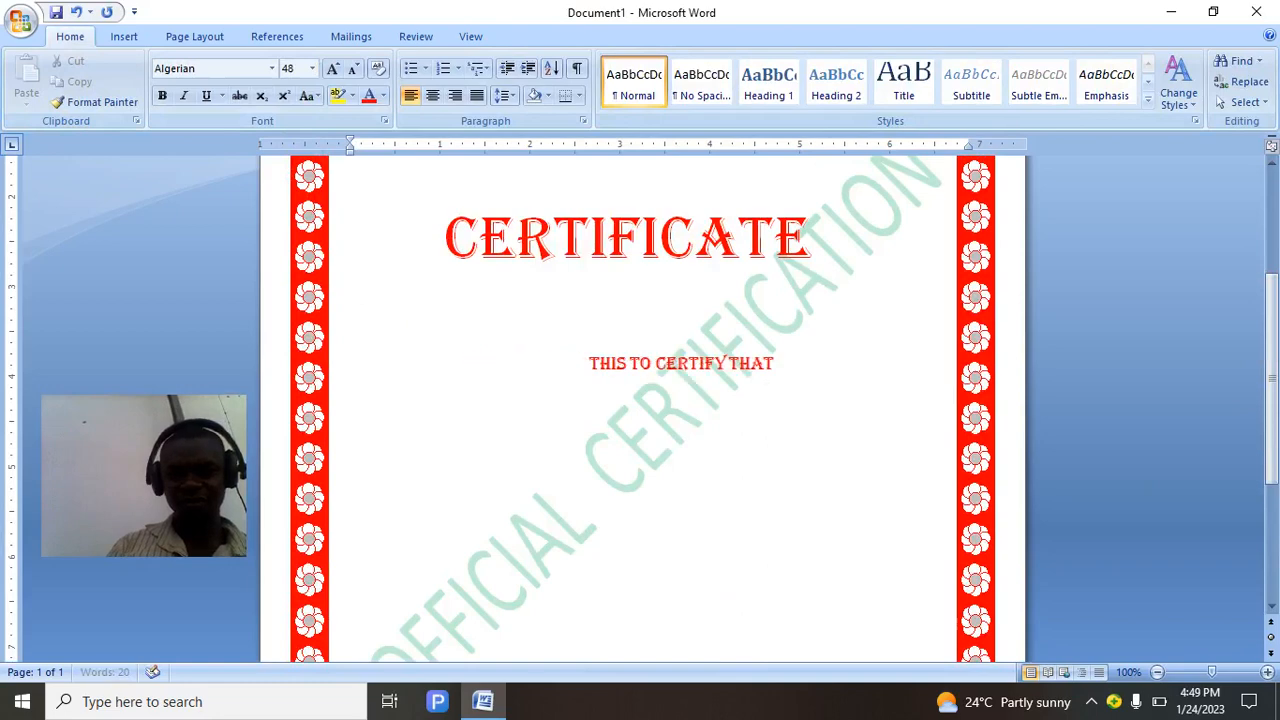
key("BackSpace")
key("BackSpace")
key("BackSpace")
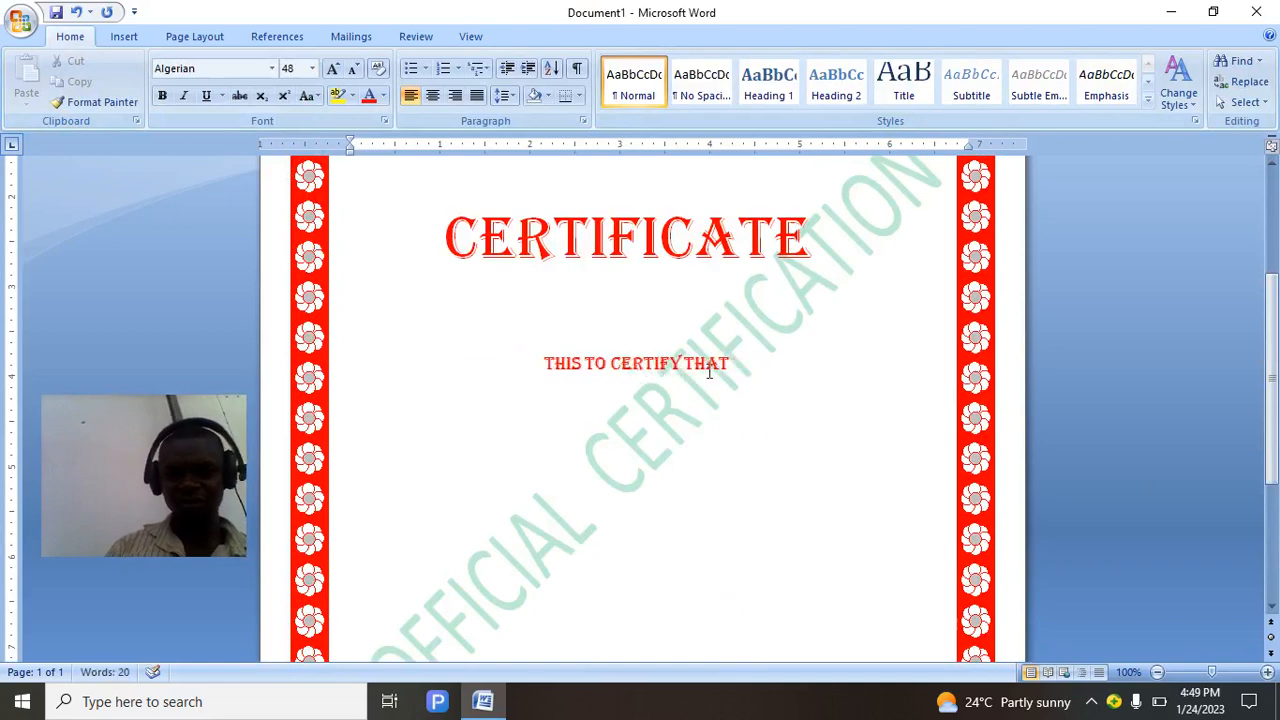
left_click(749, 369)
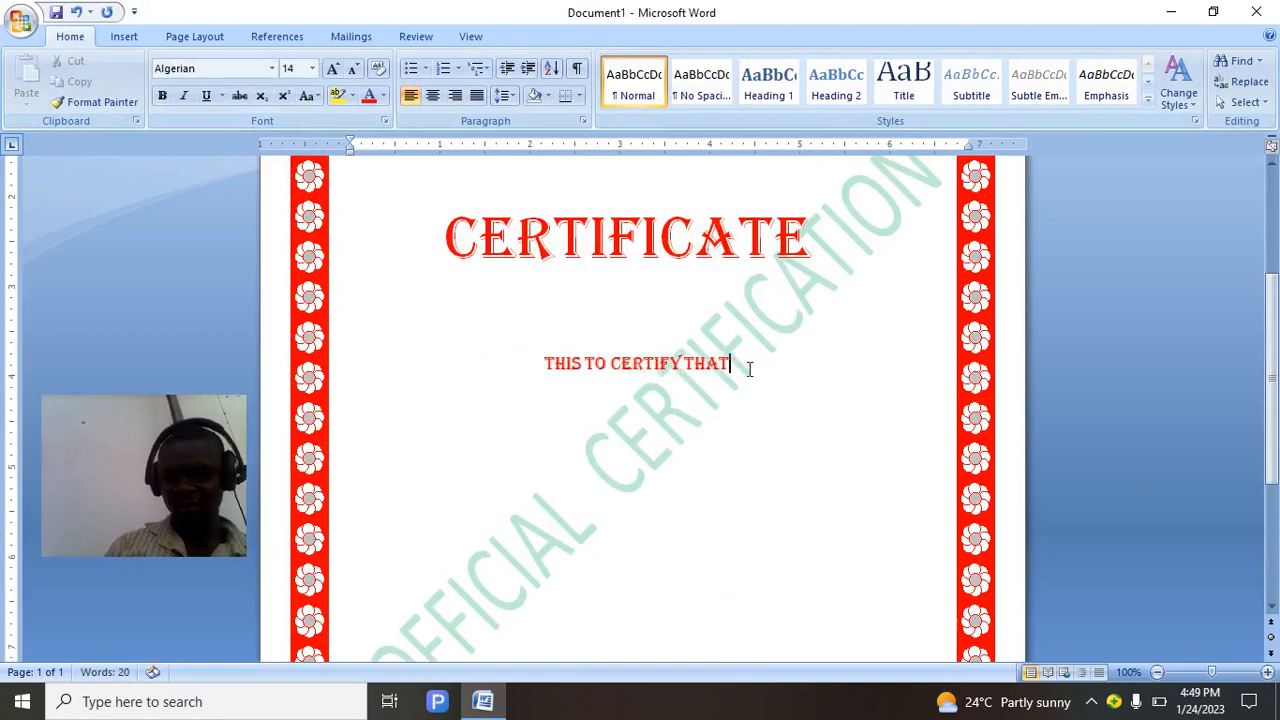
type(":")
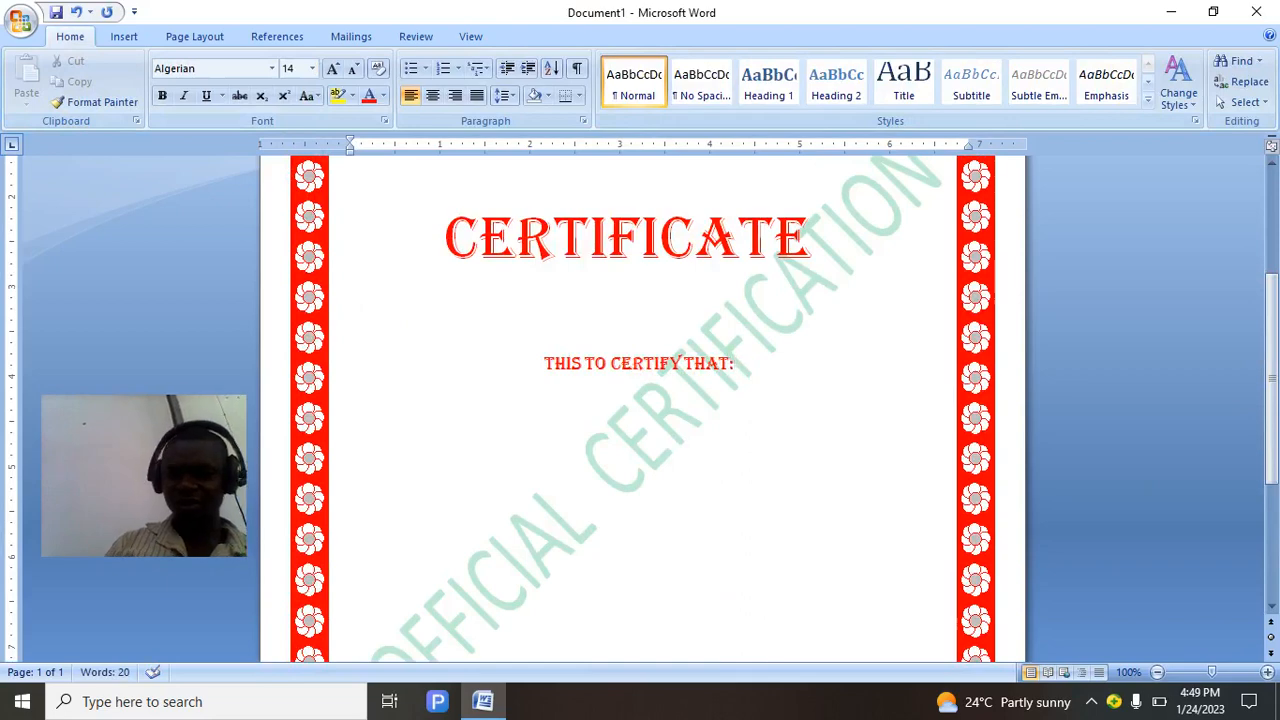
key("Return")
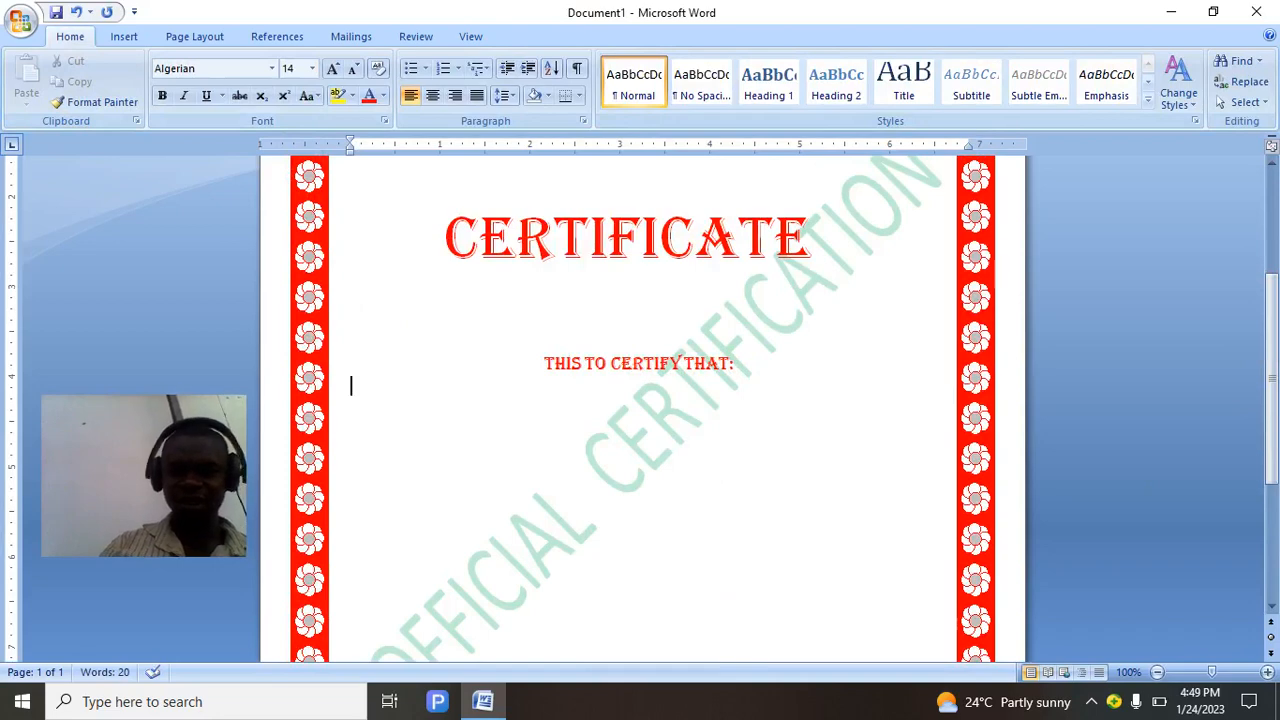
Set THIS TO CERTIFY THAT: to Automatic black and delete the temporary underscore line.
type("________________")
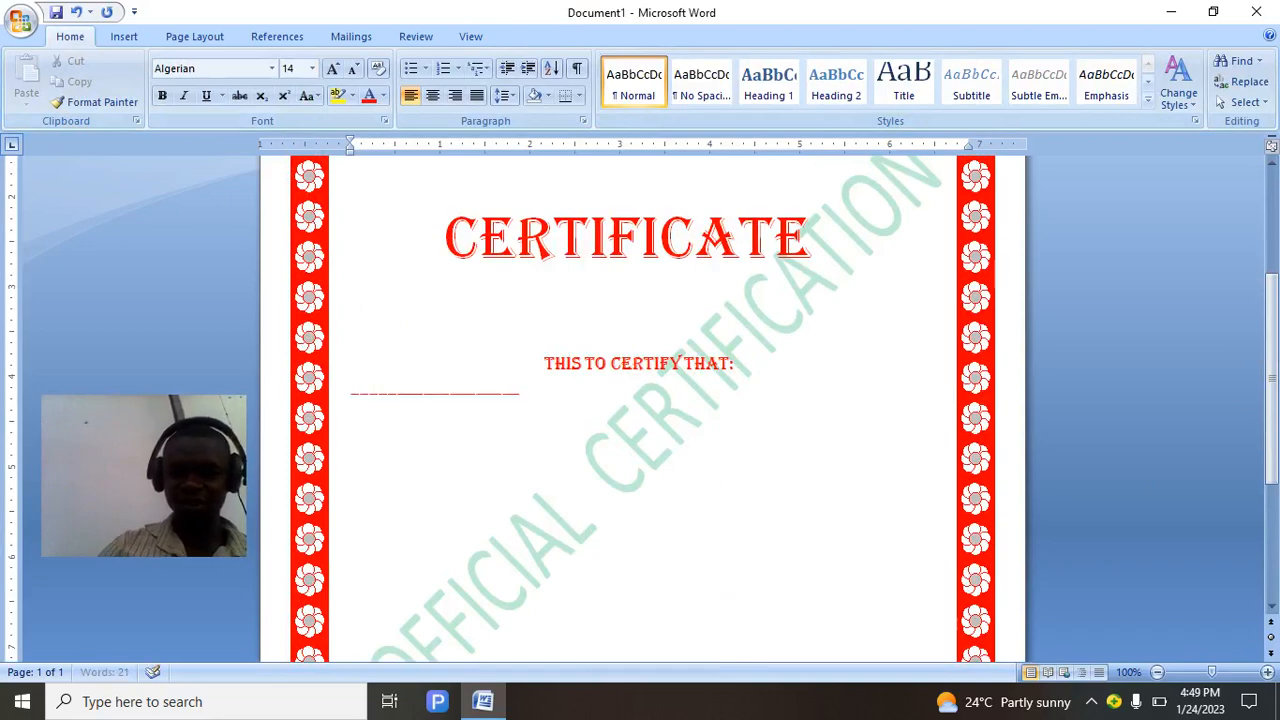
type("____________")
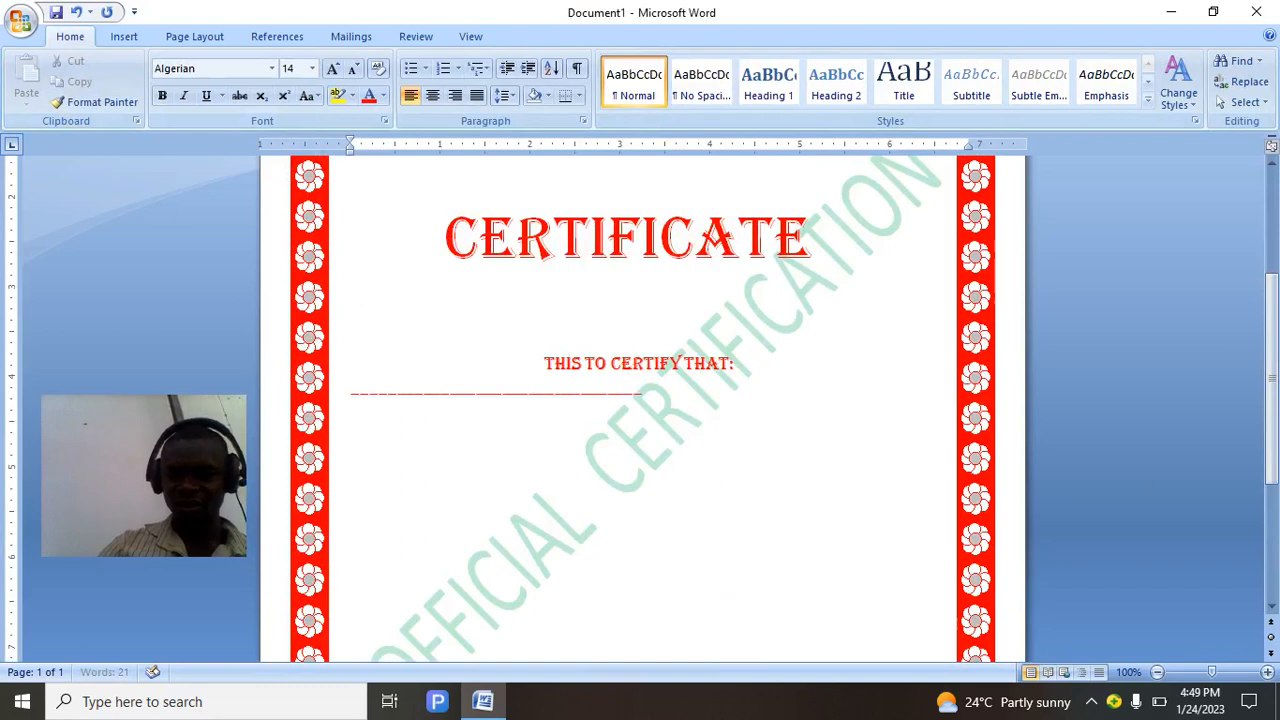
type("___________________________")
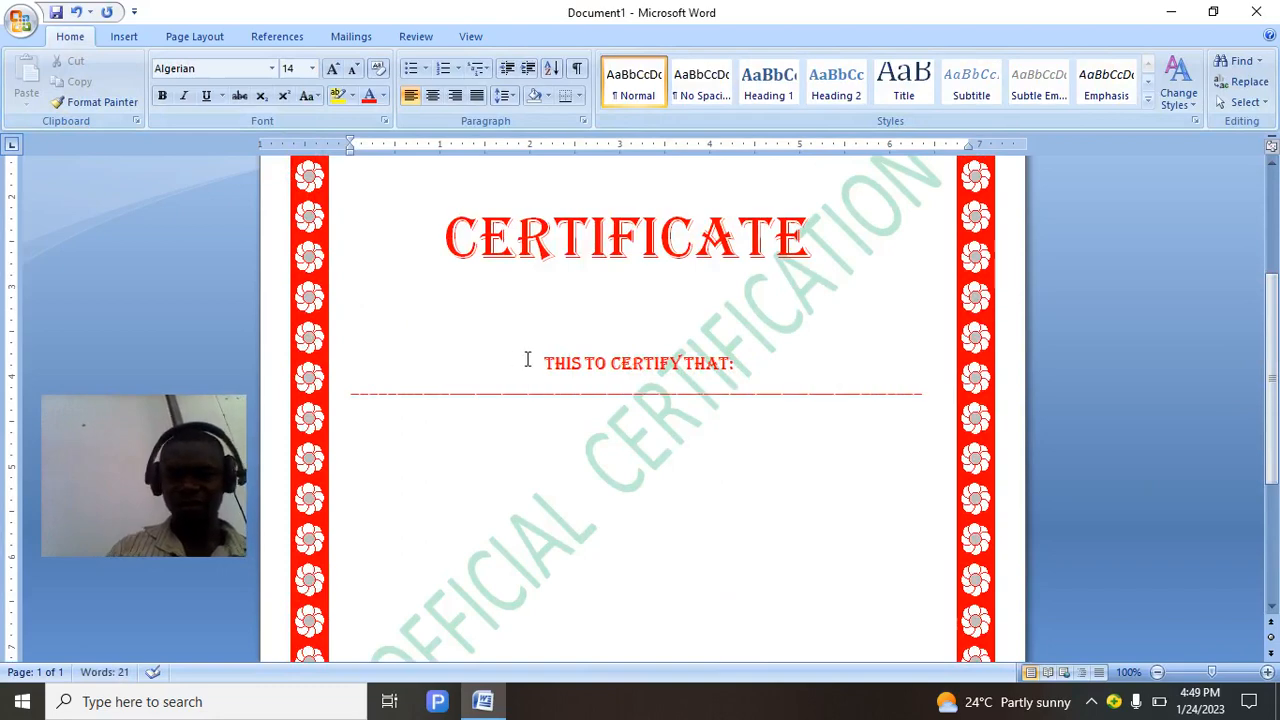
left_click_drag(538, 364, 674, 406)
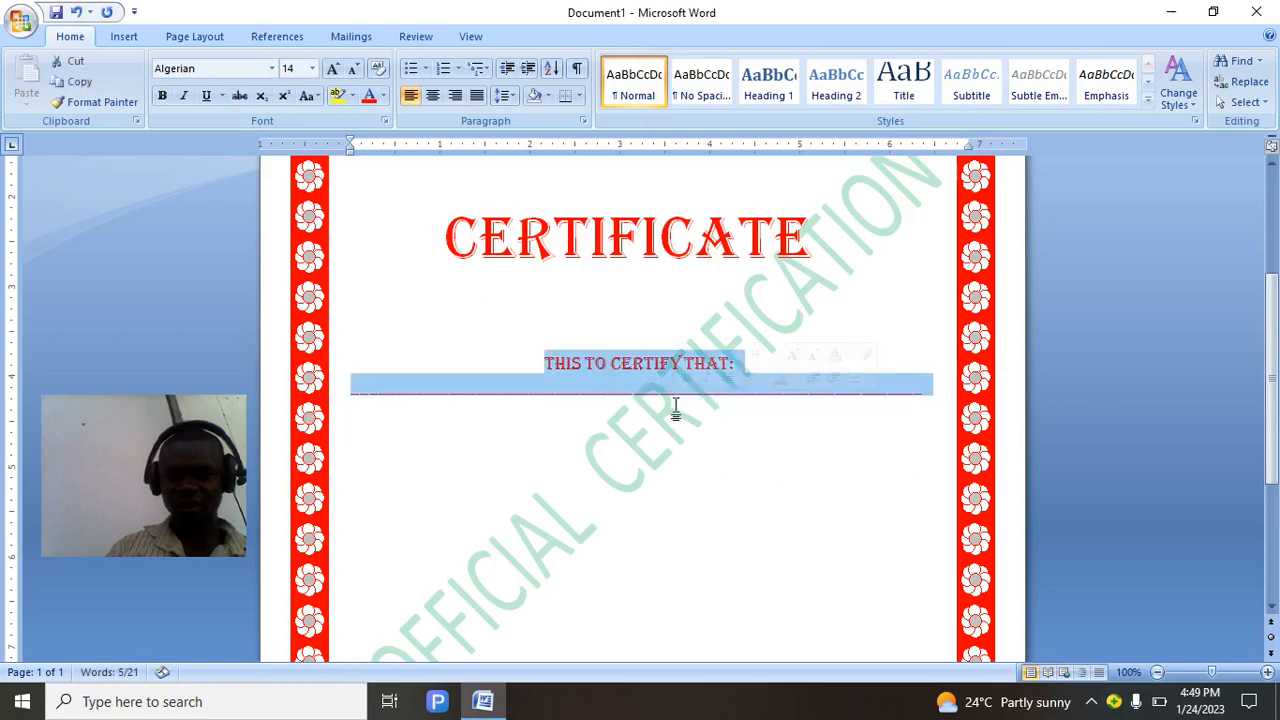
left_click(384, 97)
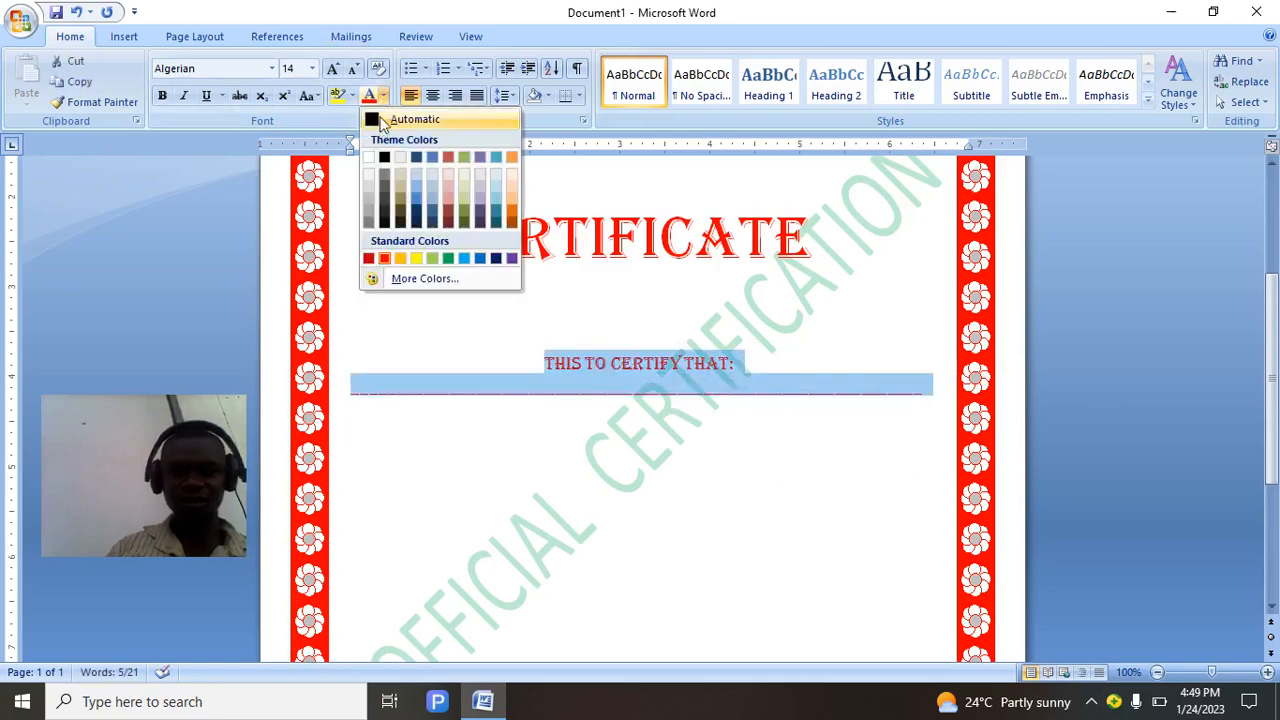
left_click(381, 120)
left_click(626, 420)
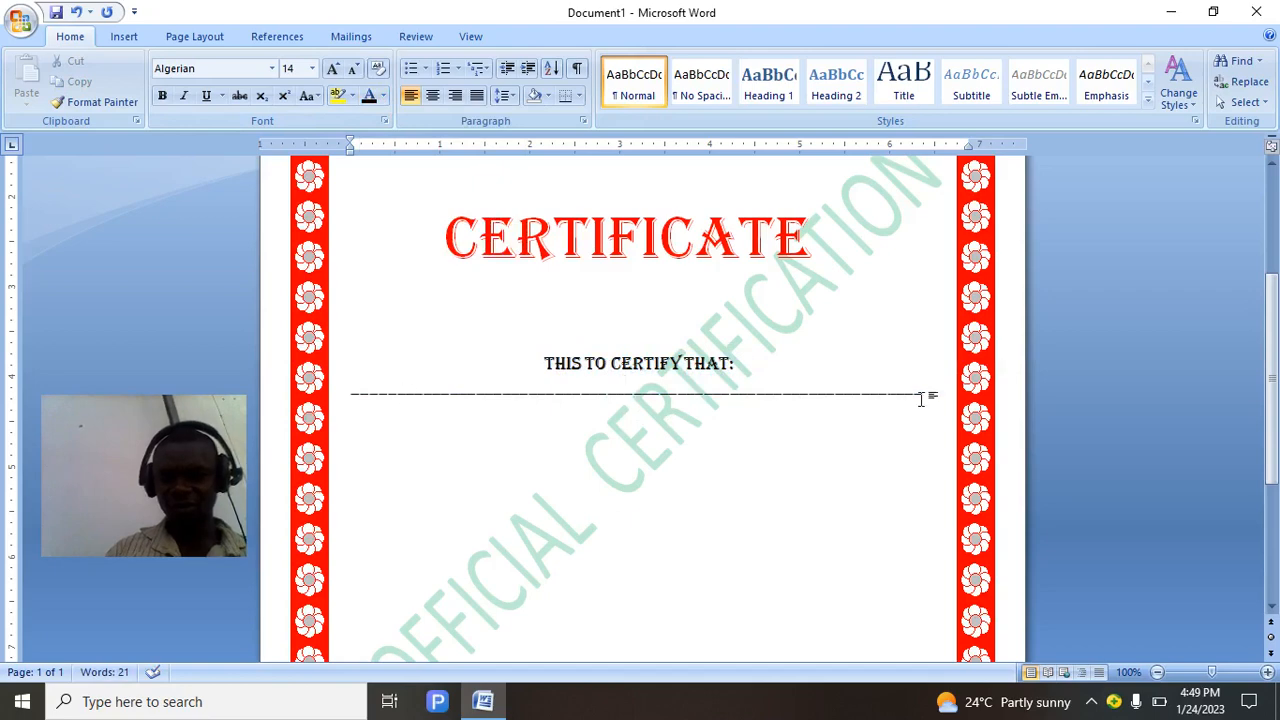
key("BackSpace")
key("BackSpace")
key("BackSpace")
key("BackSpace")
key("BackSpace")
key("BackSpace")
key("BackSpace")
key("BackSpace")
key("BackSpace")
key("BackSpace")
key("BackSpace")
key("BackSpace")
key("BackSpace")
key("BackSpace")
key("BackSpace")
key("BackSpace")
key("BackSpace")
key("BackSpace")
key("BackSpace")
key("BackSpace")
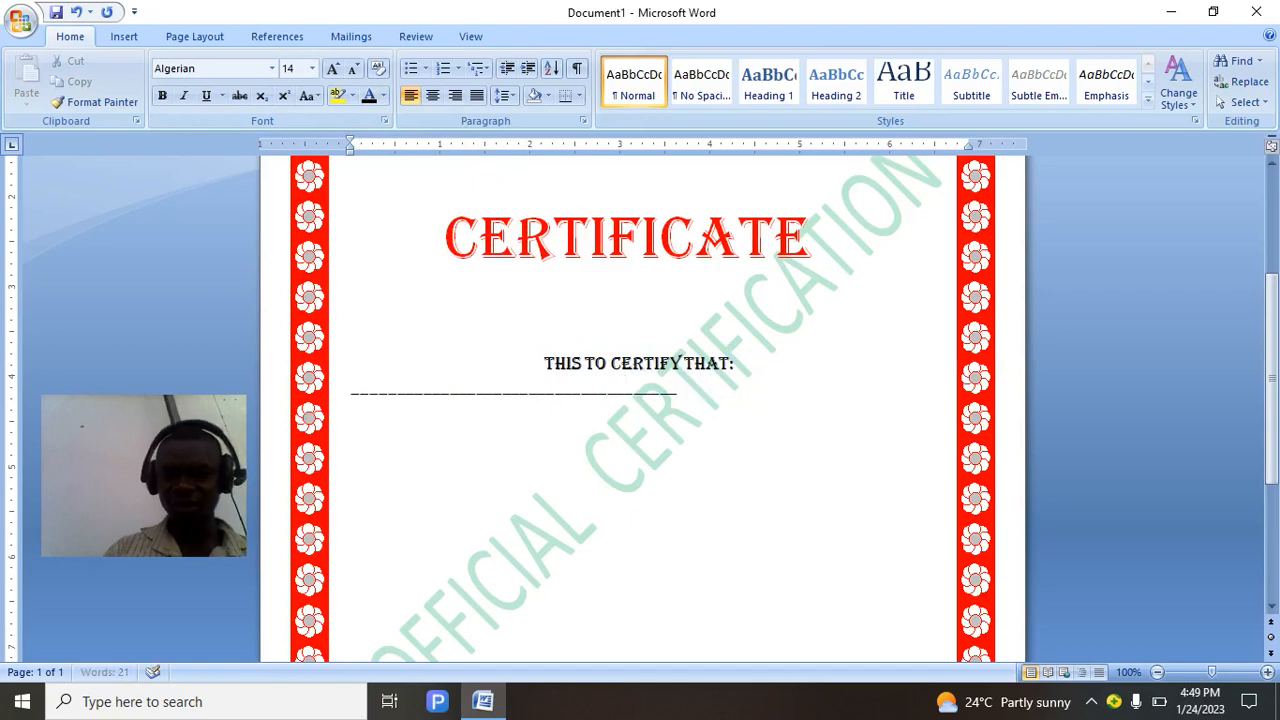
key("BackSpace")
key("BackSpace")
key("BackSpace")
key("BackSpace")
key("BackSpace")
key("BackSpace")
key("BackSpace")
key("BackSpace")
key("BackSpace")
key("BackSpace")
key("BackSpace")
key("BackSpace")
key("BackSpace")
key("BackSpace")
key("BackSpace")
key("BackSpace")
key("BackSpace")
key("BackSpace")
key("BackSpace")
key("BackSpace")
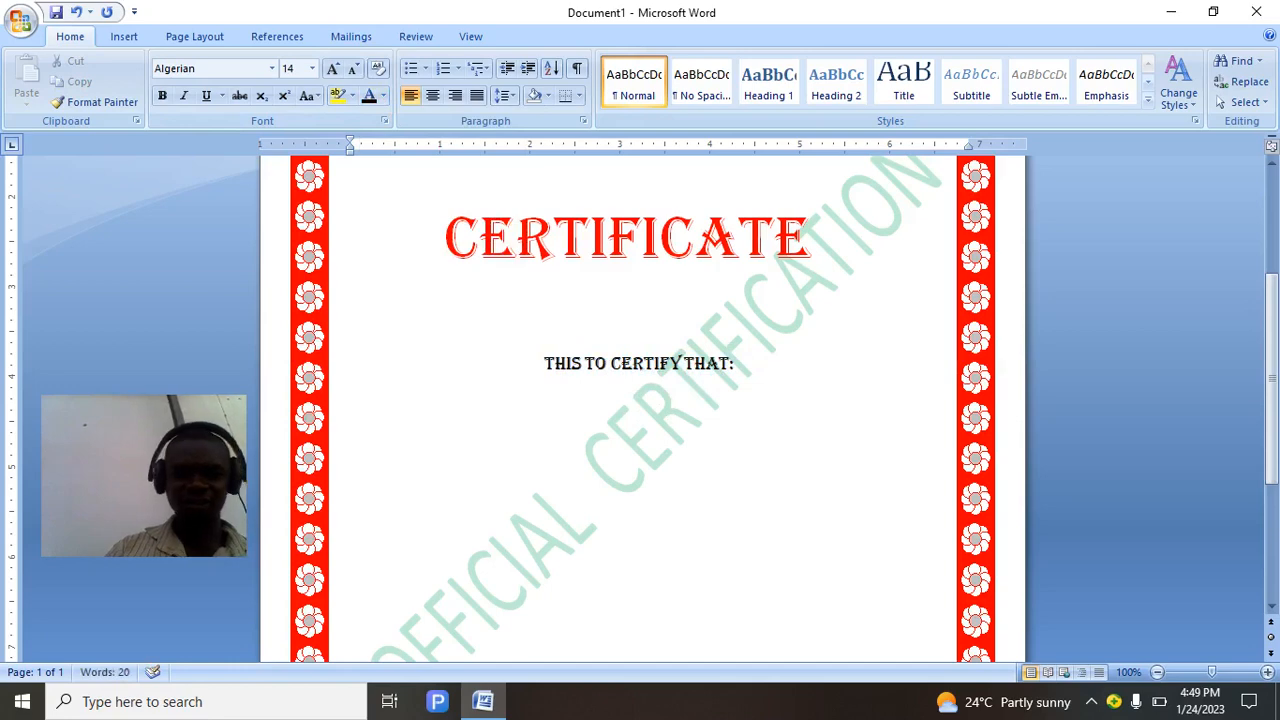
Draw a 6.07-inch horizontal line beneath THIS TO CERTIFY THAT: and select it.
left_click(122, 38)
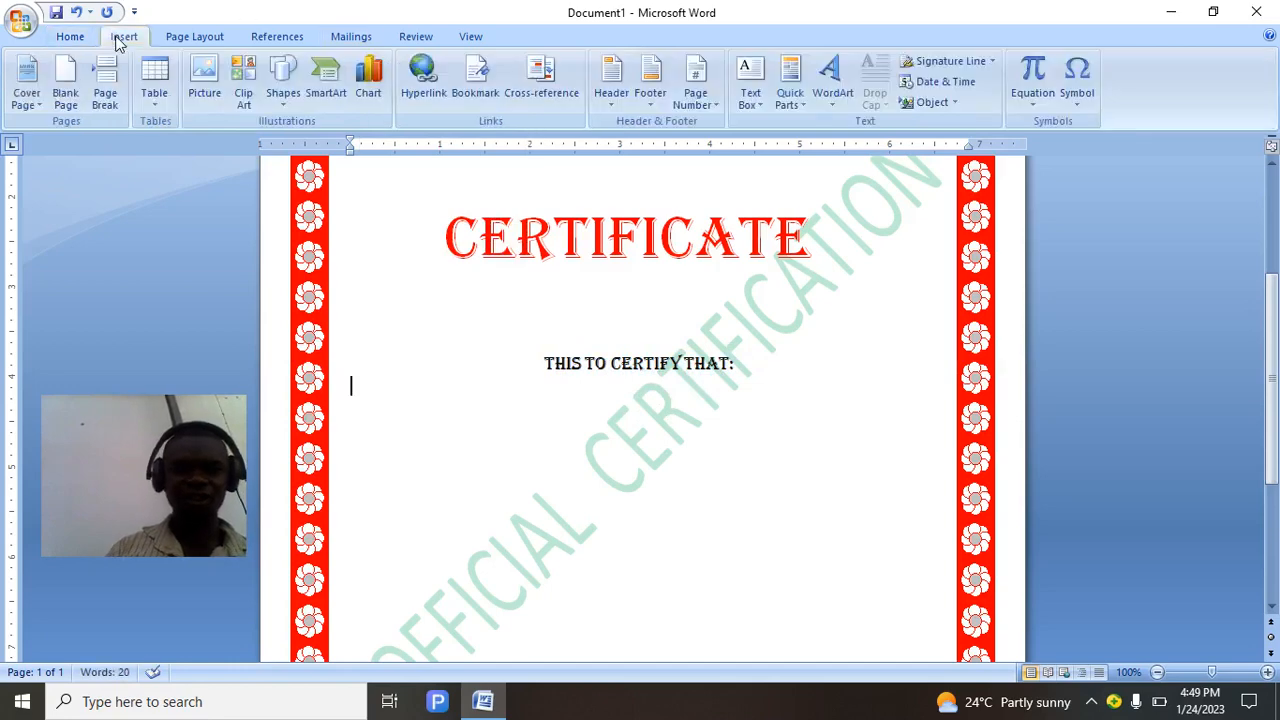
left_click(290, 105)
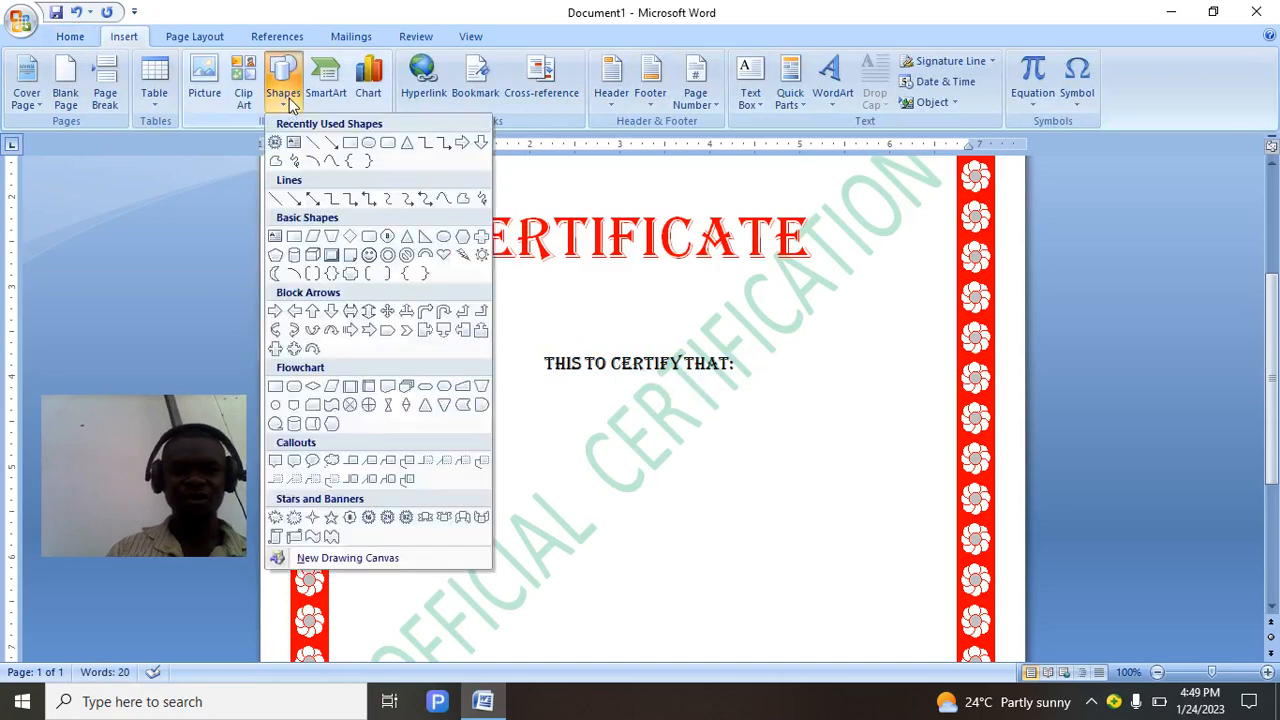
left_click(317, 148)
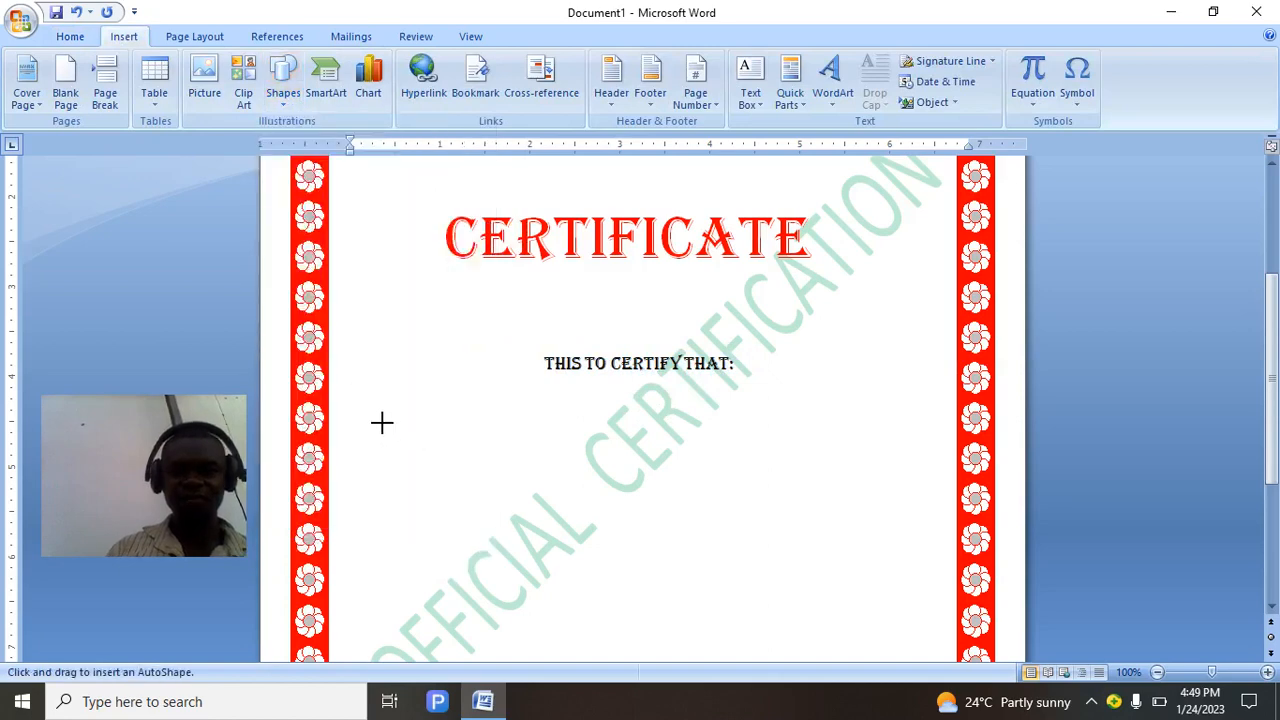
left_click_drag(382, 422, 928, 414)
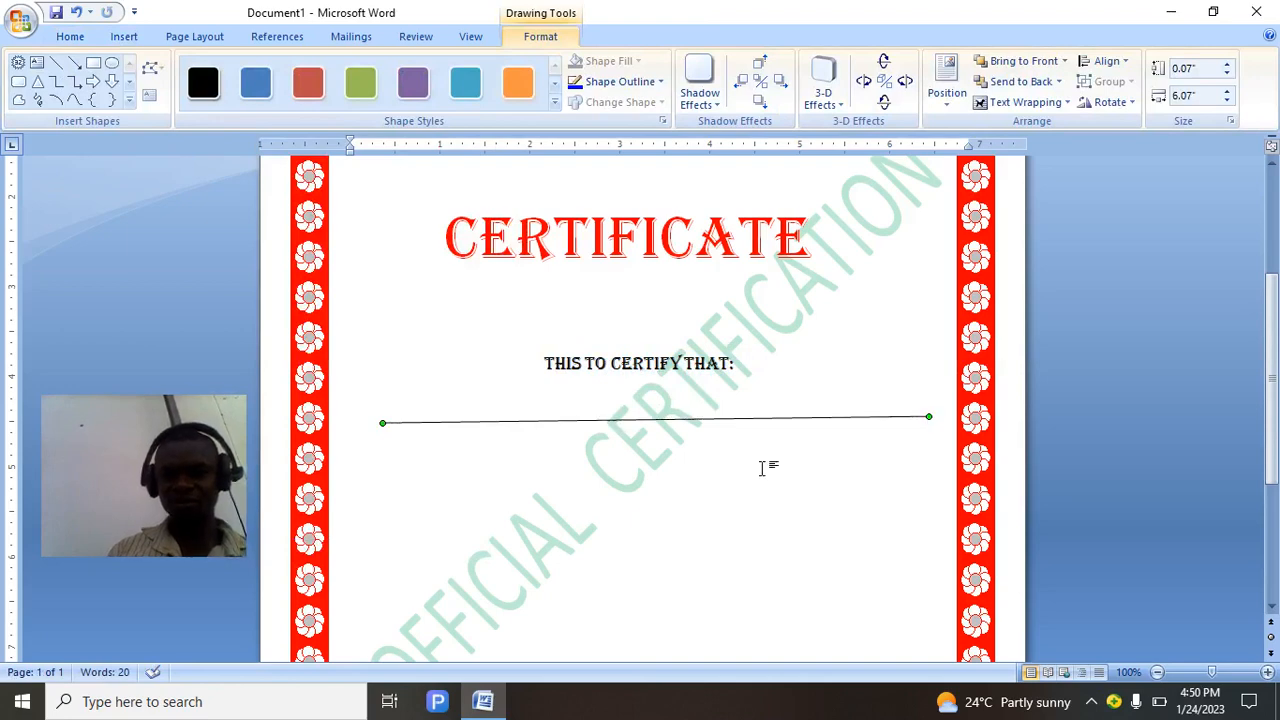
left_click(766, 466)
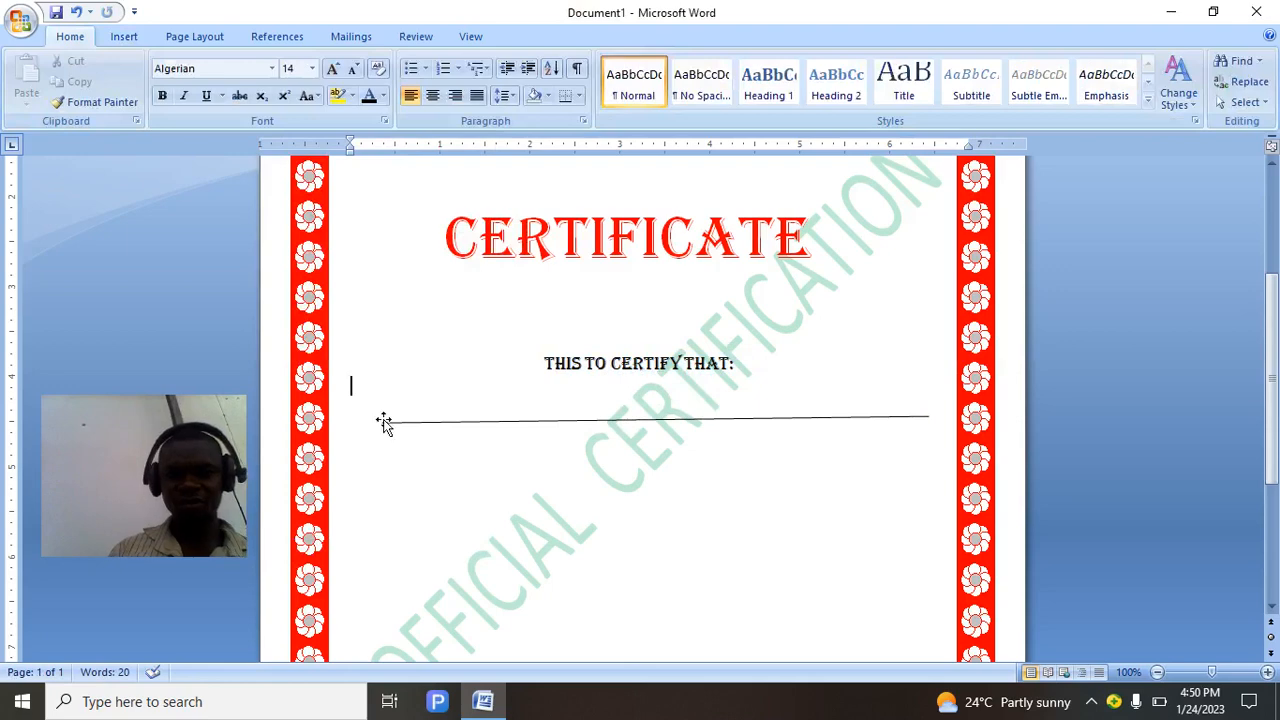
left_click(390, 423)
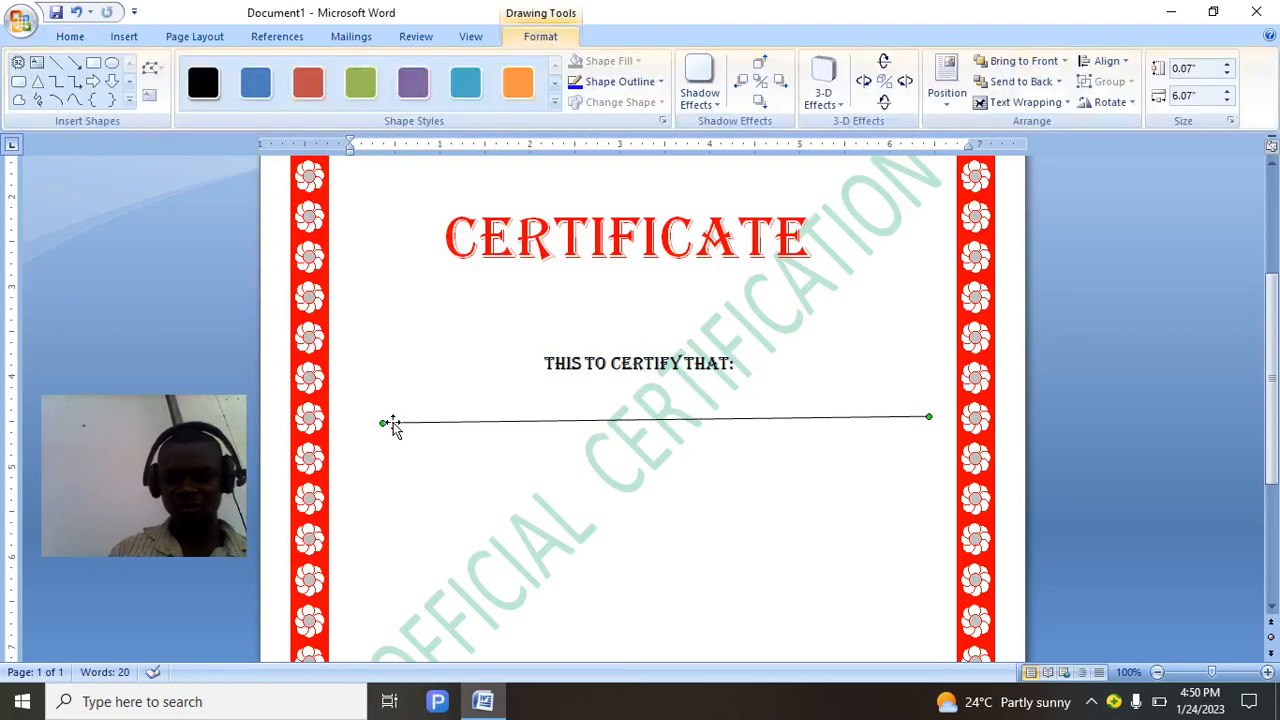
Set the name line's weight to 1.5 pt in Format AutoShape, keeping it solid.
right_click(395, 426)
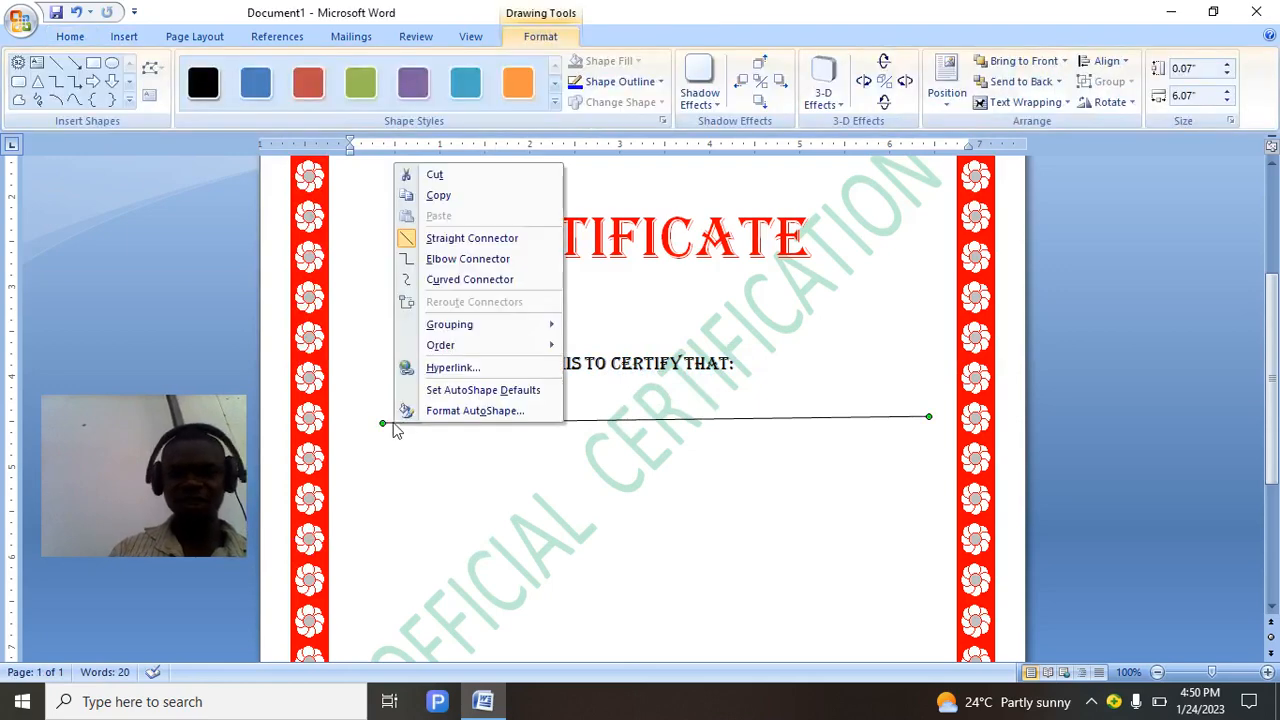
left_click(469, 411)
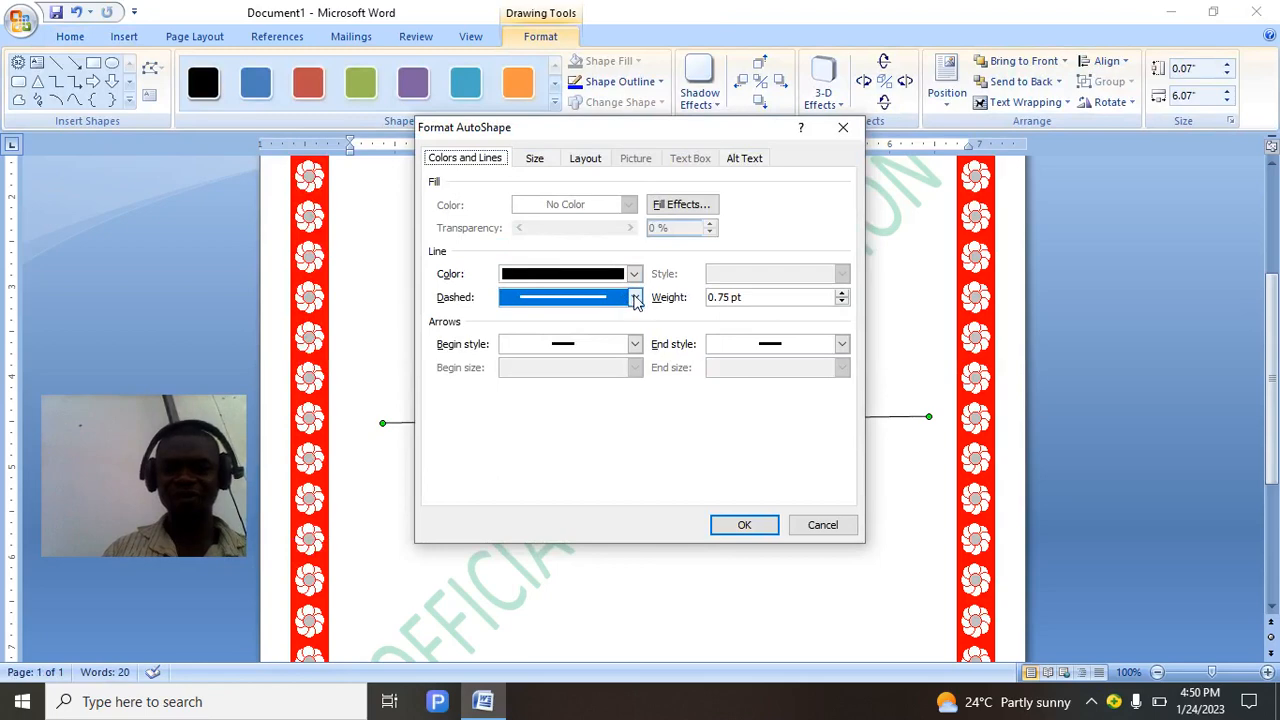
left_click(635, 299)
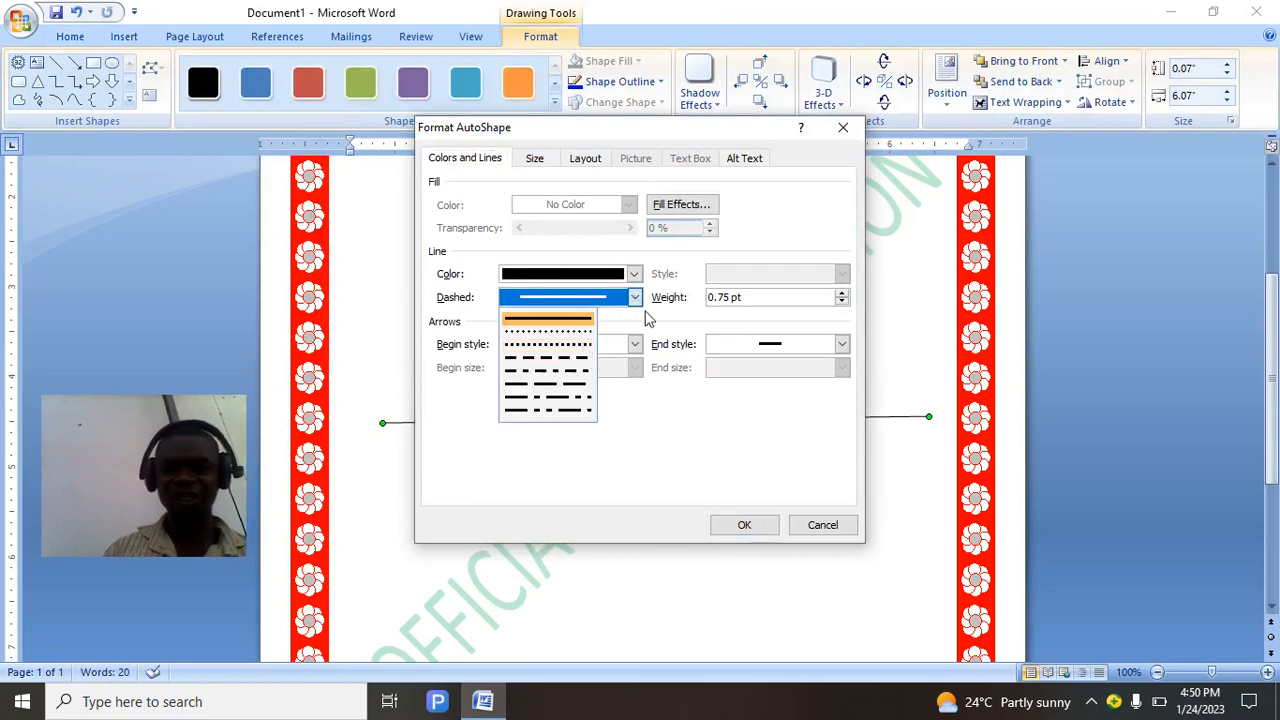
left_click(645, 318)
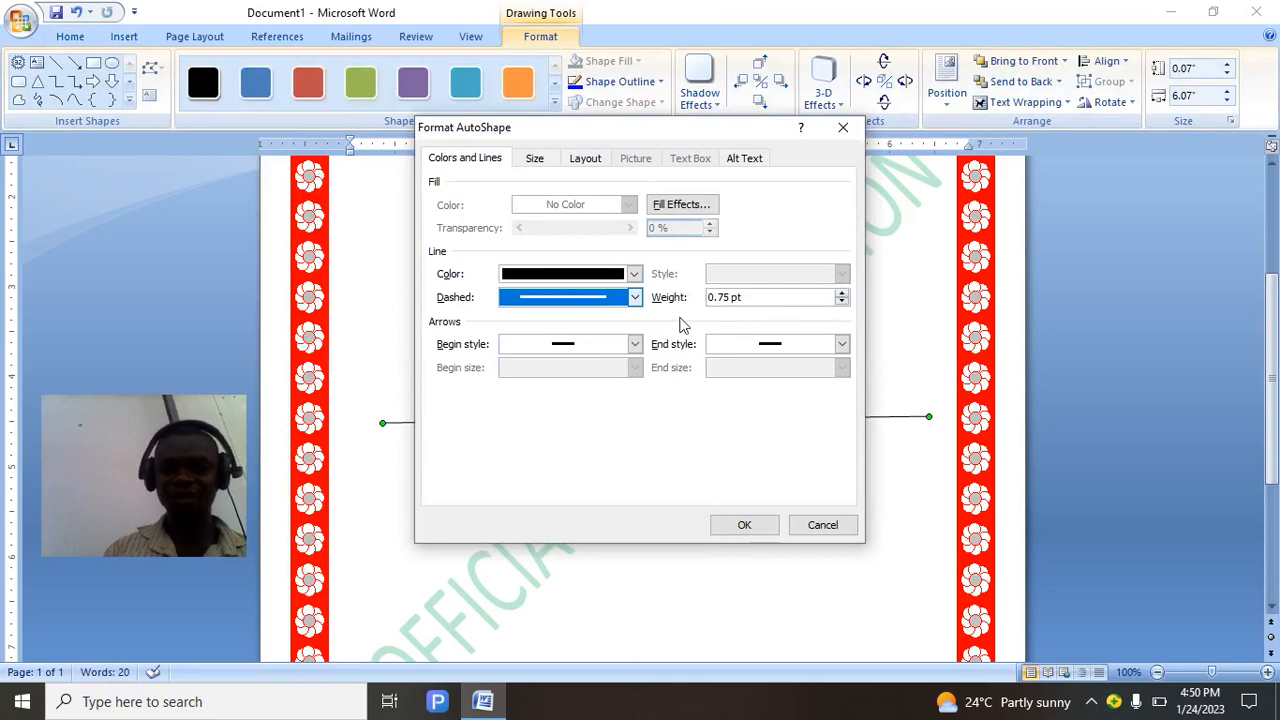
left_click(842, 292)
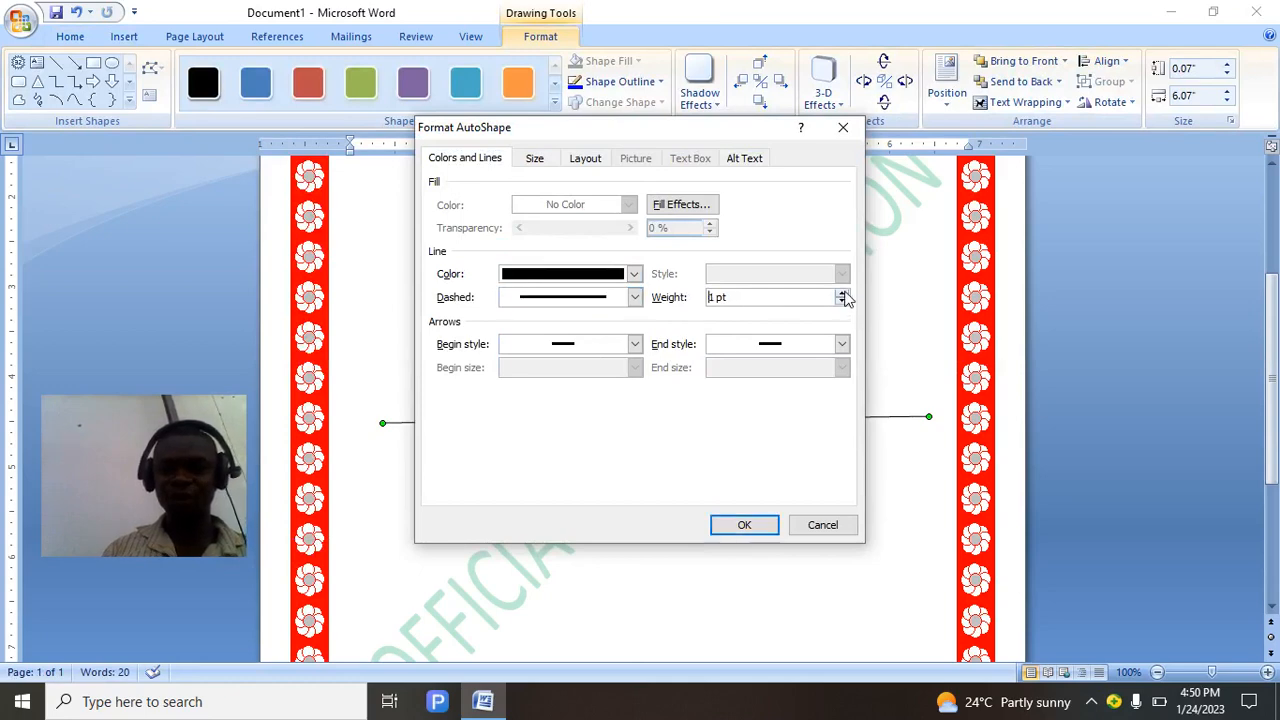
left_click(842, 292)
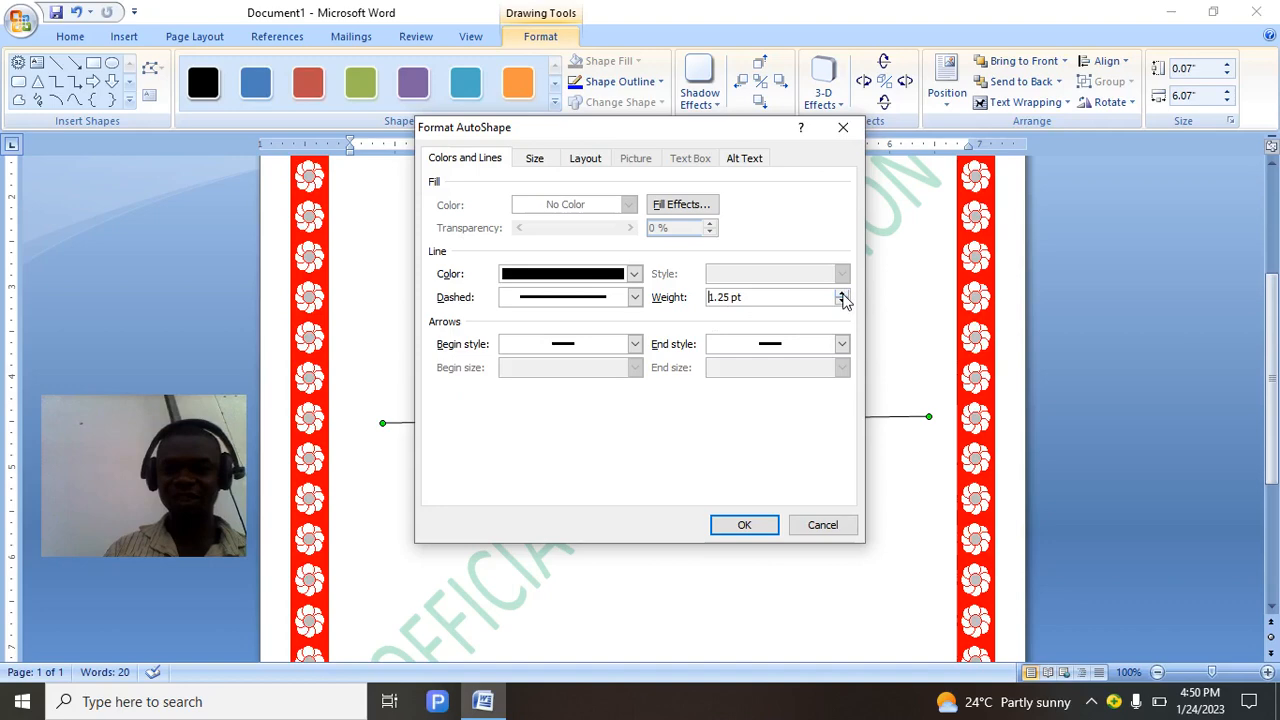
left_click(842, 293)
left_click(740, 530)
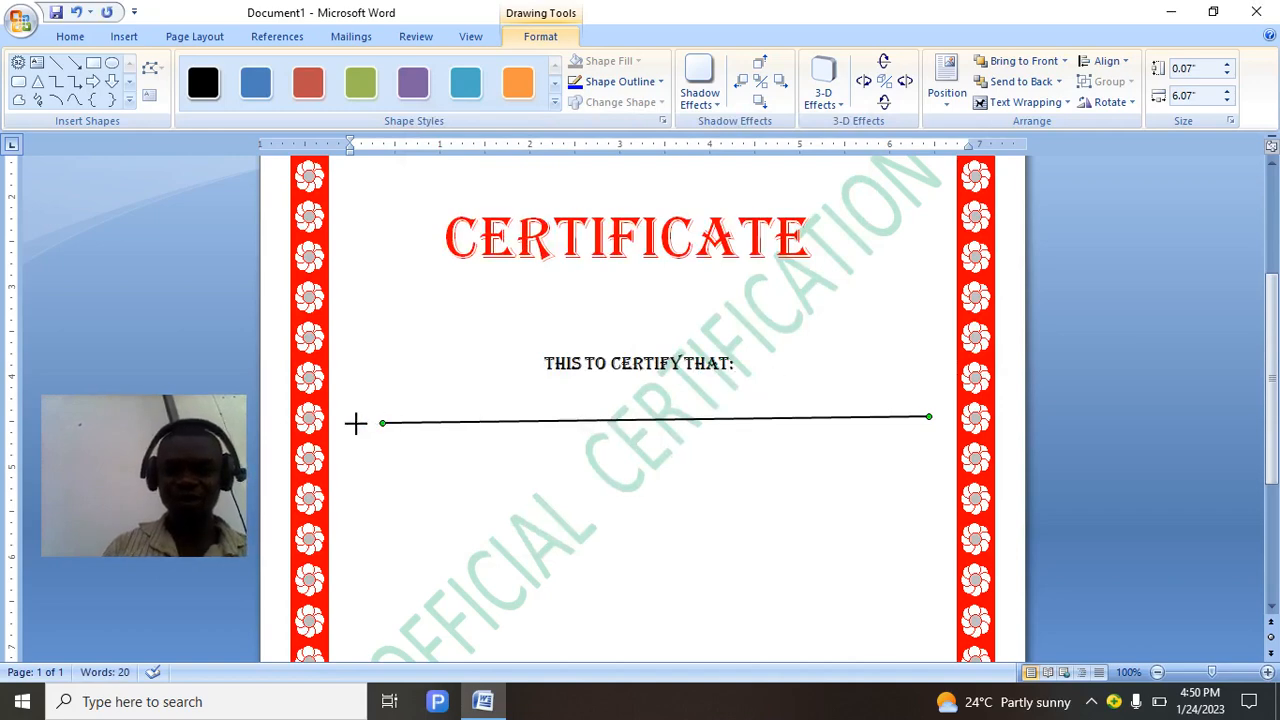
Extend the line's left end to make it 6.47 inches, then start a new text line.
left_click_drag(355, 423, 347, 421)
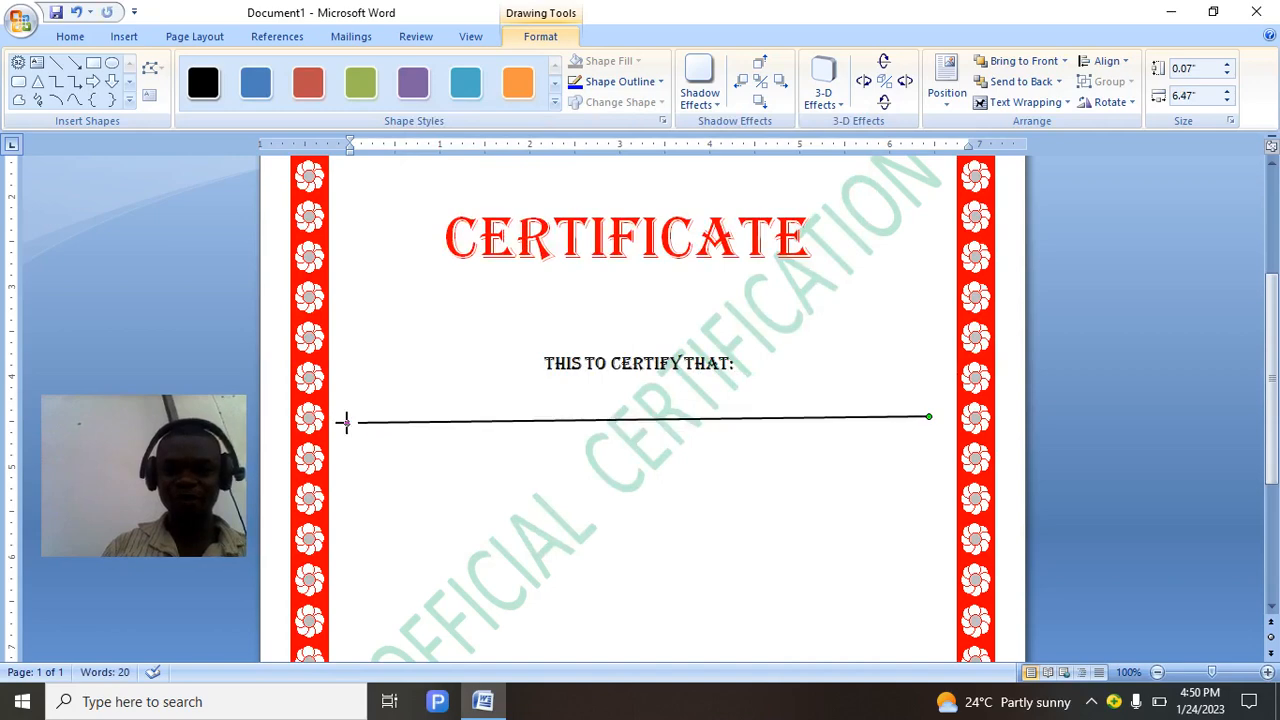
left_click(932, 410)
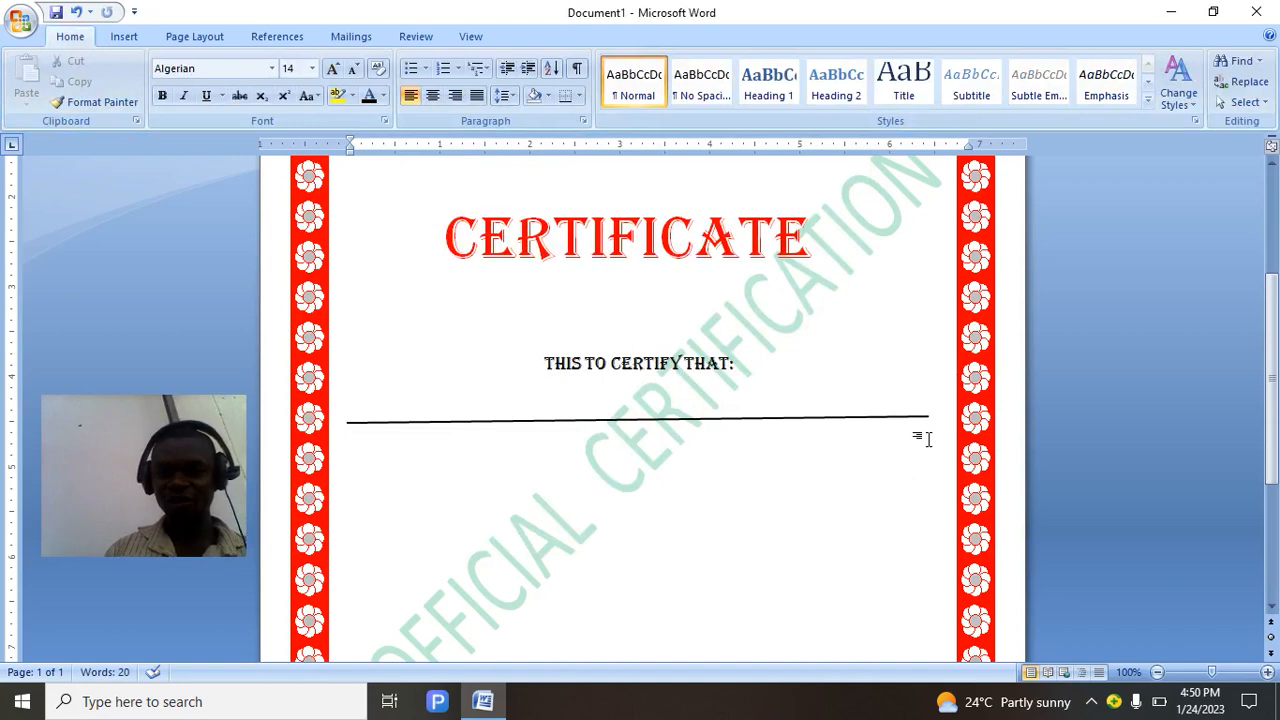
double_click(926, 440)
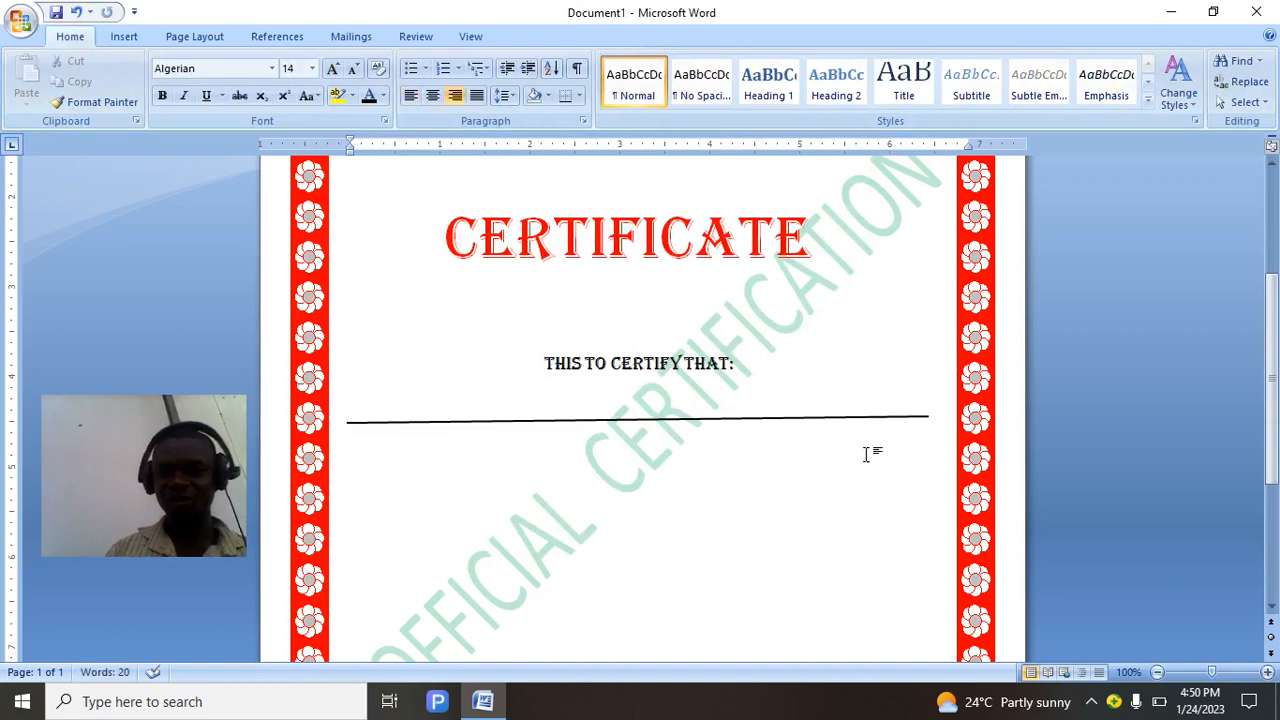
key("ctrl+z")
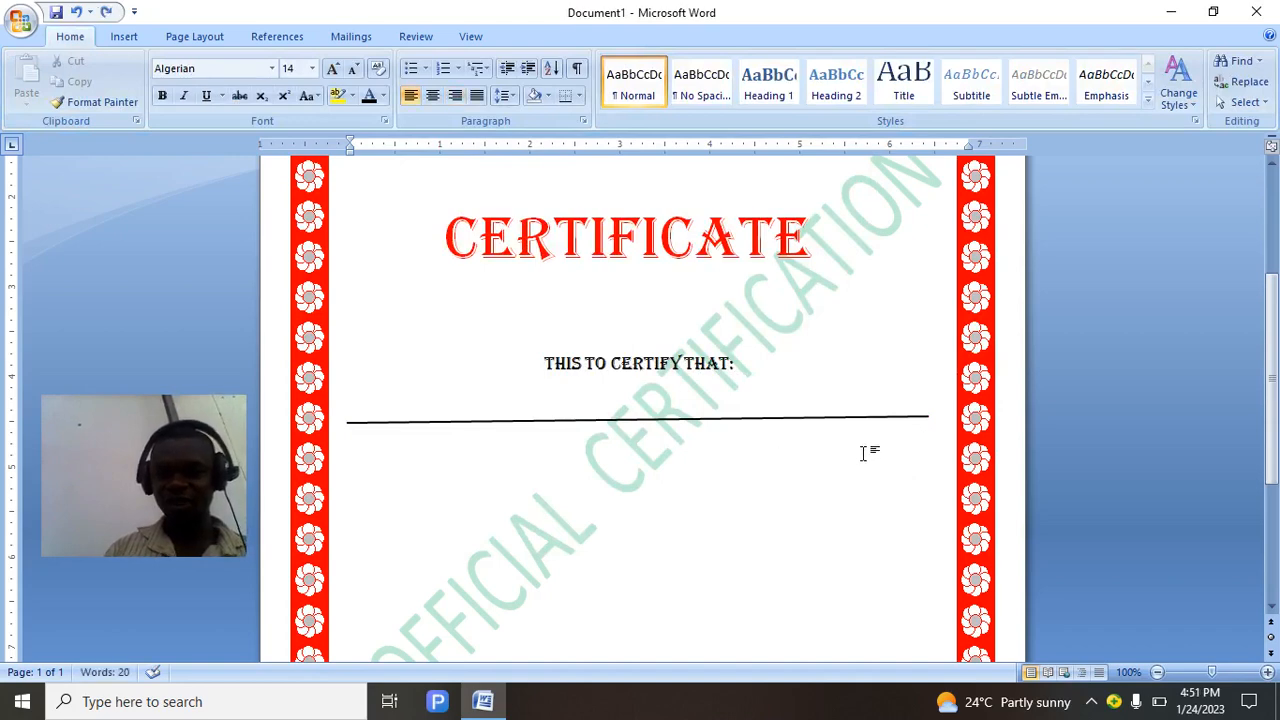
double_click(865, 454)
key("BackSpace")
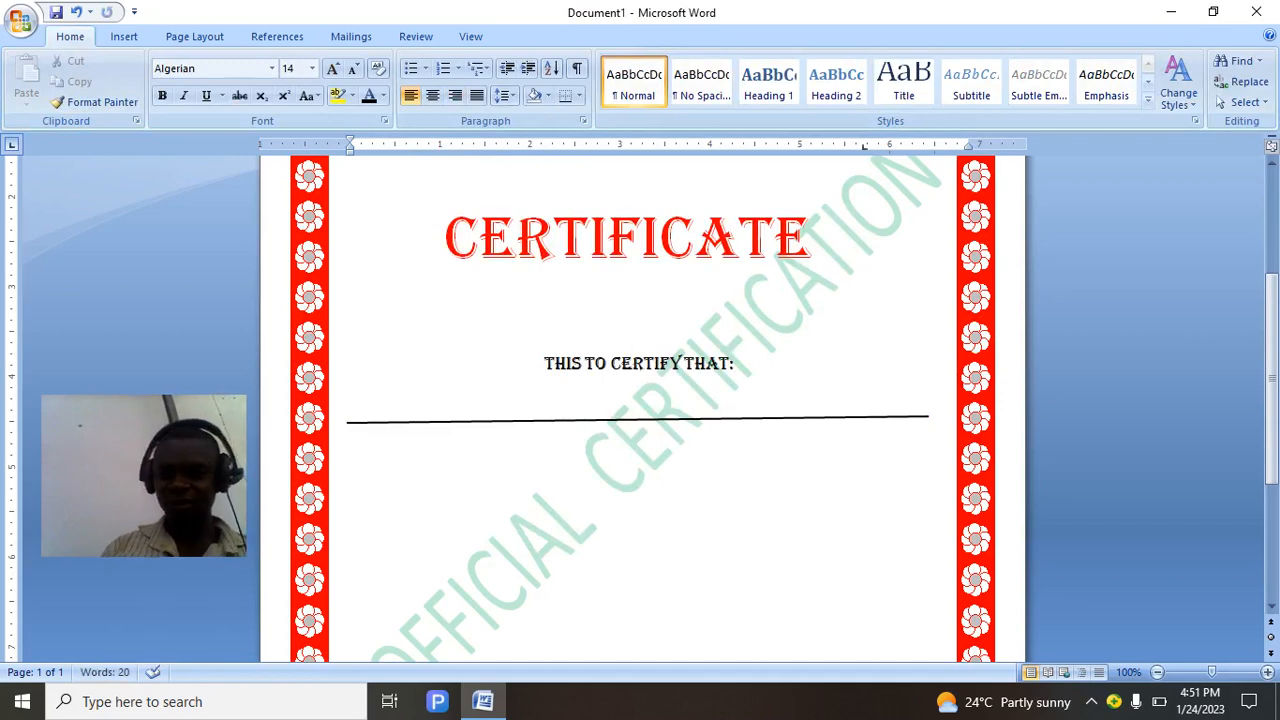
key("Return")
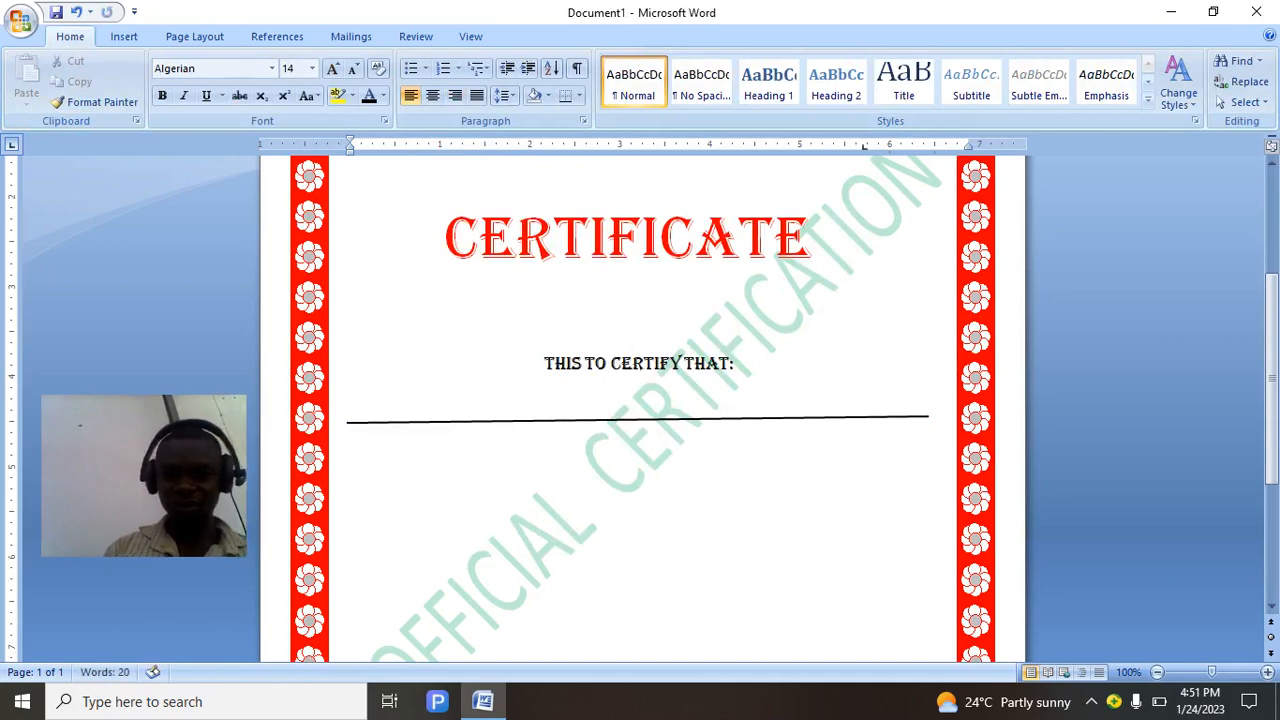
Type HAS COMPLETETED HIS/HER APPRENCTICESHP on one roughly centred line below the name line.
type("HAS")
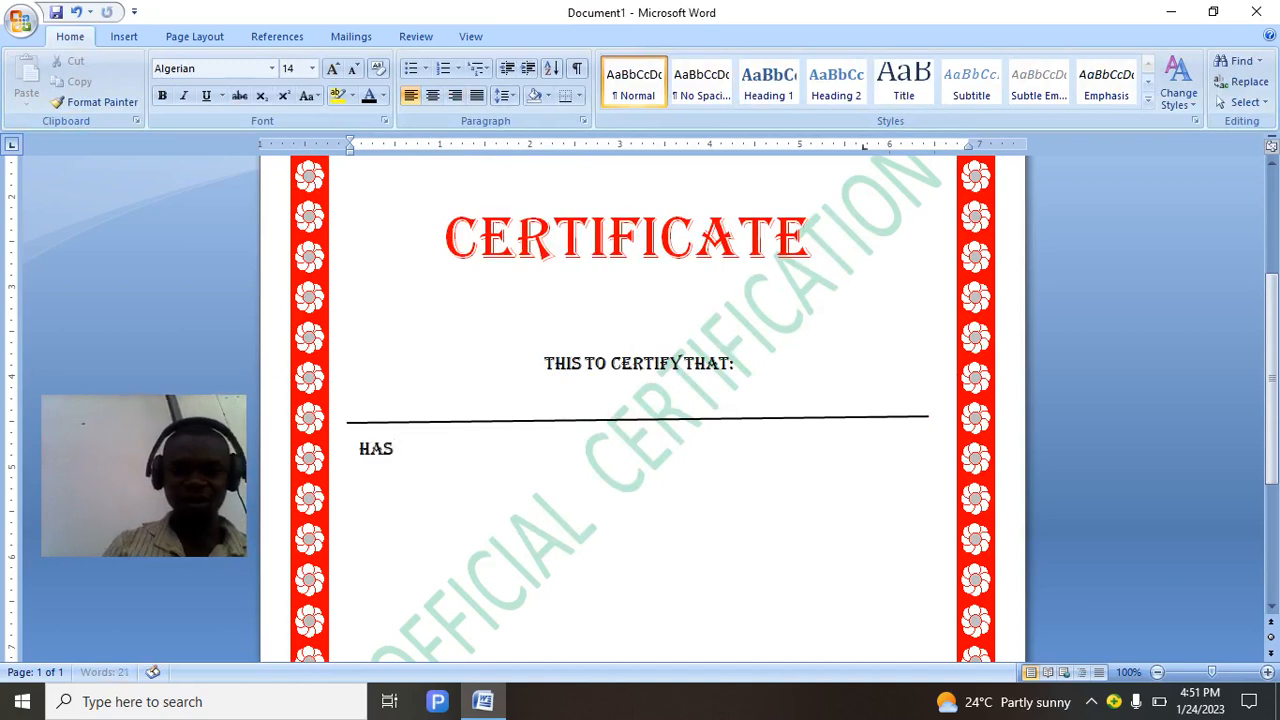
key("Left")
key("Left")
key("Left")
key("Left")
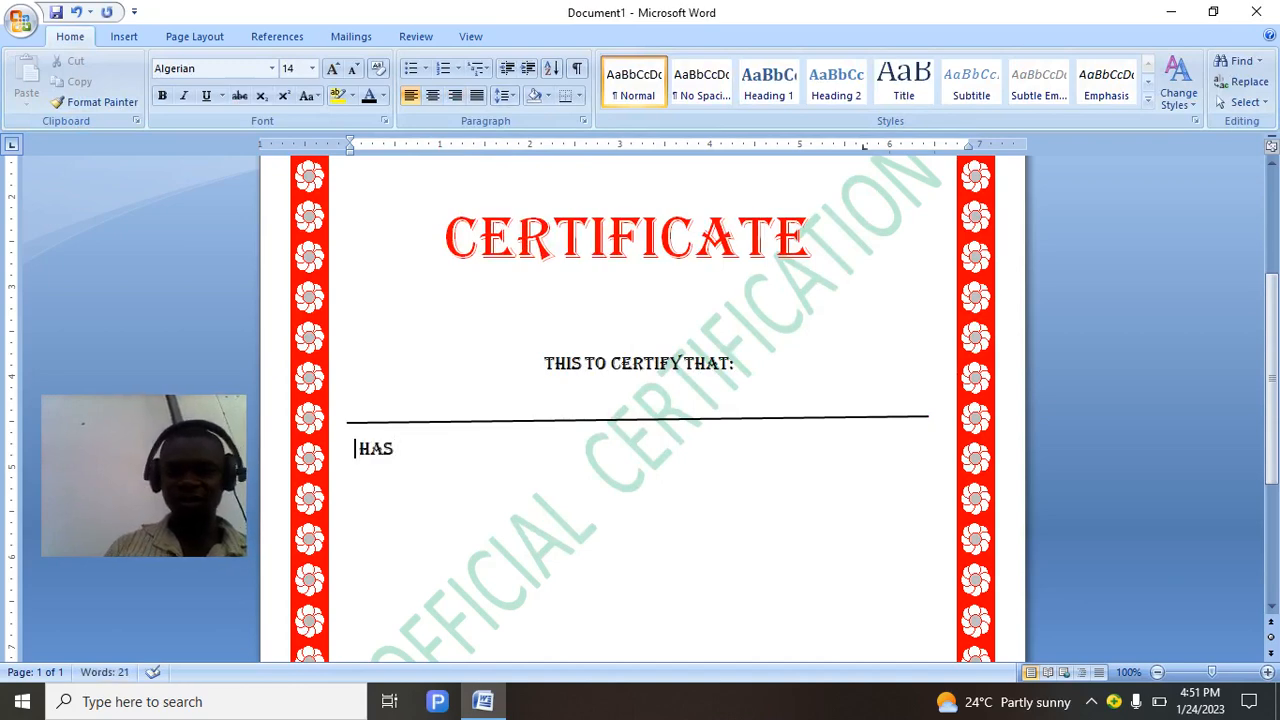
key("Tab")
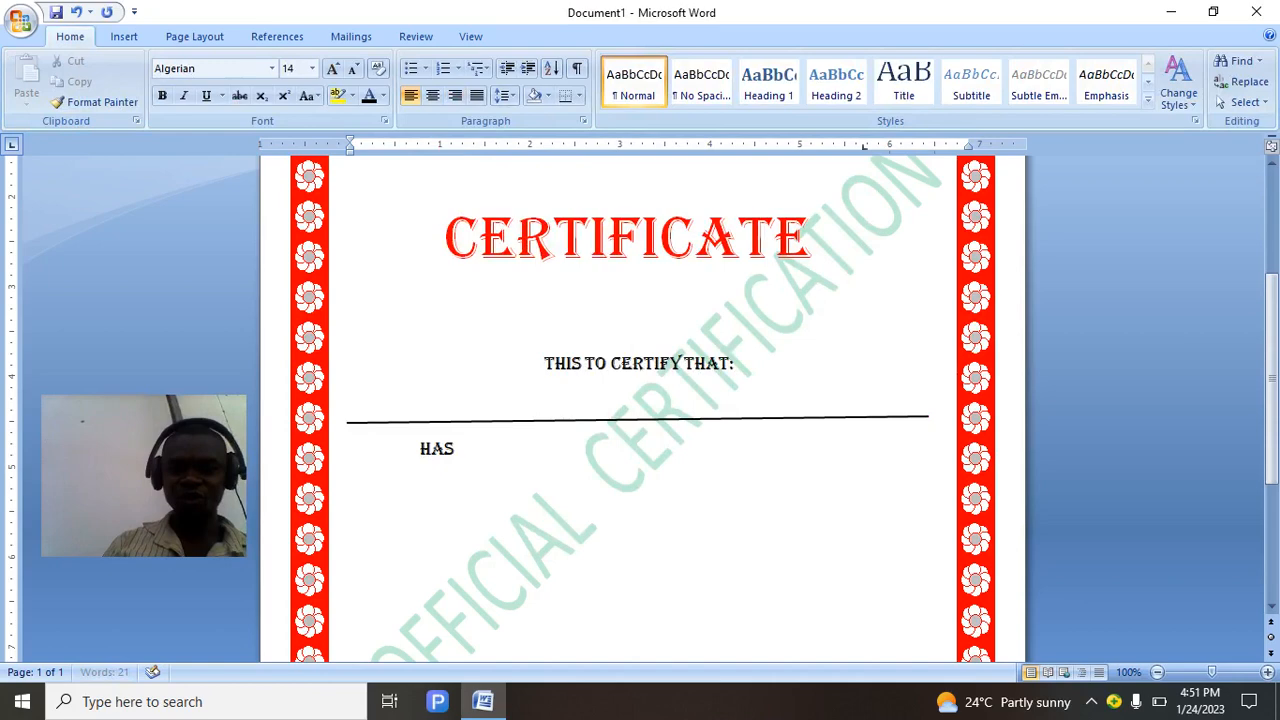
key("Tab")
key("Tab")
key("Tab")
key("Tab")
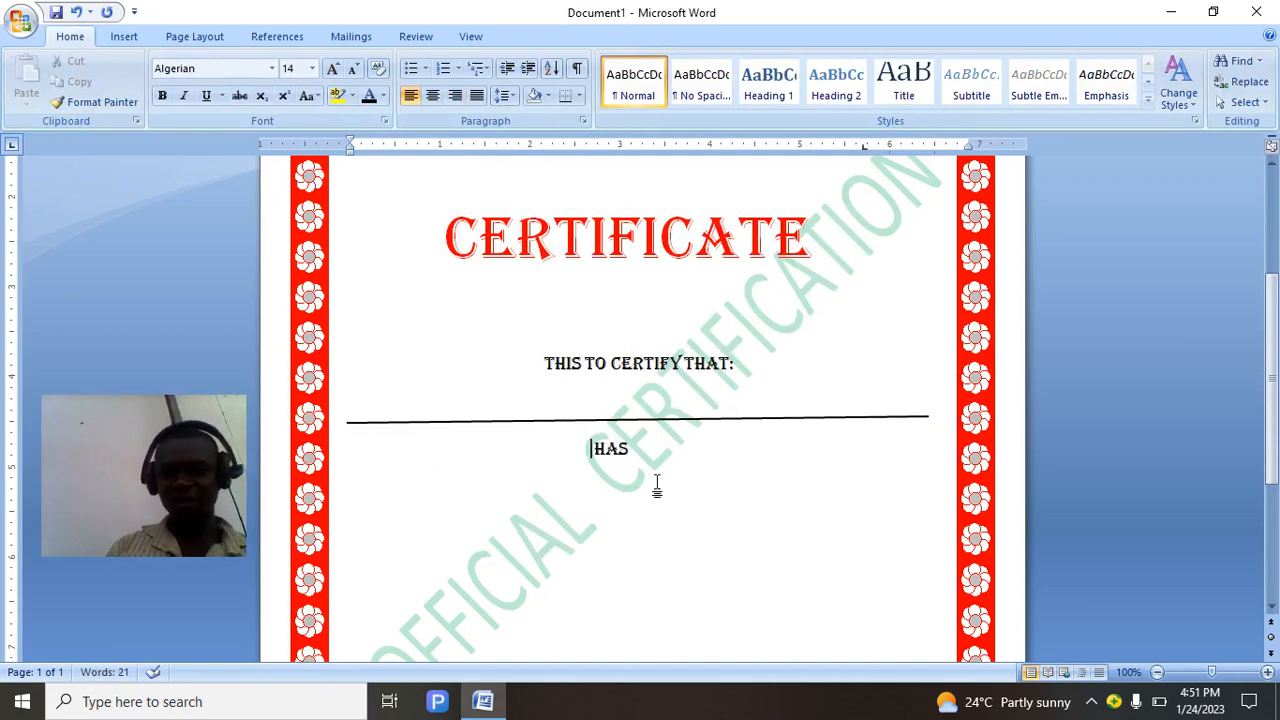
left_click(652, 448)
type("COM")
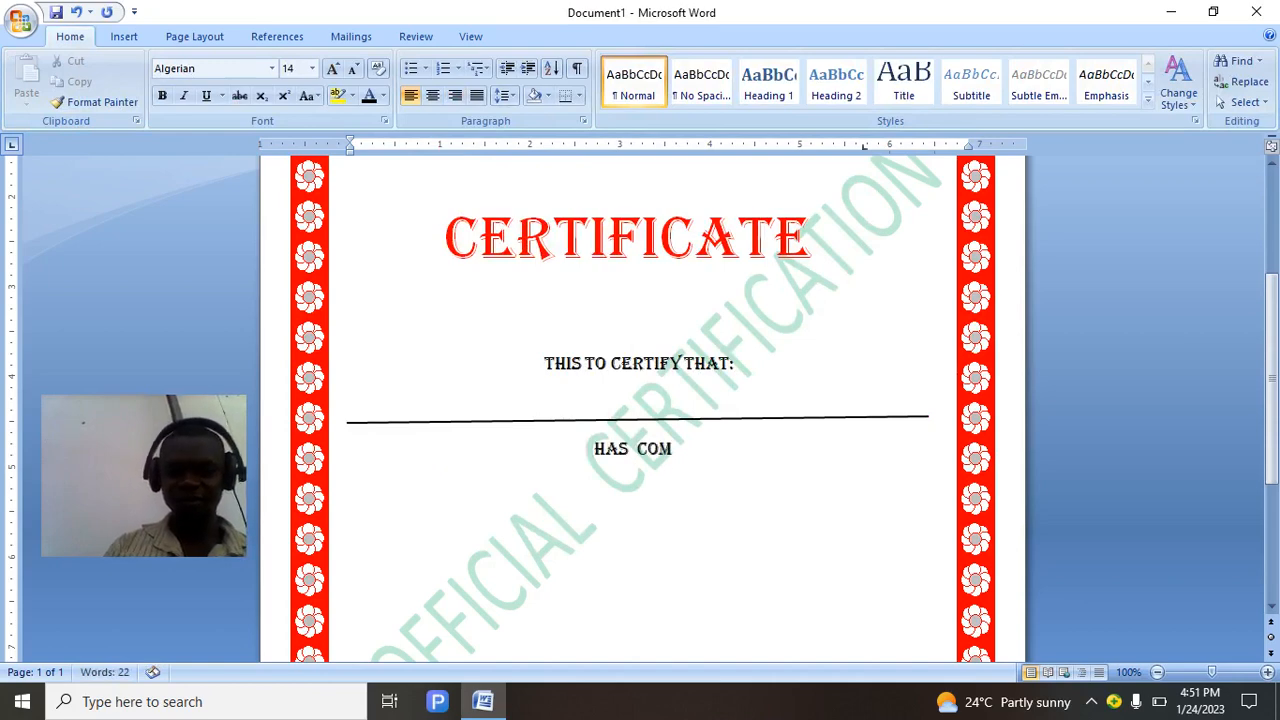
type("PLETE")
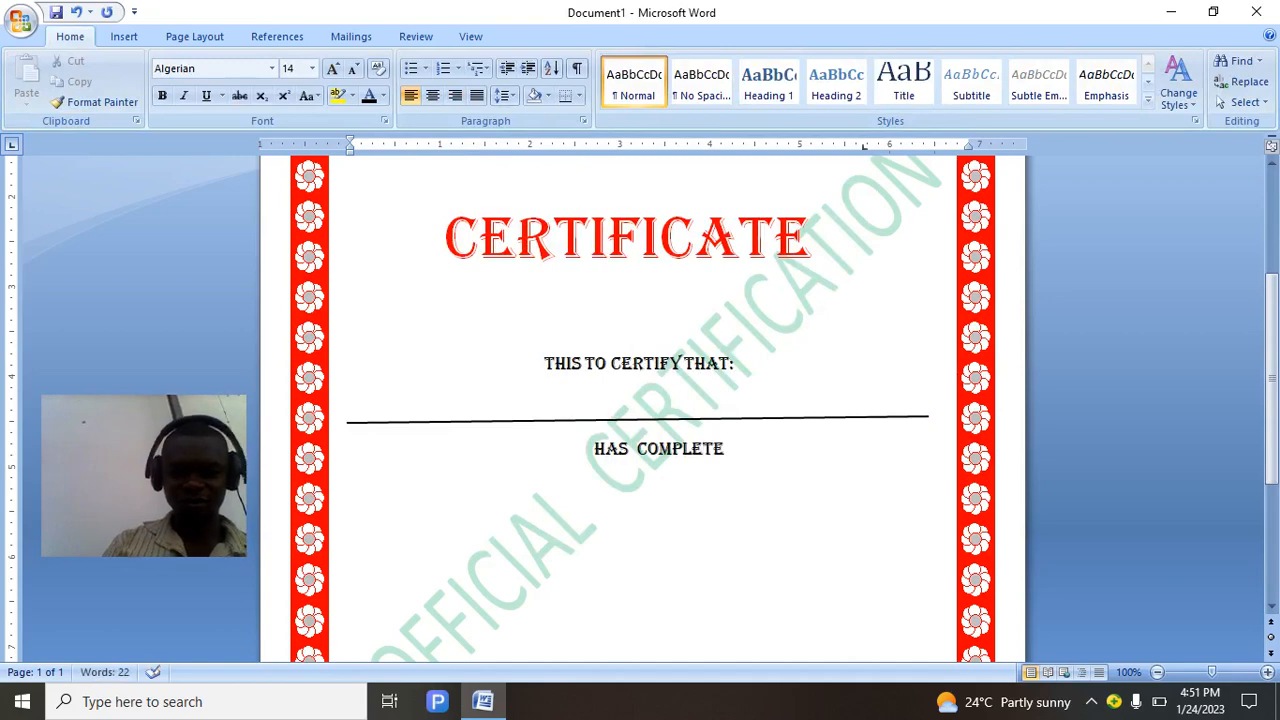
type("TED H")
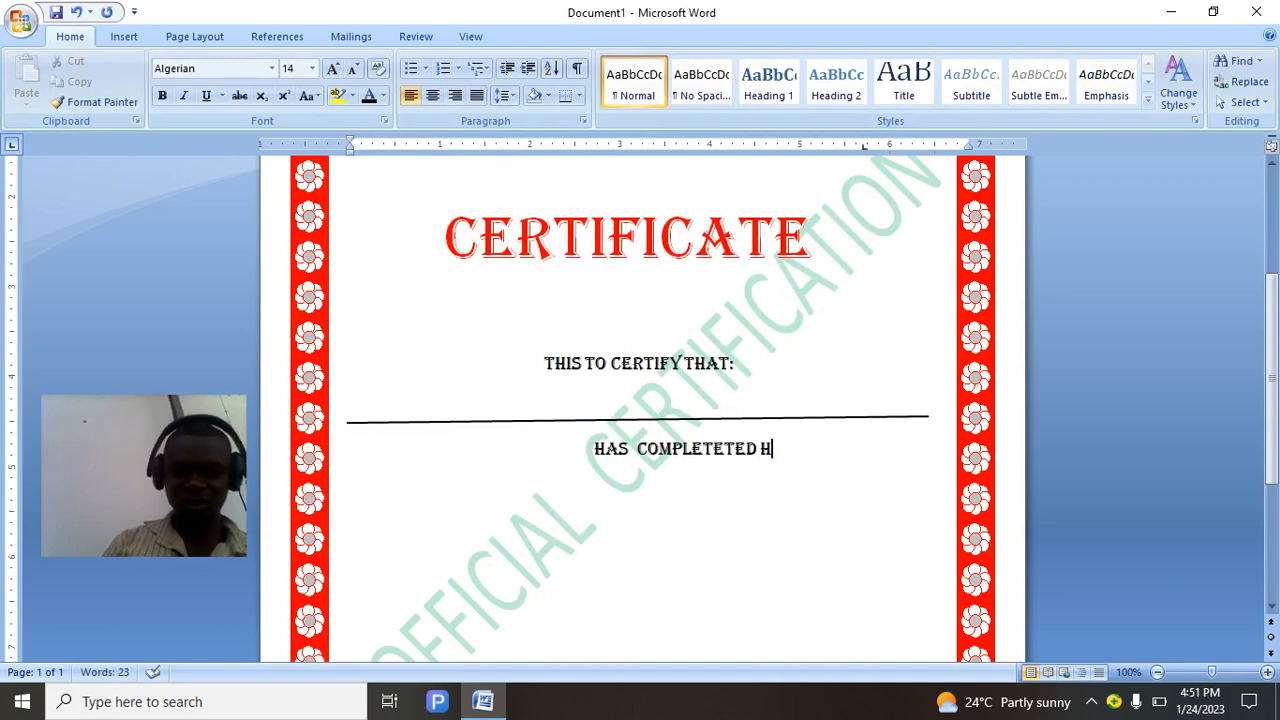
type("IS")
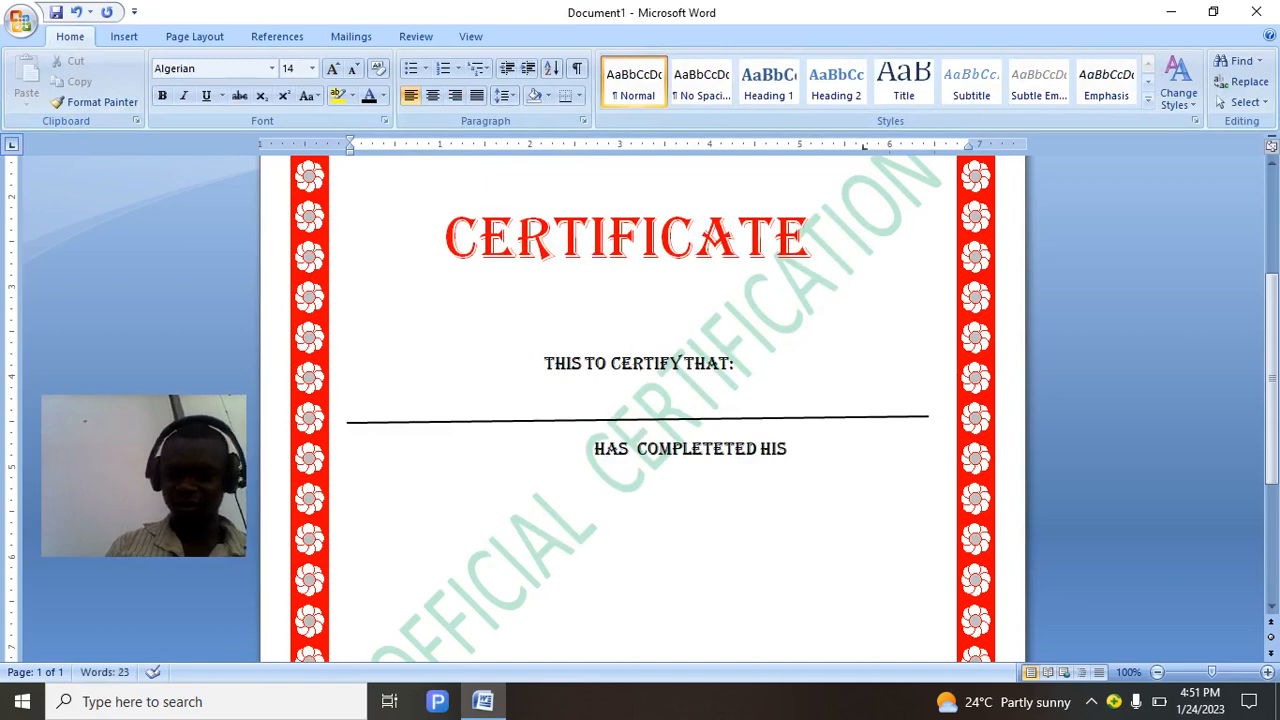
type("/HER ")
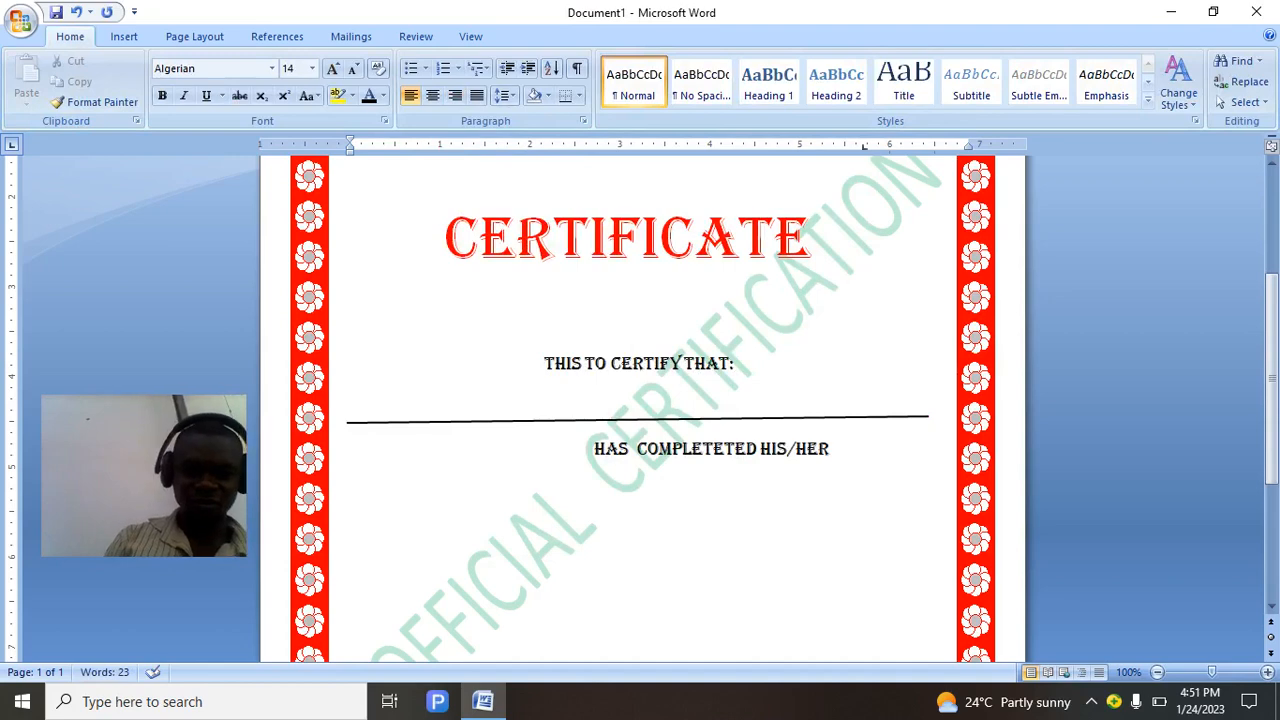
type("A")
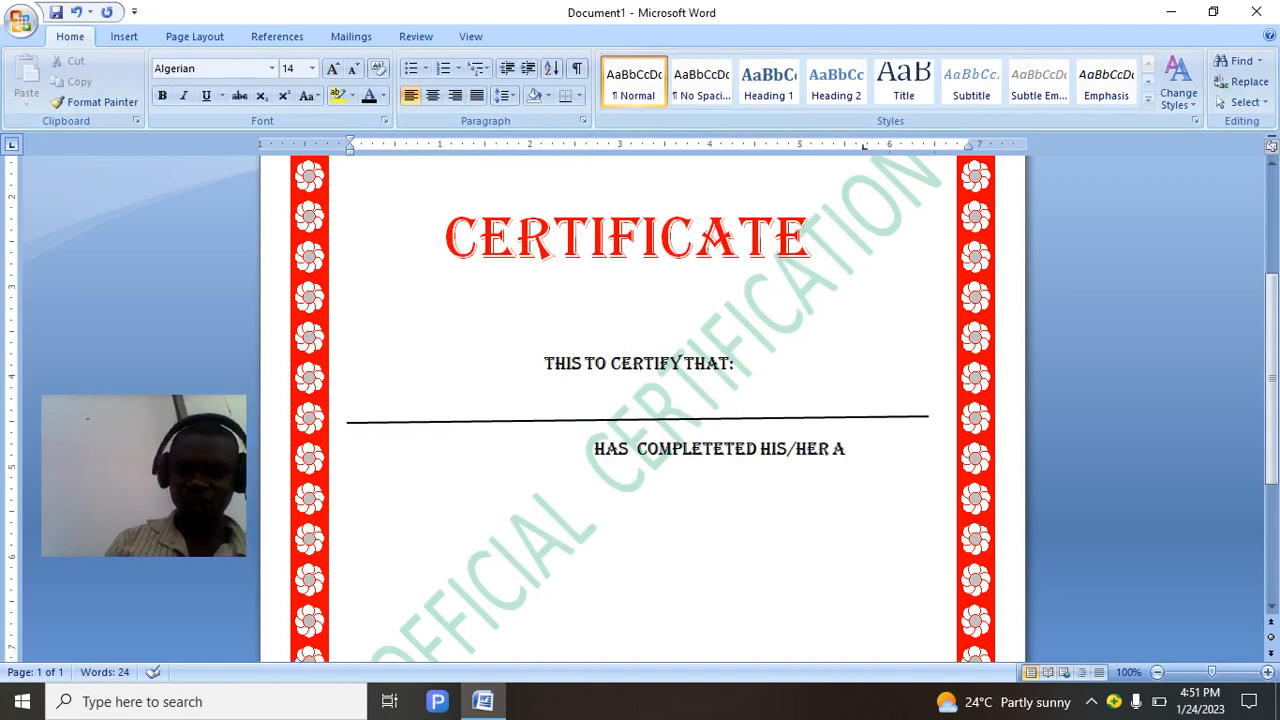
type("PPREN")
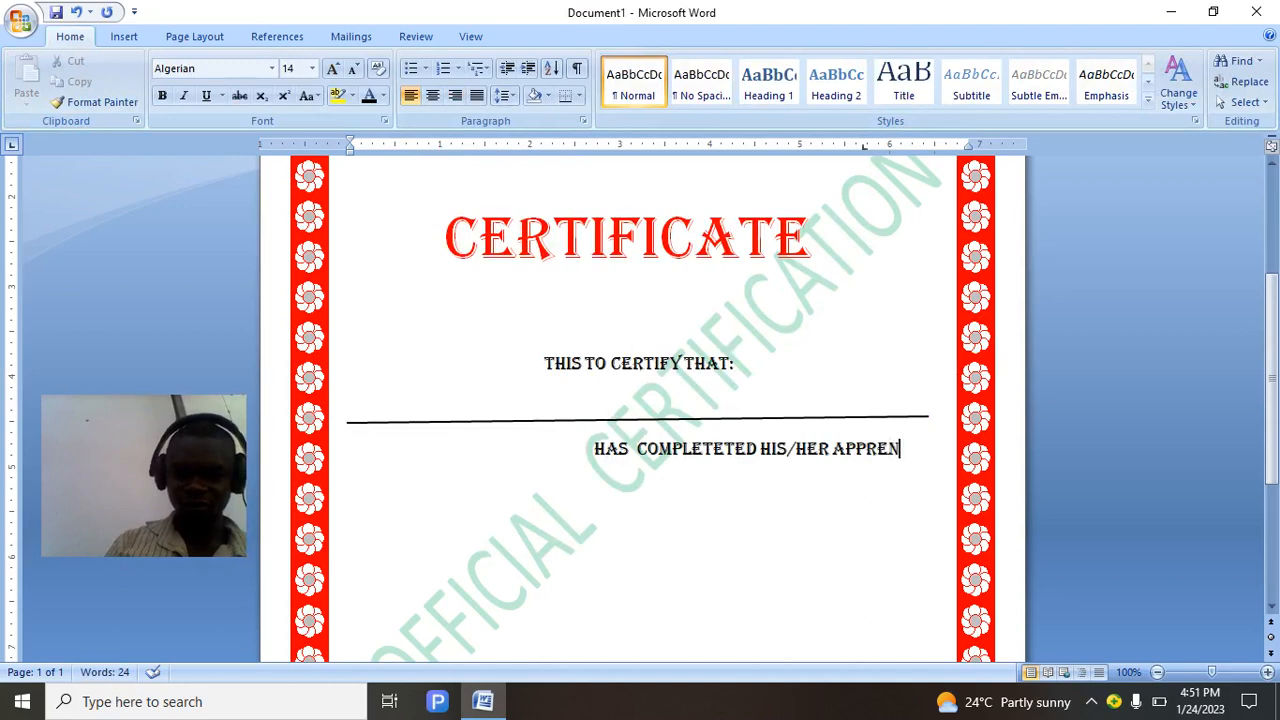
type("CTICES")
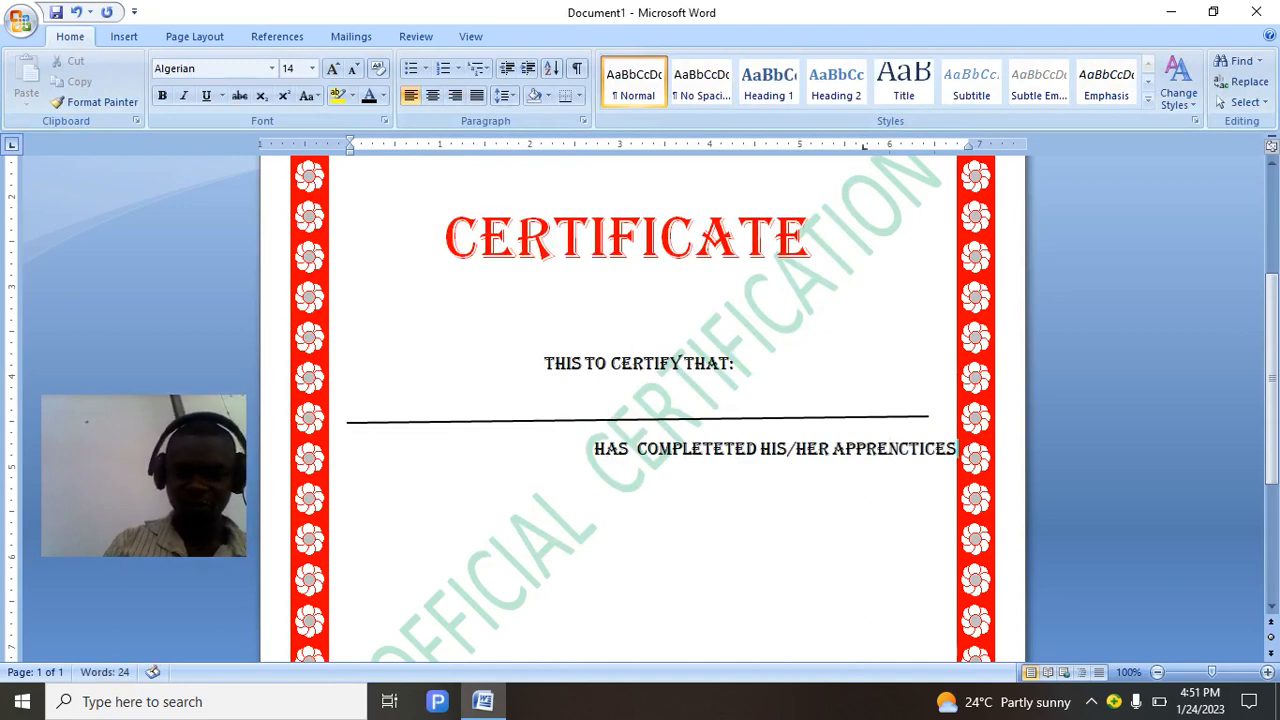
type("HP")
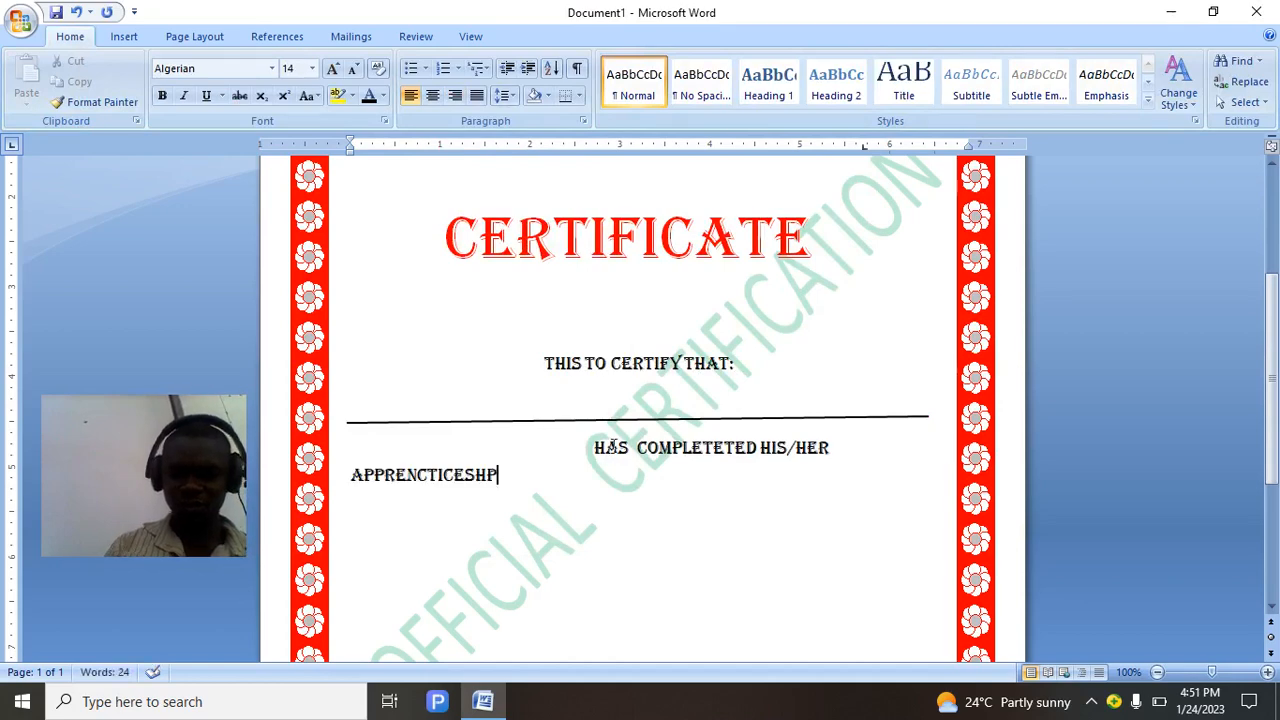
key("BackSpace")
key("BackSpace")
key("BackSpace")
key("BackSpace")
key("BackSpace")
key("BackSpace")
key("BackSpace")
key("BackSpace")
key("BackSpace")
key("BackSpace")
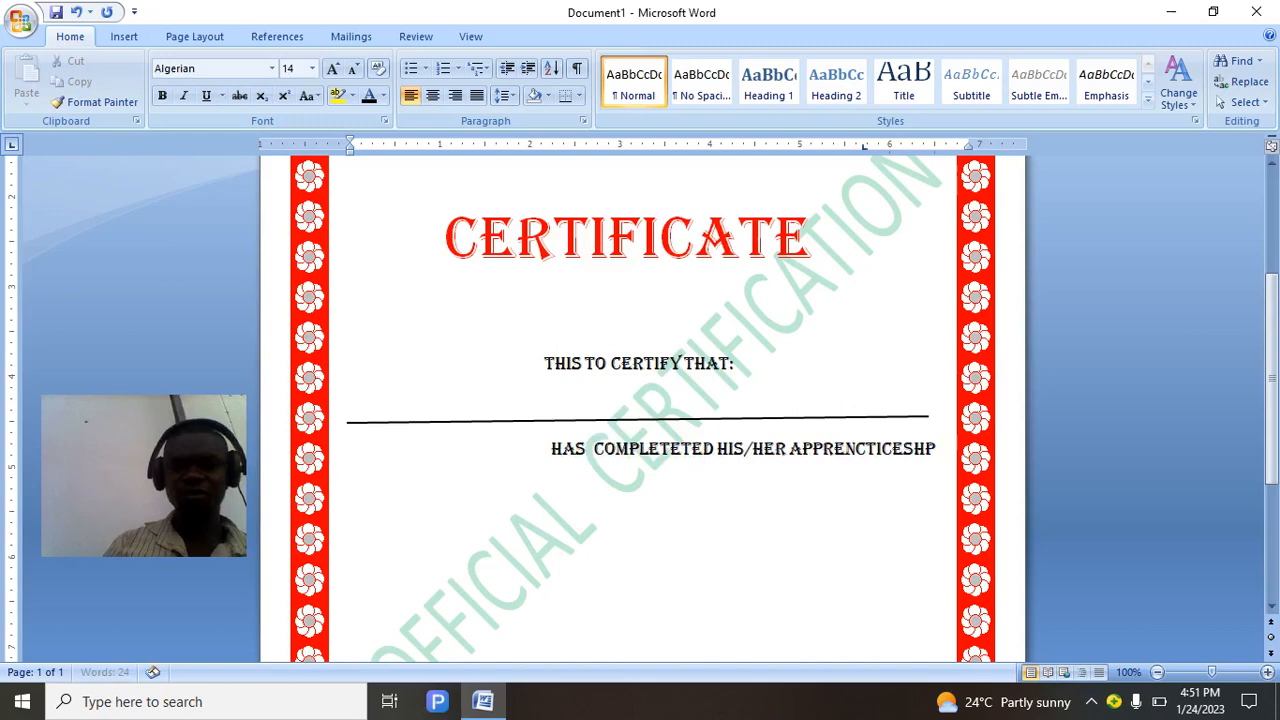
key("BackSpace")
key("BackSpace")
key("BackSpace")
key("BackSpace")
key("BackSpace")
key("BackSpace")
key("BackSpace")
key("BackSpace")
key("BackSpace")
key("BackSpace")
key("BackSpace")
key("BackSpace")
key("BackSpace")
key("BackSpace")
key("BackSpace")
key("BackSpace")
key("BackSpace")
key("BackSpace")
key("BackSpace")
key("BackSpace")
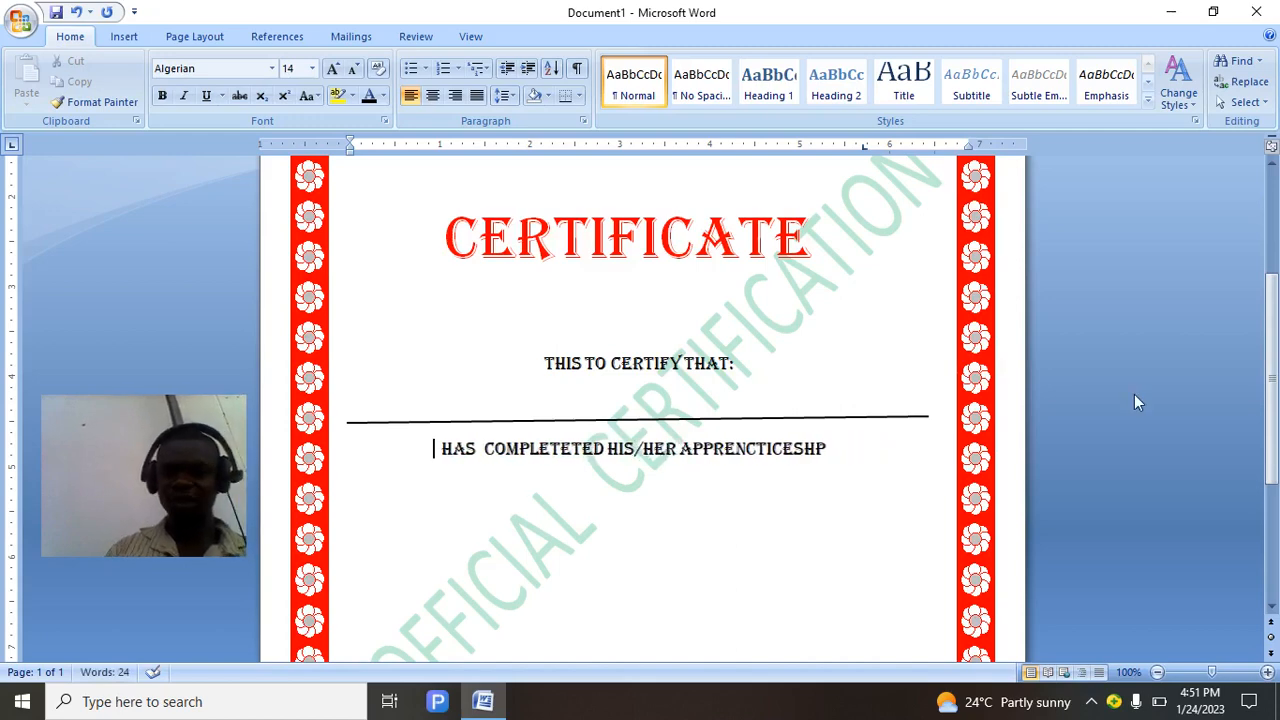
scroll(1273, 372, "down", 1)
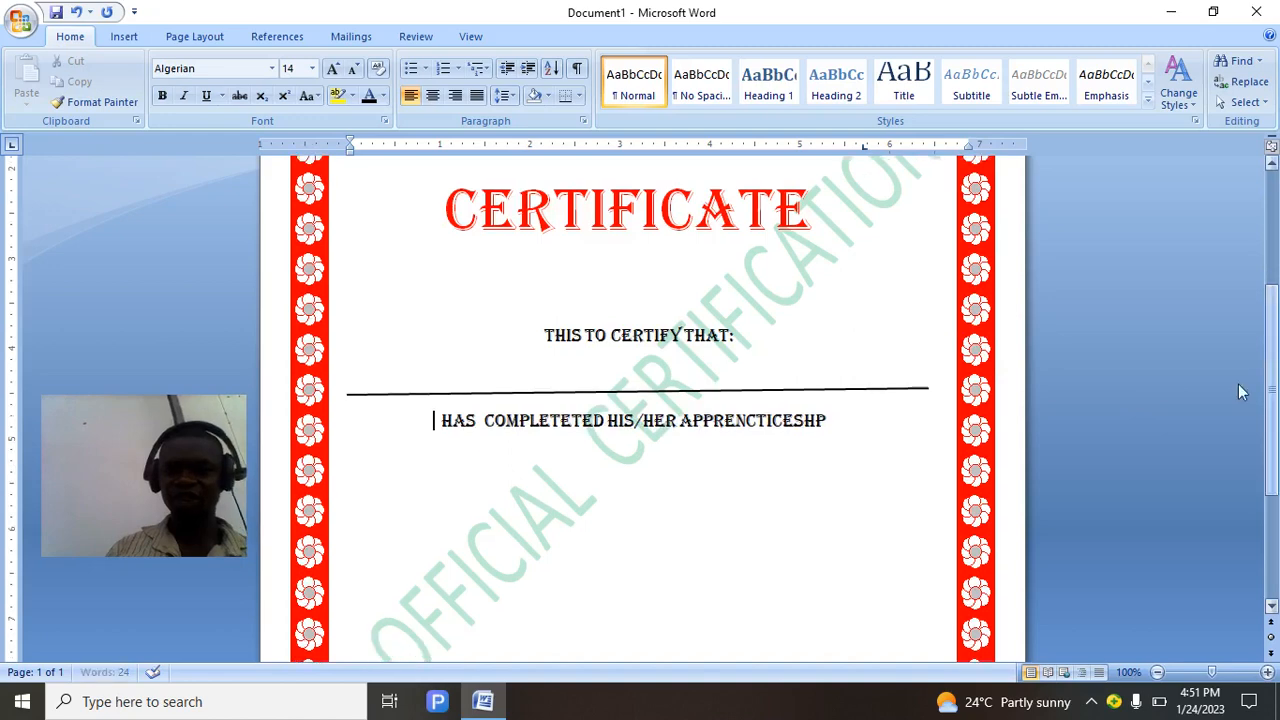
left_click(840, 420)
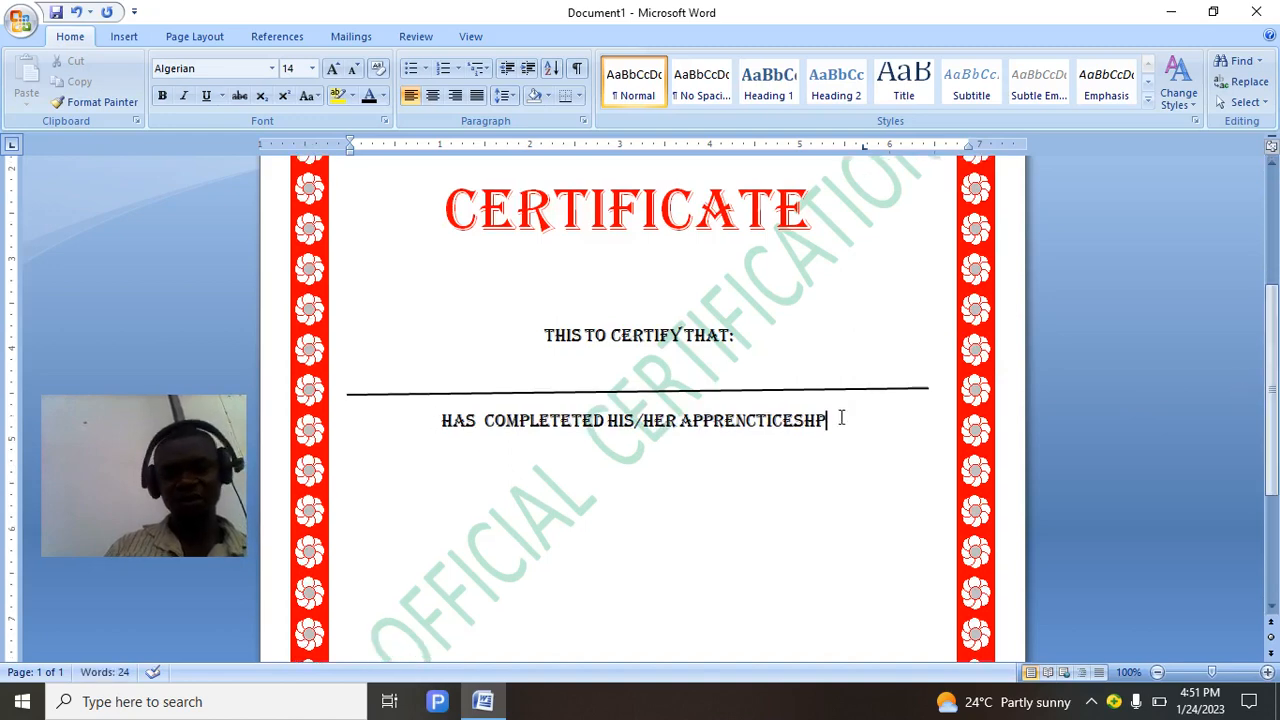
scroll(841, 418, "down", 1)
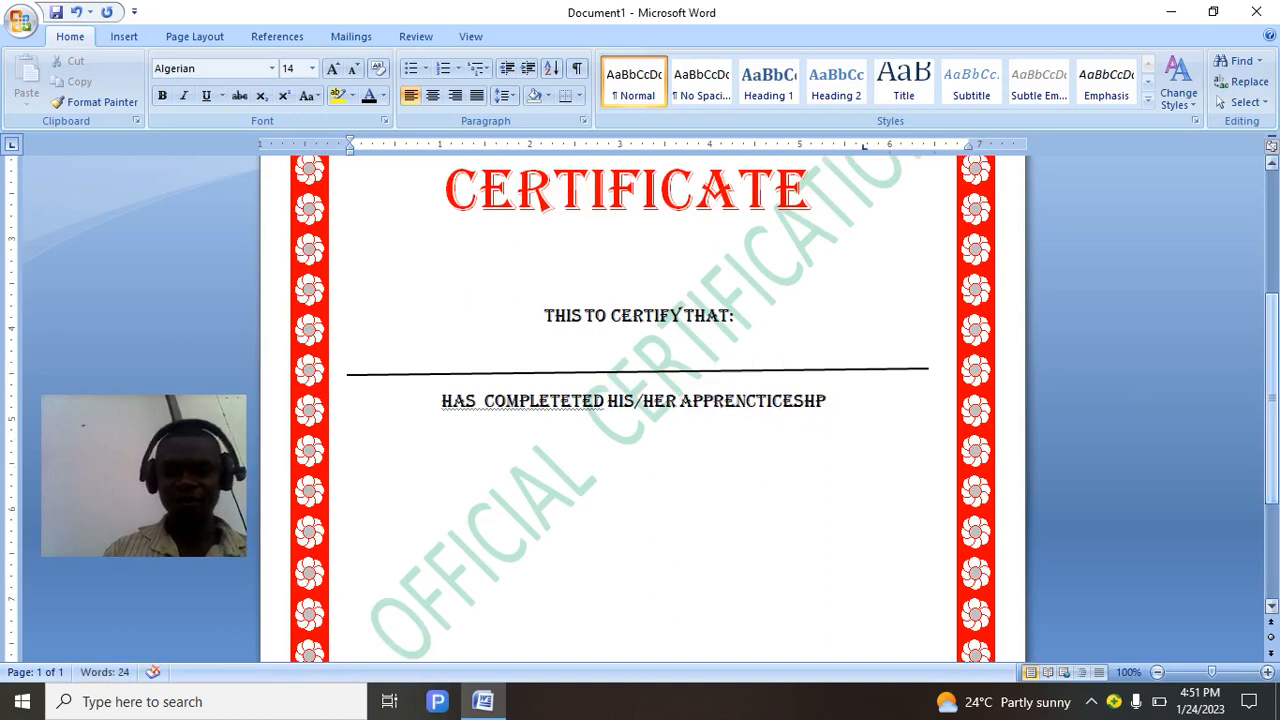
Add a BETWEEN 2022 TO 20 line ending in a long underscore blank.
key("Return")
type("BE")
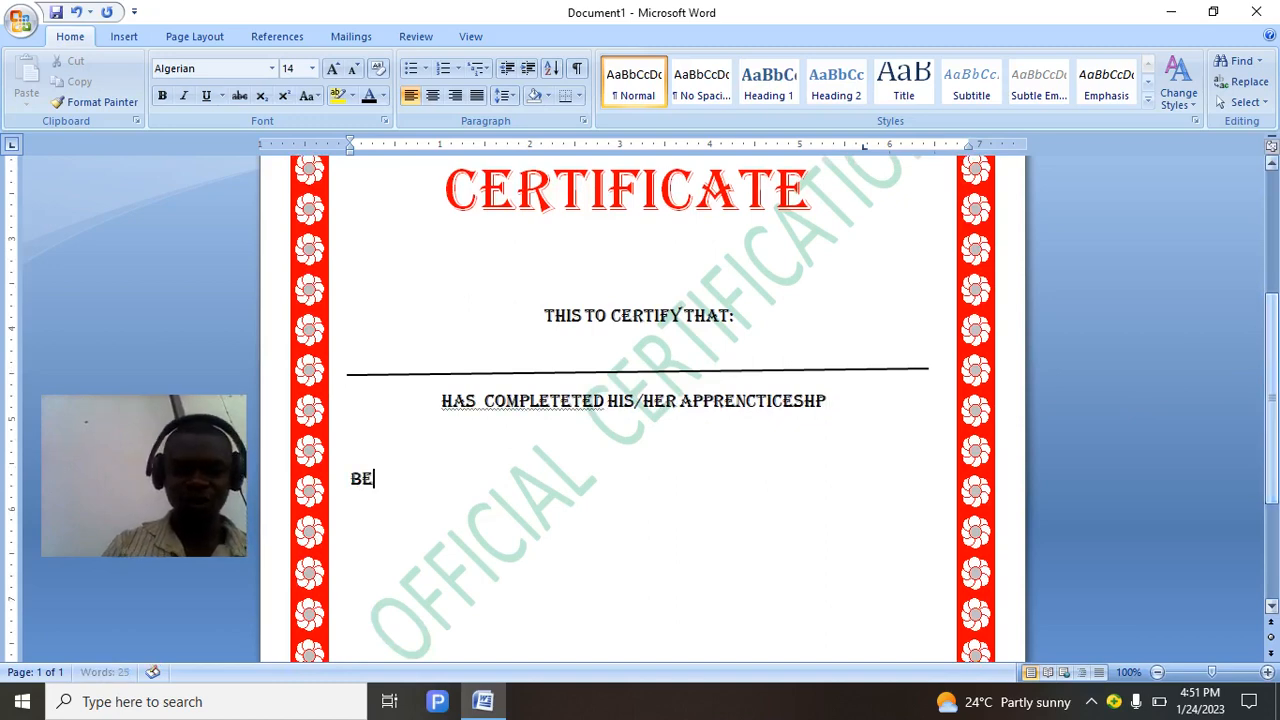
type("TWEEN")
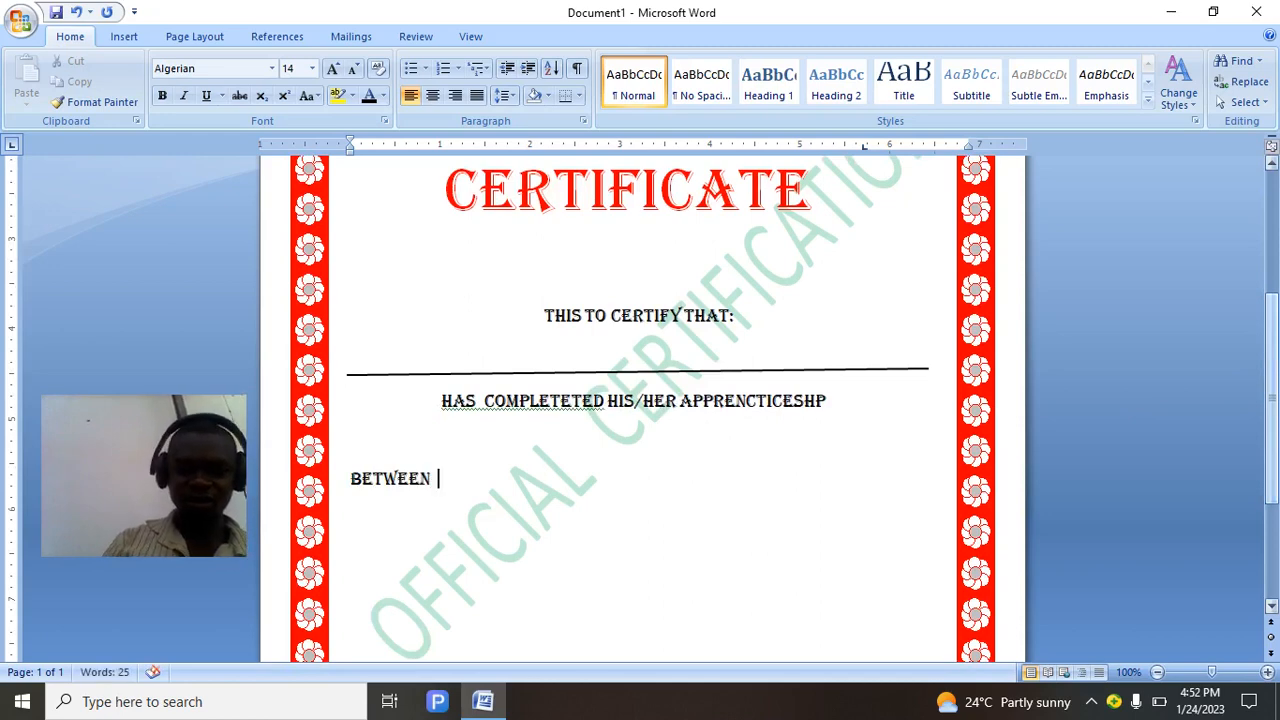
type(" 200")
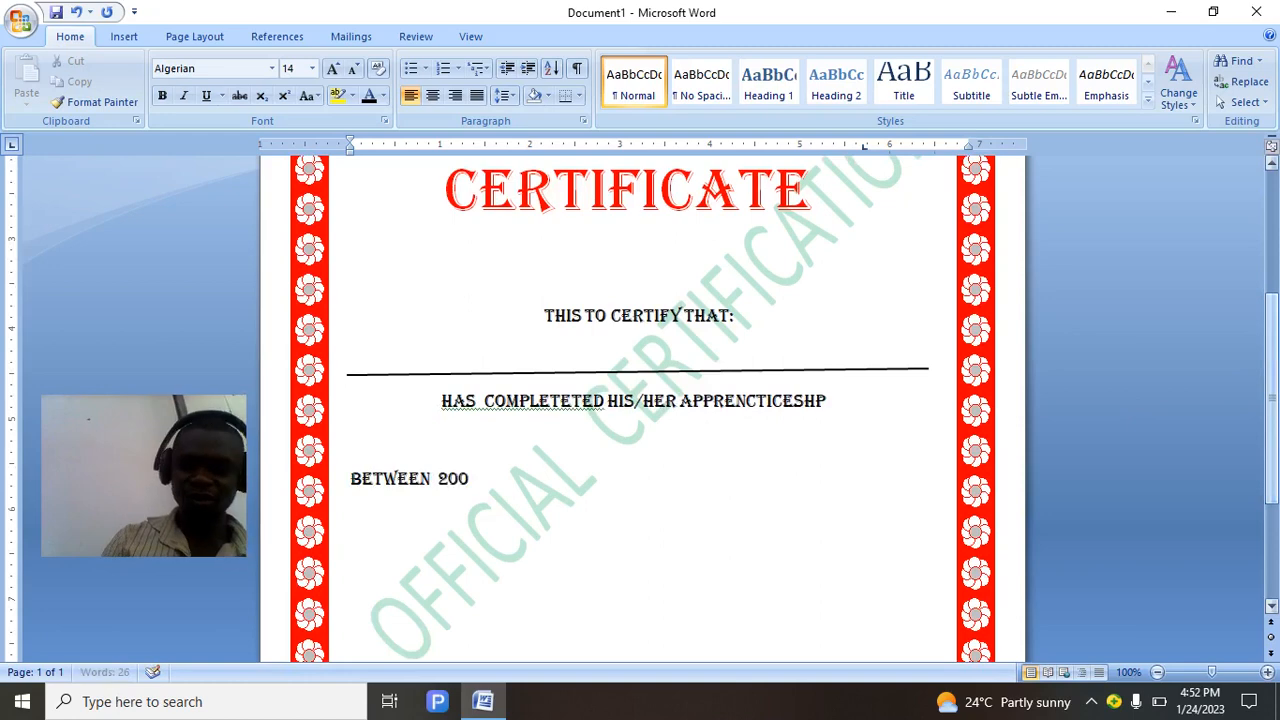
key("BackSpace")
type("2")
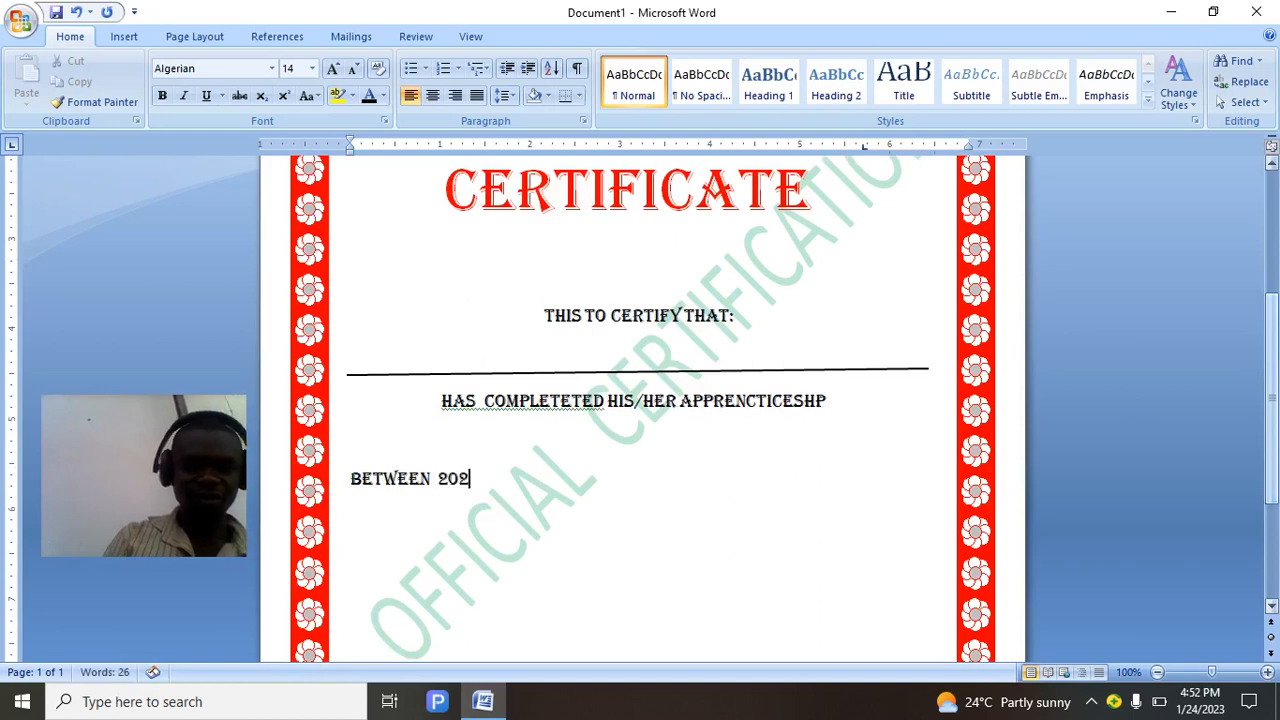
type("2")
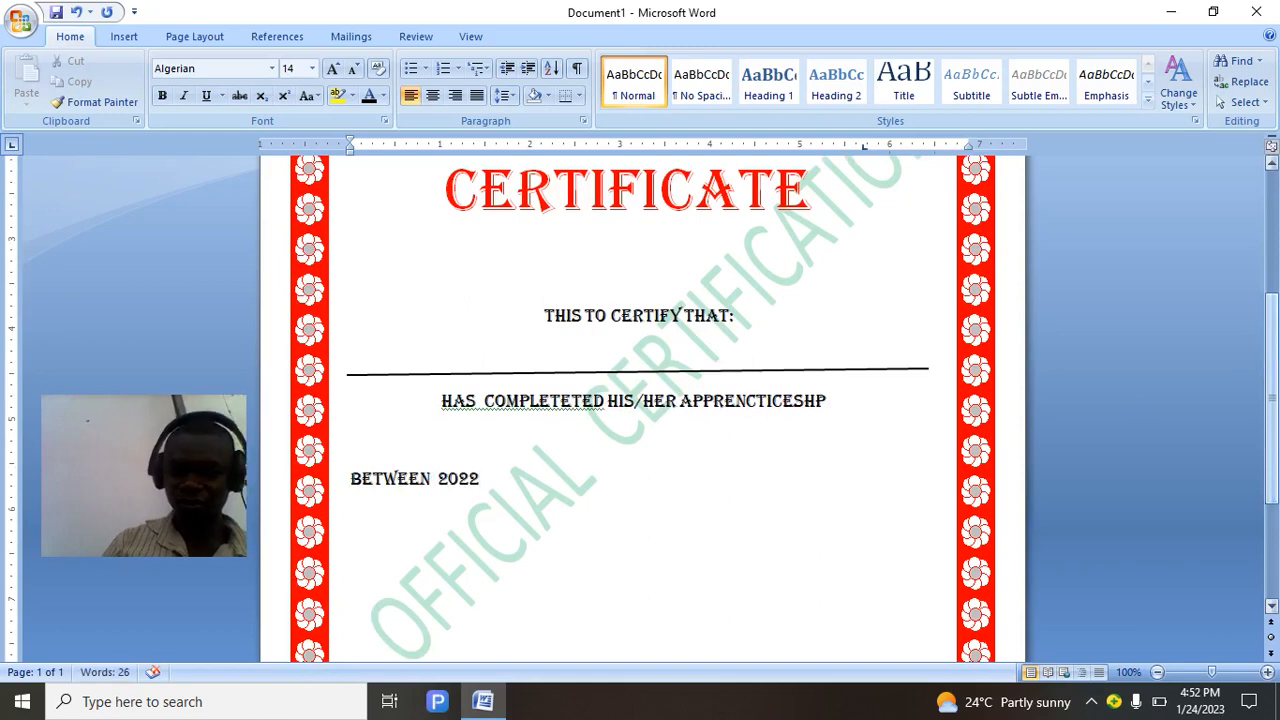
type(" TO 20")
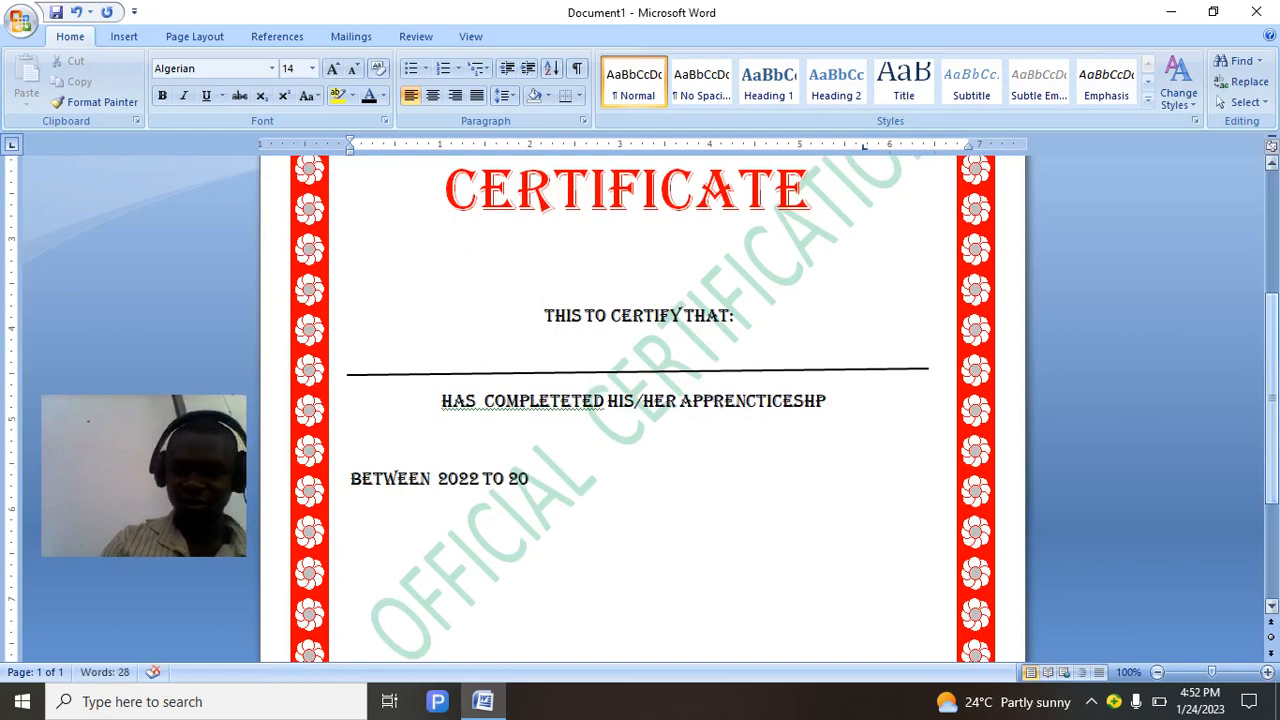
type("-----")
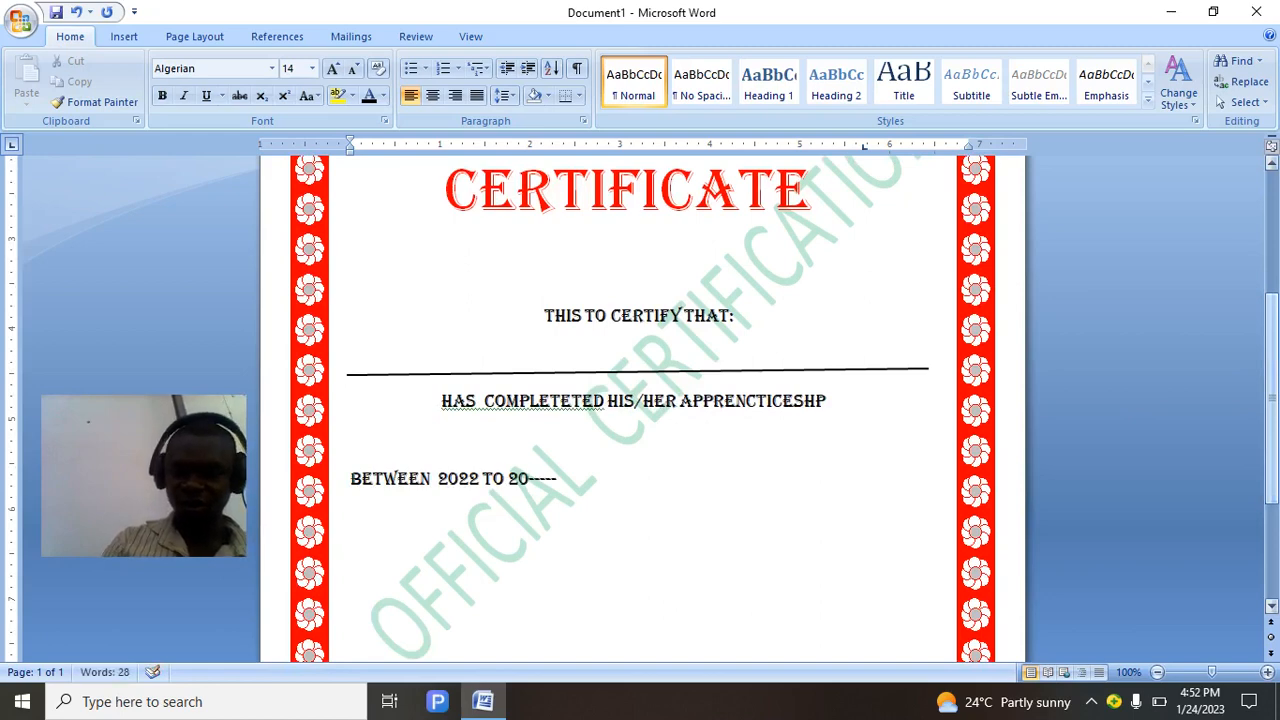
type("--------")
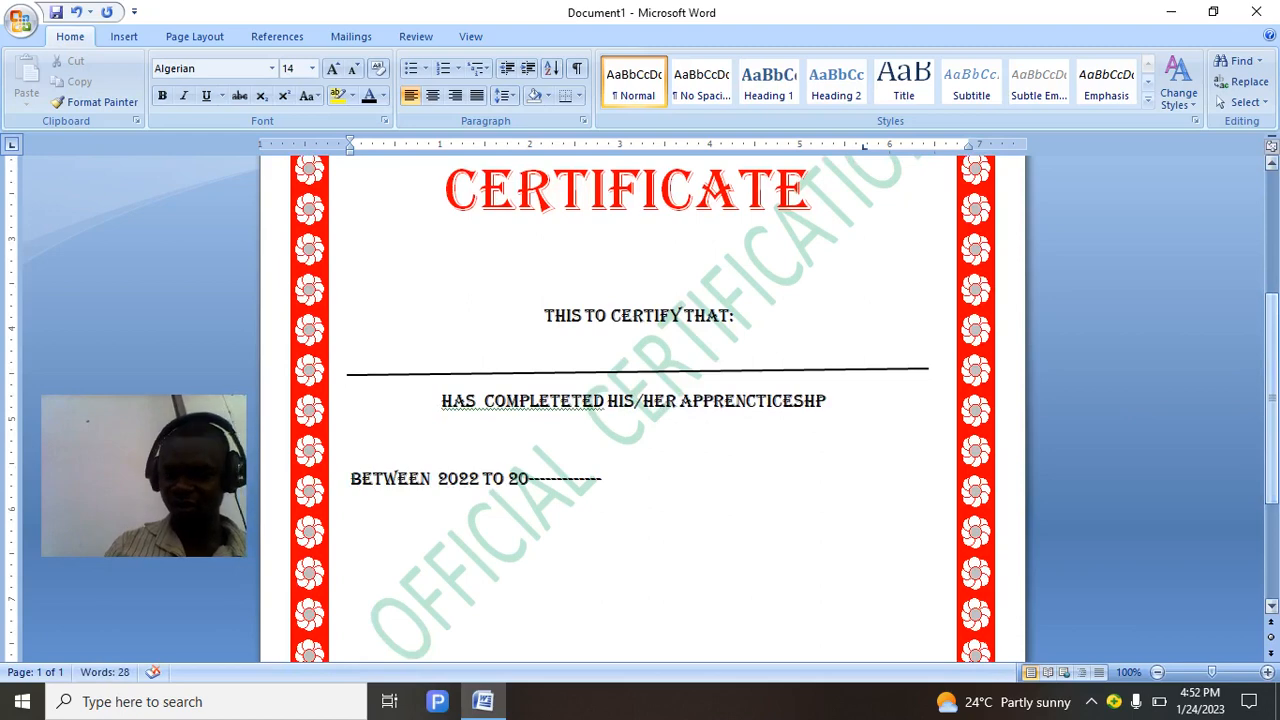
key("BackSpace")
key("BackSpace")
key("BackSpace")
key("BackSpace")
key("BackSpace")
key("BackSpace")
key("BackSpace")
key("BackSpace")
key("BackSpace")
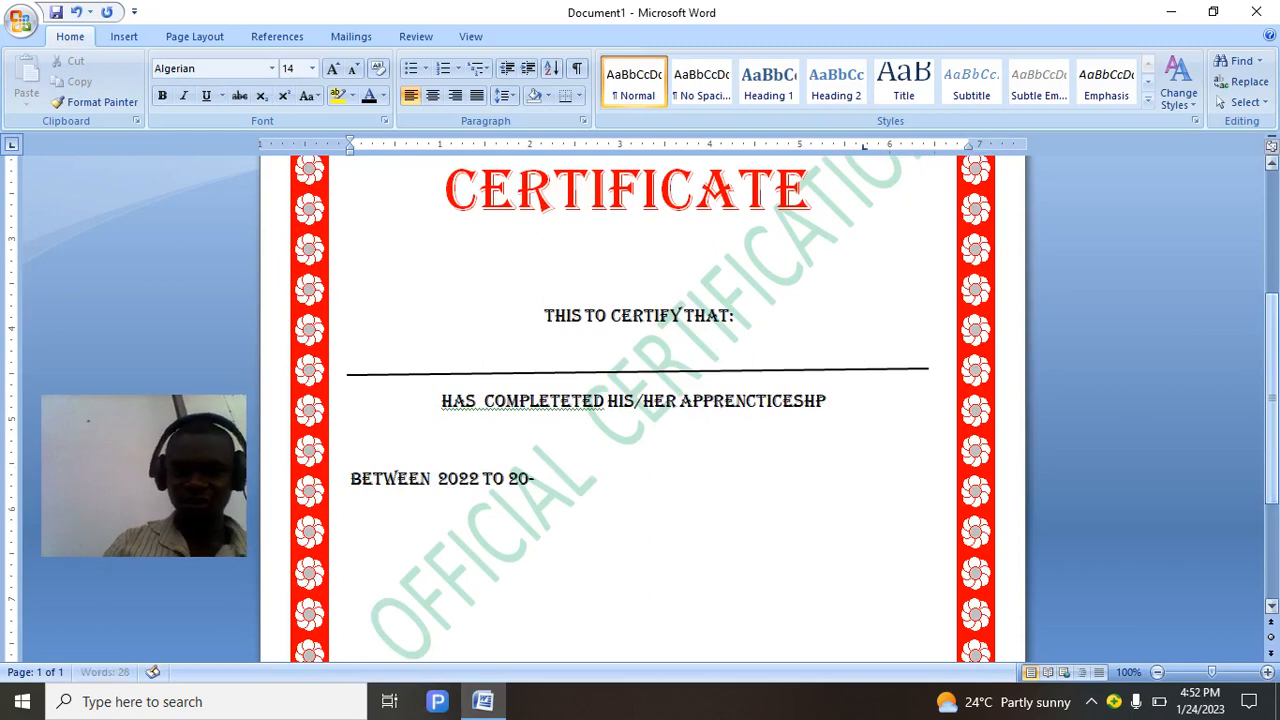
key("BackSpace")
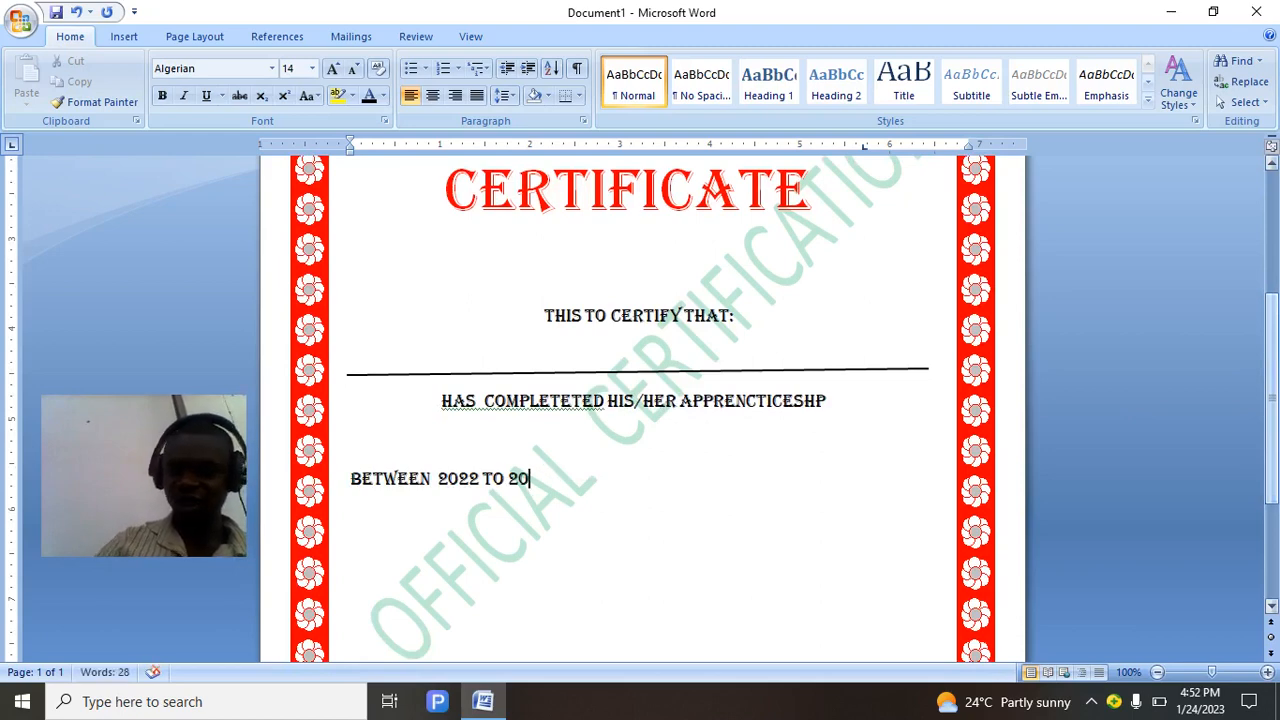
type("__________________________")
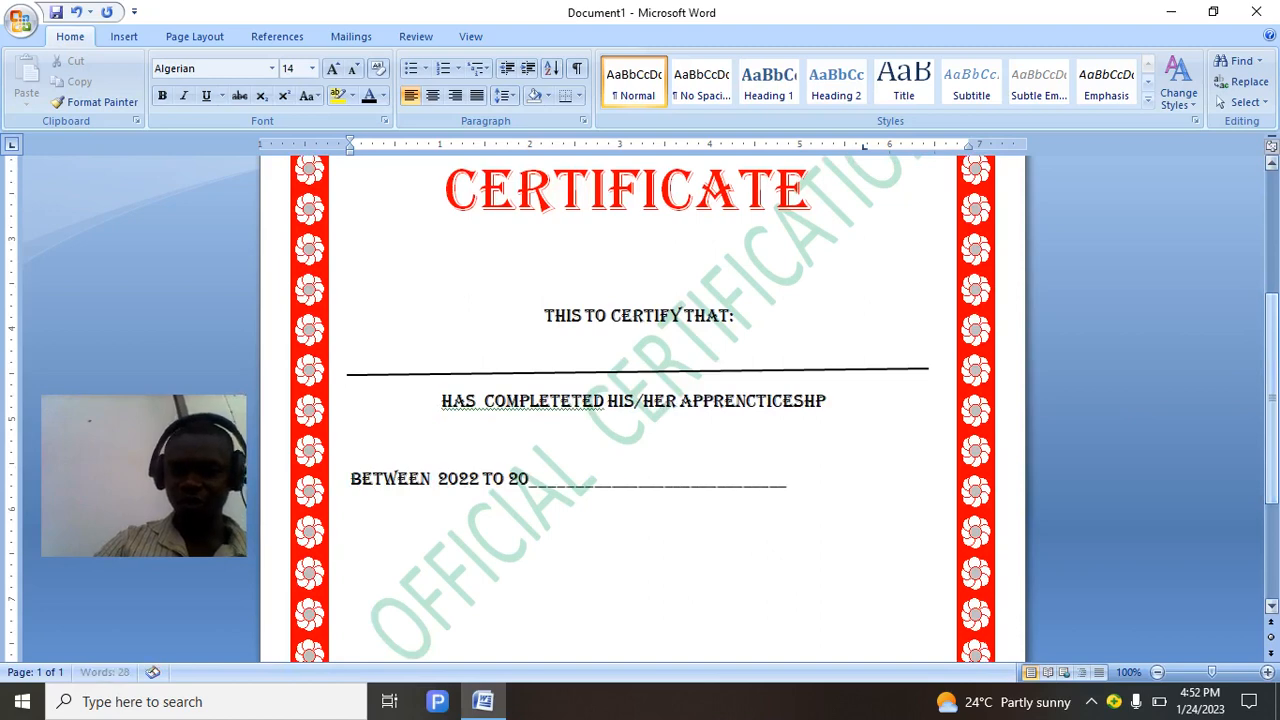
type("_______")
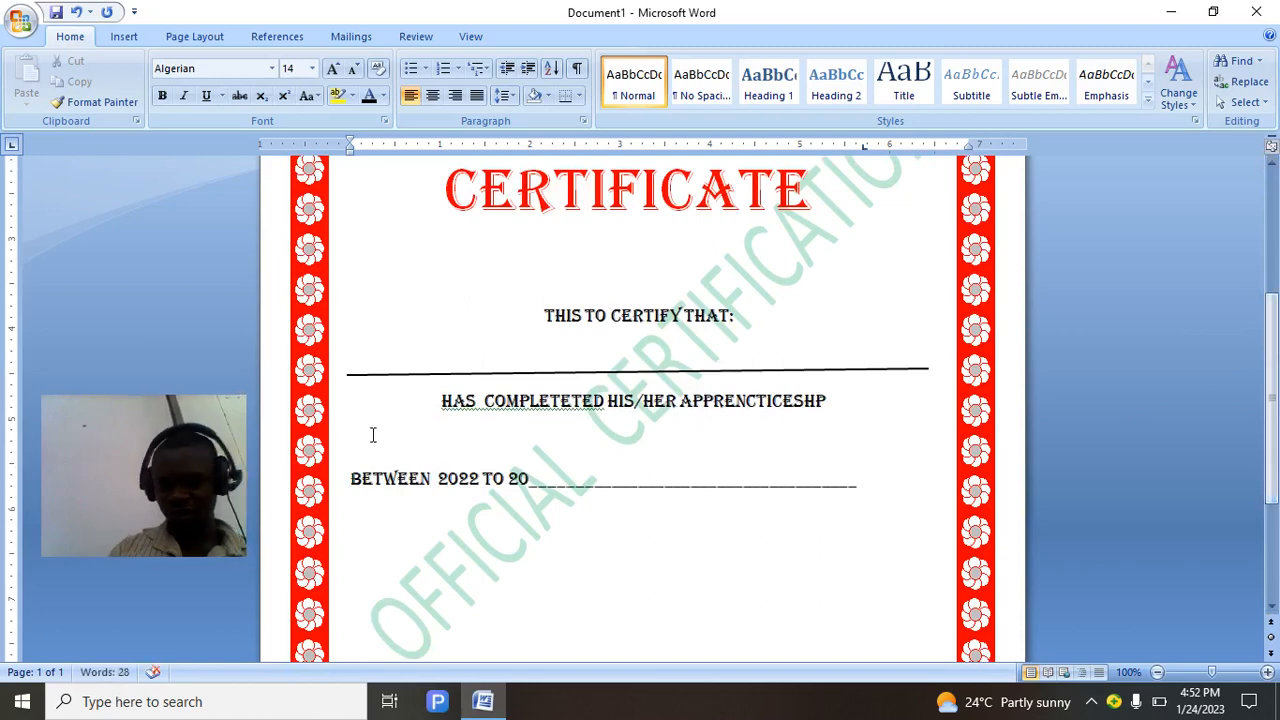
left_click(348, 478)
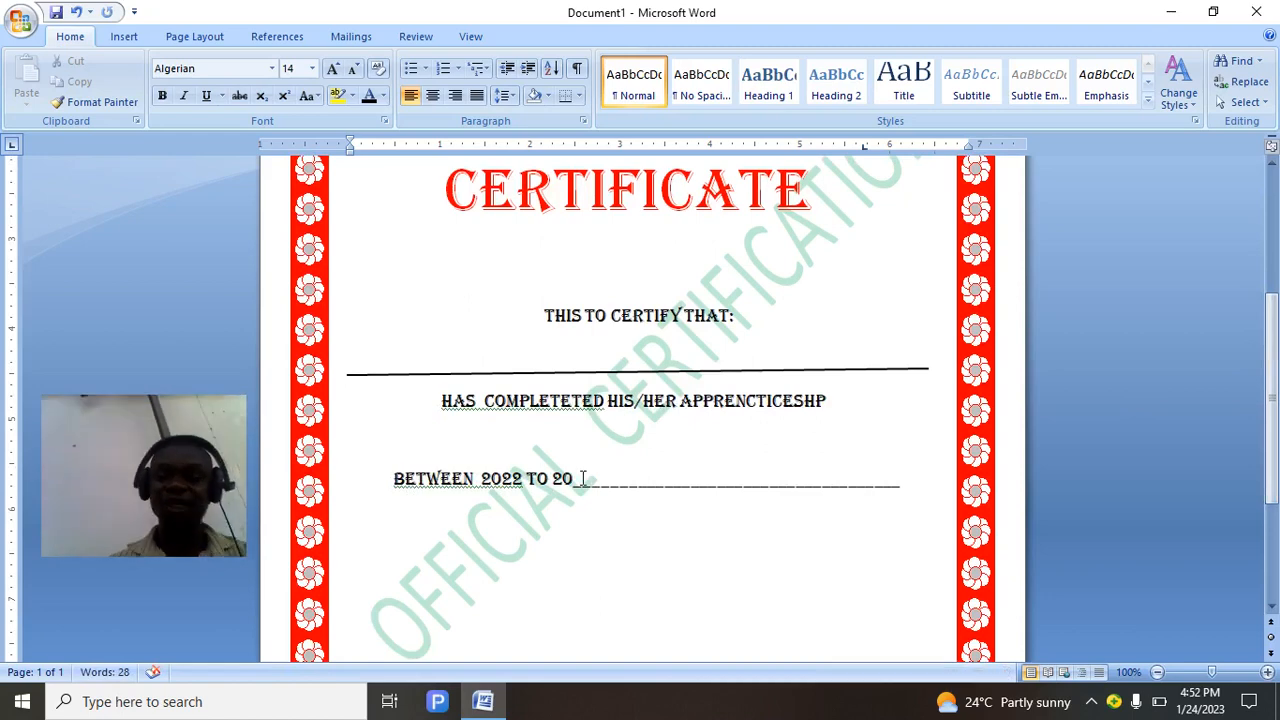
left_click(583, 478)
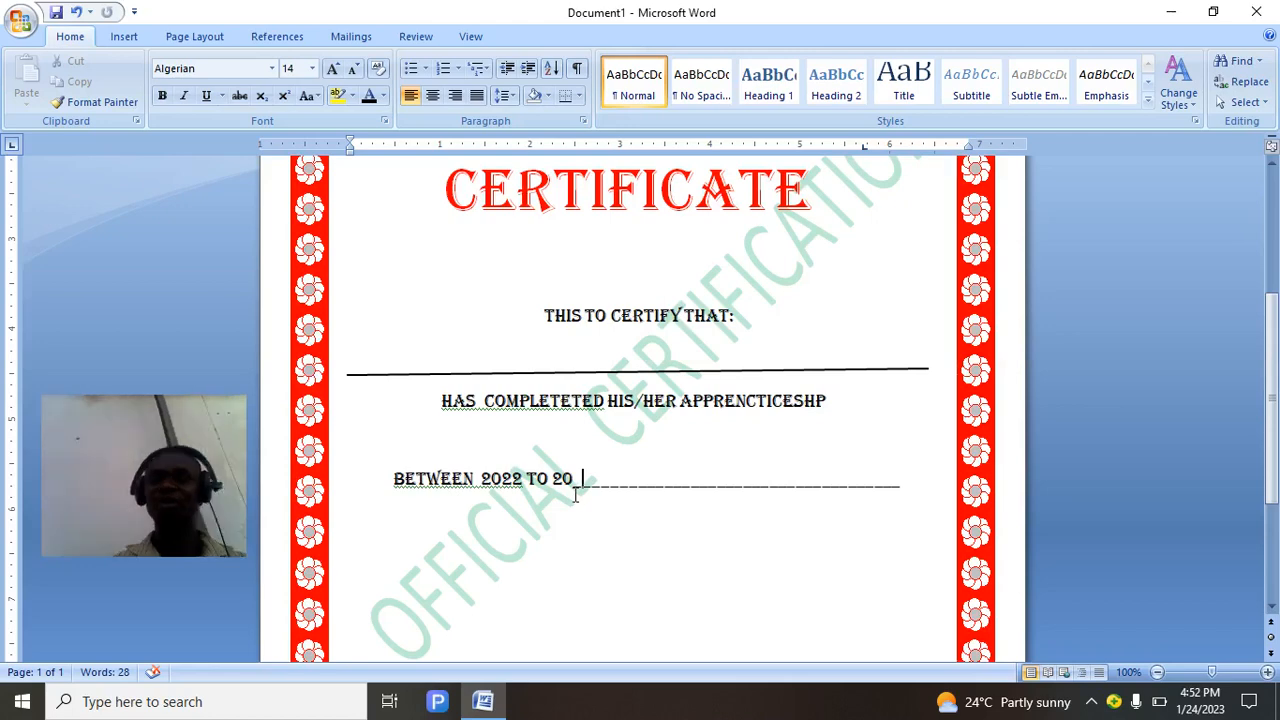
left_click_drag(1271, 344, 1270, 418)
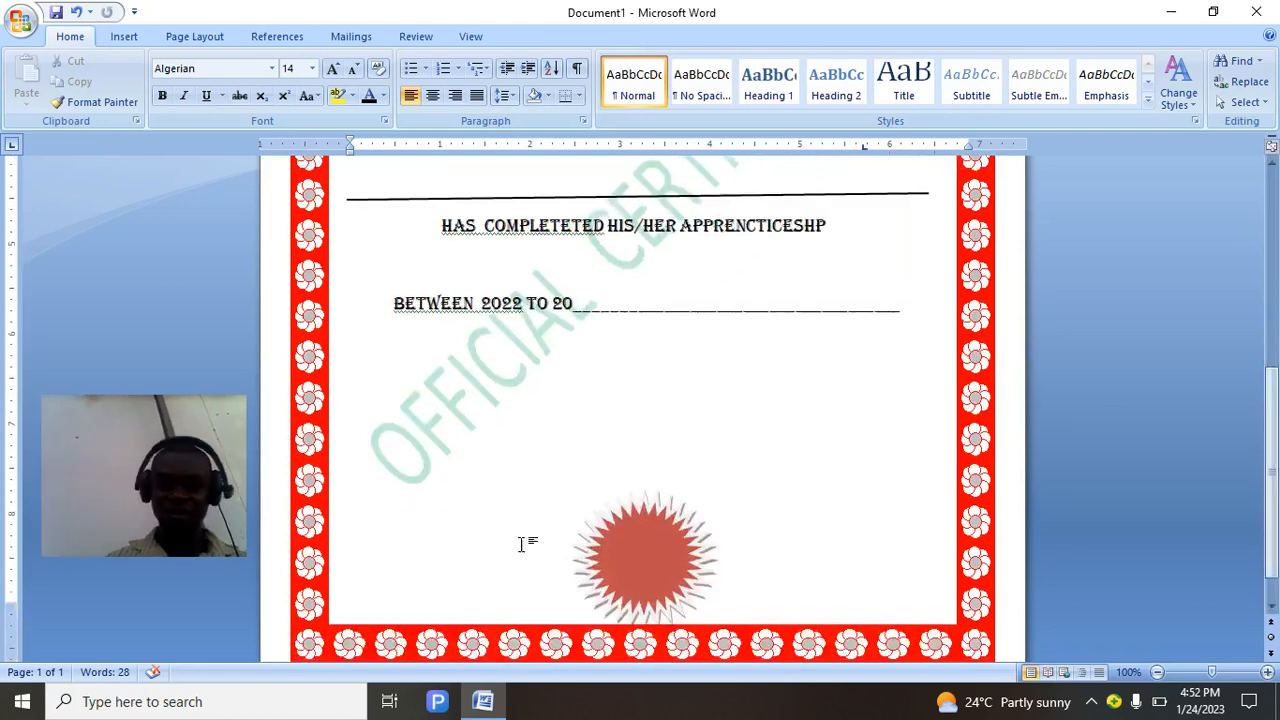
Type 'HOD SIGN:' above the red star seal and shift it to the left margin.
left_click(426, 453)
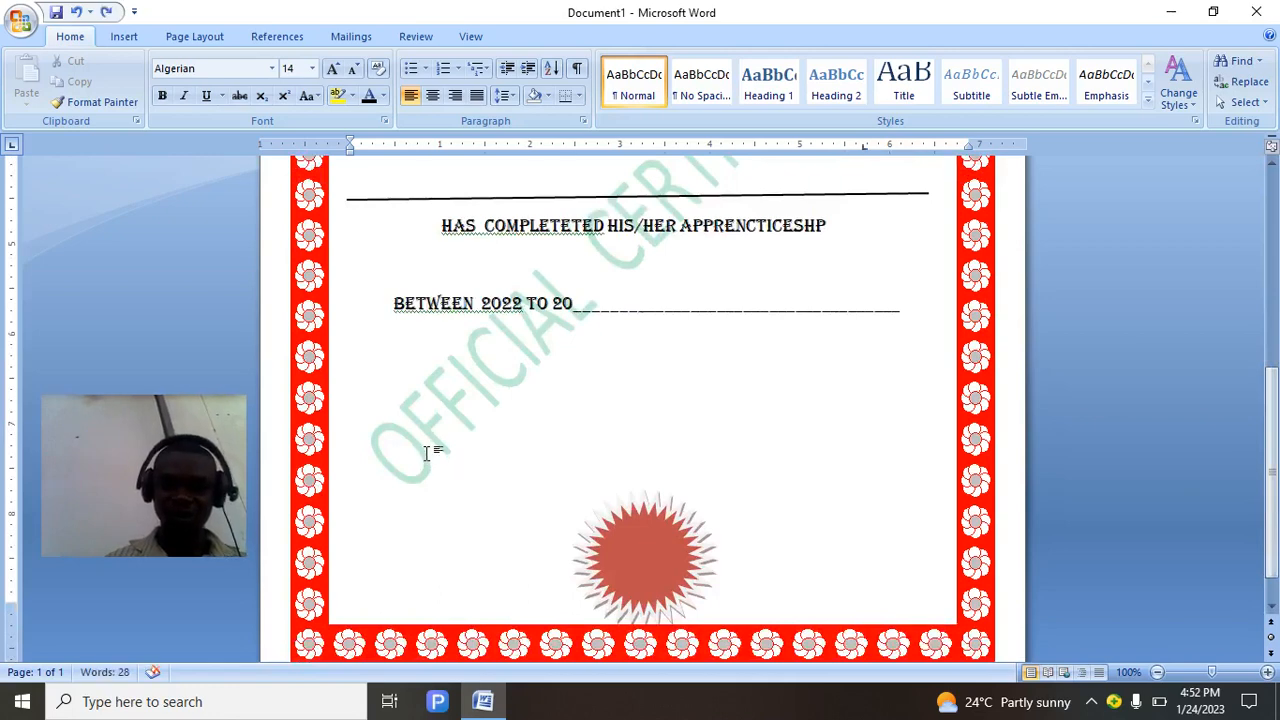
type("HOD")
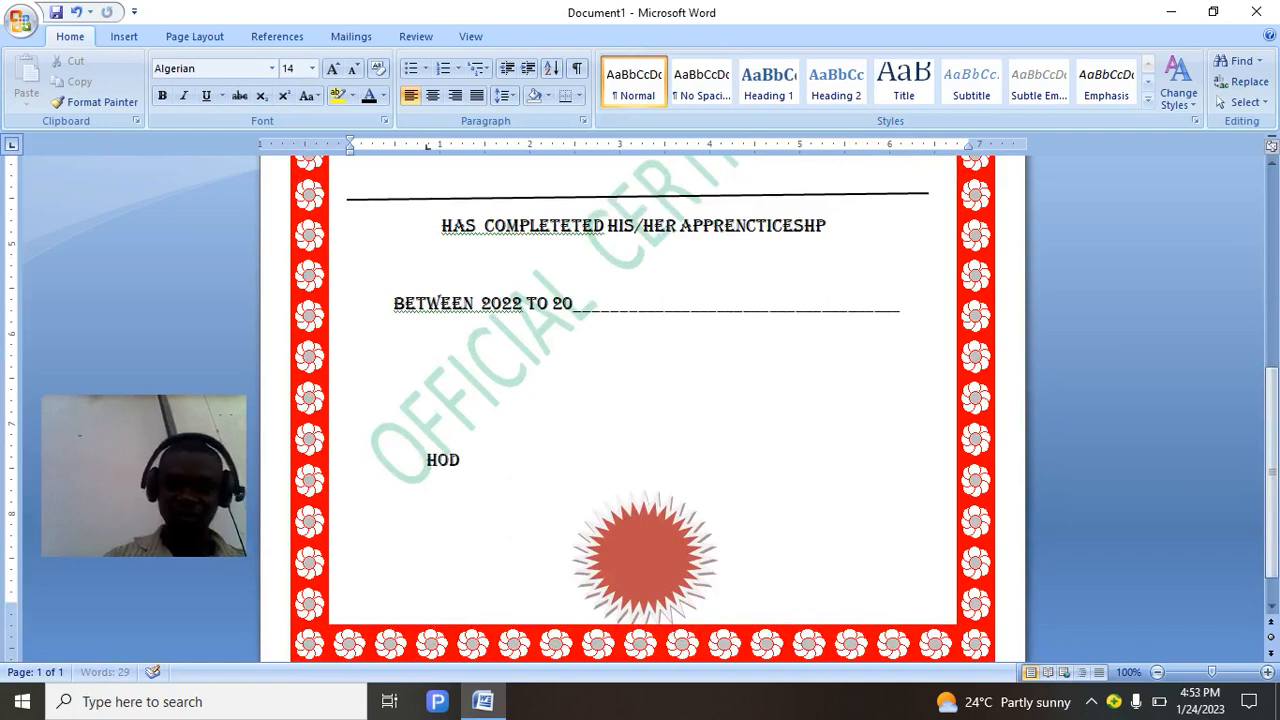
type(" SIGN")
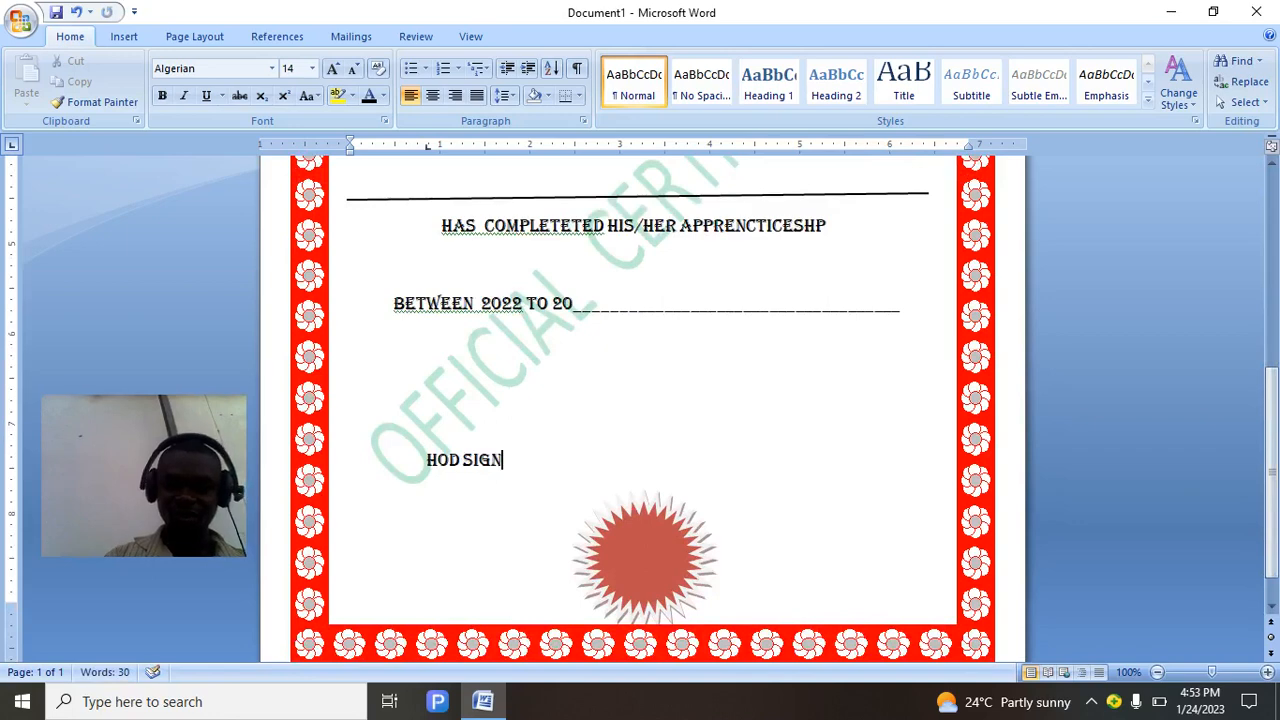
type(":")
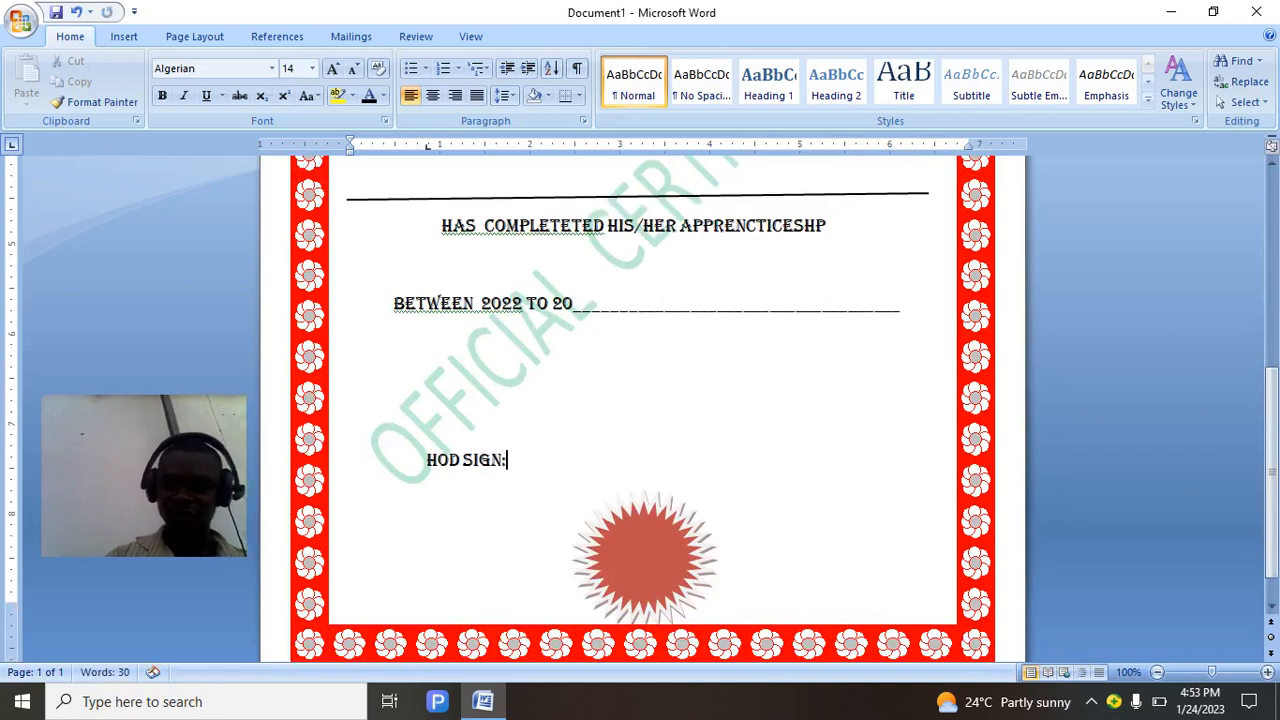
left_click(425, 459)
key("BackSpace")
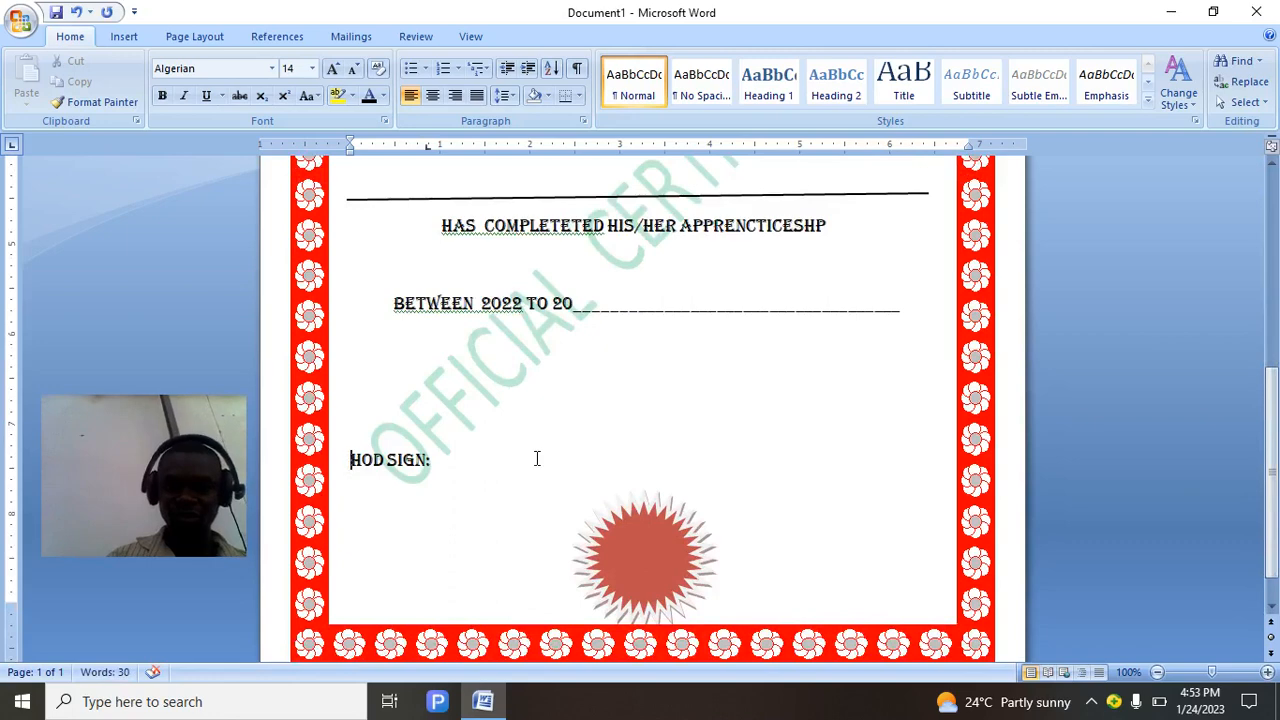